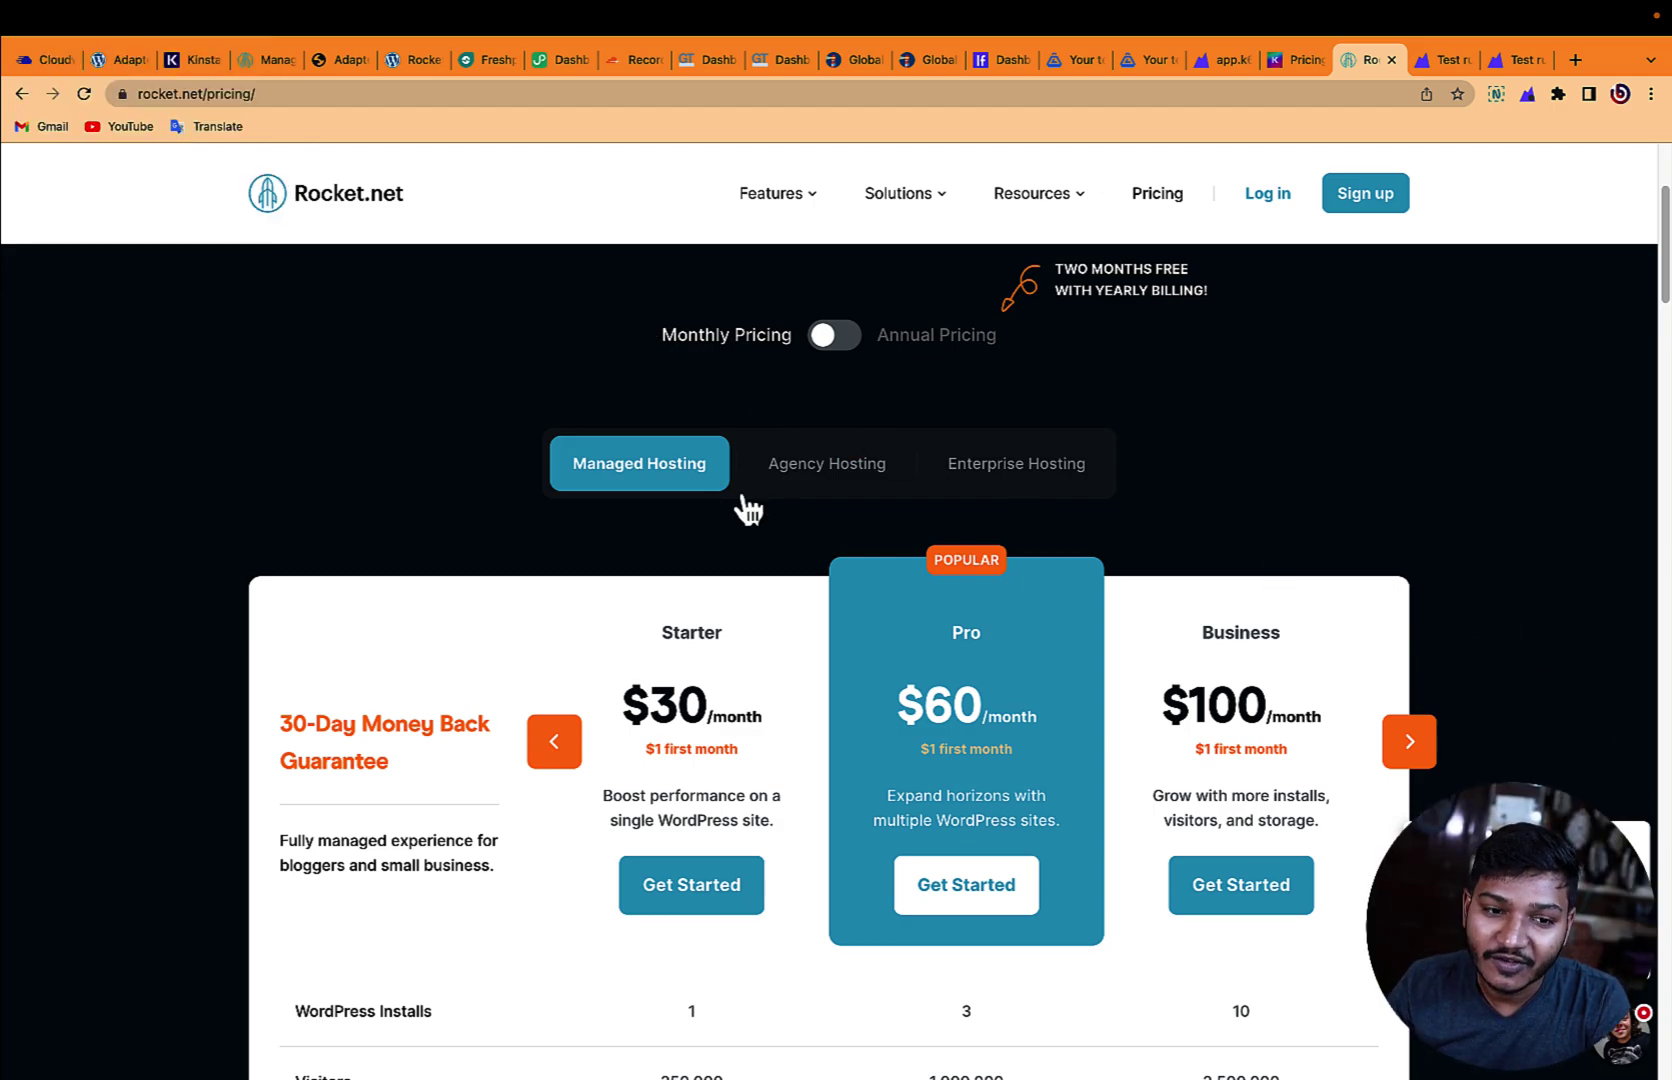
# Step: Open the WordPress admin dashboards of the Kinsta Speed Test and Rocket Speed Test sites
pyautogui.click(325, 64)
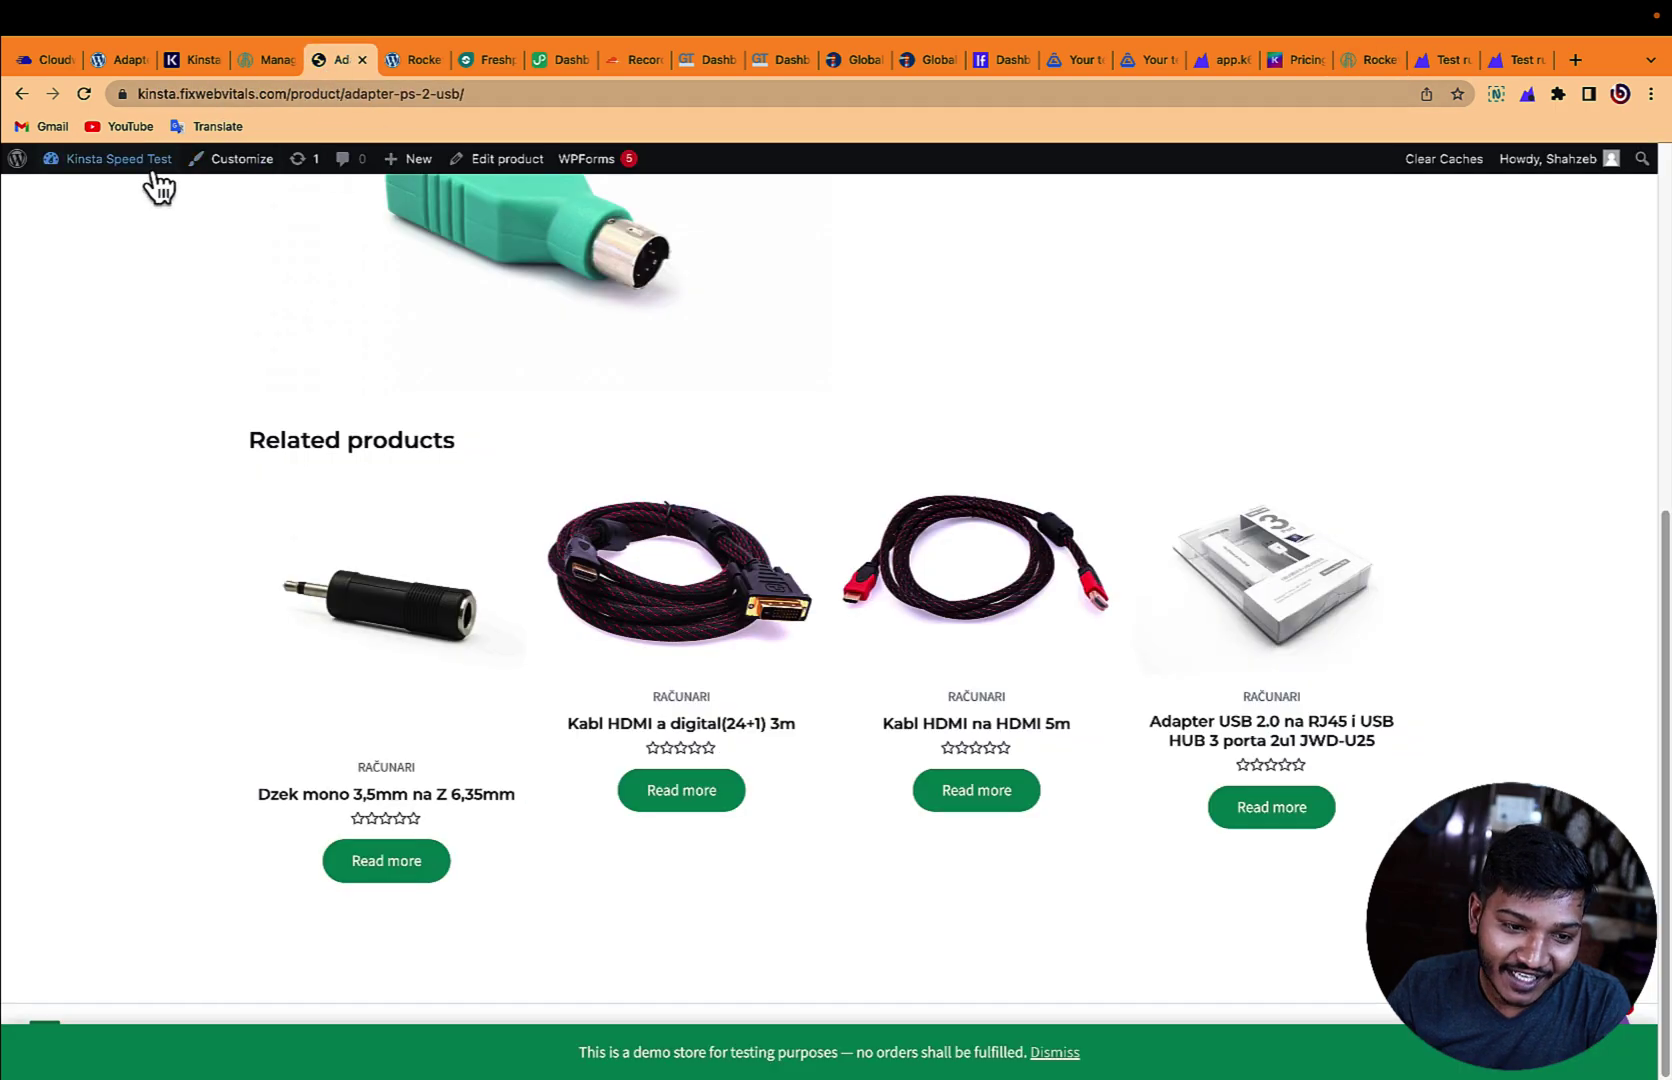
pyautogui.hotkey('ctrl', 'Tab')
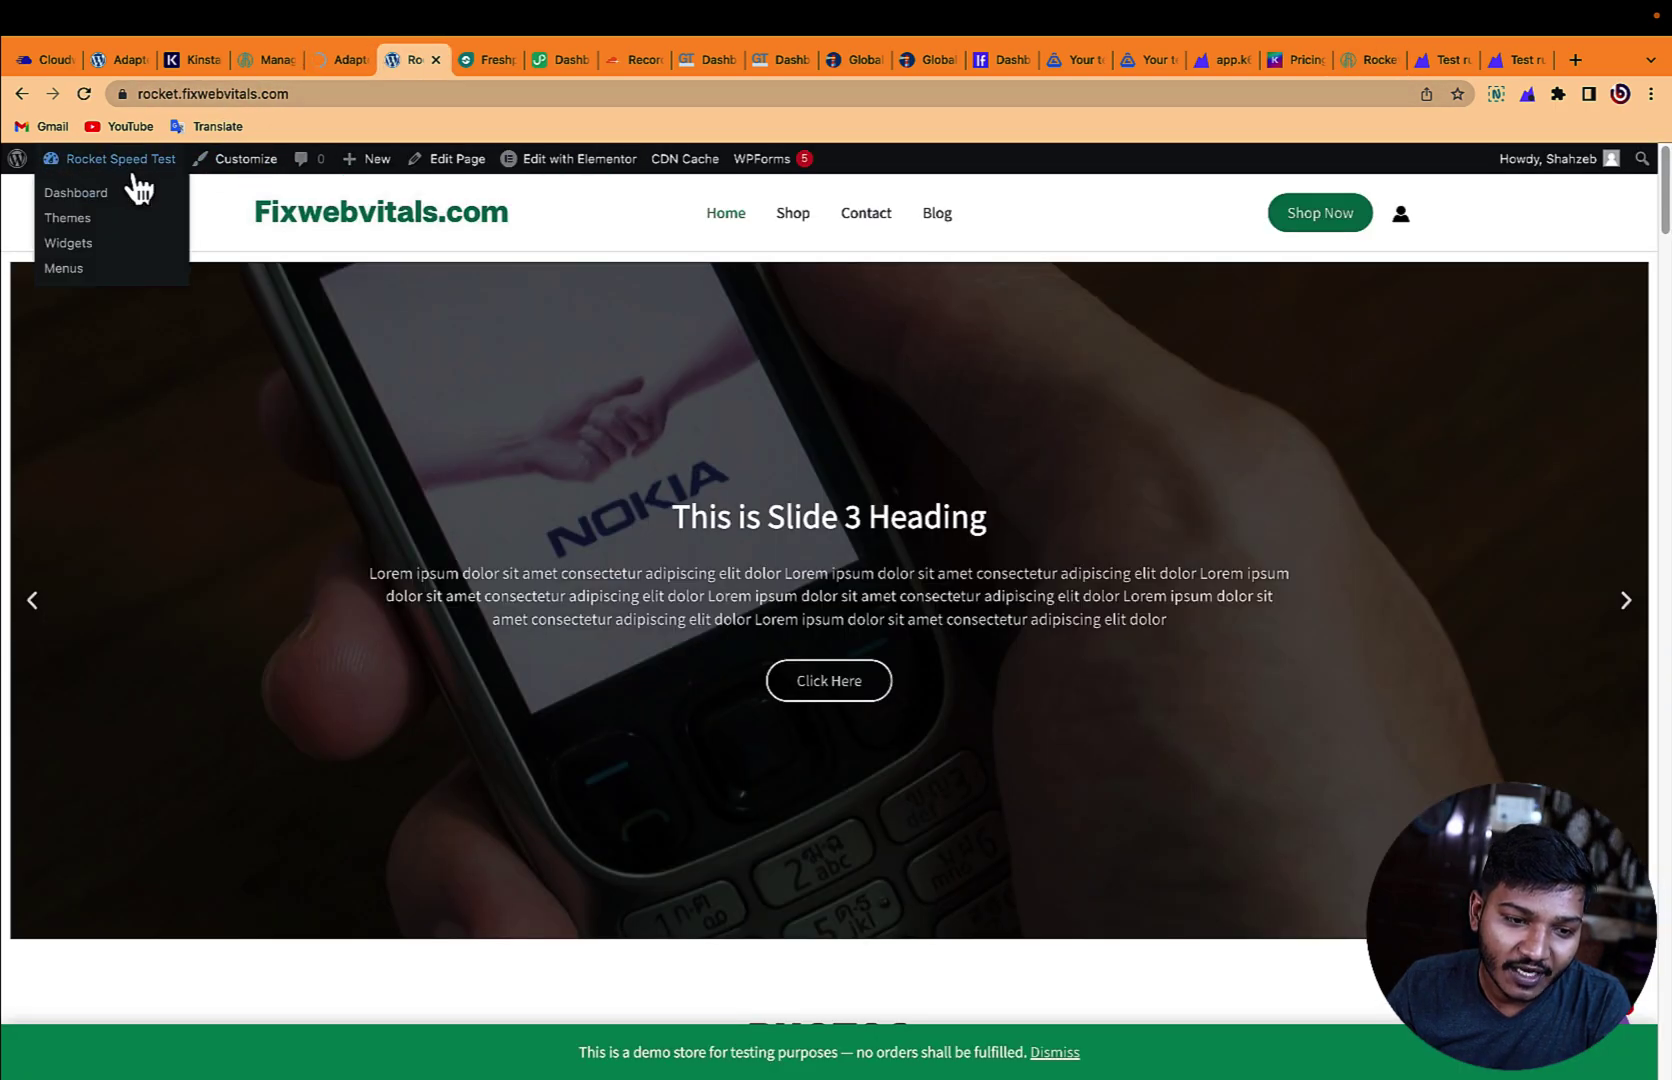
pyautogui.click(130, 194)
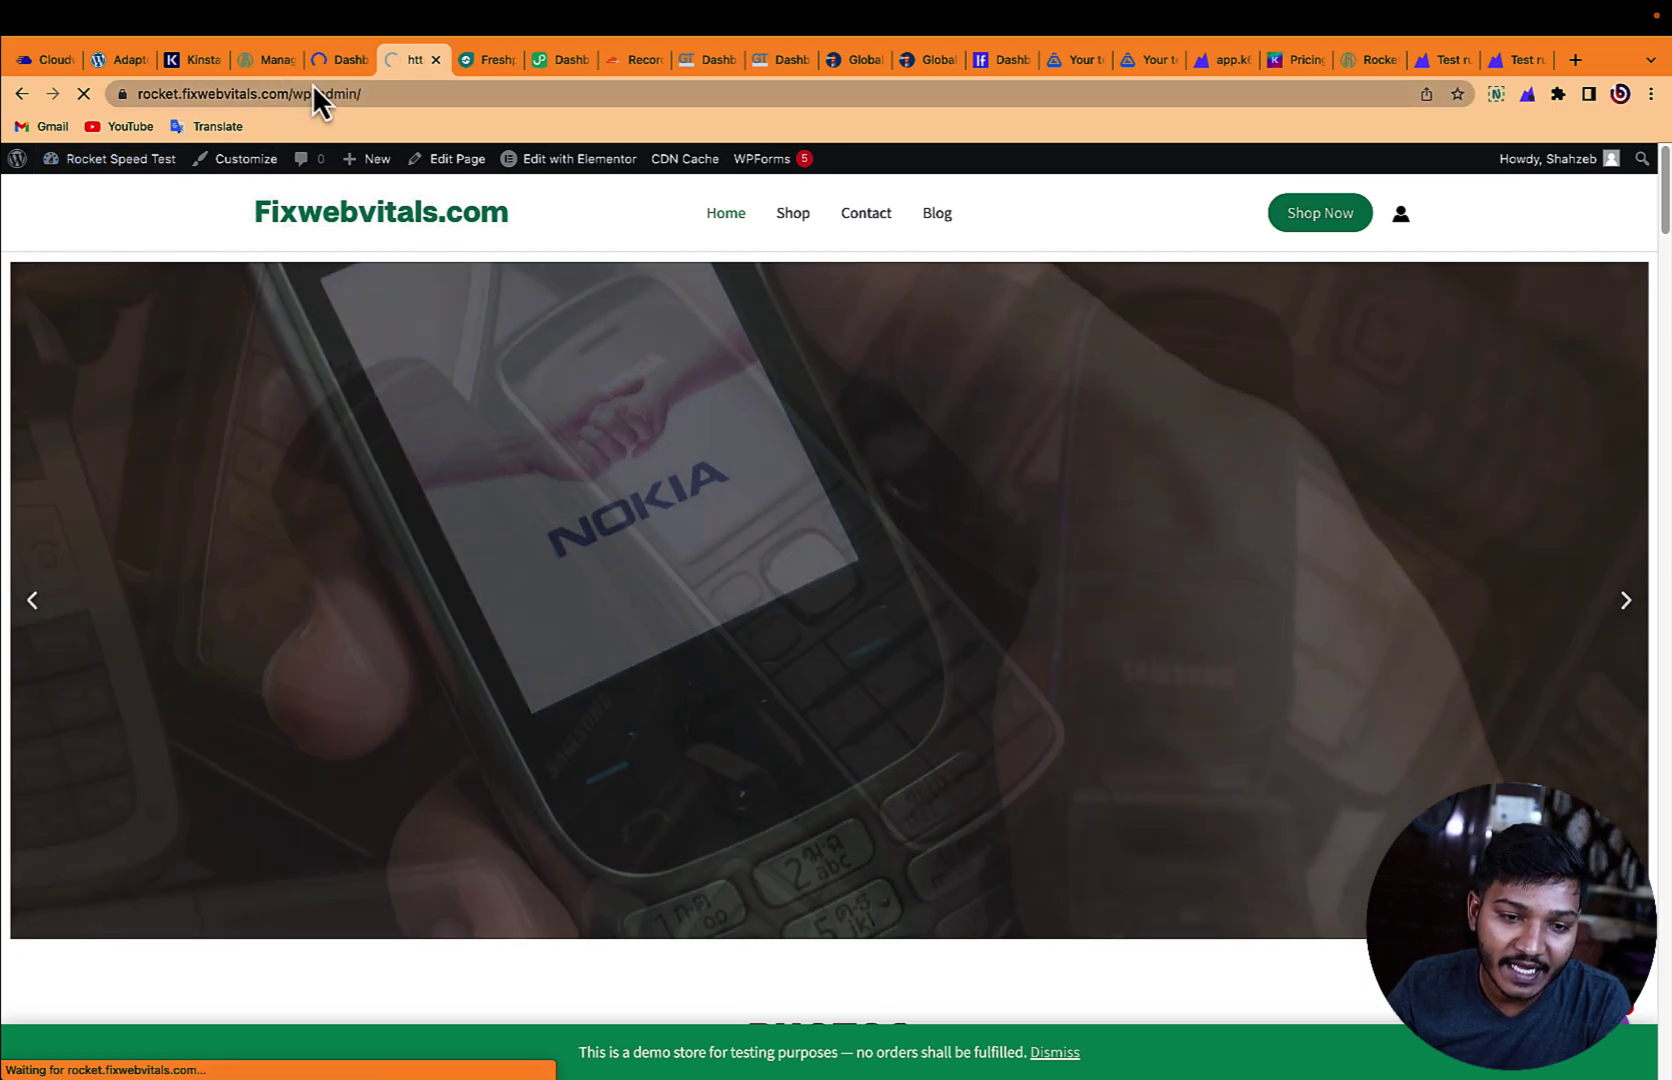
pyautogui.click(330, 60)
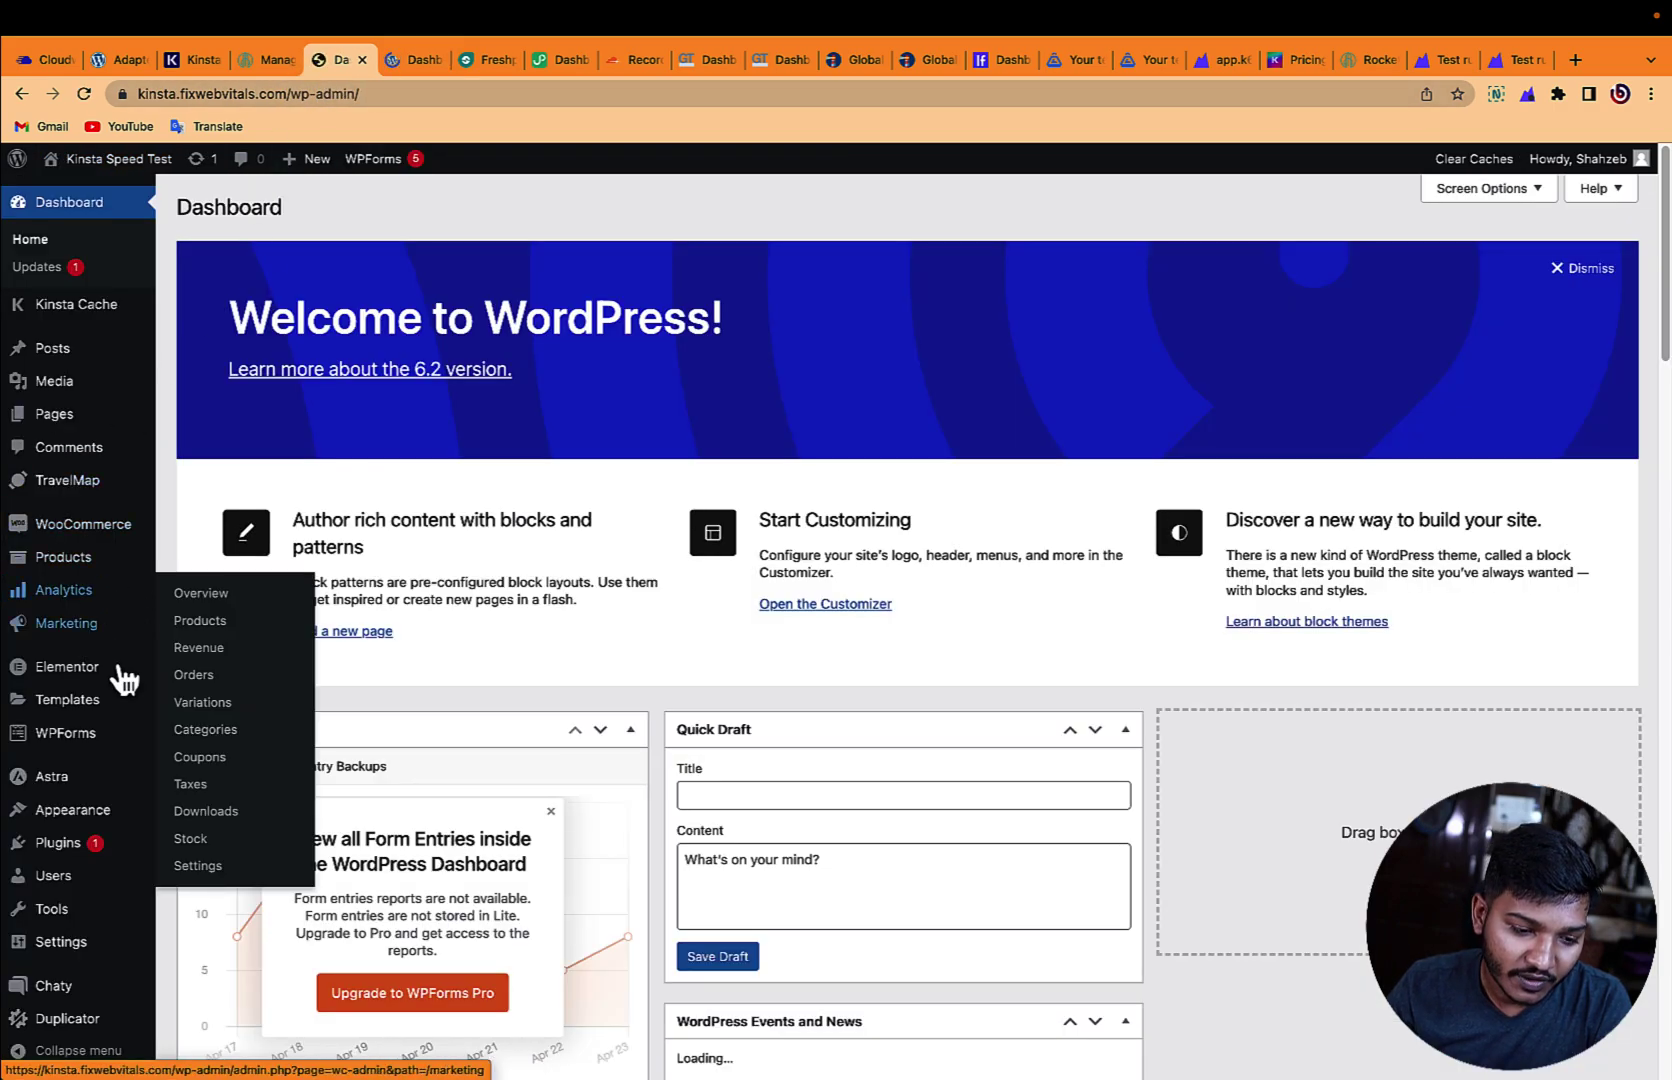
# Step: Open the installed themes page on both test sites and compare their active themes
pyautogui.click(200, 782)
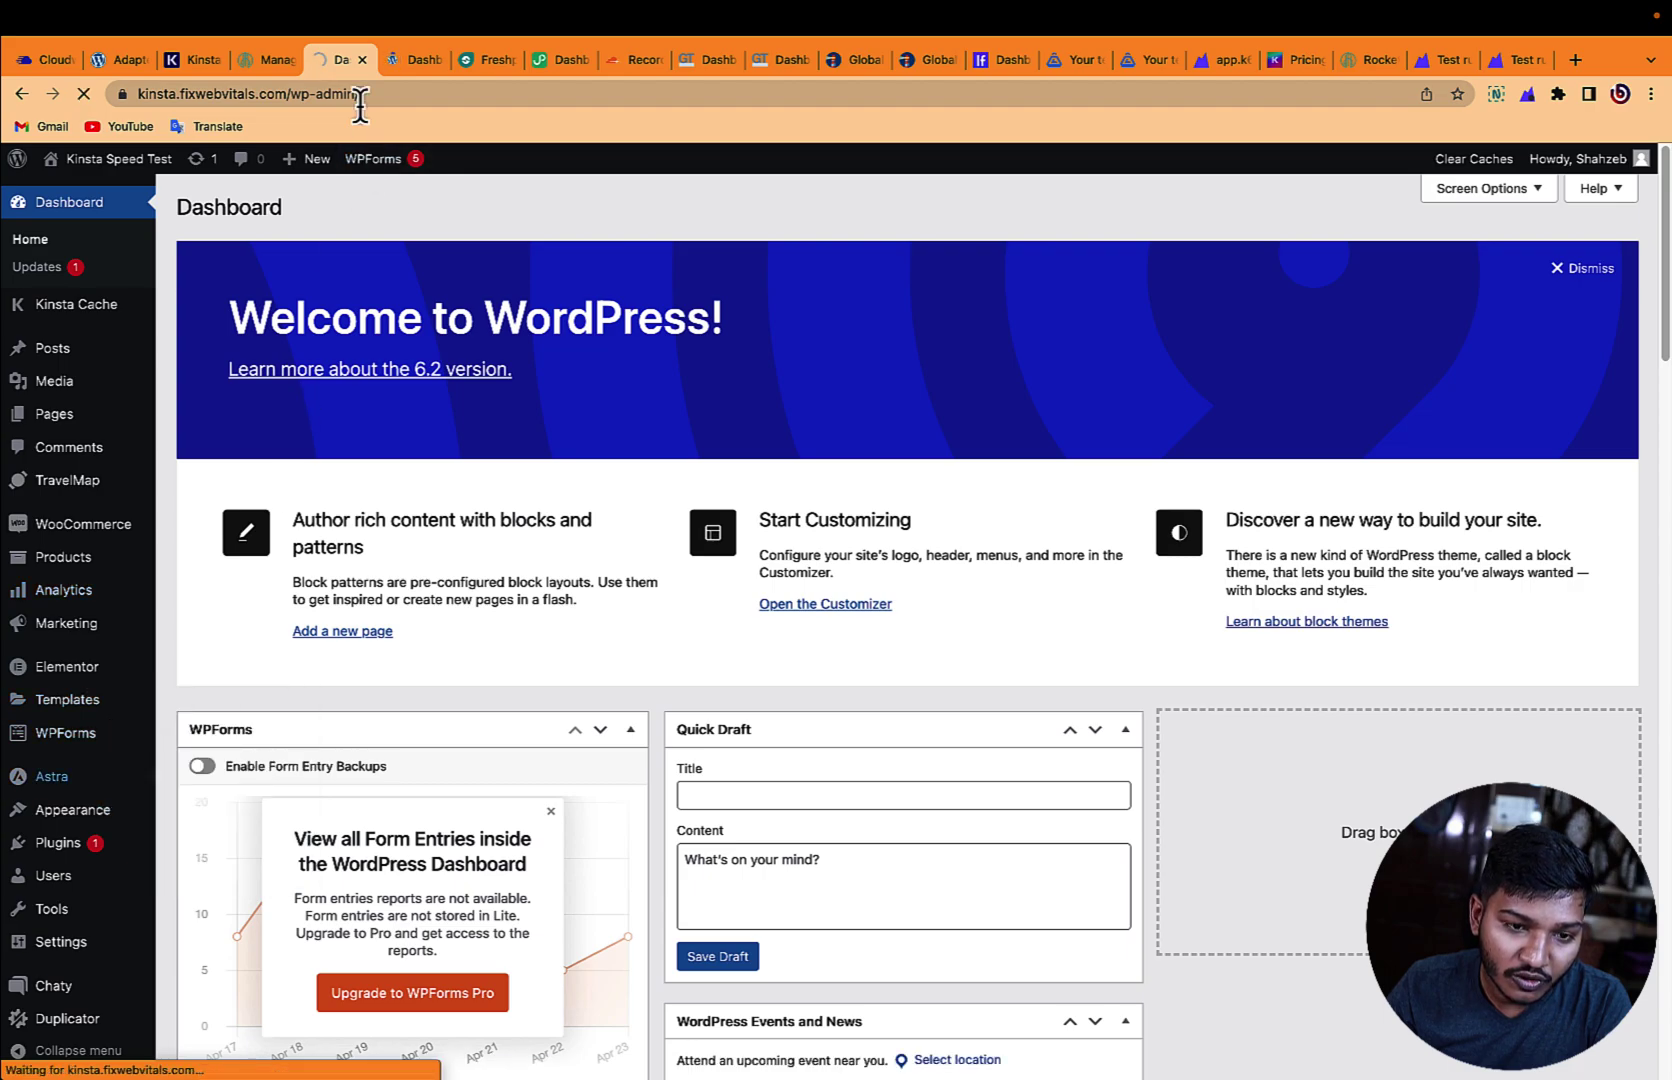
pyautogui.click(400, 62)
pyautogui.moveTo(82, 787)
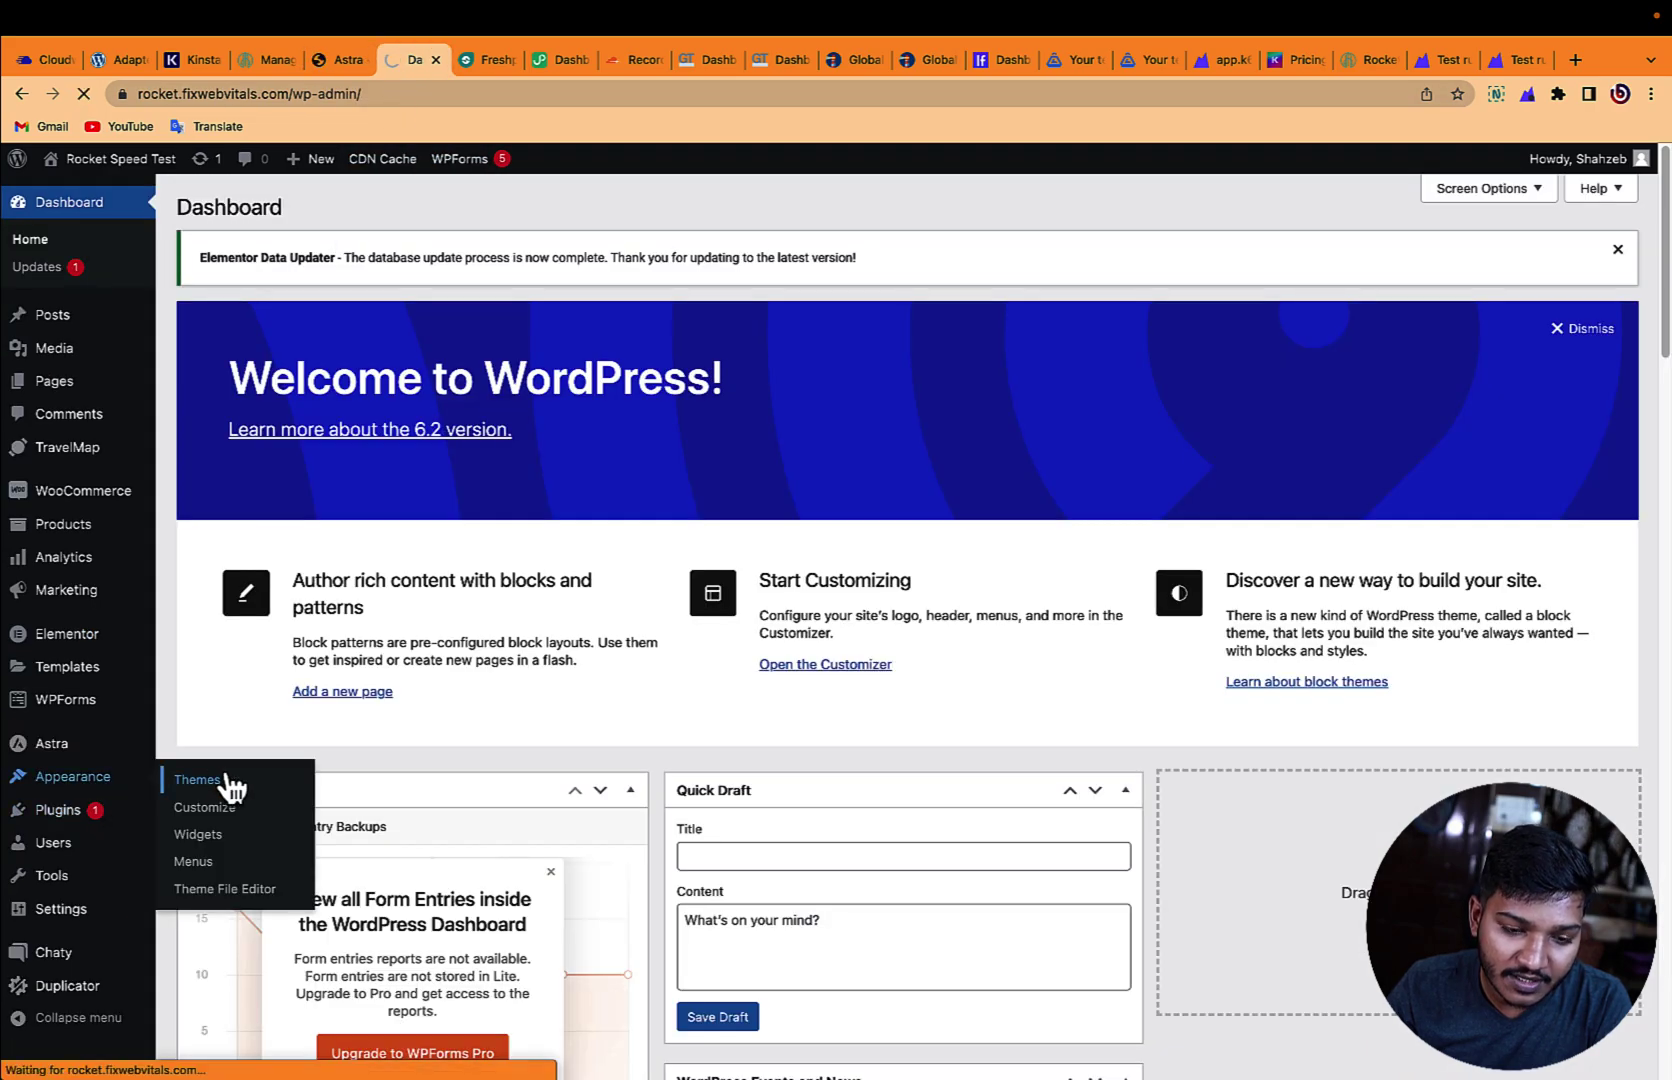
pyautogui.click(323, 59)
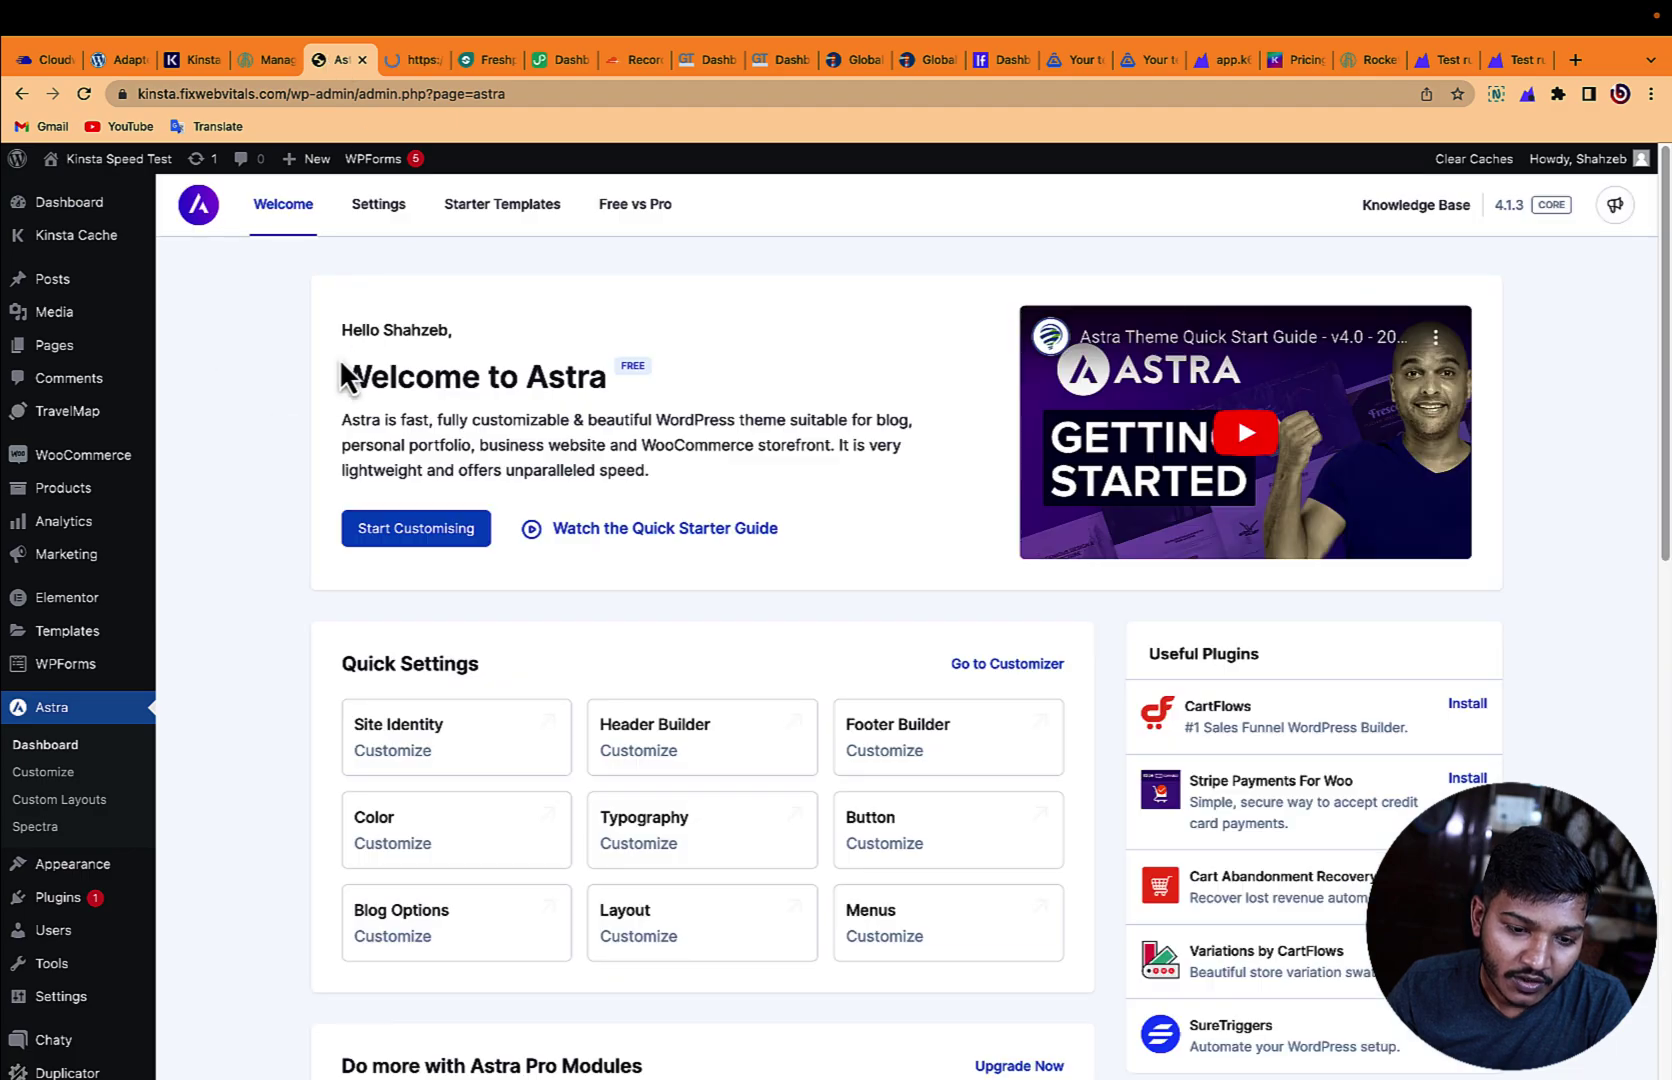
pyautogui.moveTo(130, 878)
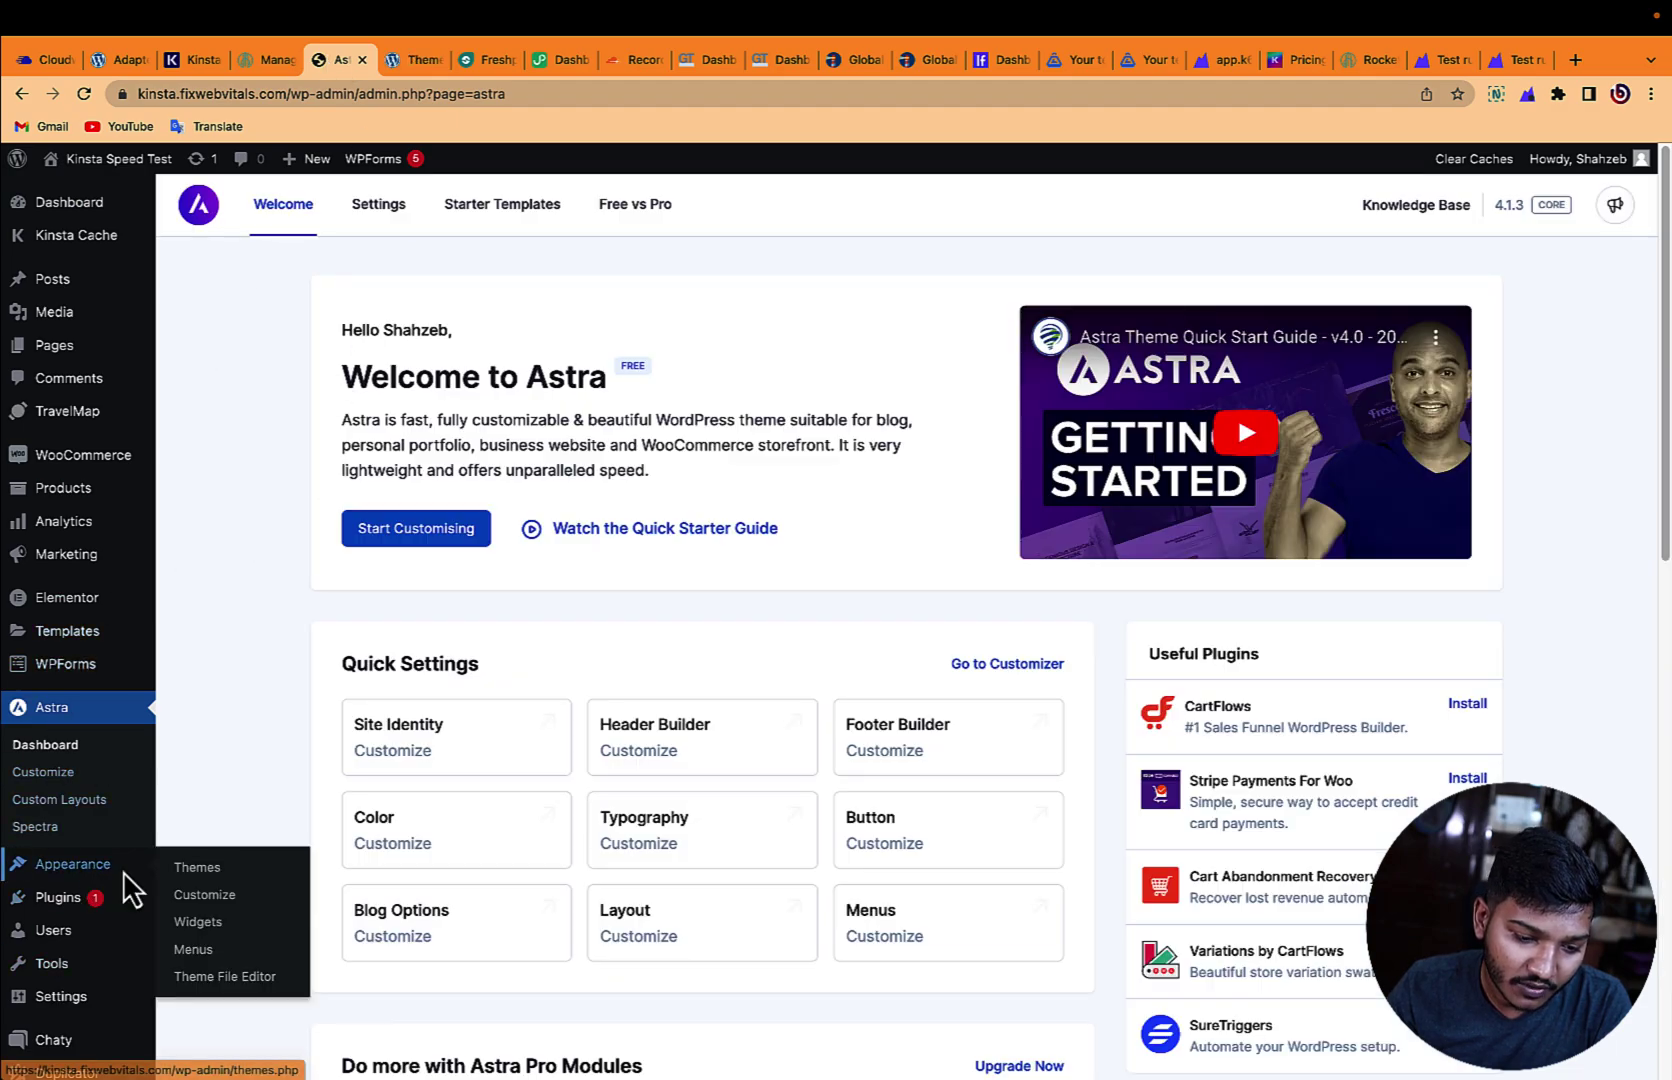
pyautogui.click(195, 870)
pyautogui.click(402, 61)
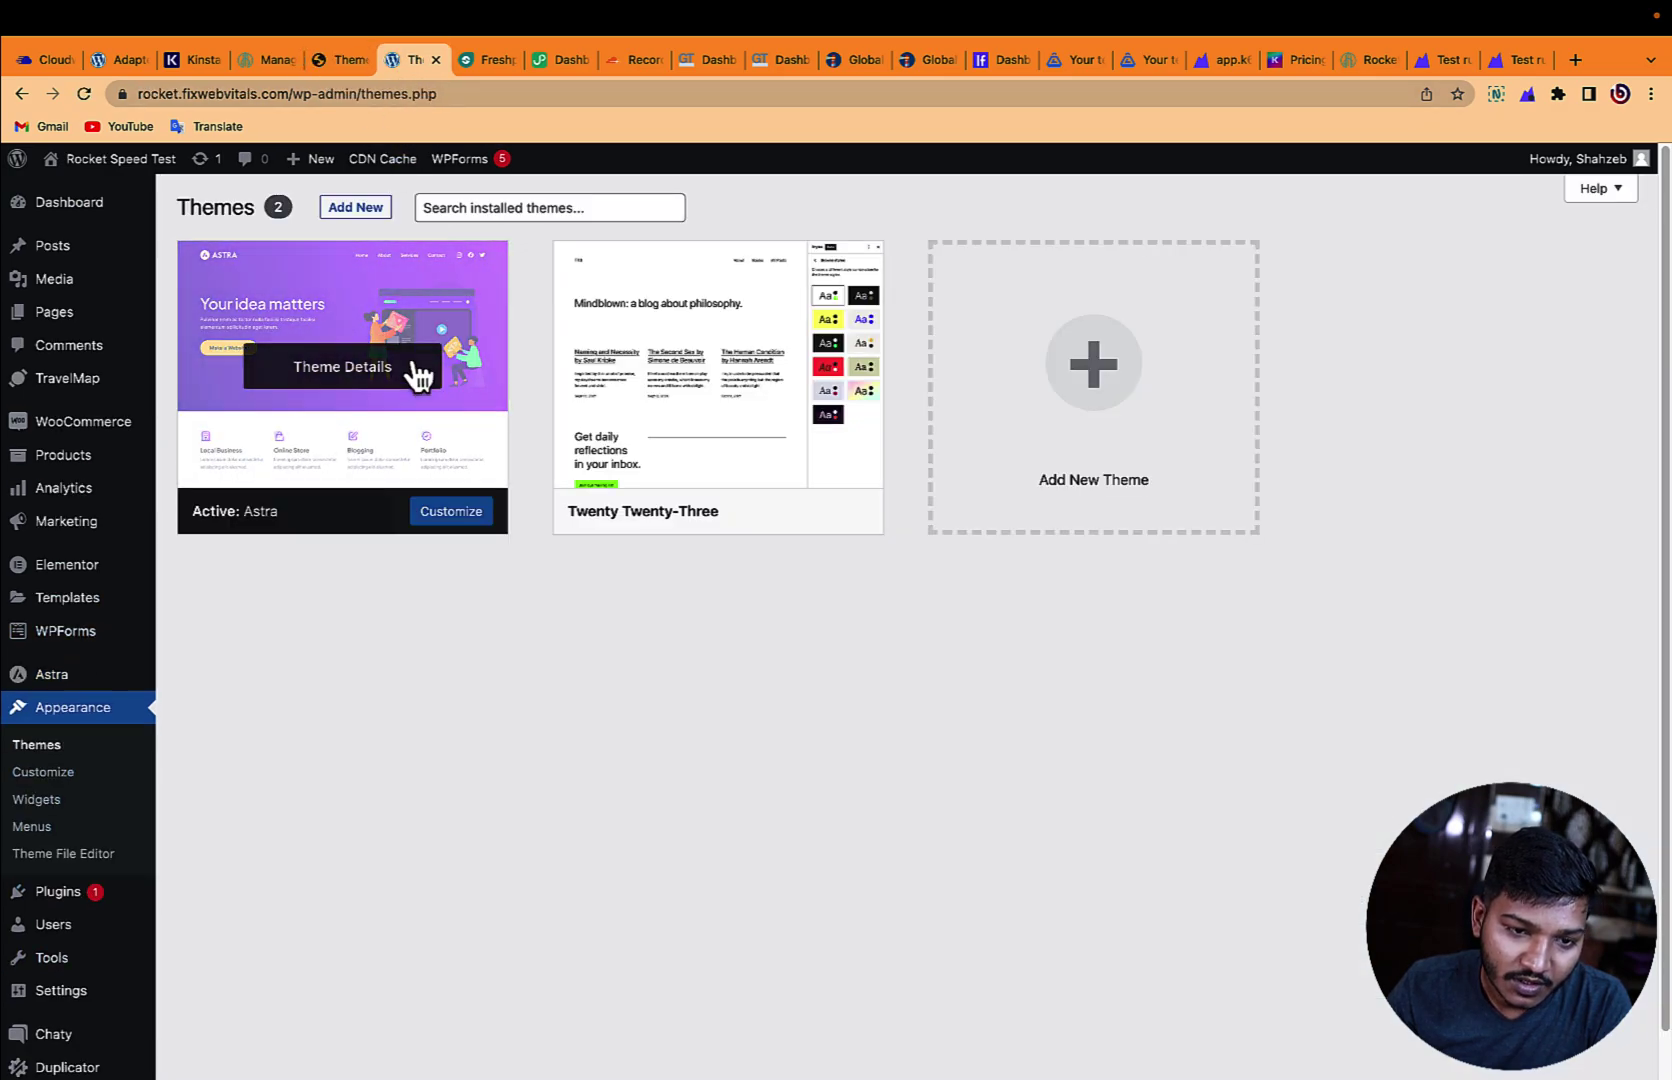
pyautogui.click(345, 60)
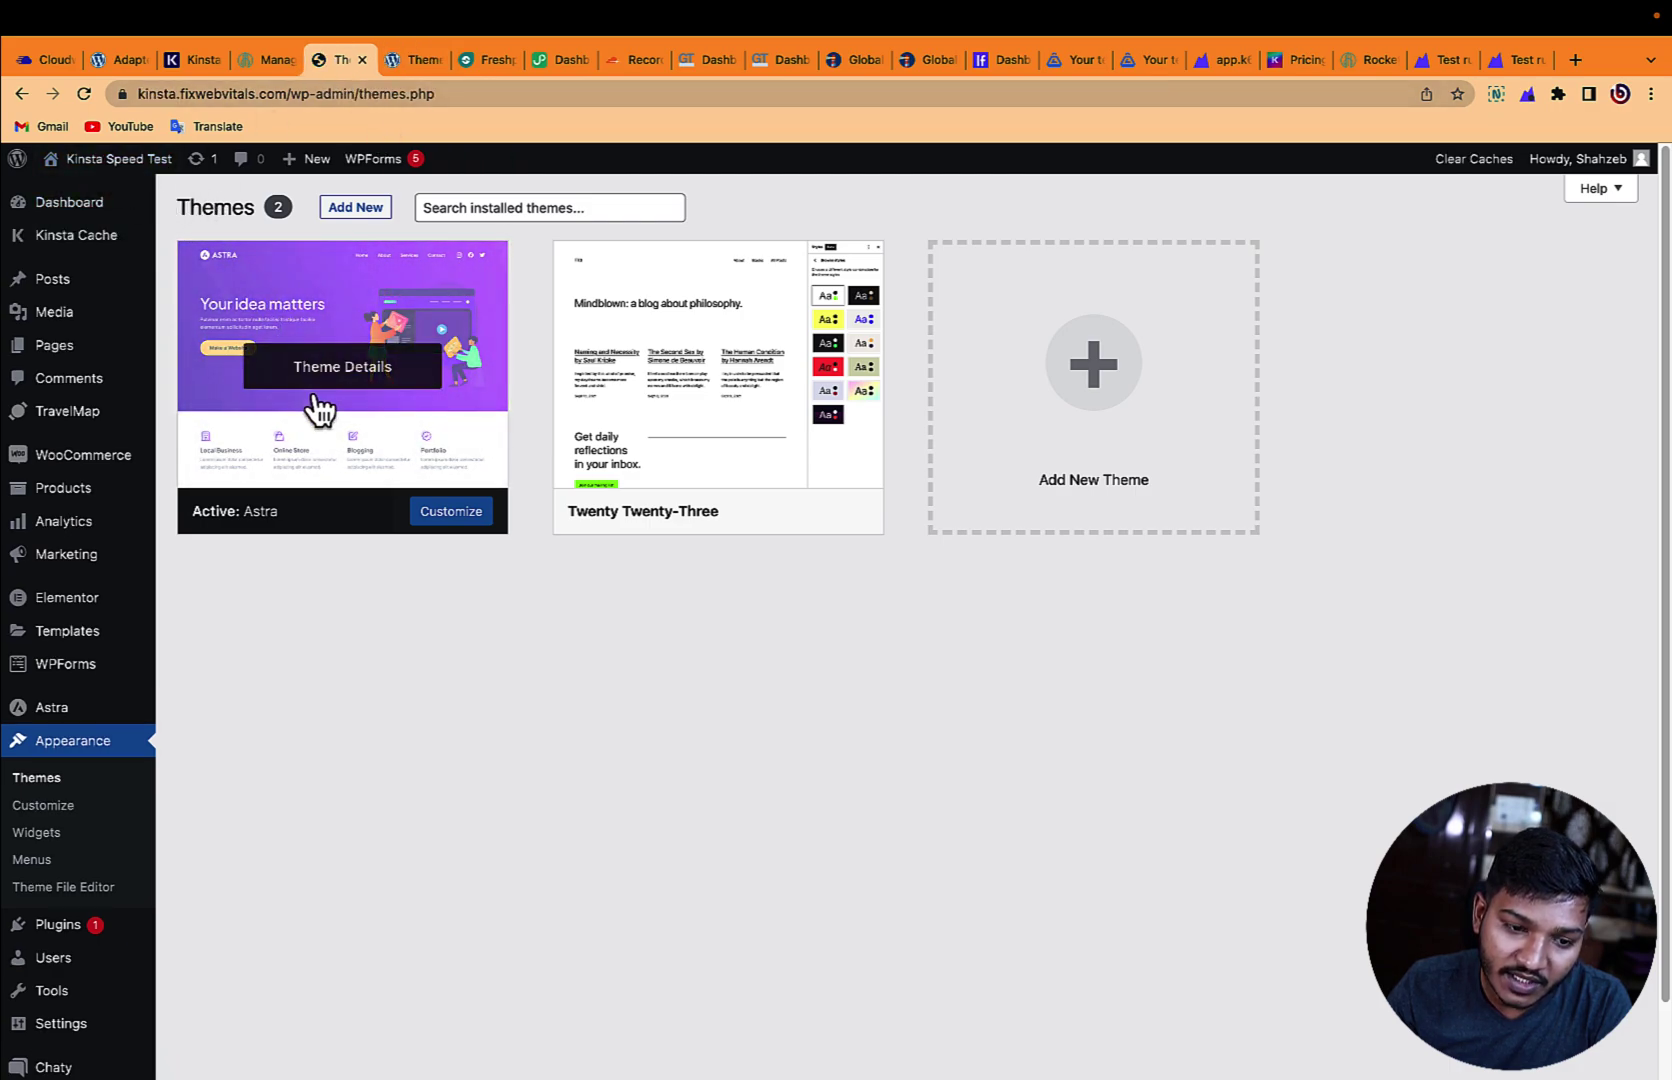
# Step: Open the installed plugins list on both test sites and compare the plugins and versions
pyautogui.moveTo(110, 940)
pyautogui.click(166, 929)
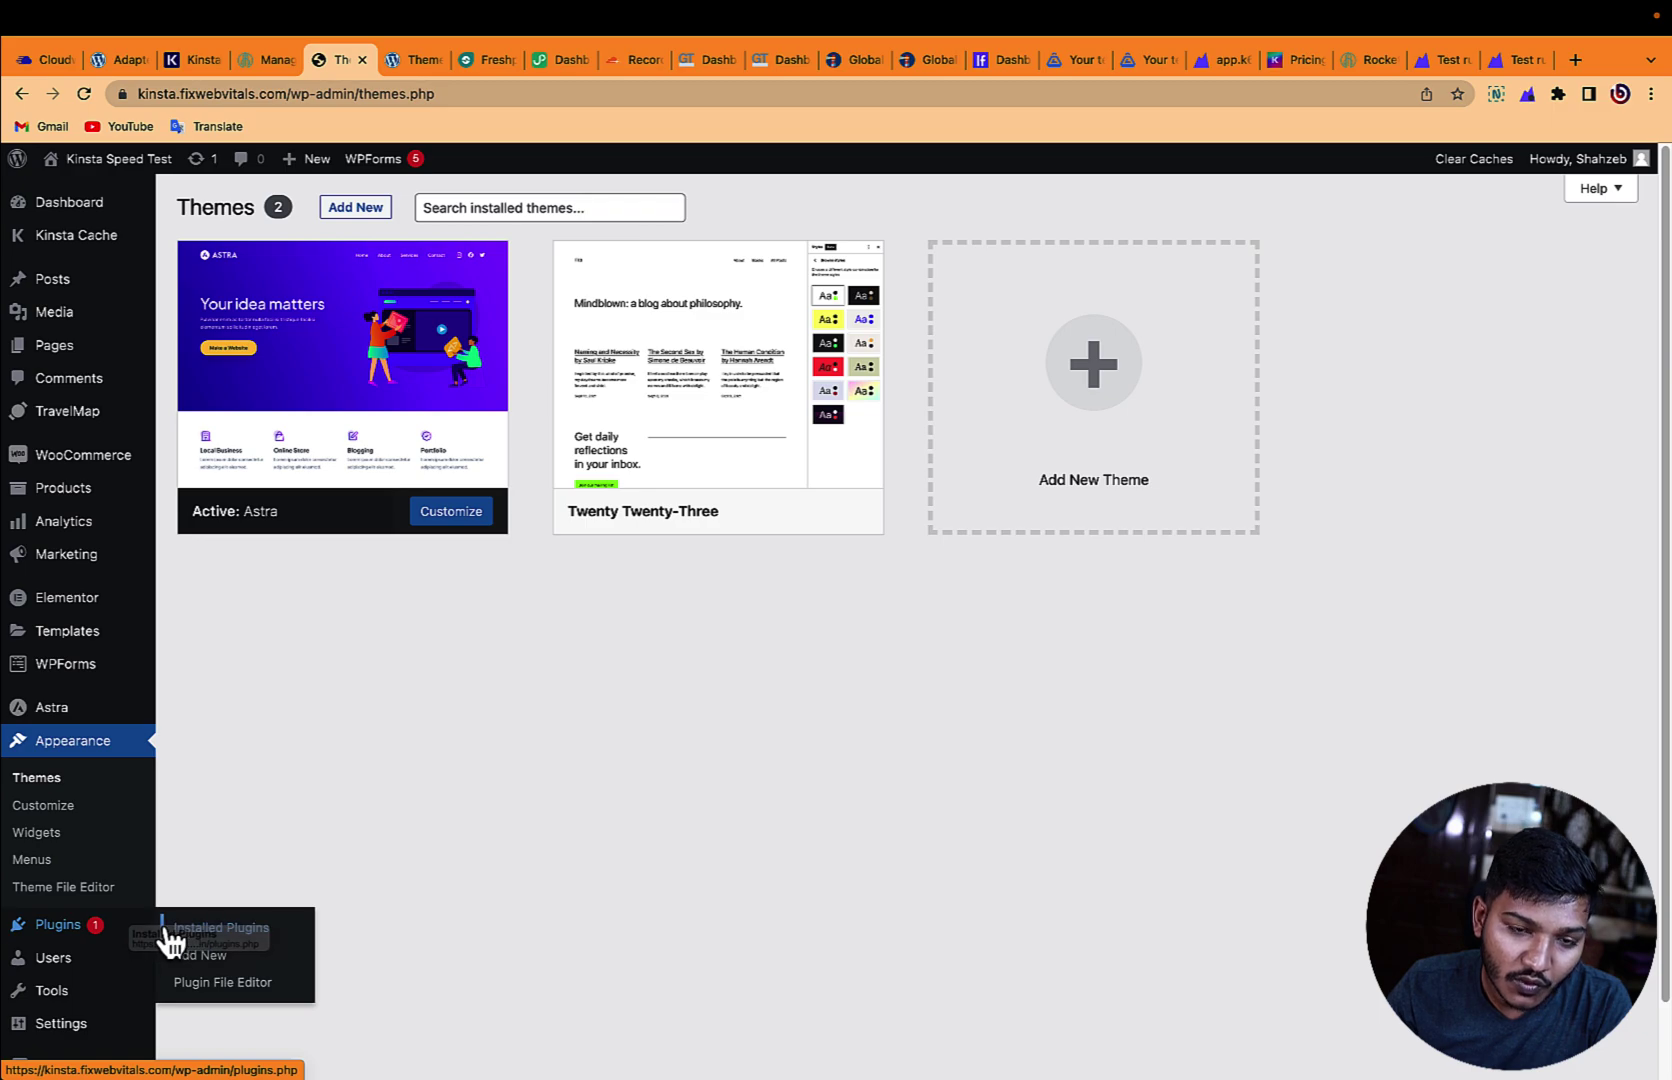
pyautogui.click(397, 60)
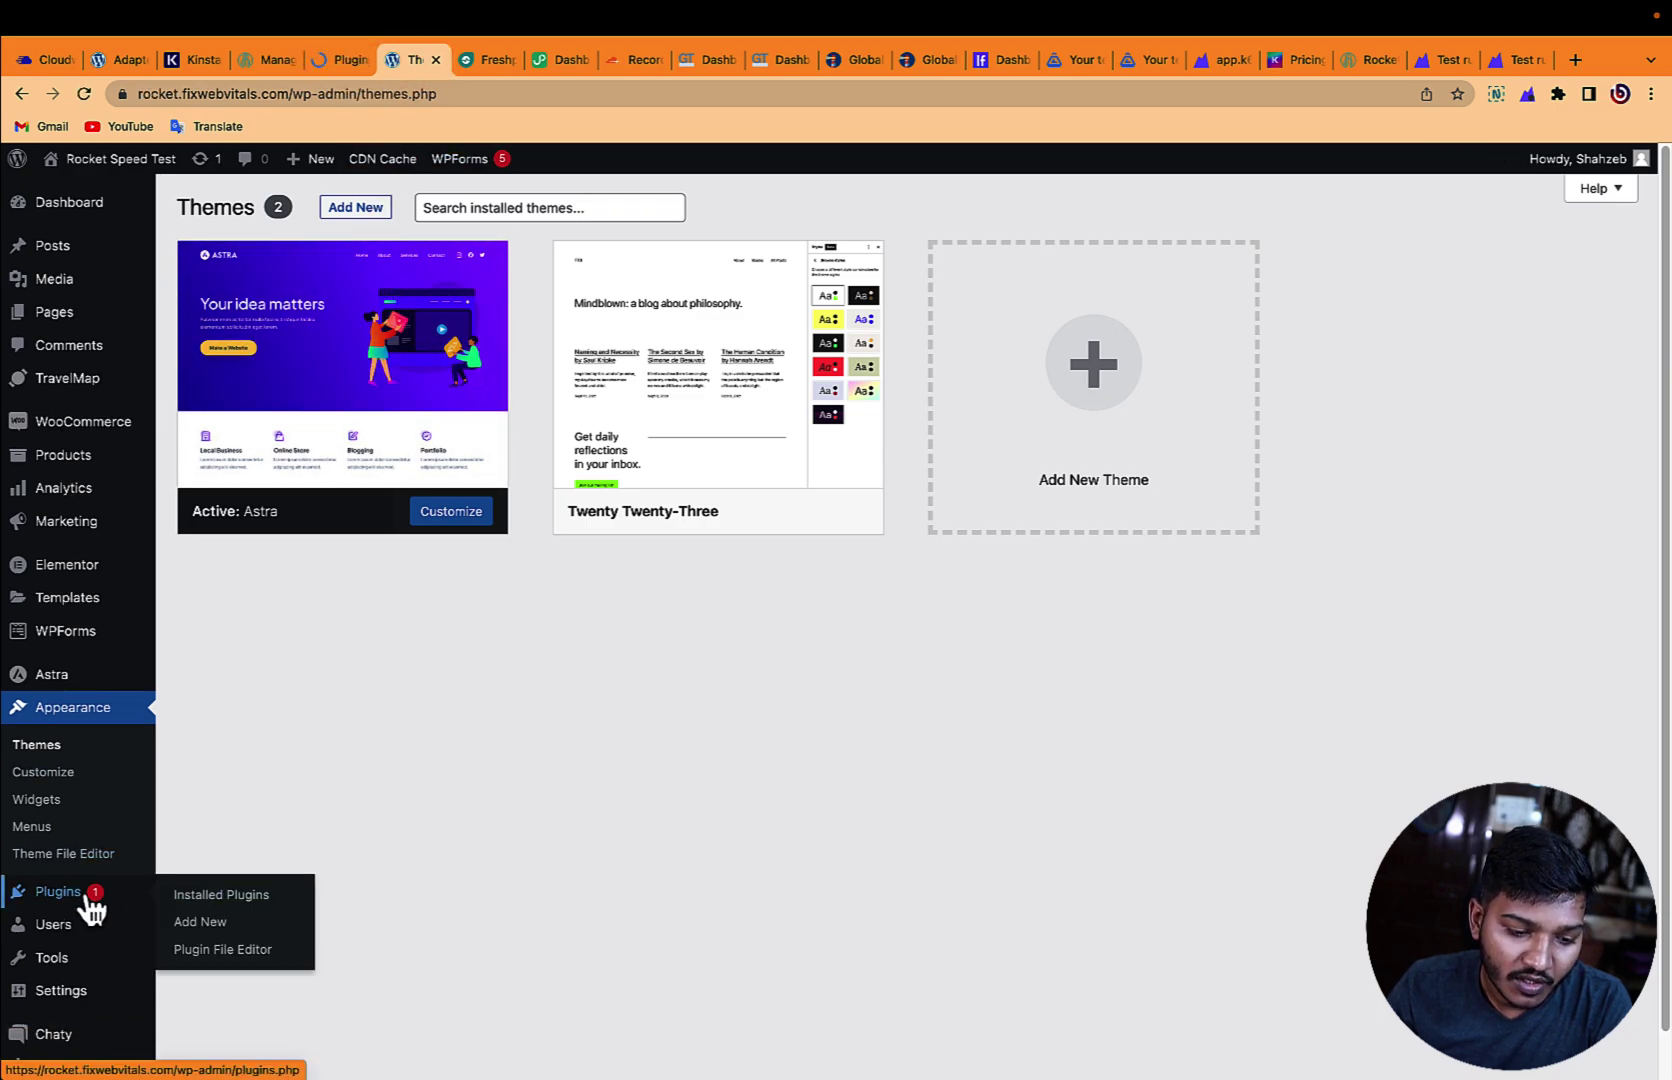
pyautogui.click(190, 896)
pyautogui.click(340, 59)
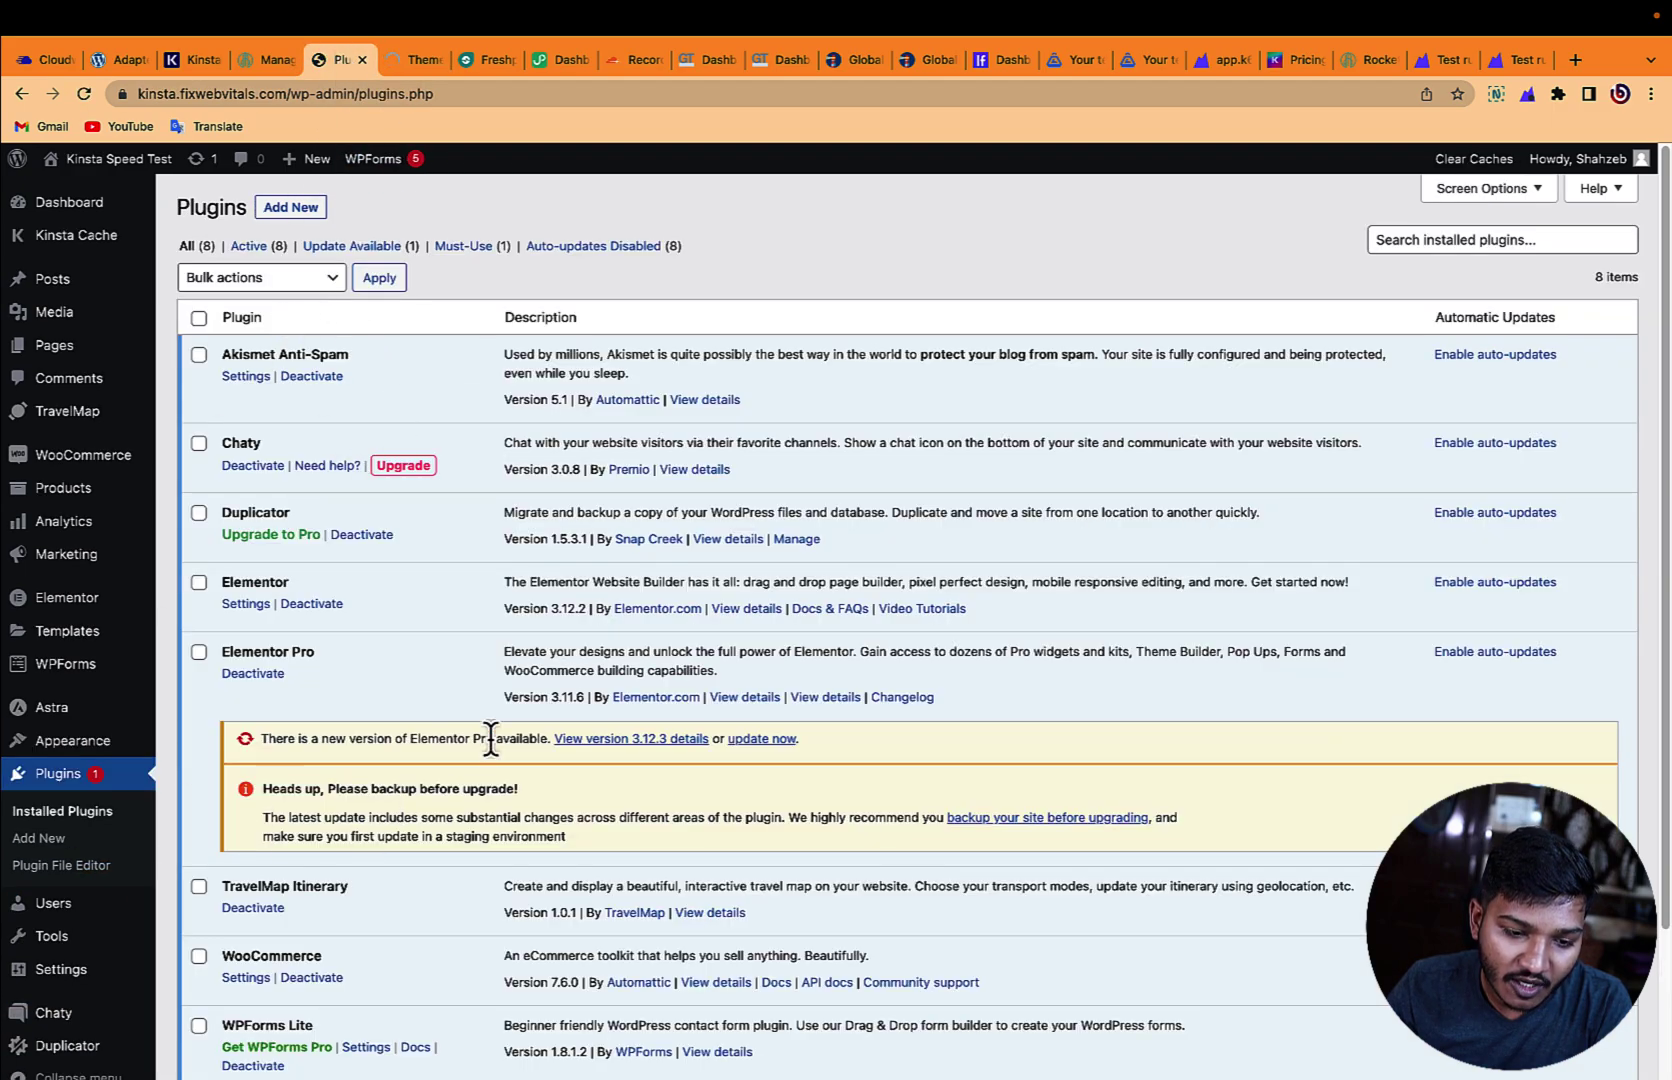
pyautogui.click(415, 60)
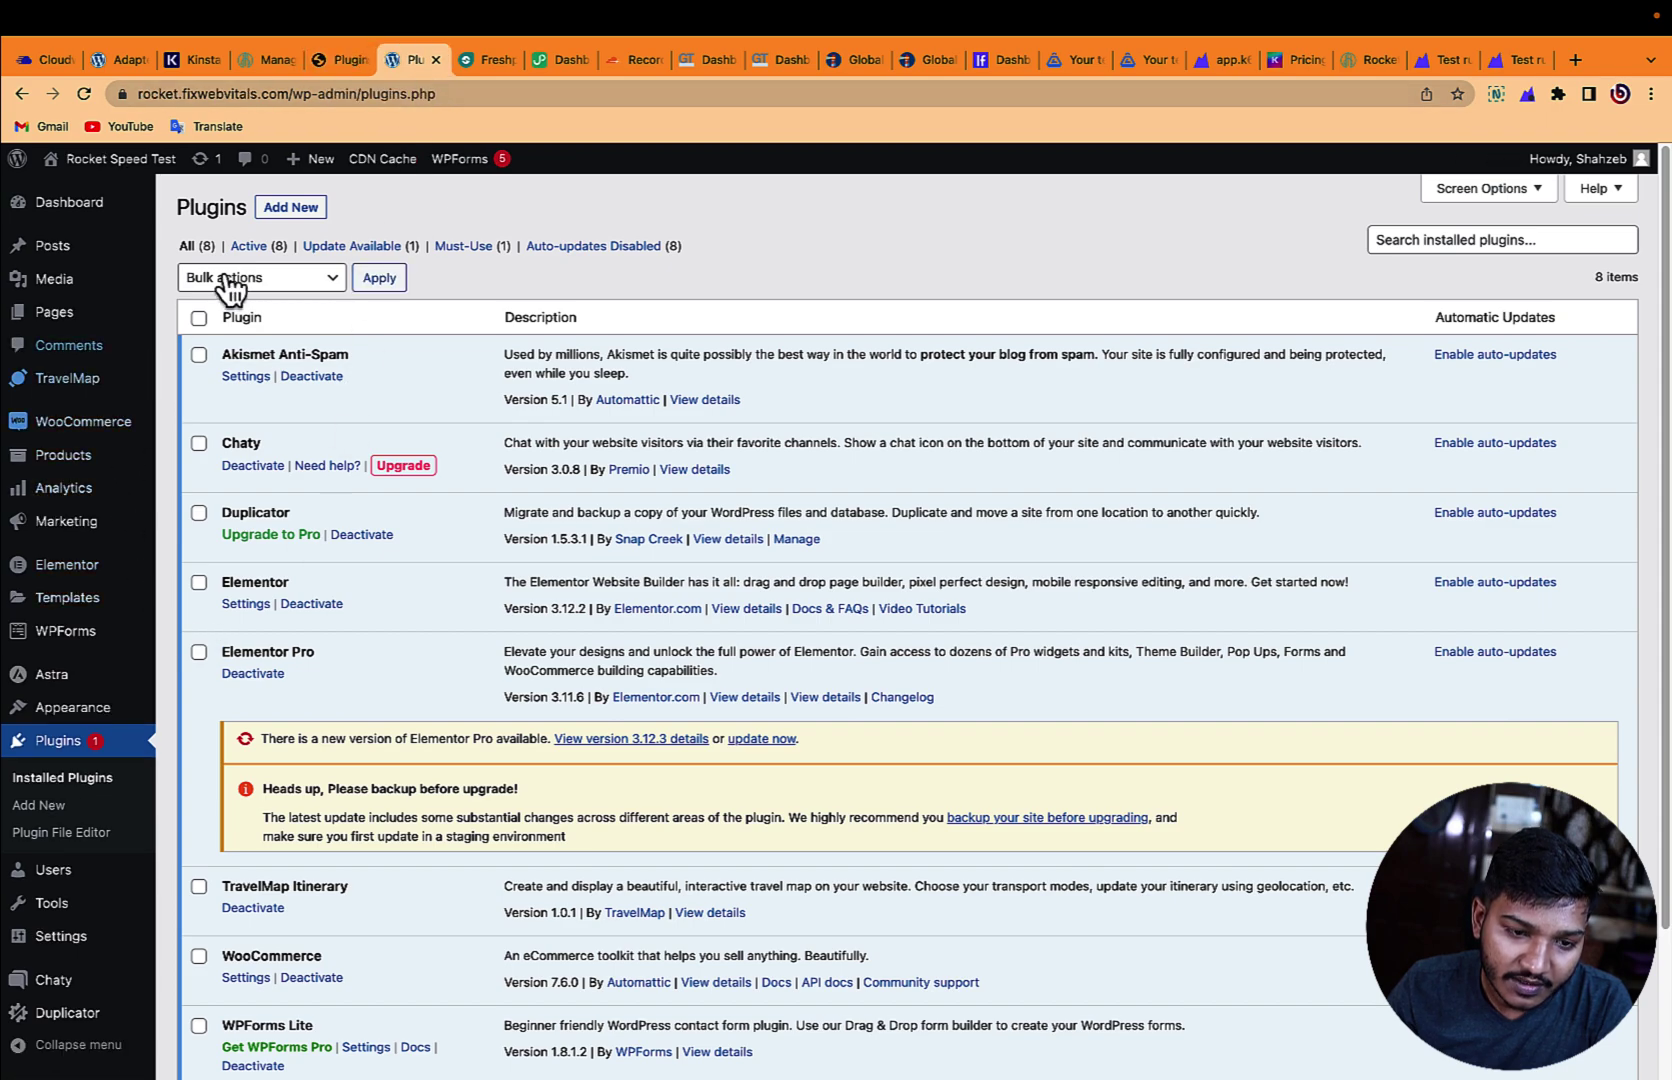
pyautogui.click(345, 62)
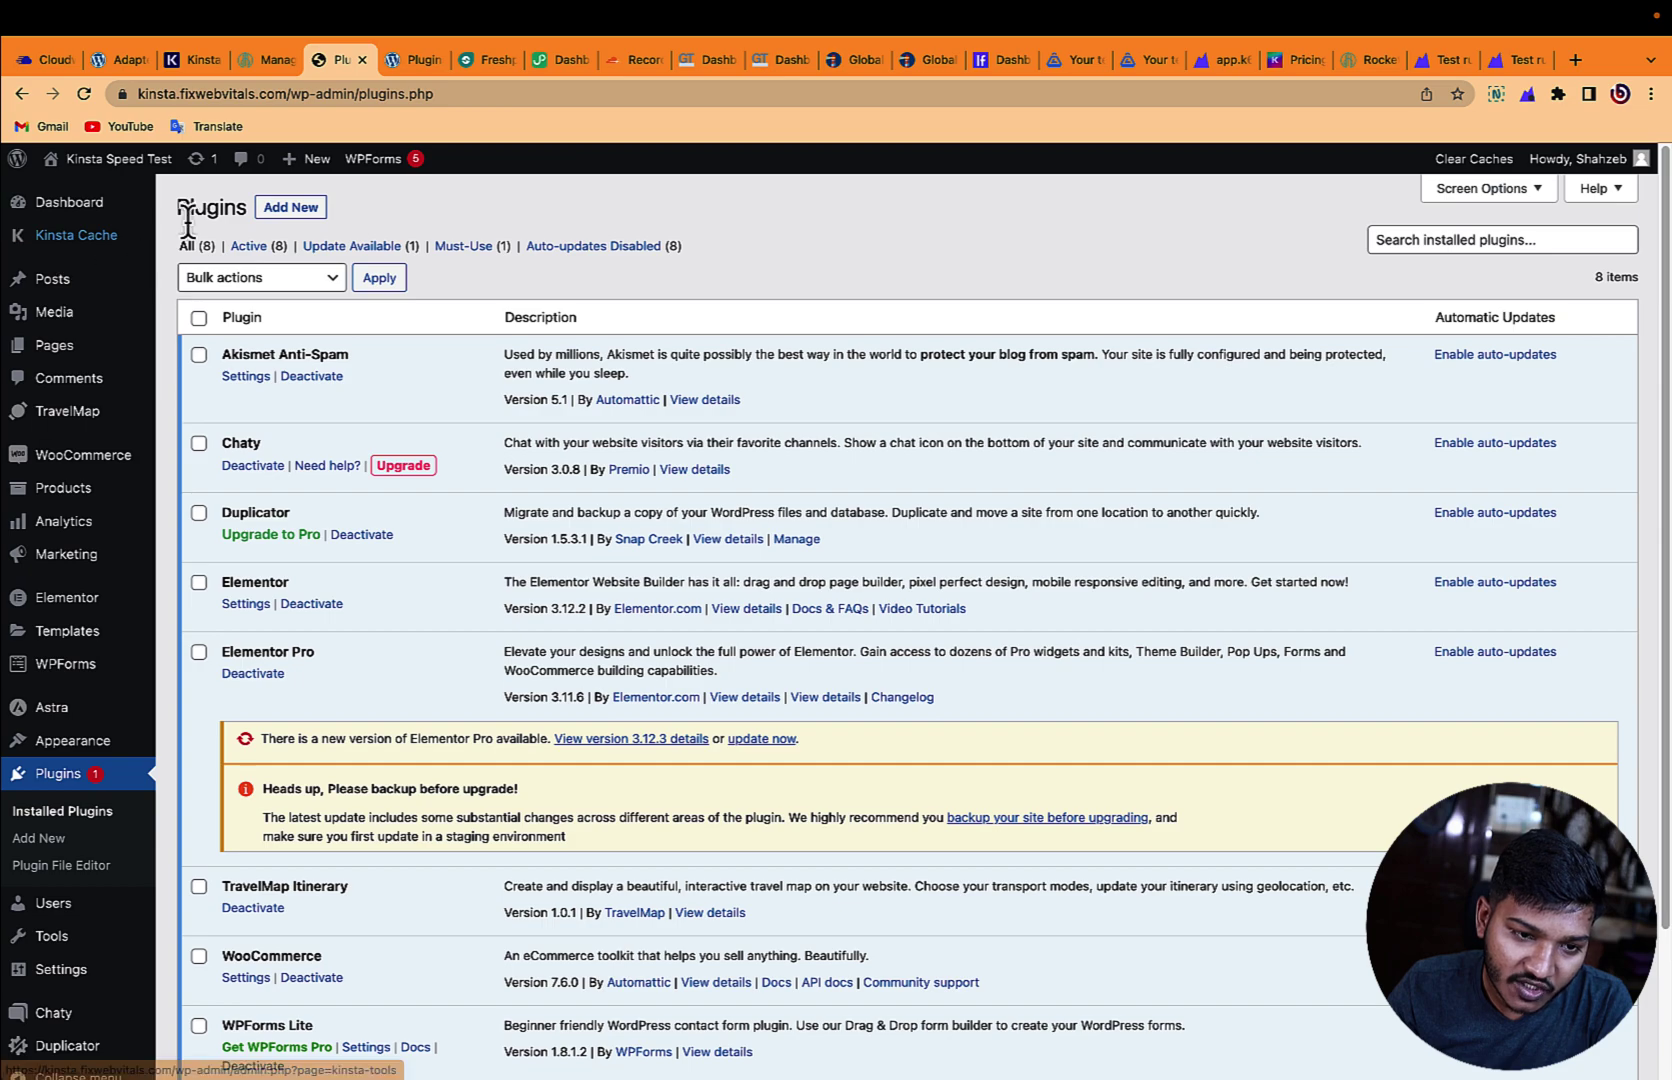
# Step: Purge everything from the Rocket site's CDN cache and clear all caches on the Kinsta site
pyautogui.click(420, 60)
pyautogui.moveTo(399, 162)
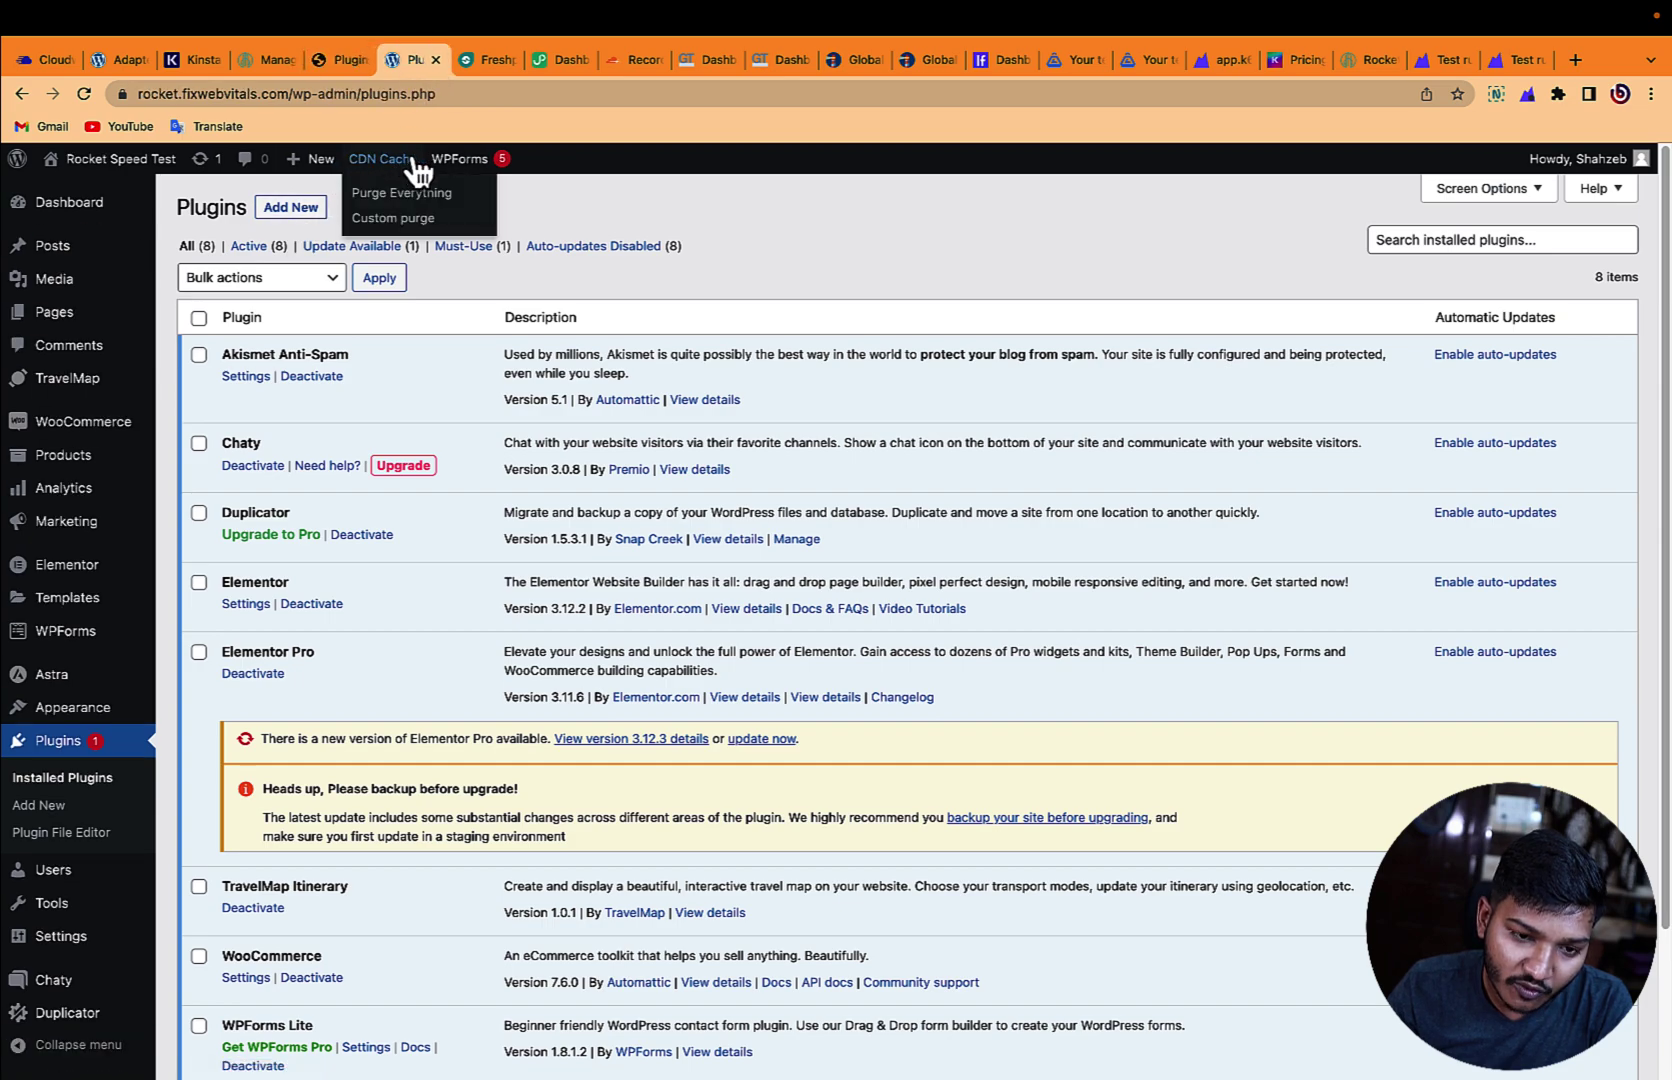
pyautogui.click(348, 64)
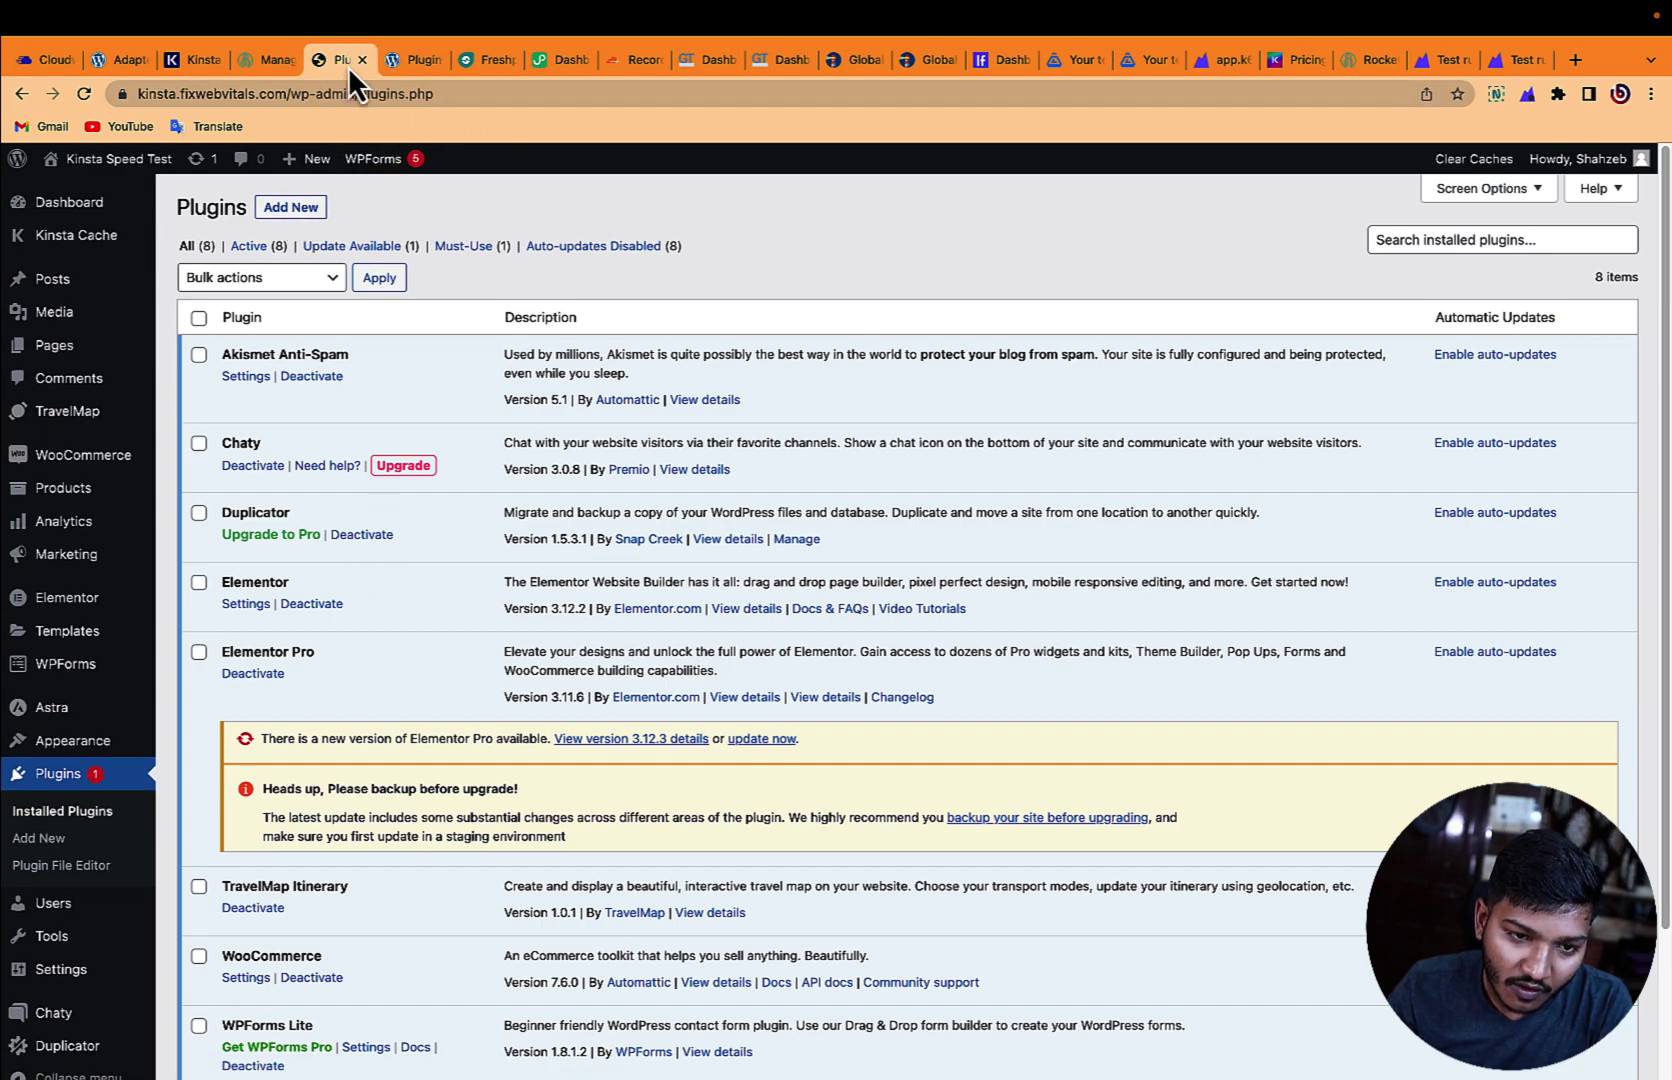
pyautogui.click(115, 238)
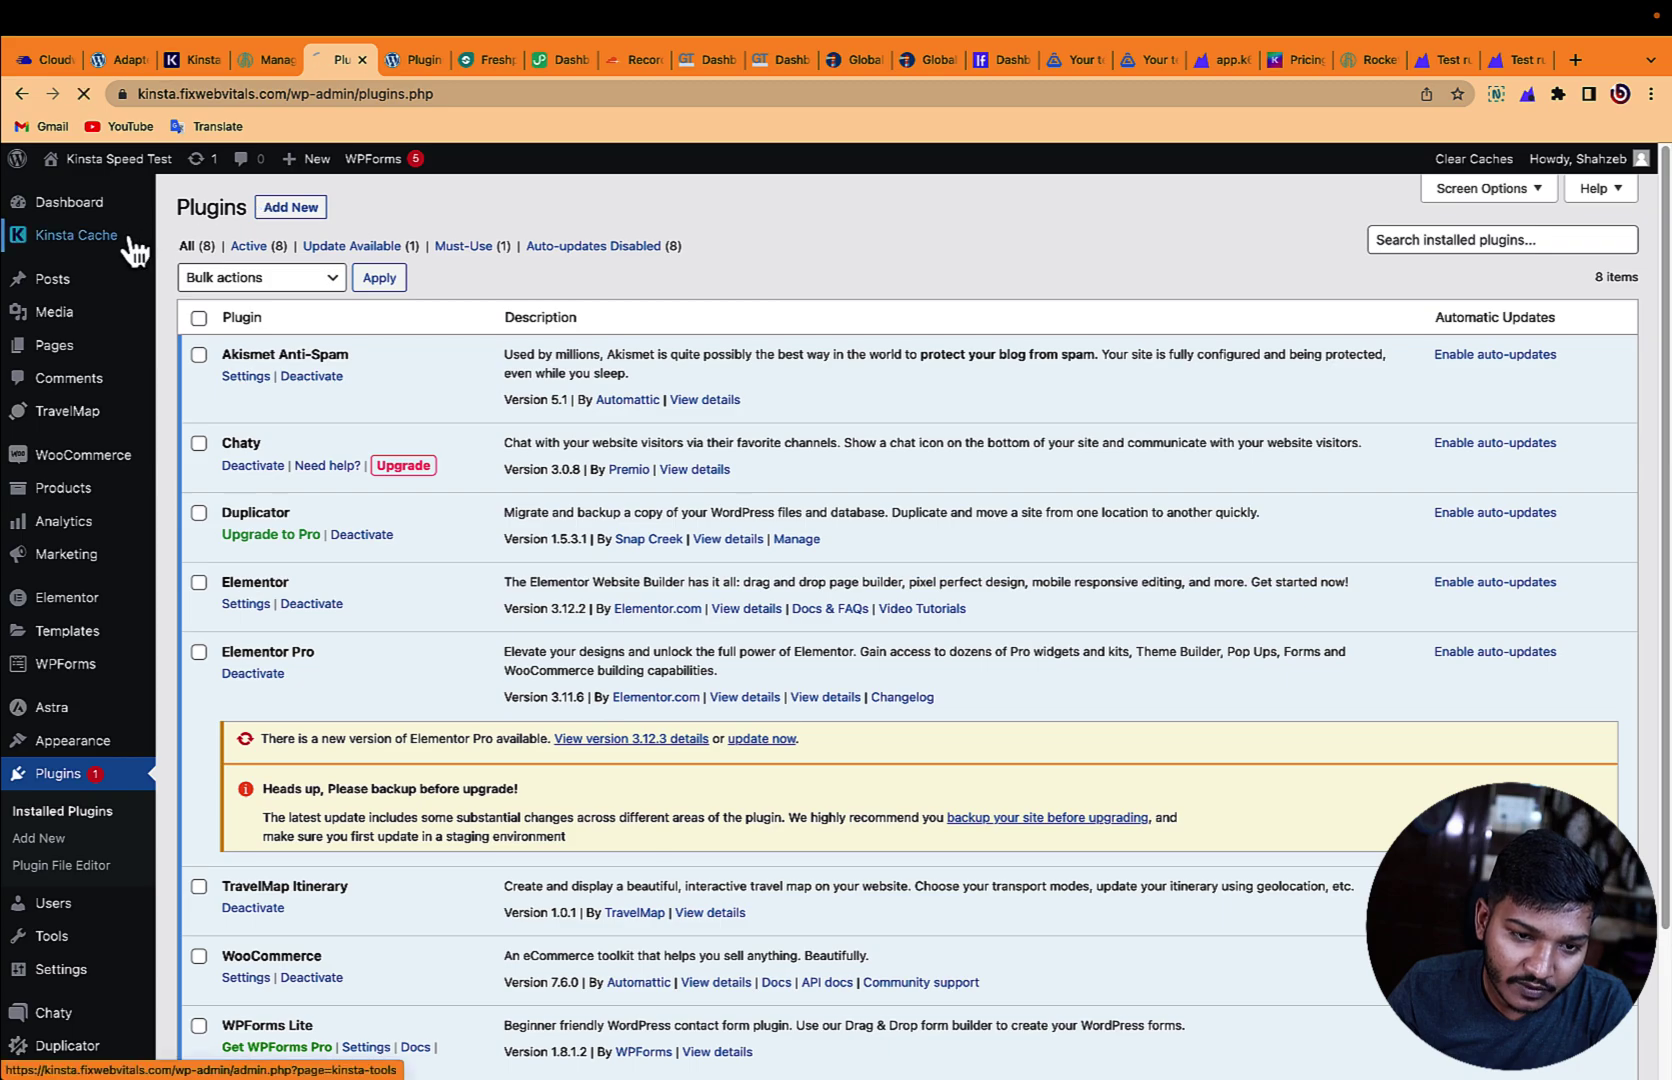
pyautogui.click(399, 66)
pyautogui.moveTo(383, 162)
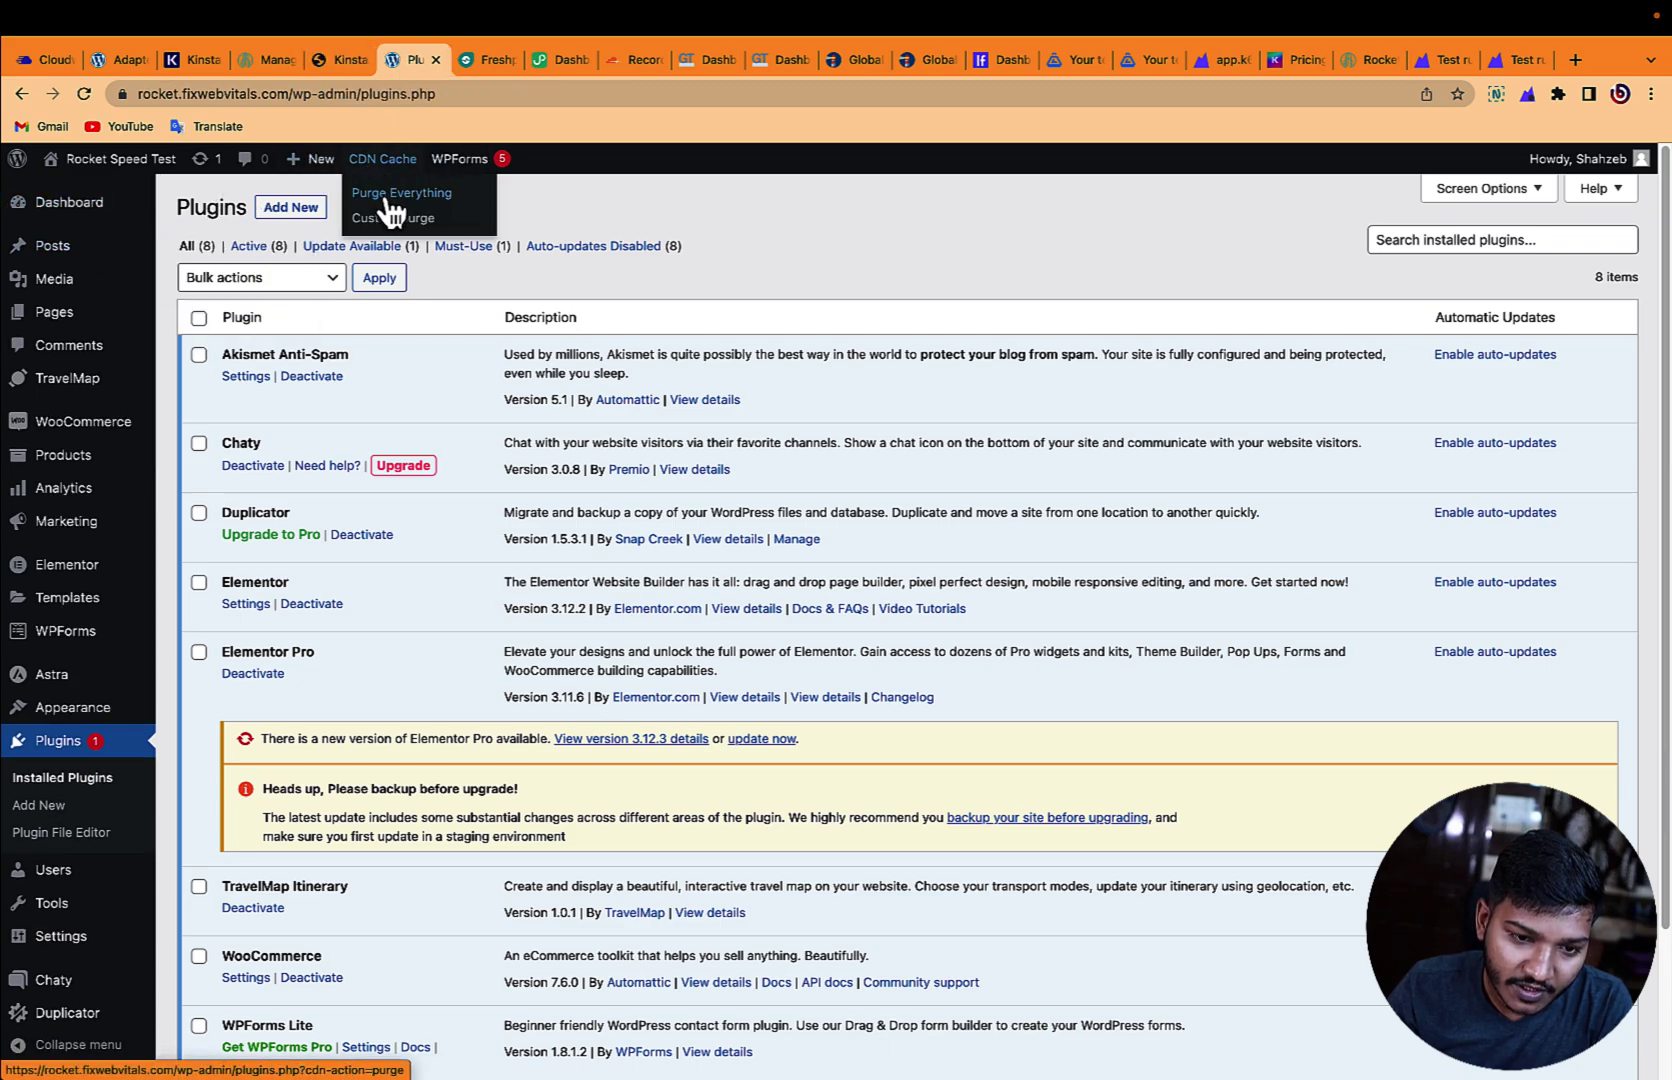
pyautogui.click(340, 62)
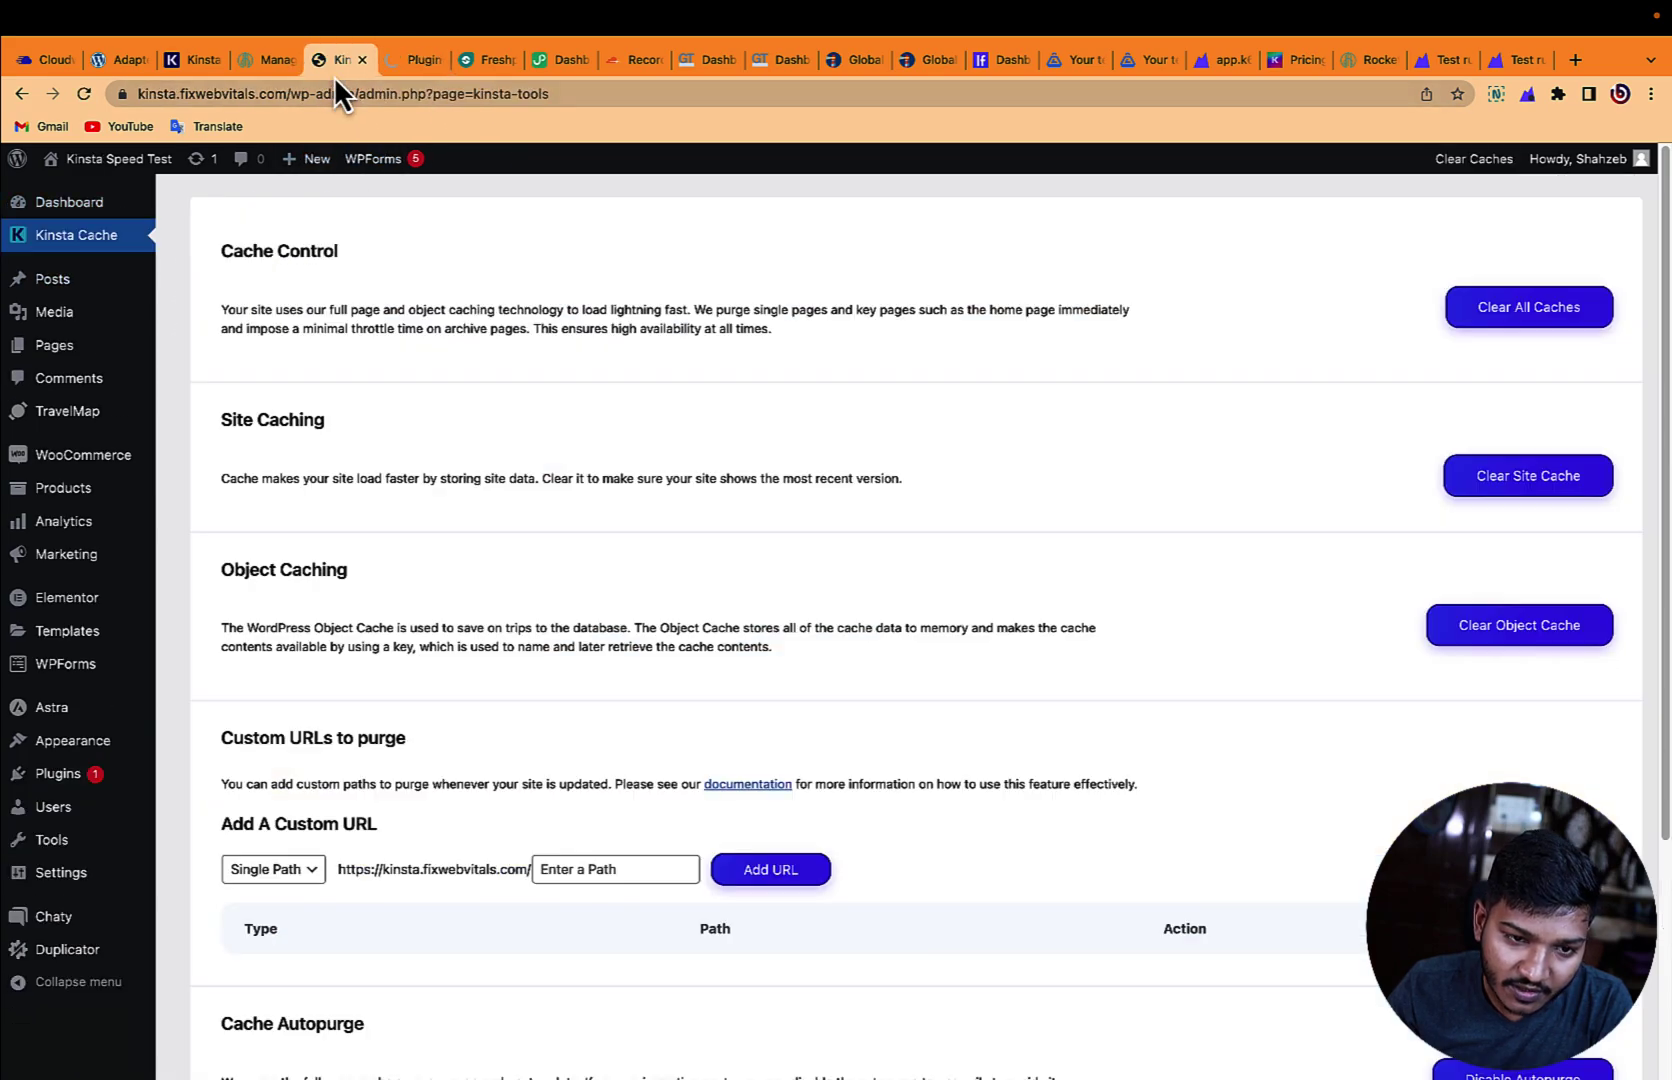
pyautogui.click(1456, 312)
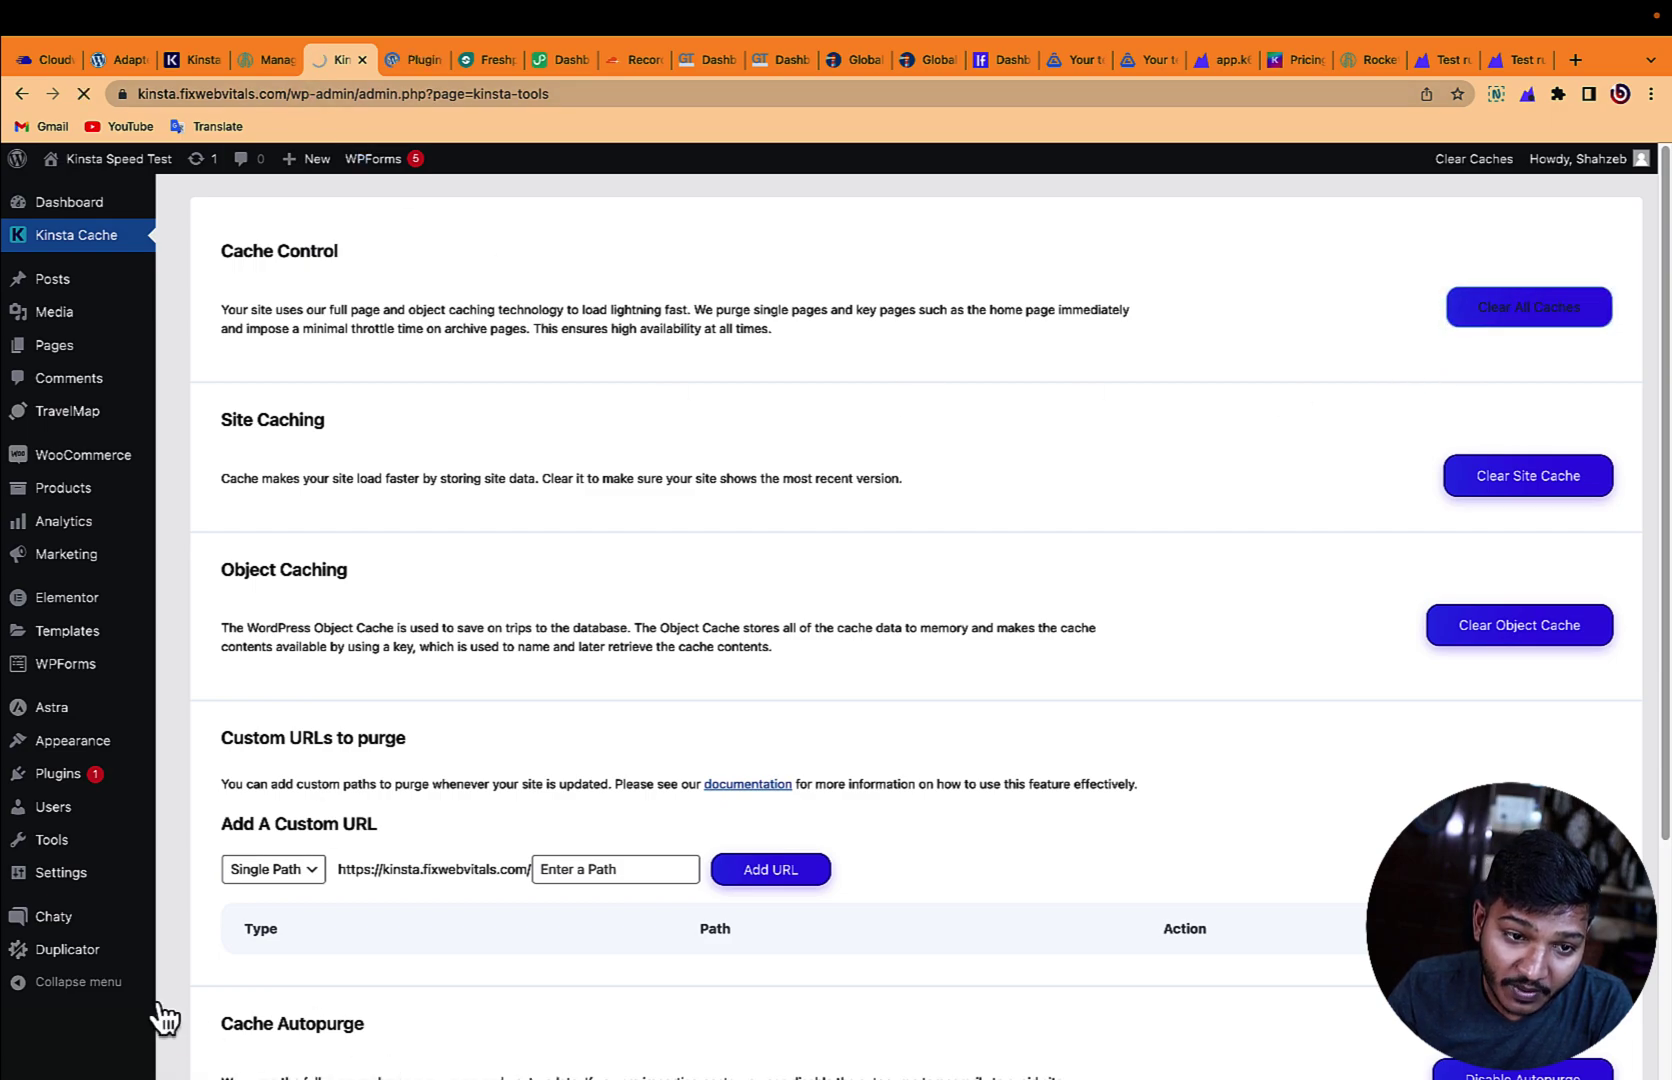
# Step: View the Rocket.net account dashboard and compare the Kinsta and Rocket.net pricing pages
pyautogui.click(258, 62)
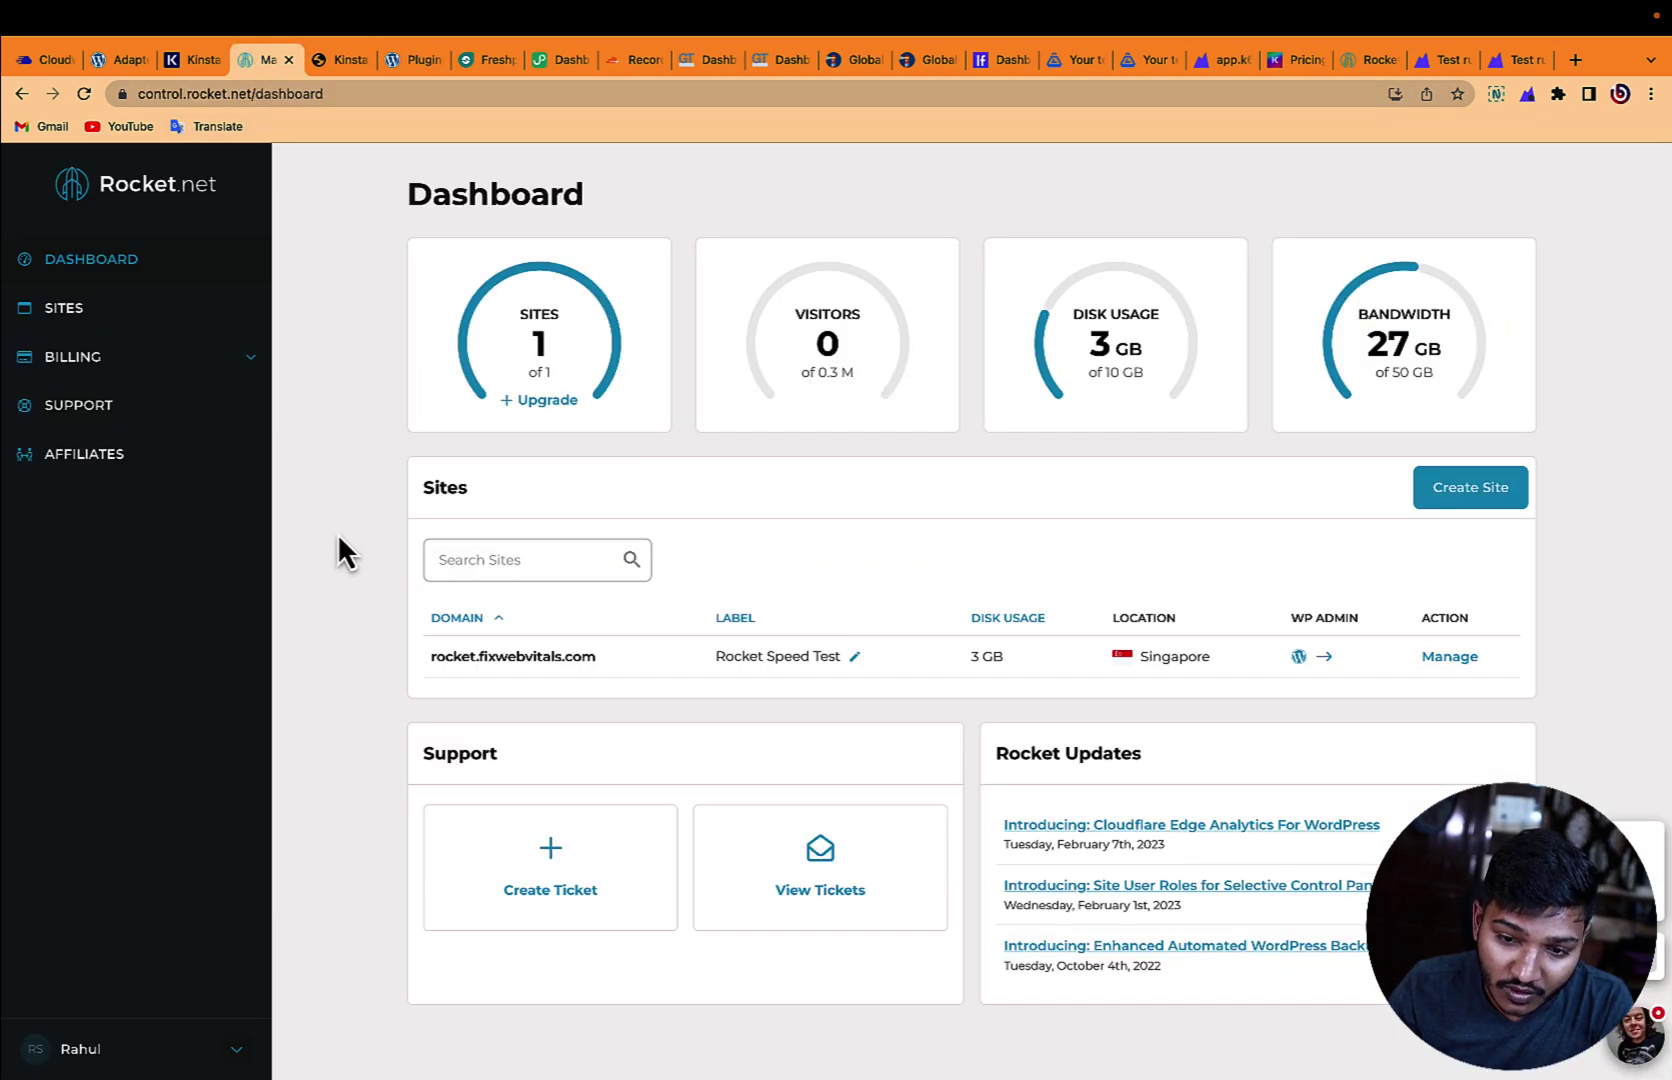
pyautogui.click(1300, 62)
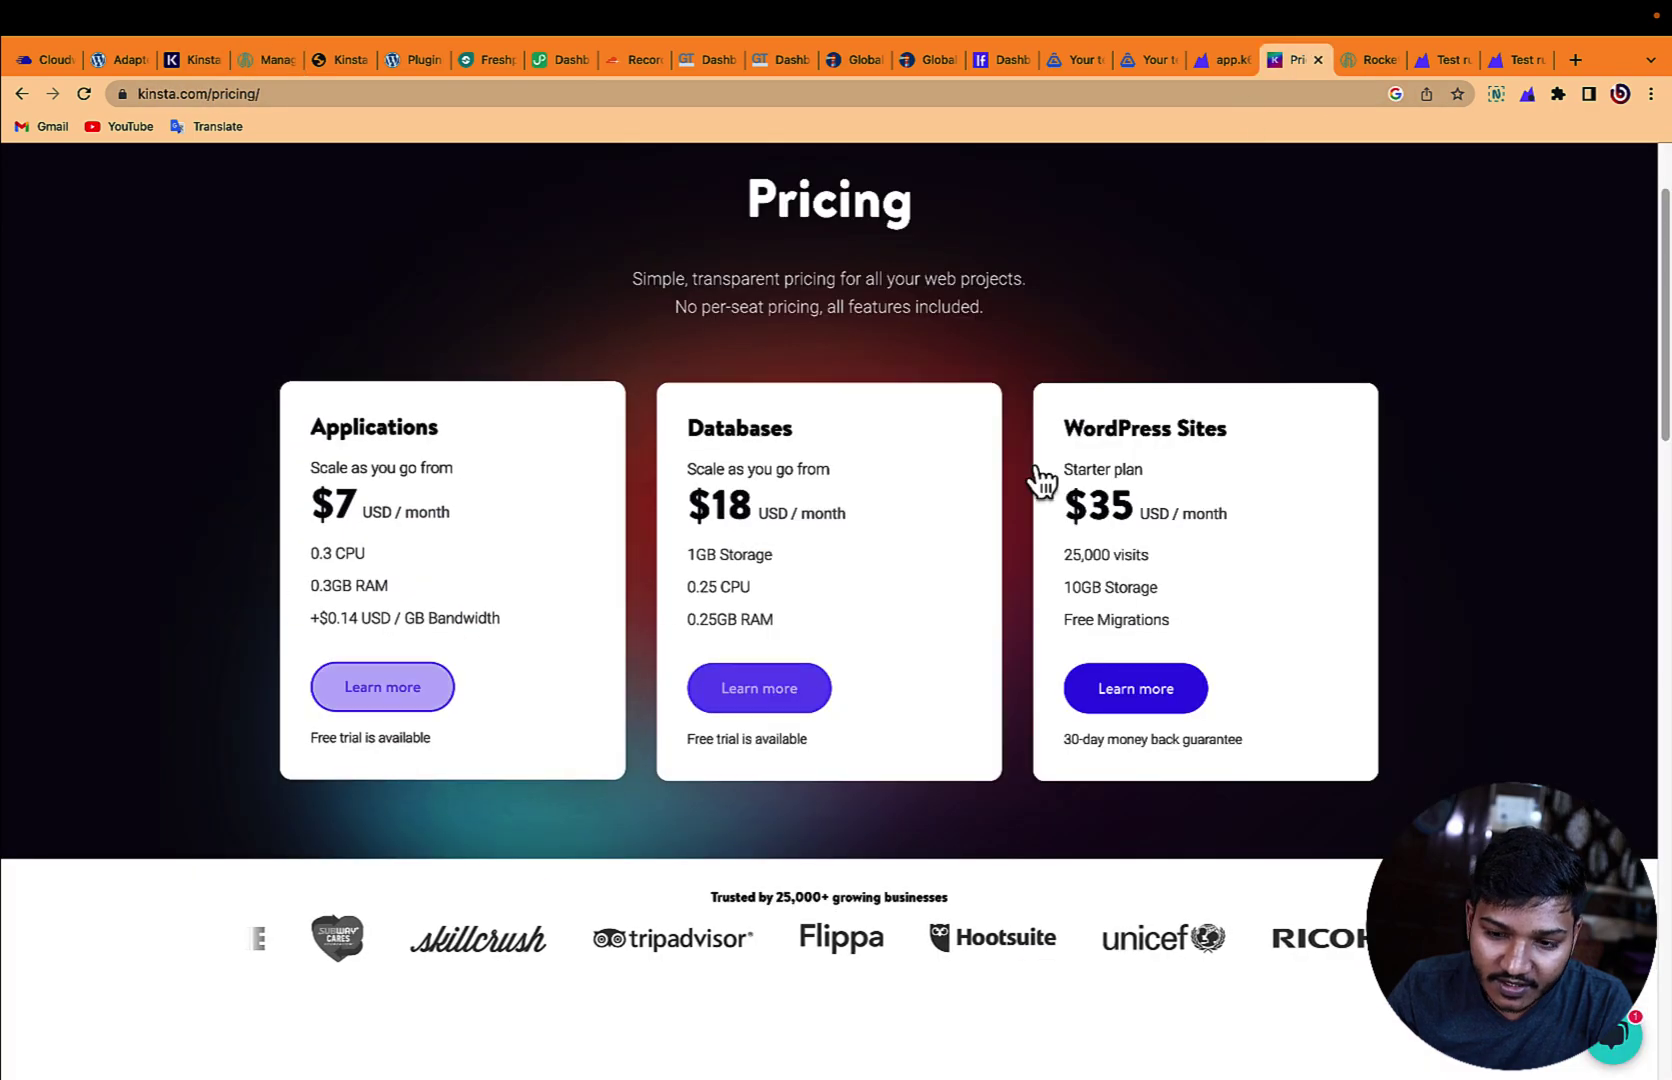
pyautogui.click(1385, 60)
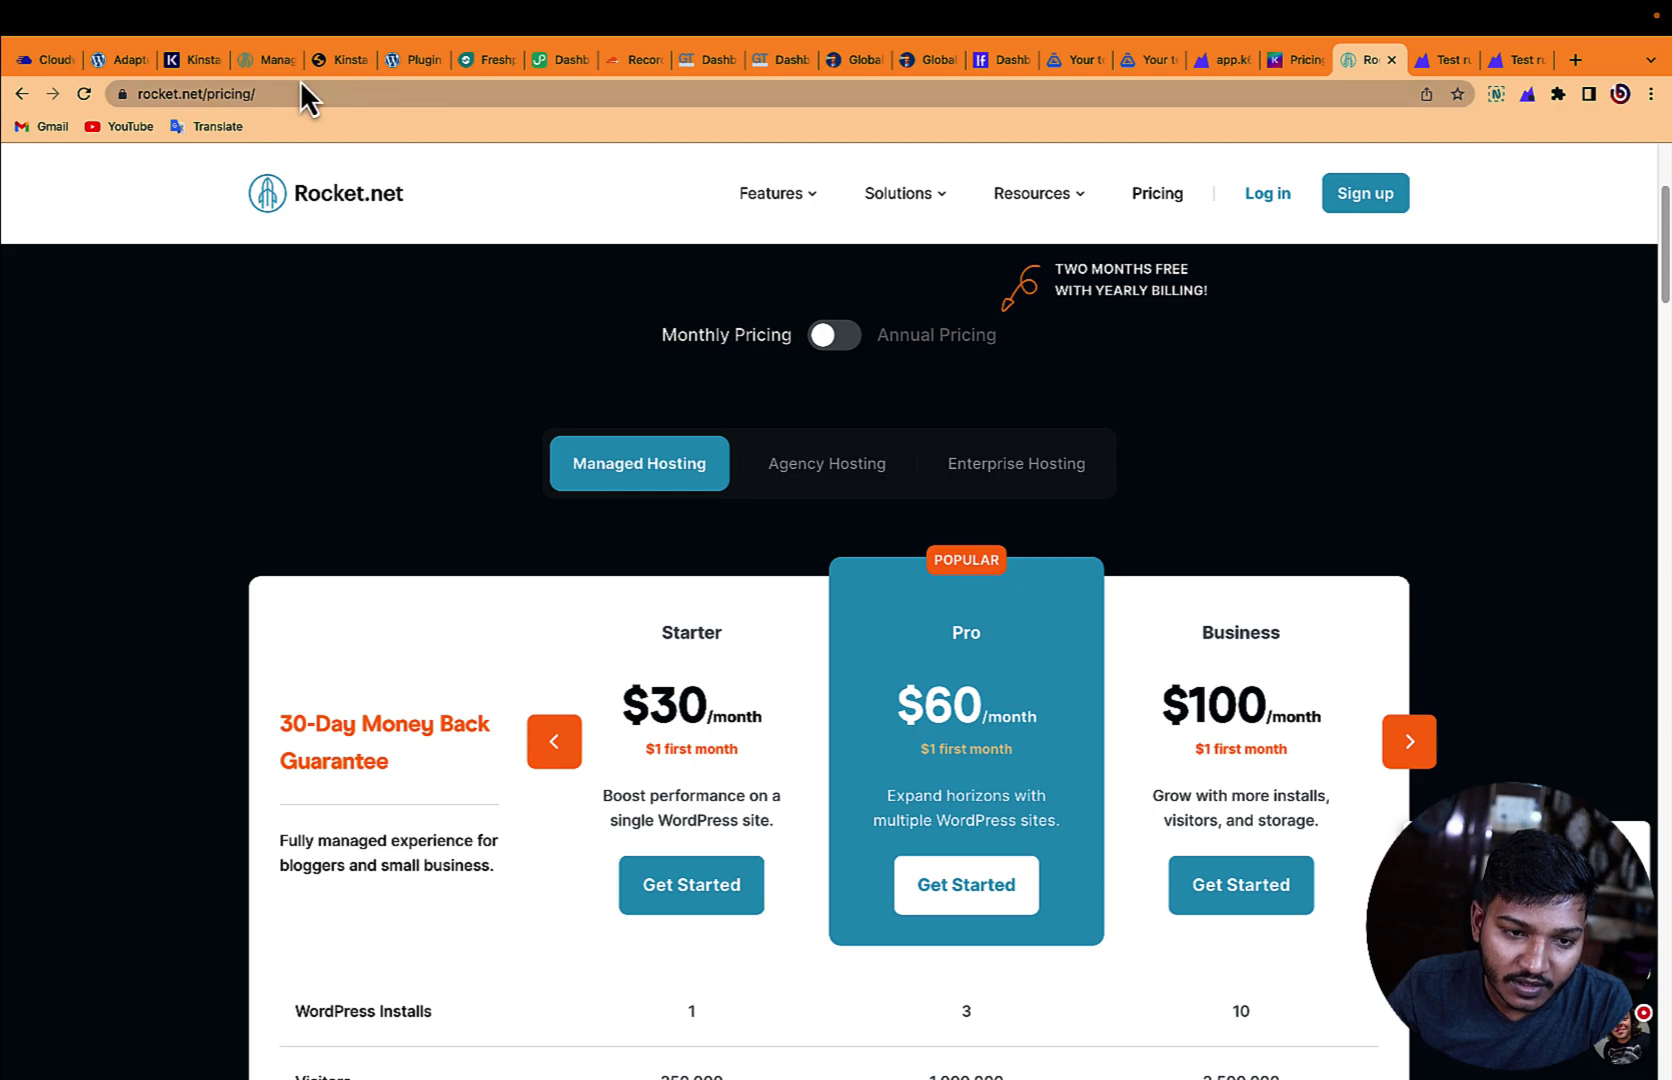
# Step: Open the billing invoices in the Rocket.net control panel
pyautogui.click(255, 62)
pyautogui.click(82, 356)
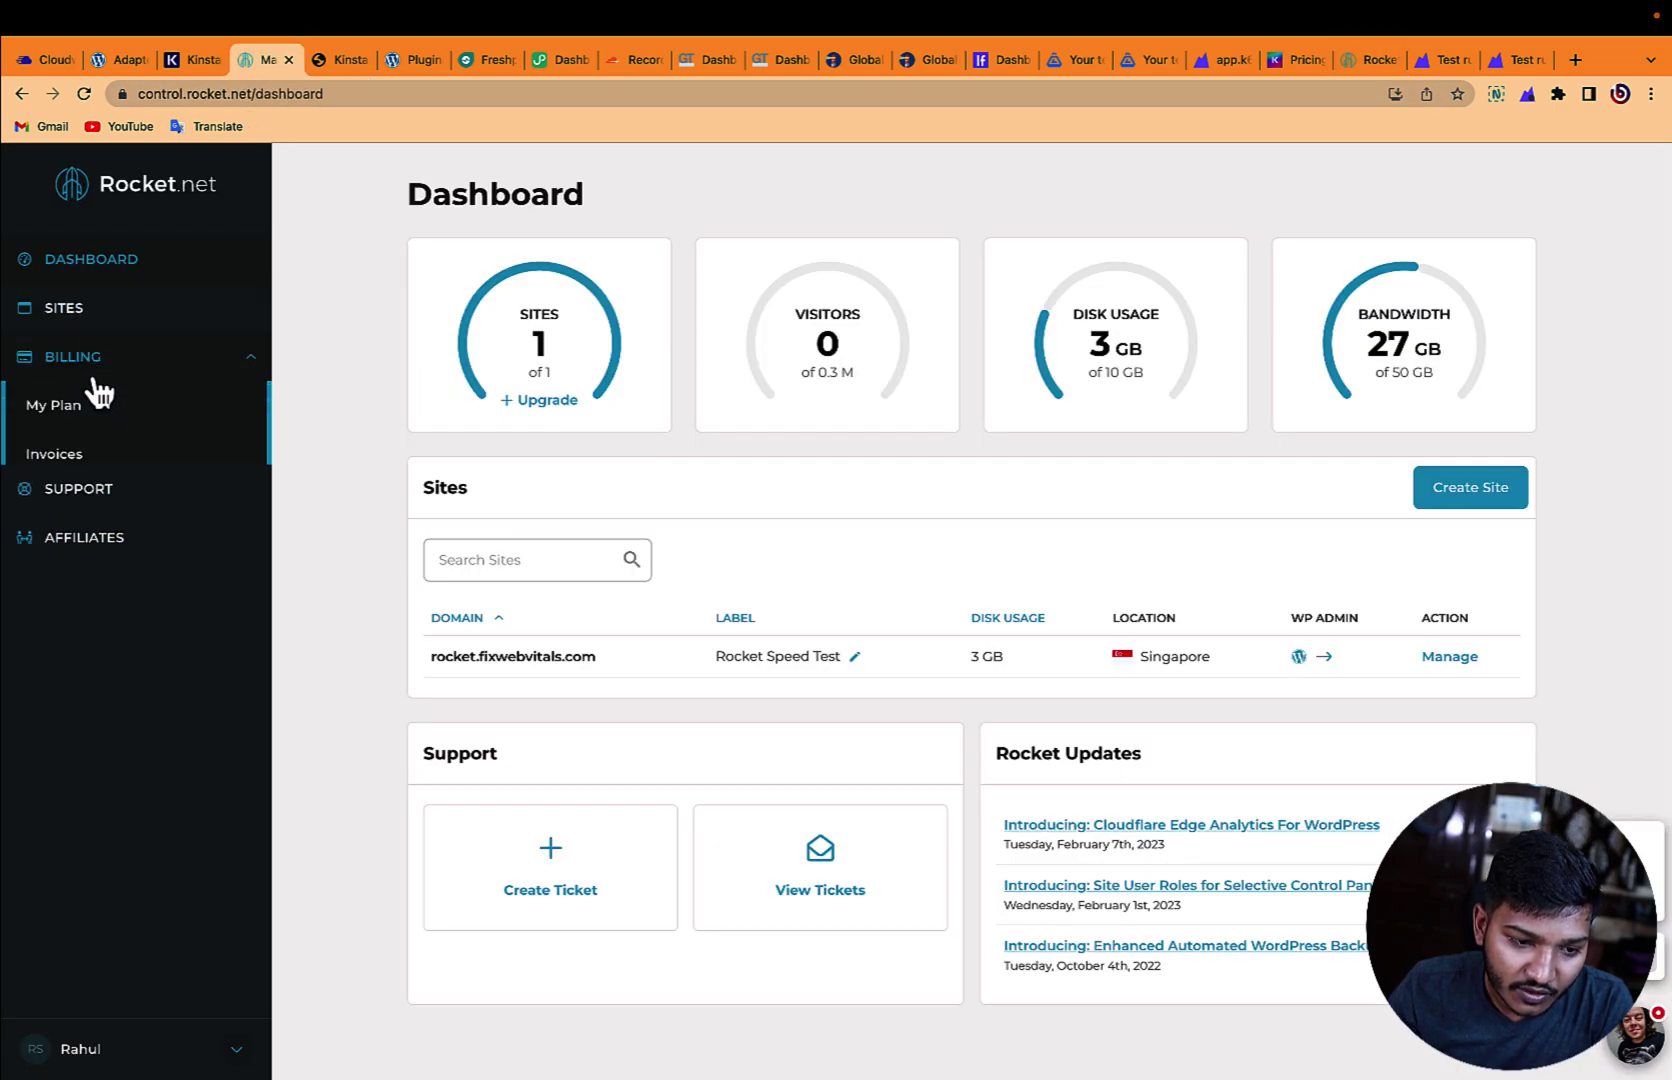
pyautogui.click(114, 192)
# Step: Review the PHP workers in the site information of Kinsta Speed Test and open the account menu
pyautogui.click(165, 60)
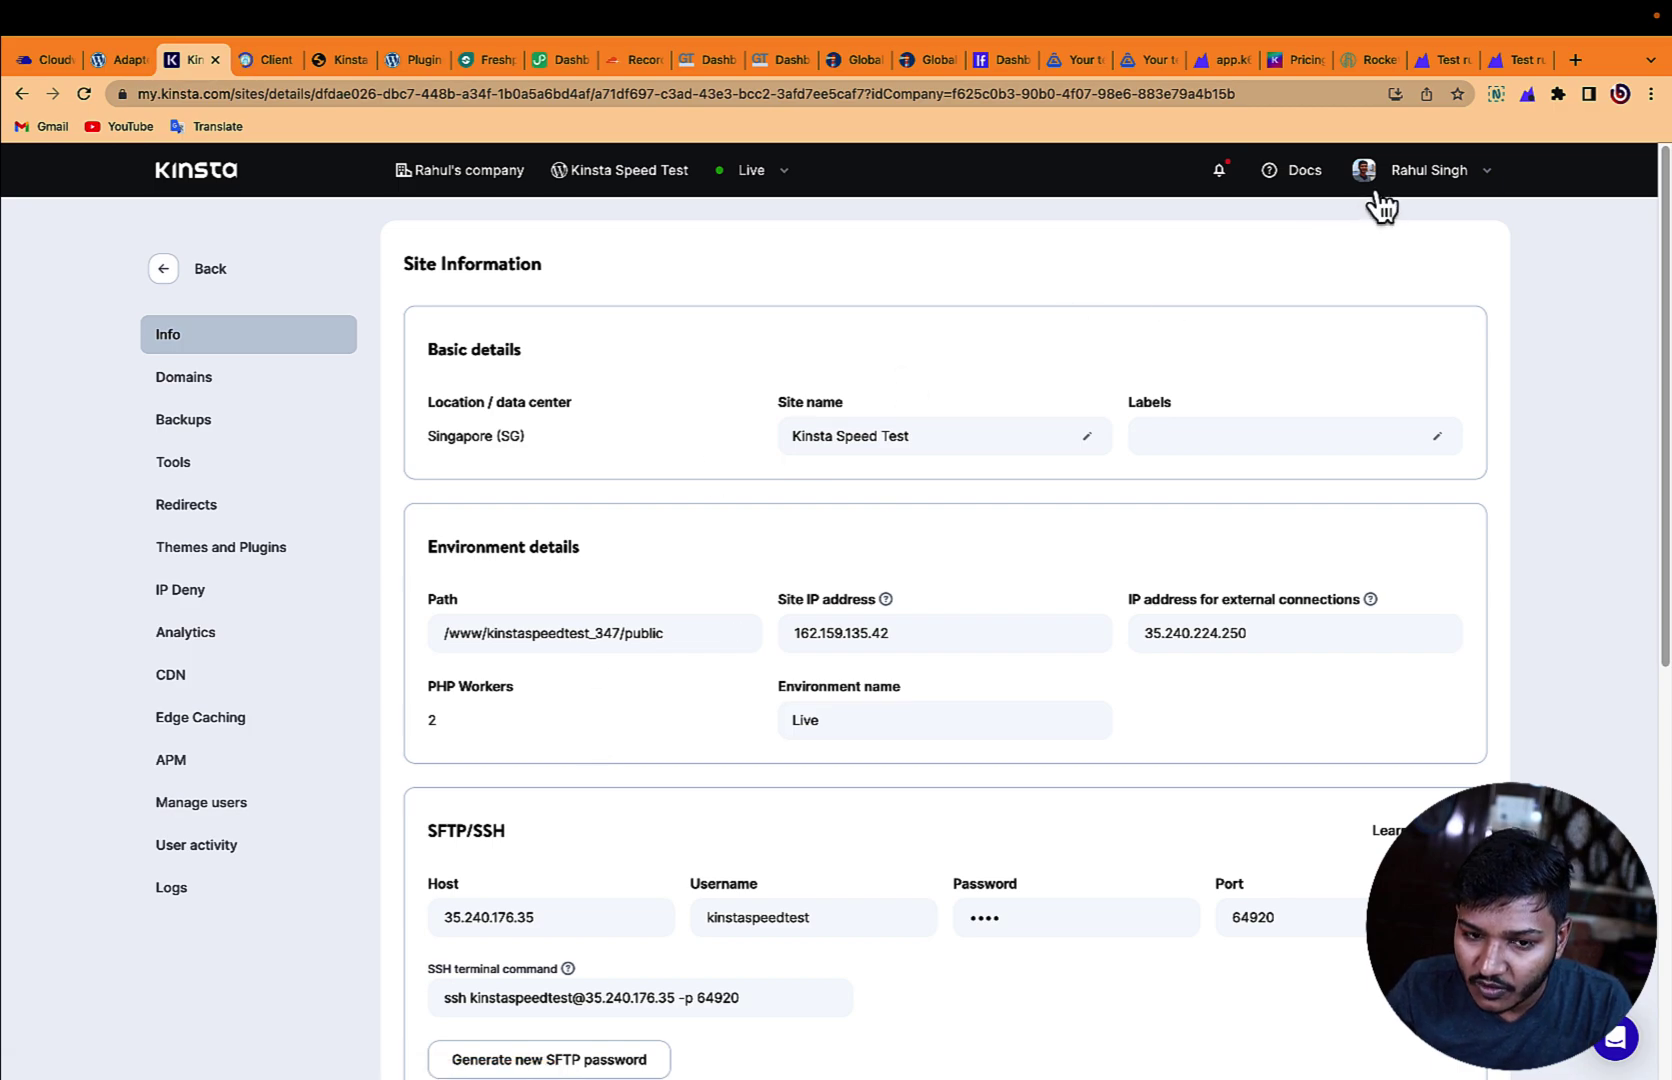
pyautogui.scroll(-1, 522, 679)
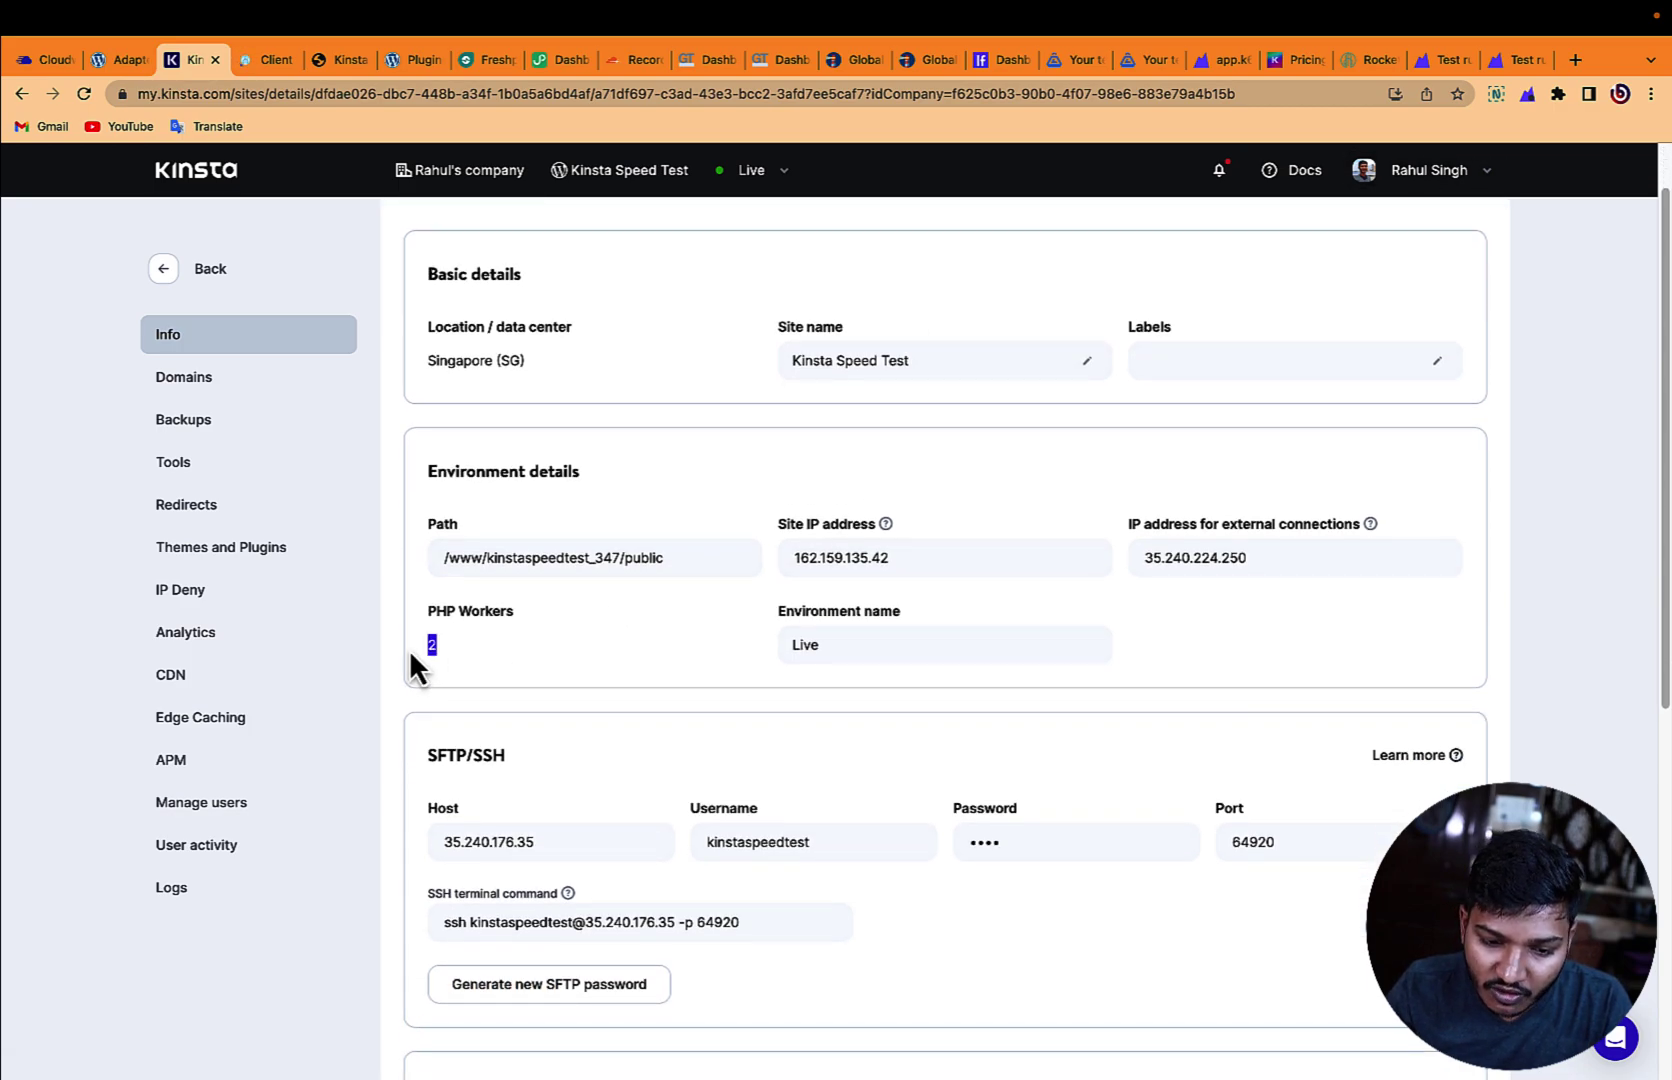
pyautogui.scroll(1, 1403, 377)
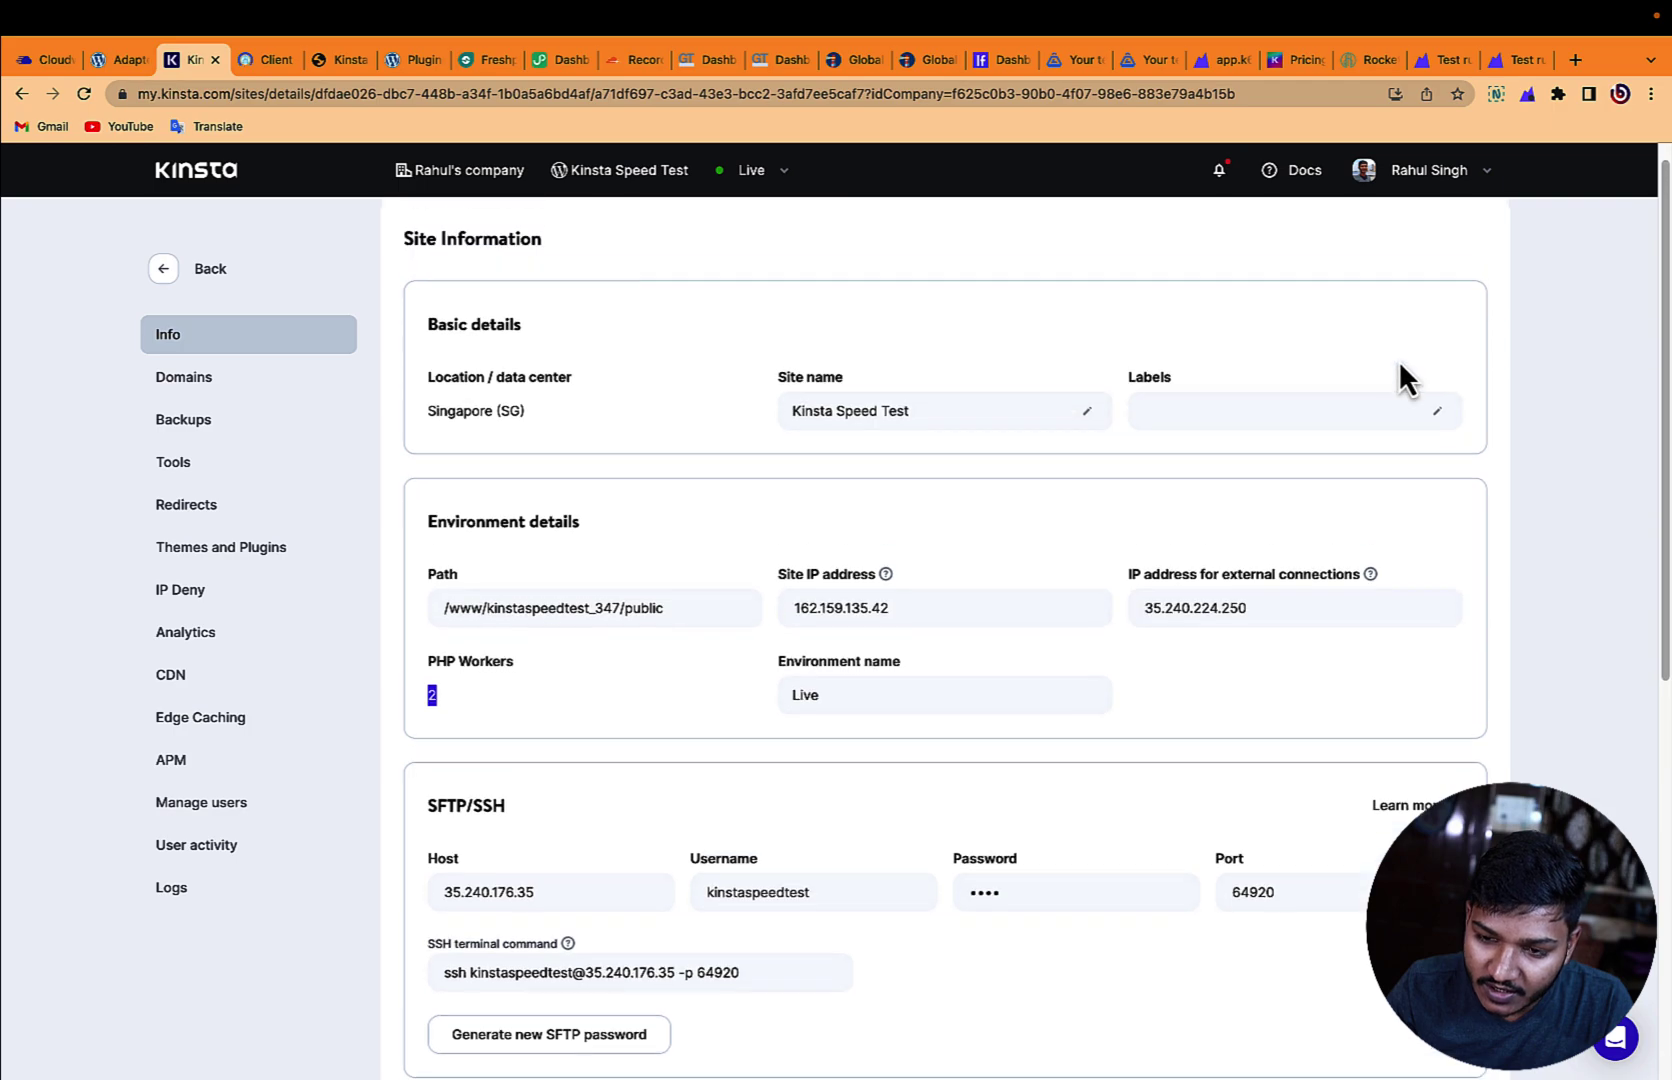
pyautogui.click(1431, 180)
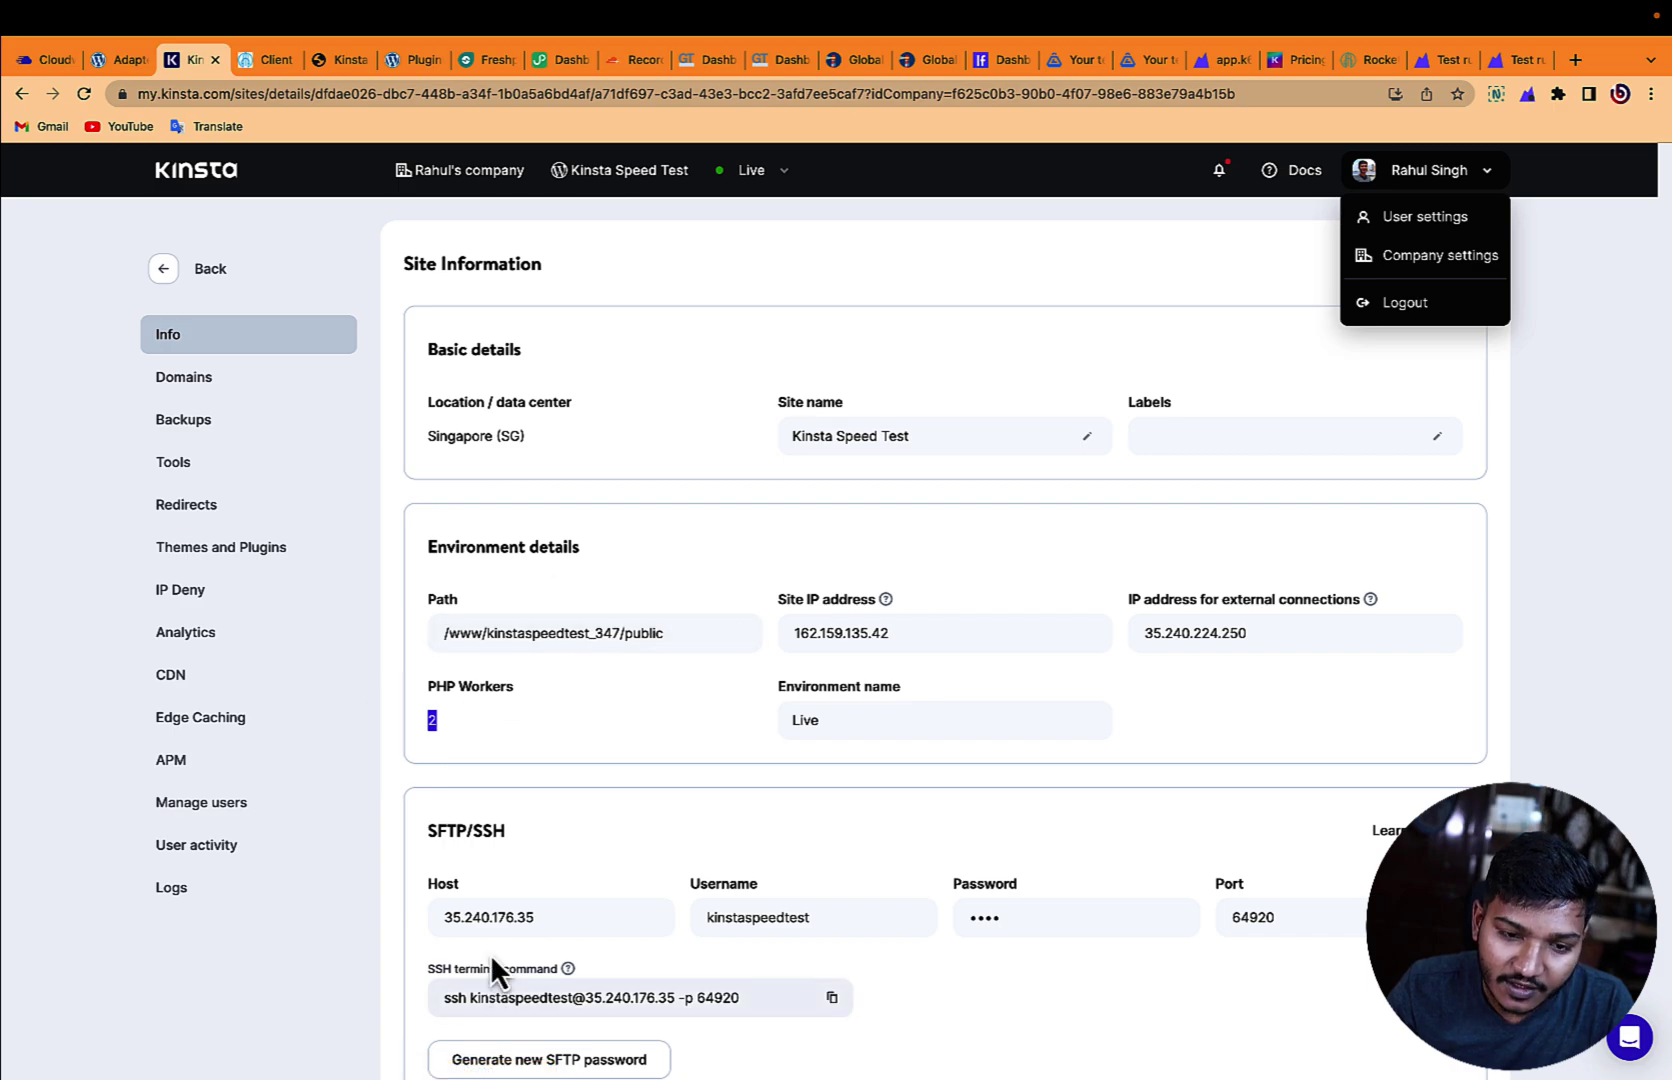
# Step: Check the Rocket.net invoice history and the Kinsta cache page of the test site
pyautogui.click(270, 60)
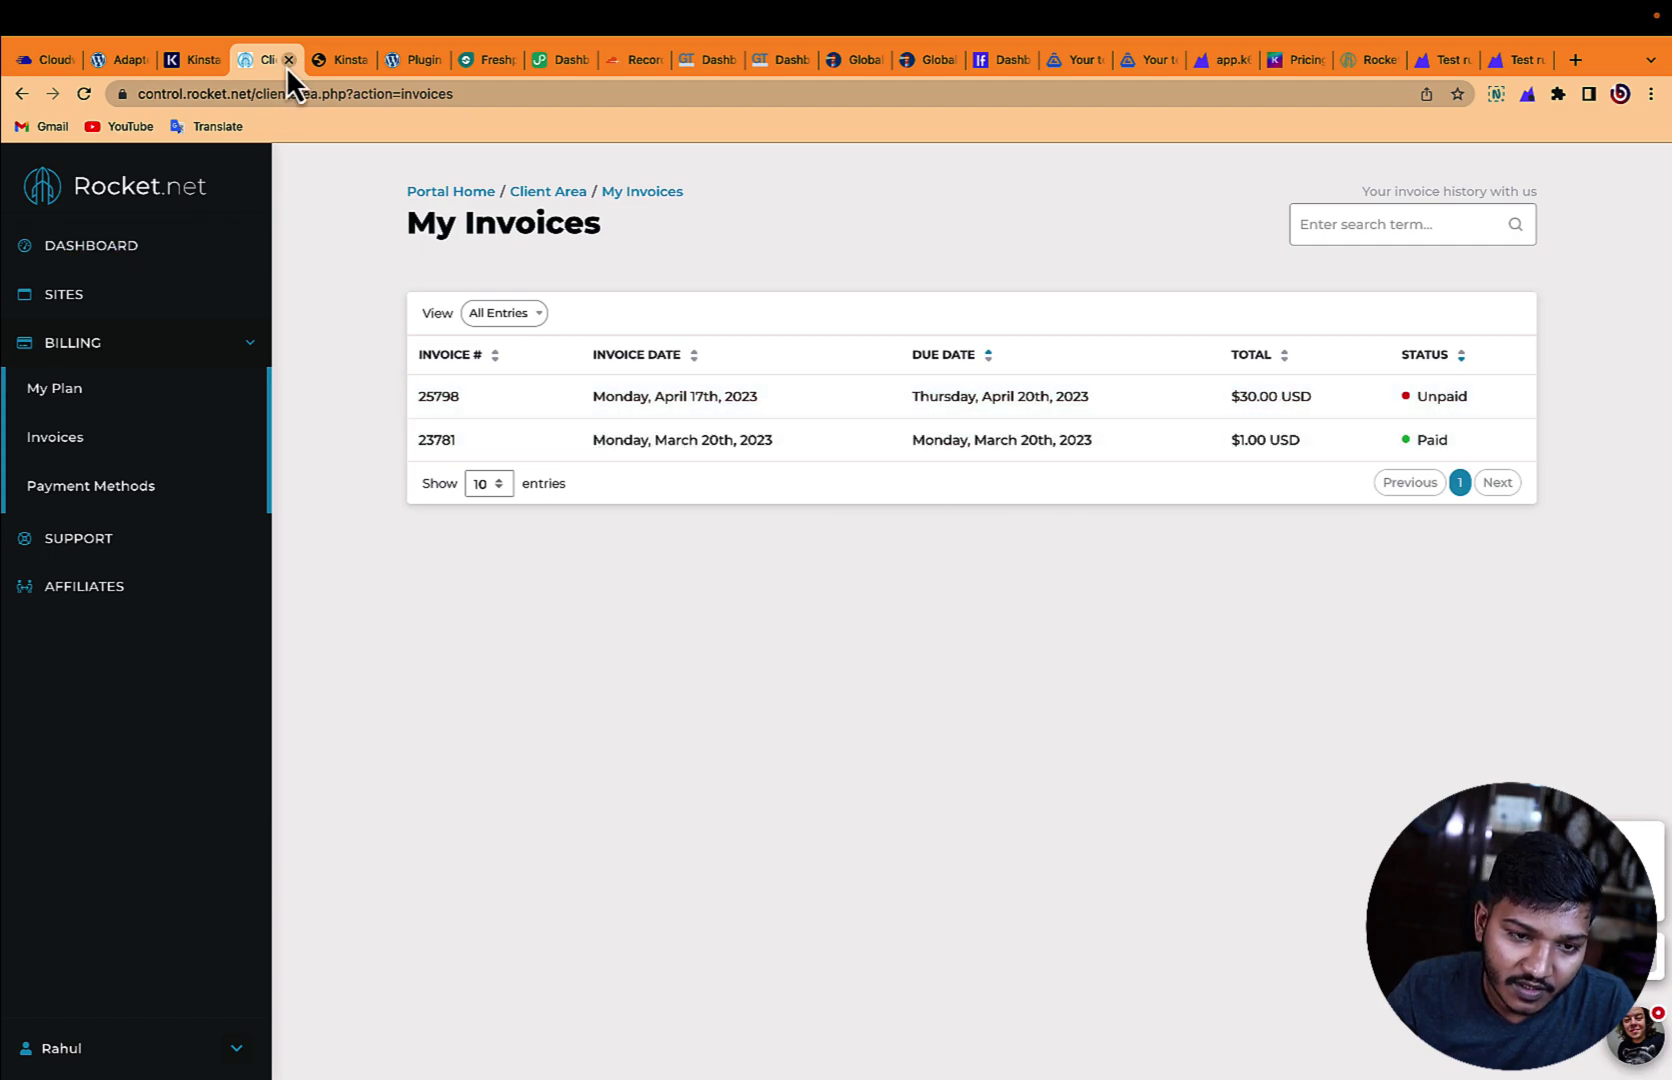
pyautogui.hotkey('ctrl', 'Tab')
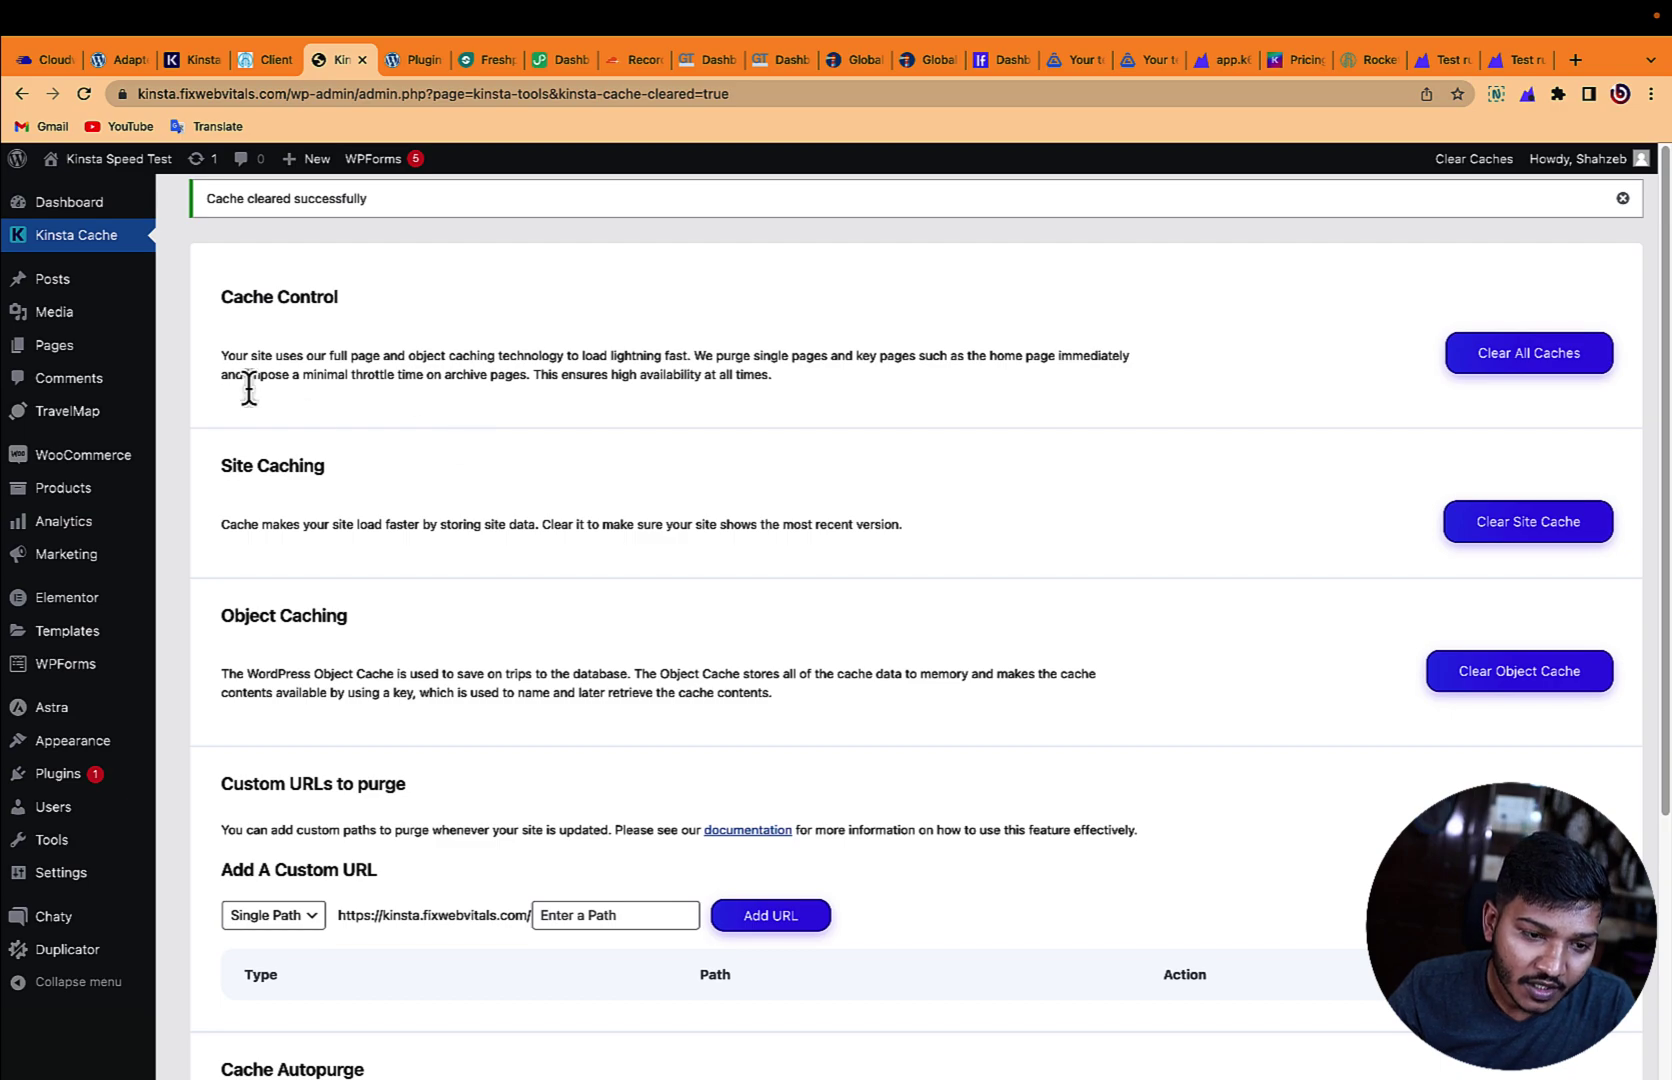
pyautogui.click(412, 60)
# Step: Compare the Freshping average response time and Apdex of the Kinsta and Rocket checks for 21-Mar-2023 to 24-Apr-2023
pyautogui.click(460, 64)
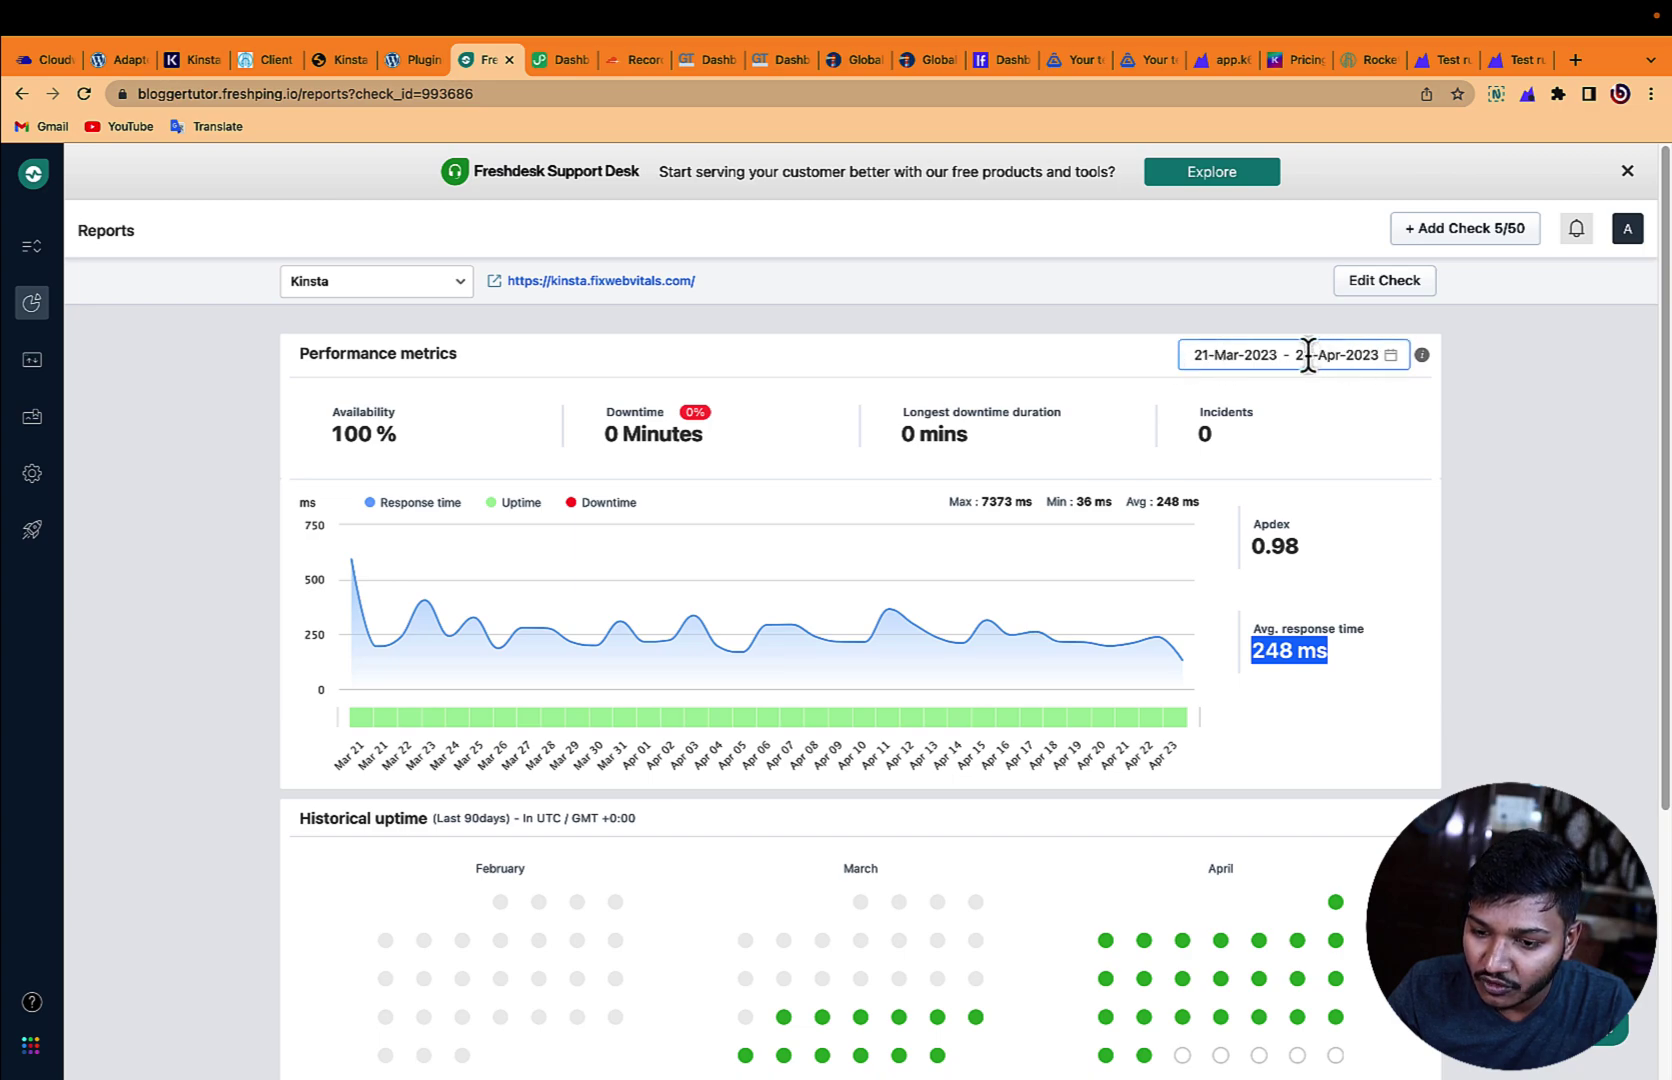
pyautogui.moveTo(1251, 661); pyautogui.dragTo(1338, 652)
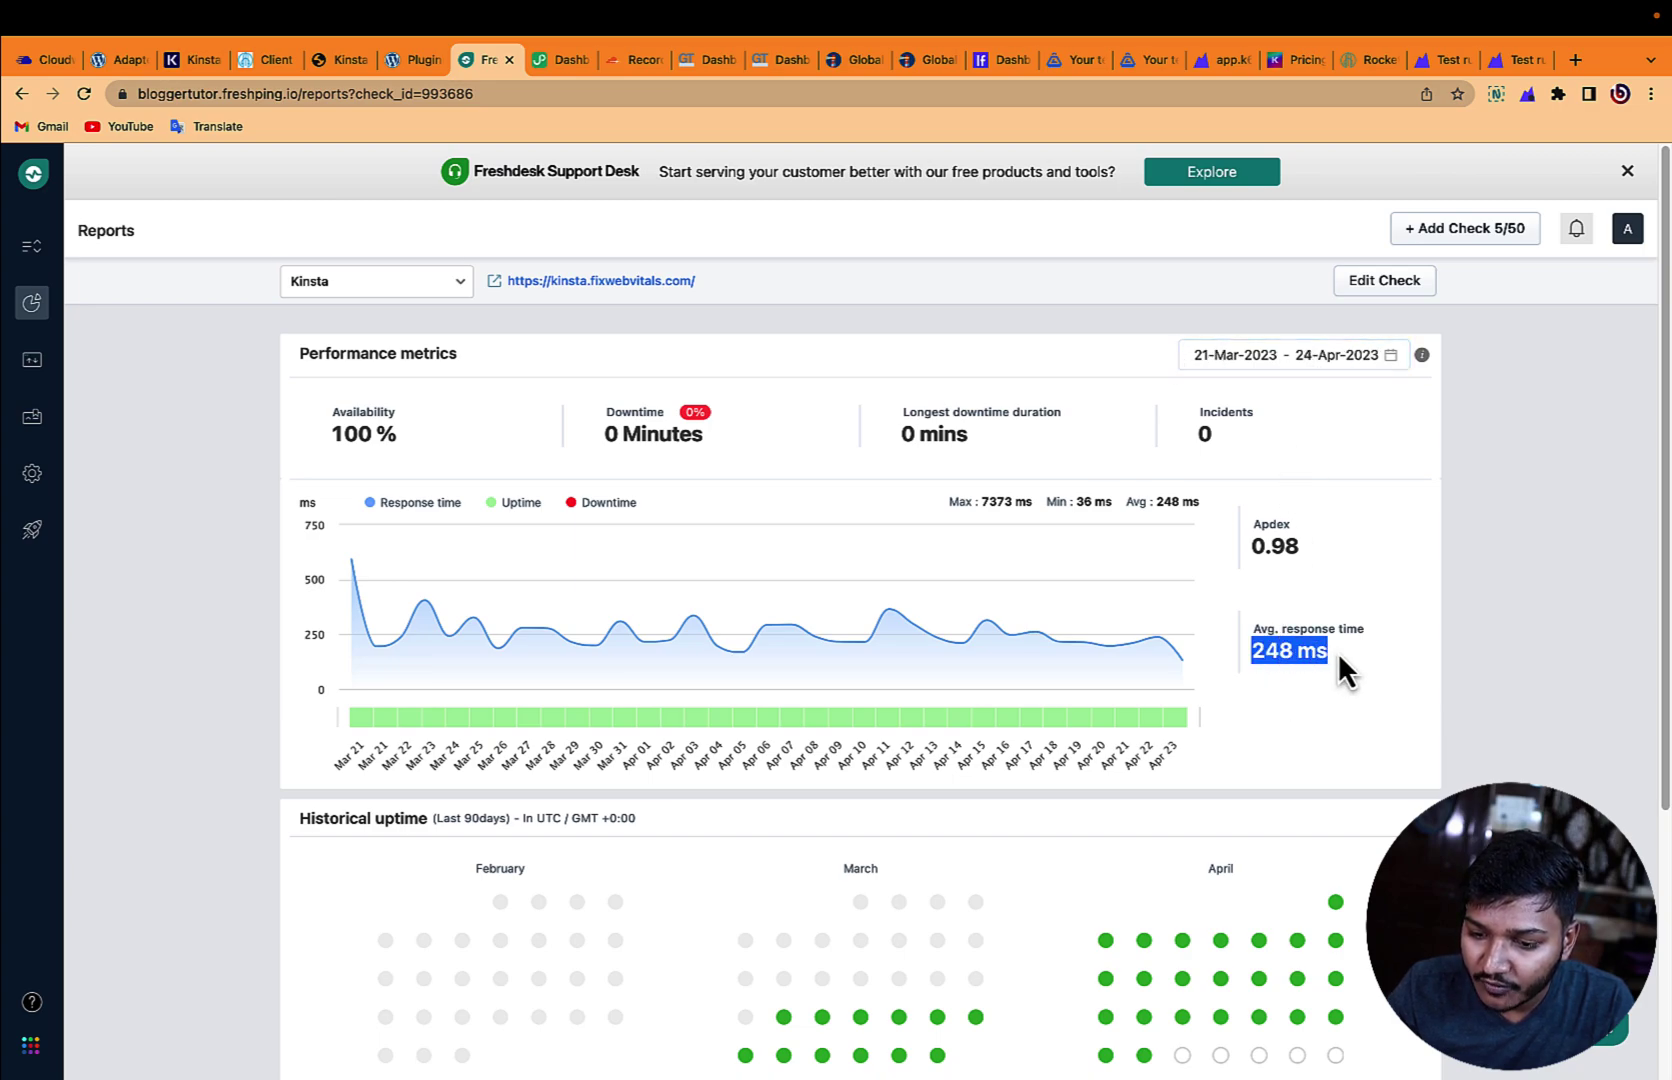
pyautogui.click(1254, 538)
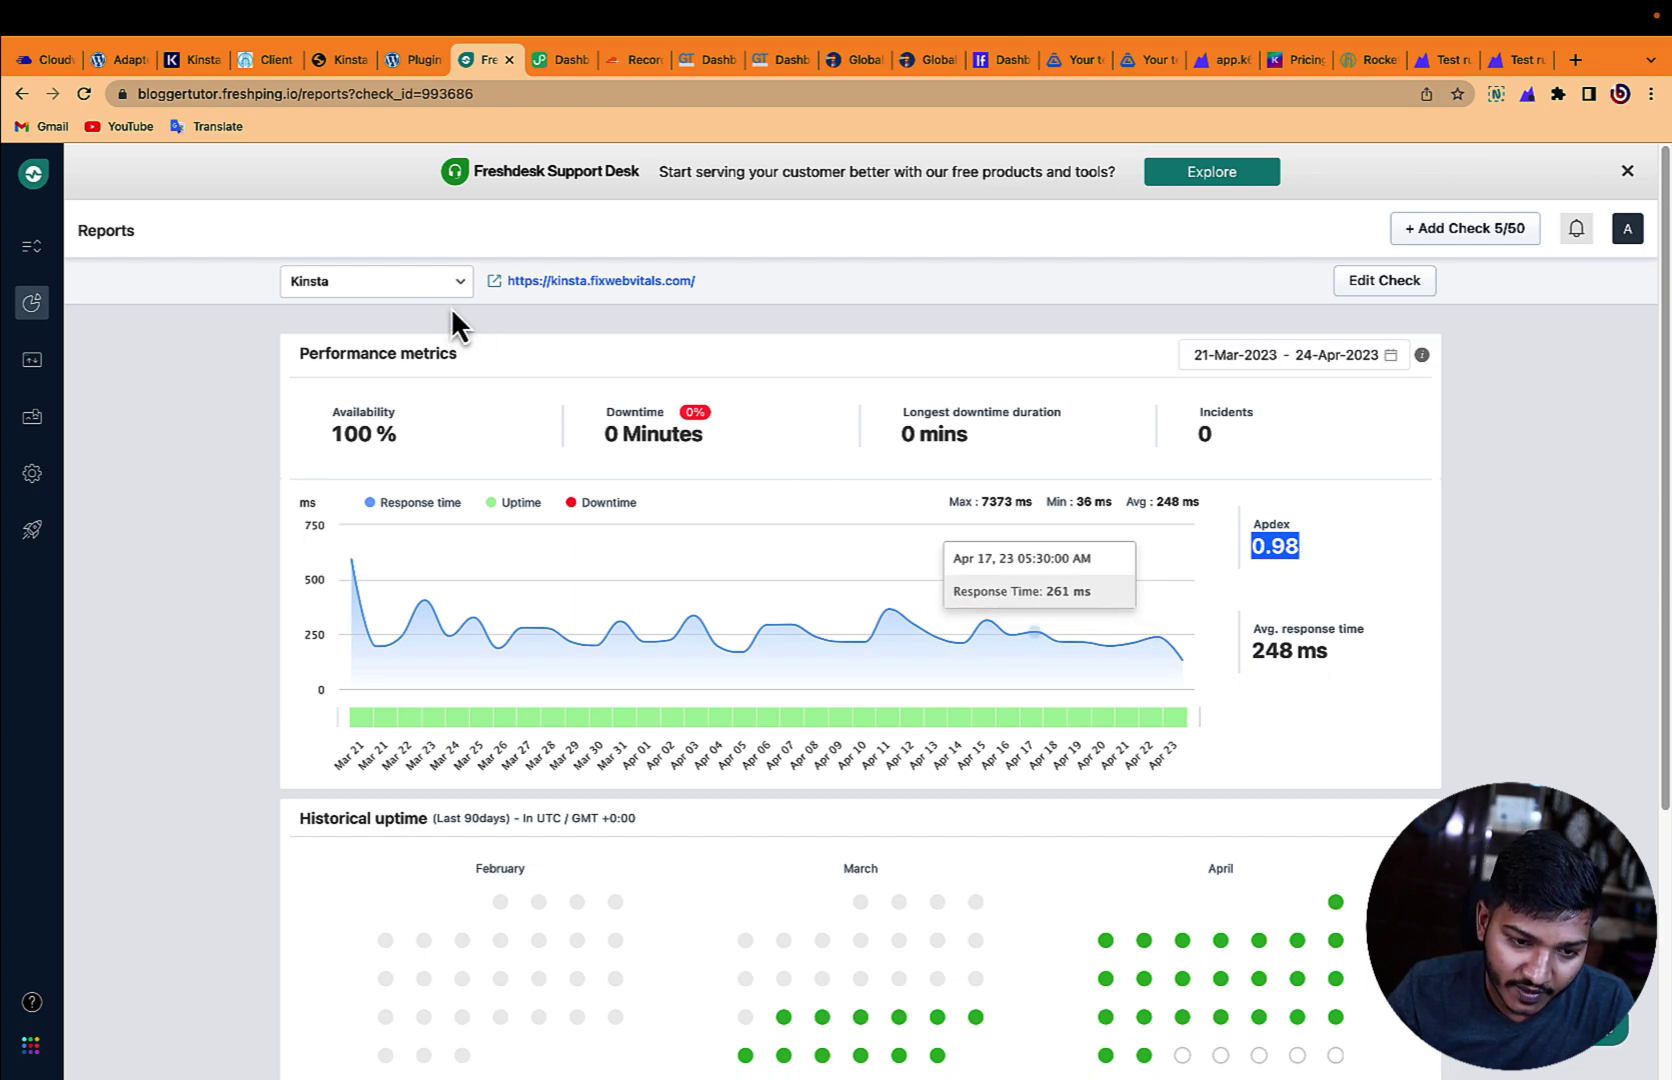
pyautogui.click(400, 284)
pyautogui.click(374, 370)
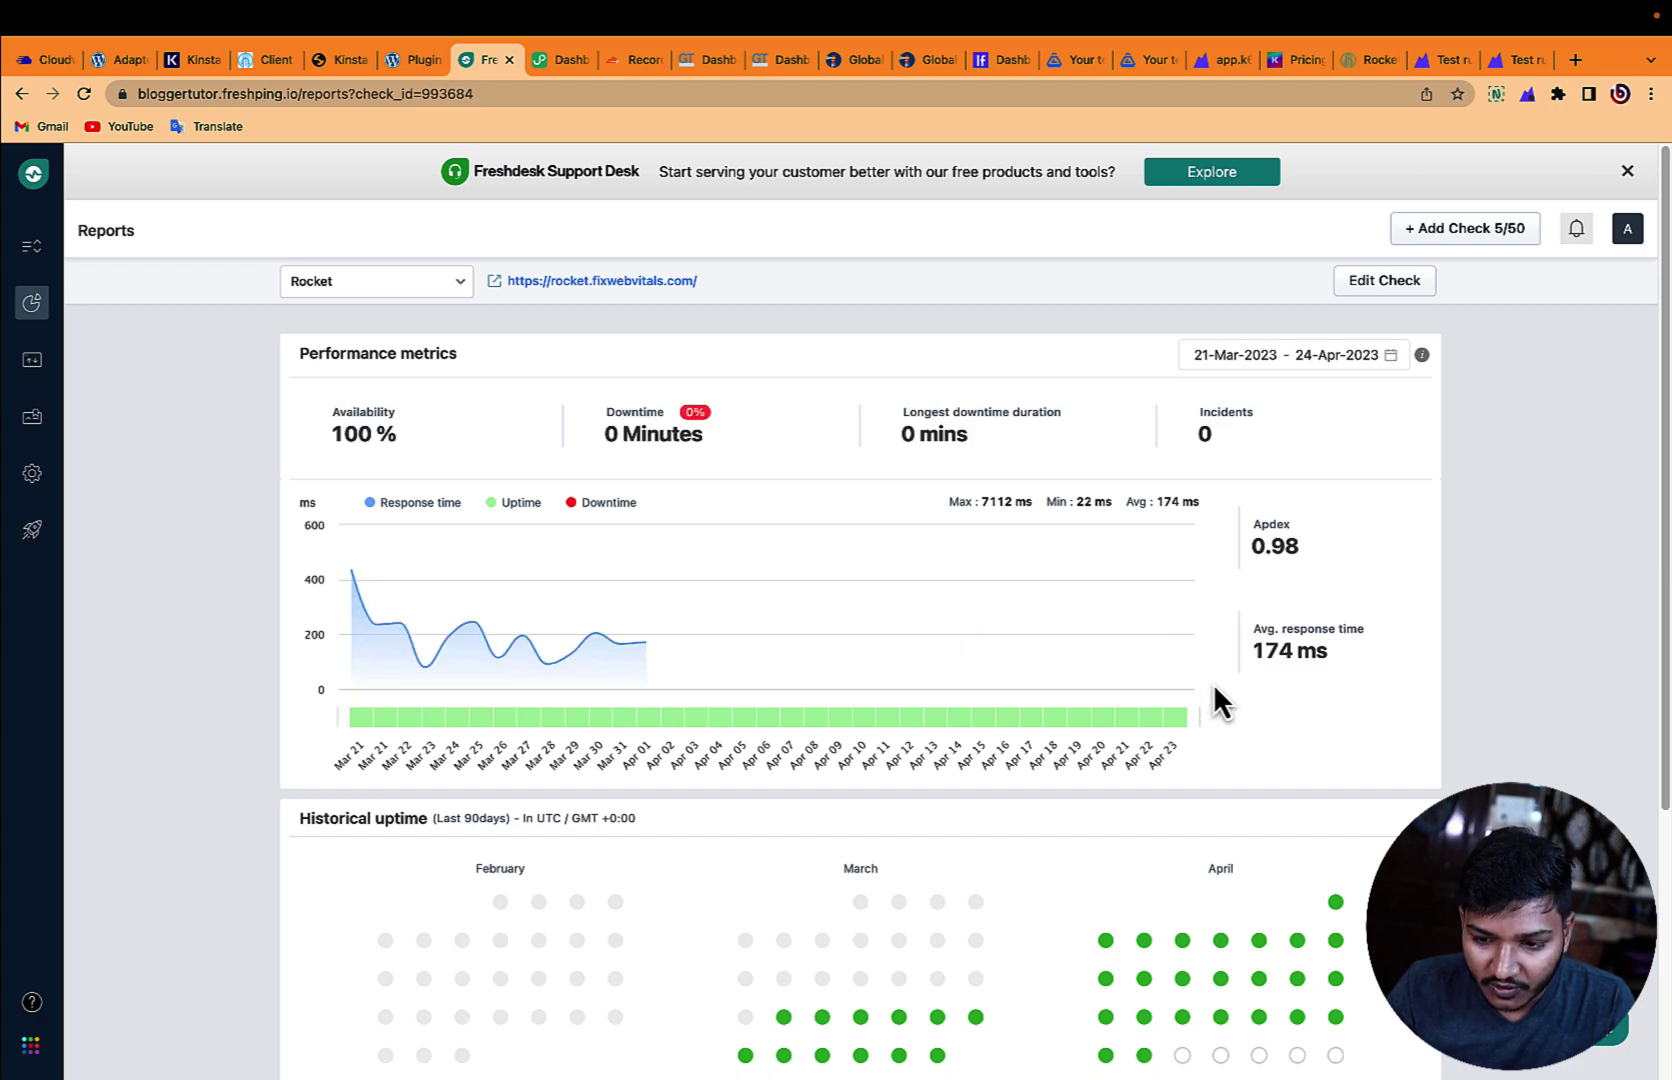
# Step: Examine the average response time and Apdex of the Rocket check in the Freshping report
pyautogui.moveTo(1250, 651); pyautogui.dragTo(1326, 655)
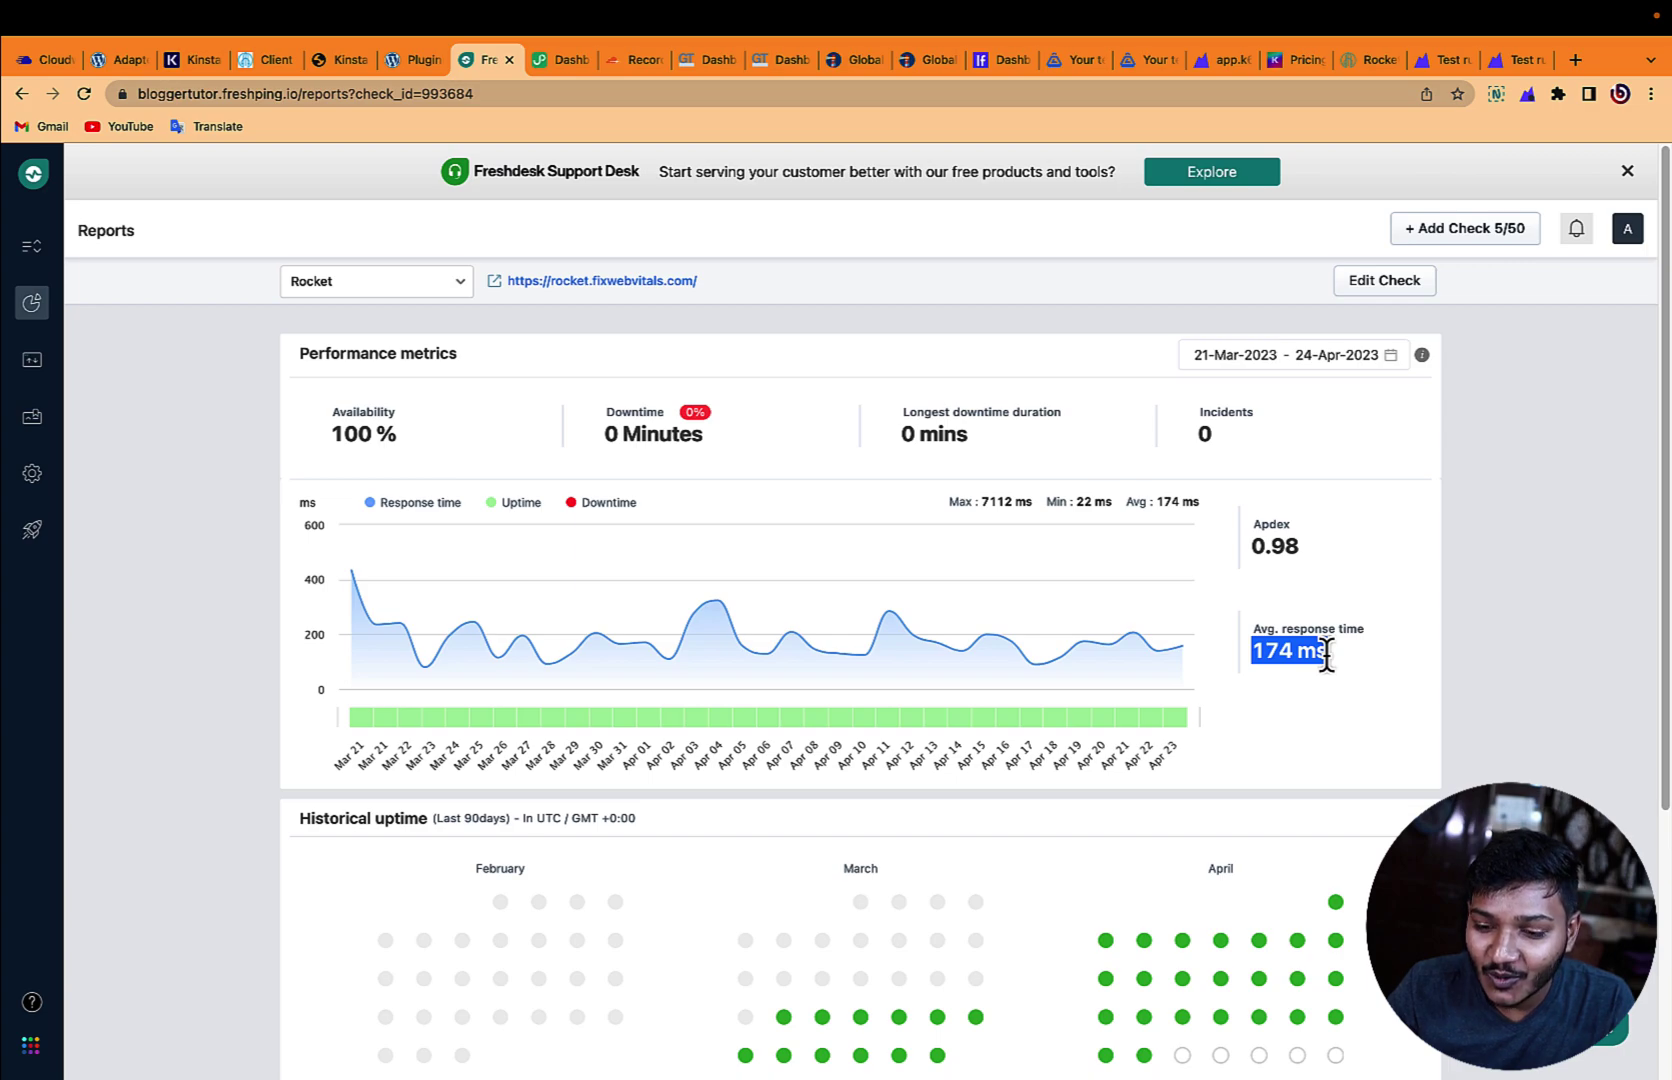
pyautogui.doubleClick(1297, 540)
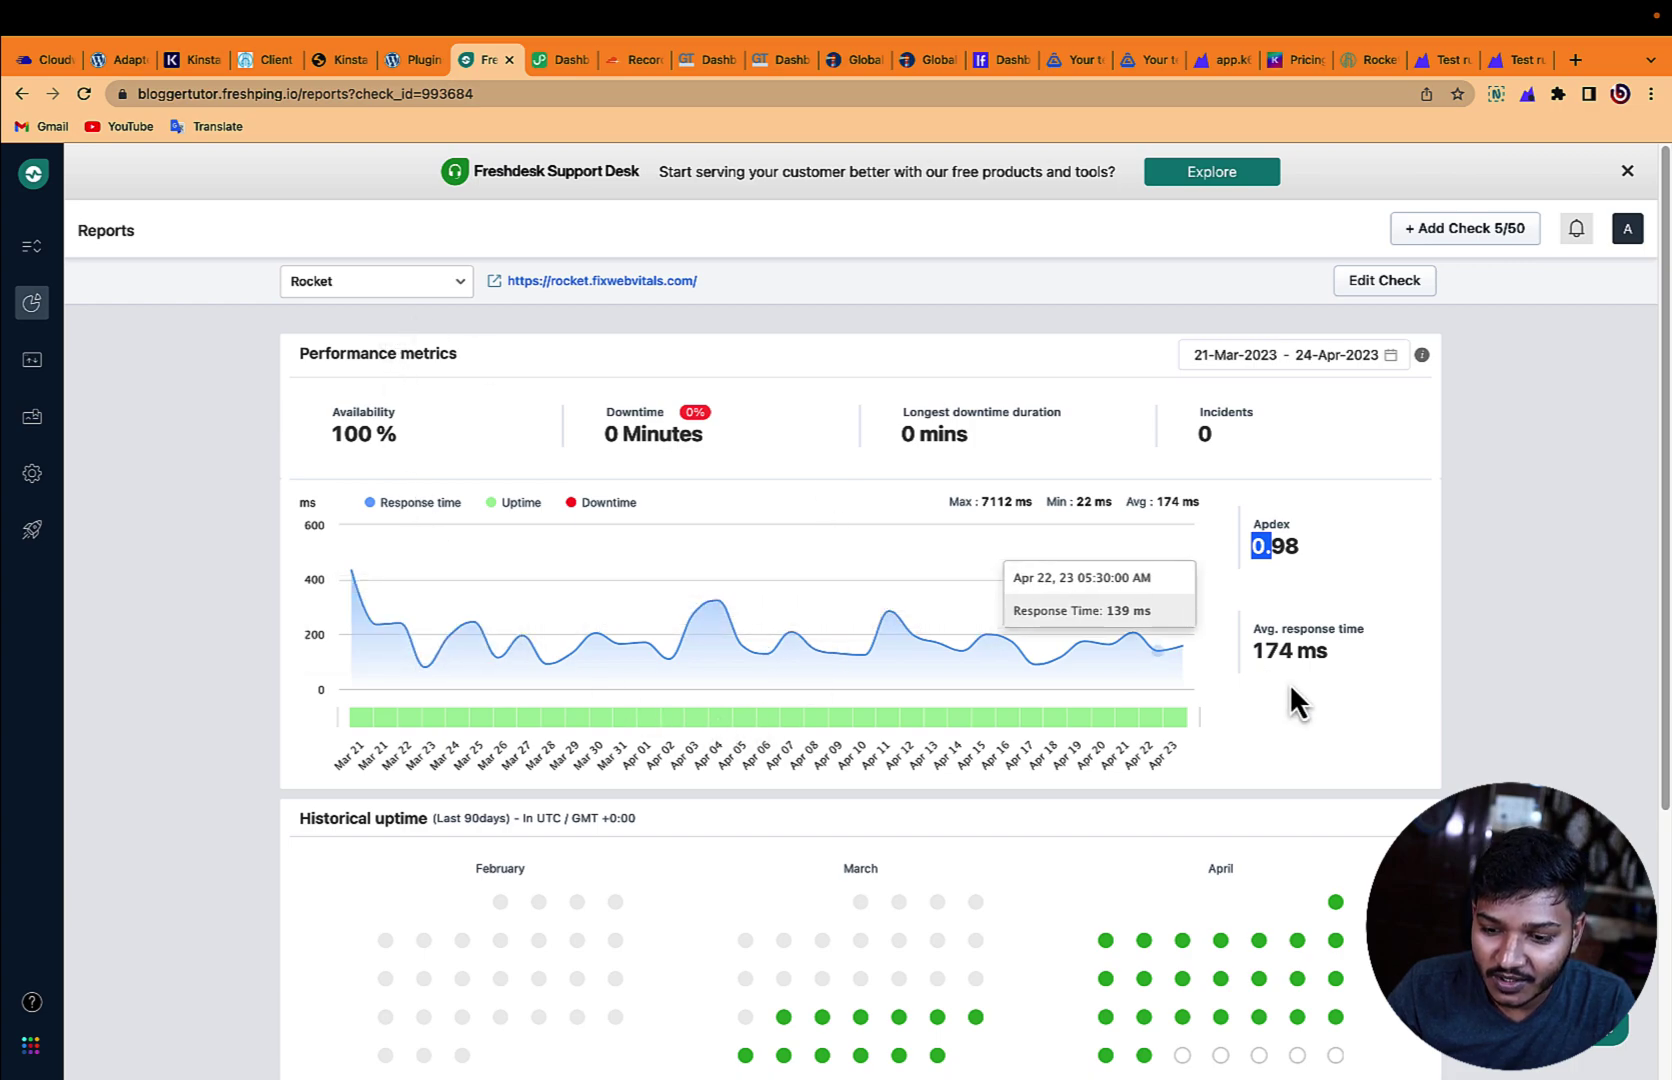
pyautogui.moveTo(1265, 651); pyautogui.dragTo(1345, 652)
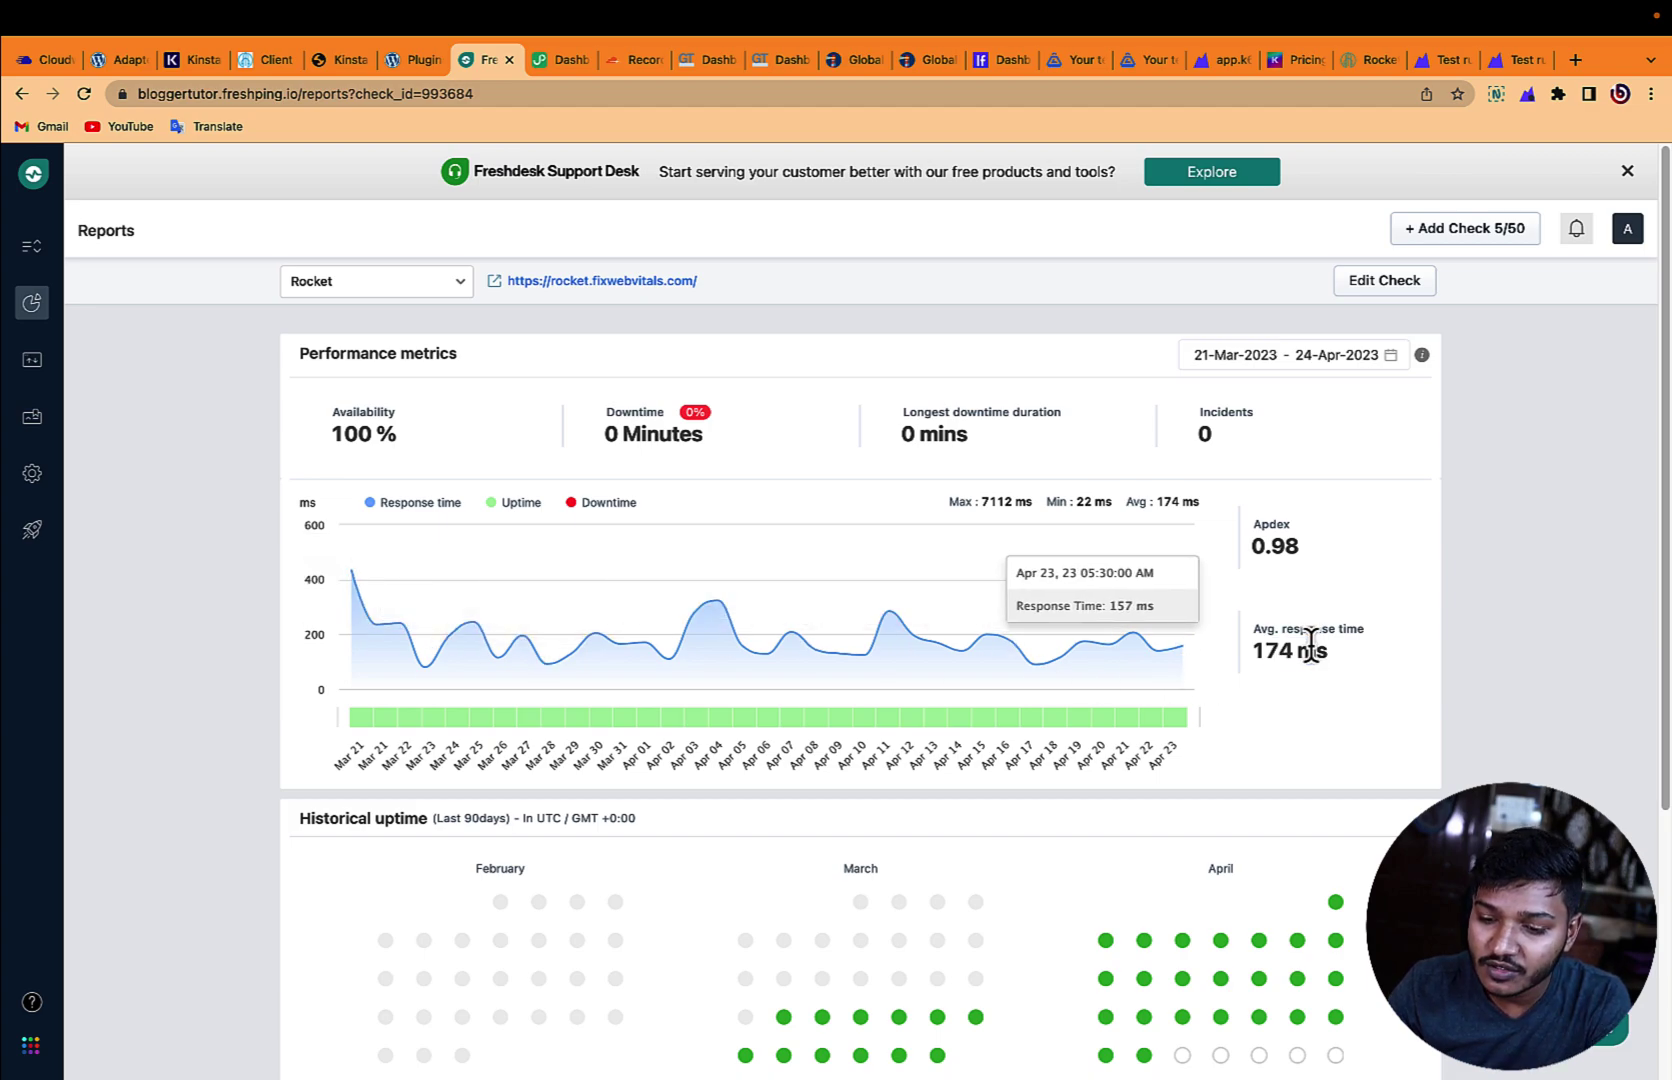
pyautogui.moveTo(1329, 651); pyautogui.dragTo(1246, 665)
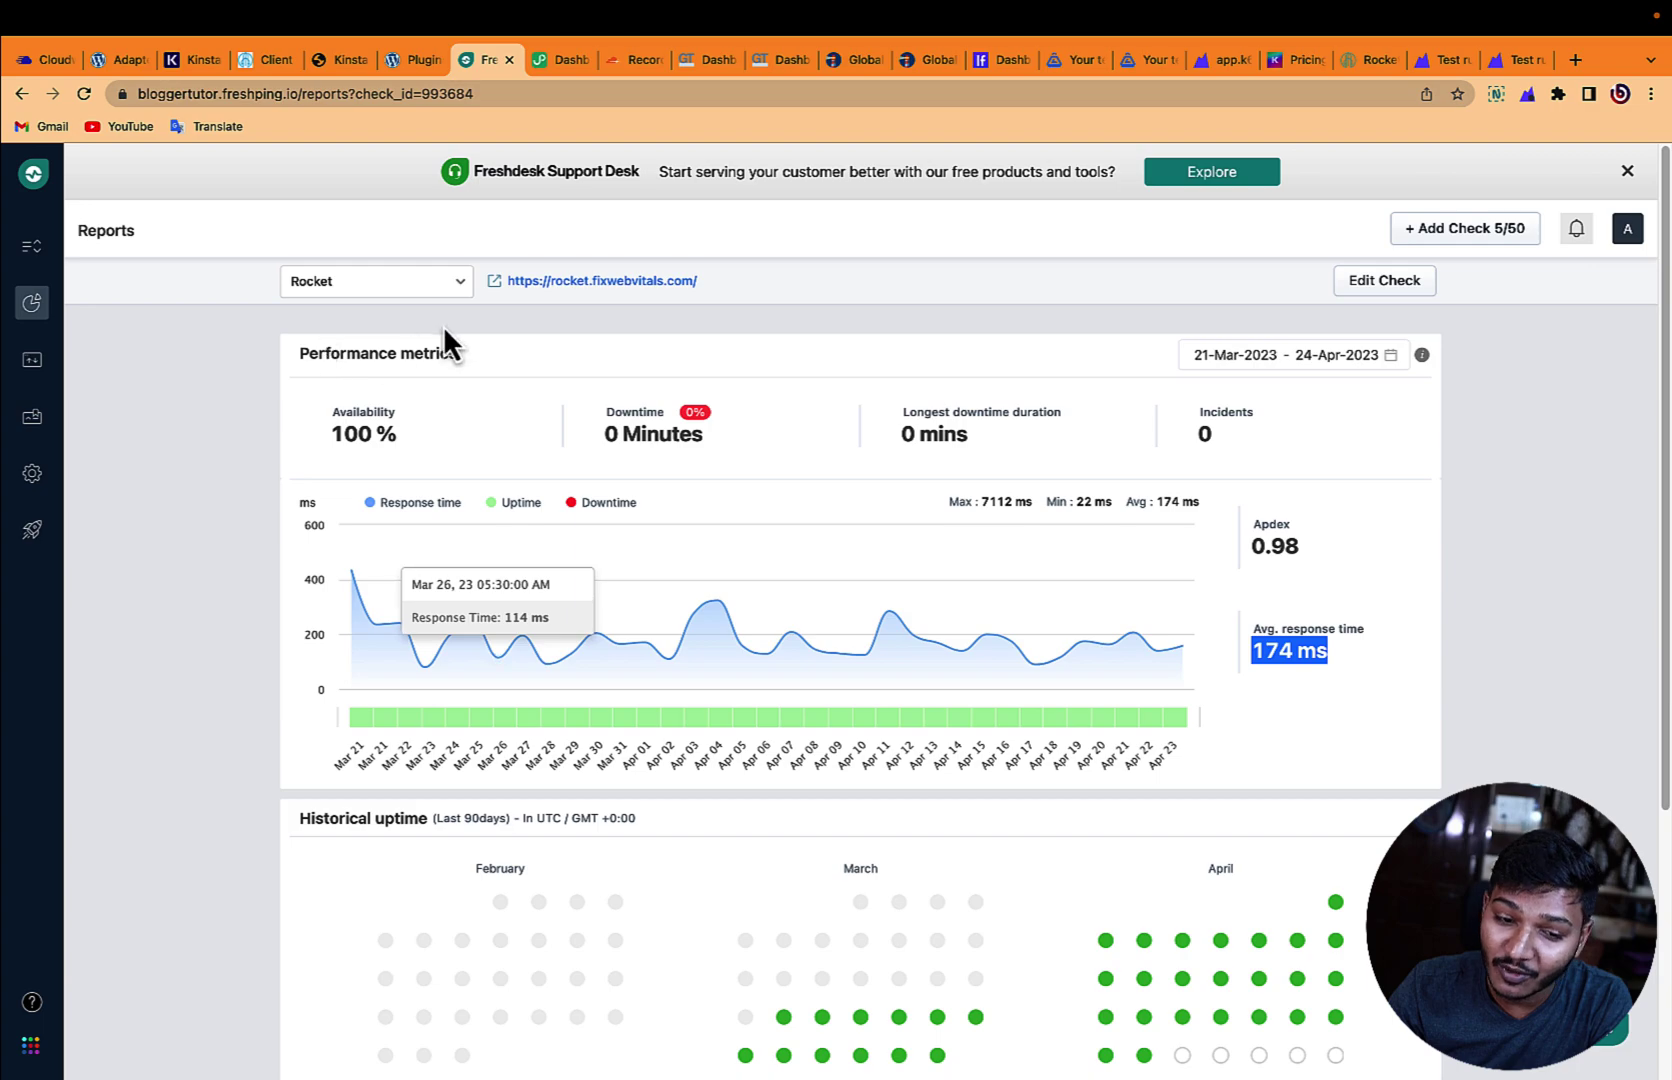
# Step: Switch to Uptimia and compare the HTTPS response times of the Rocket and Kinsta monitors
pyautogui.hotkey('ctrl', 'Tab')
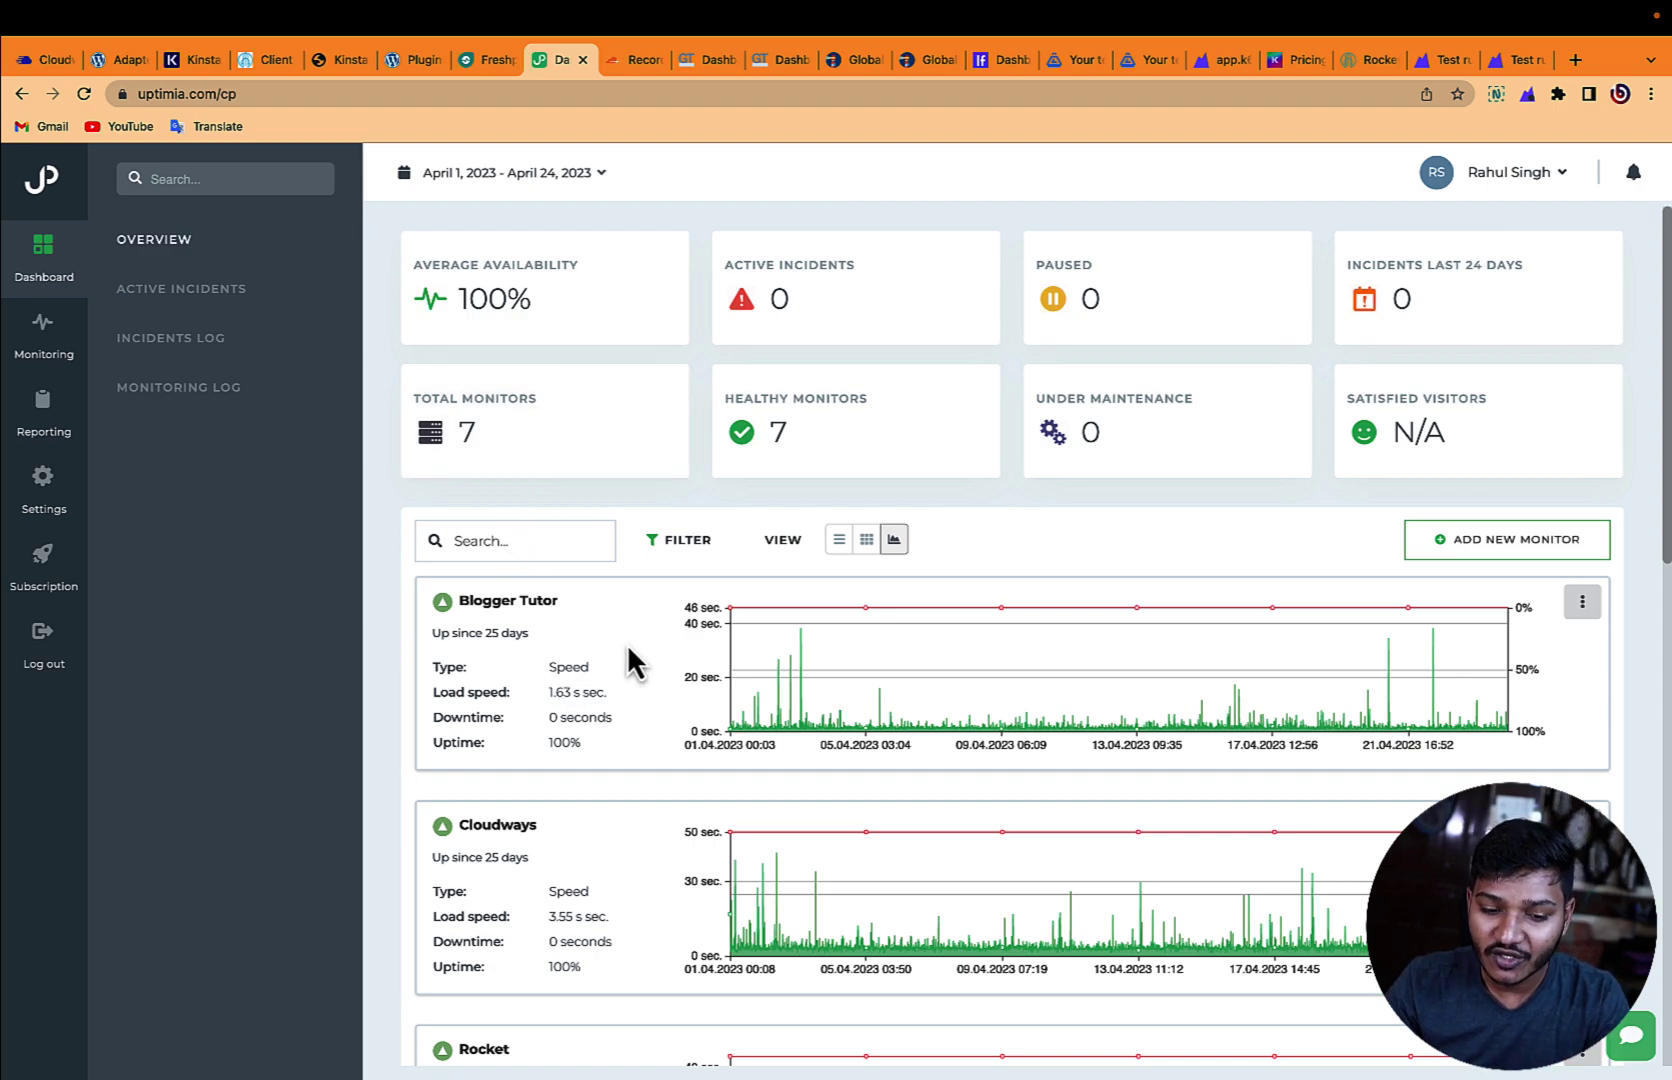
pyautogui.scroll(-10, 590, 530)
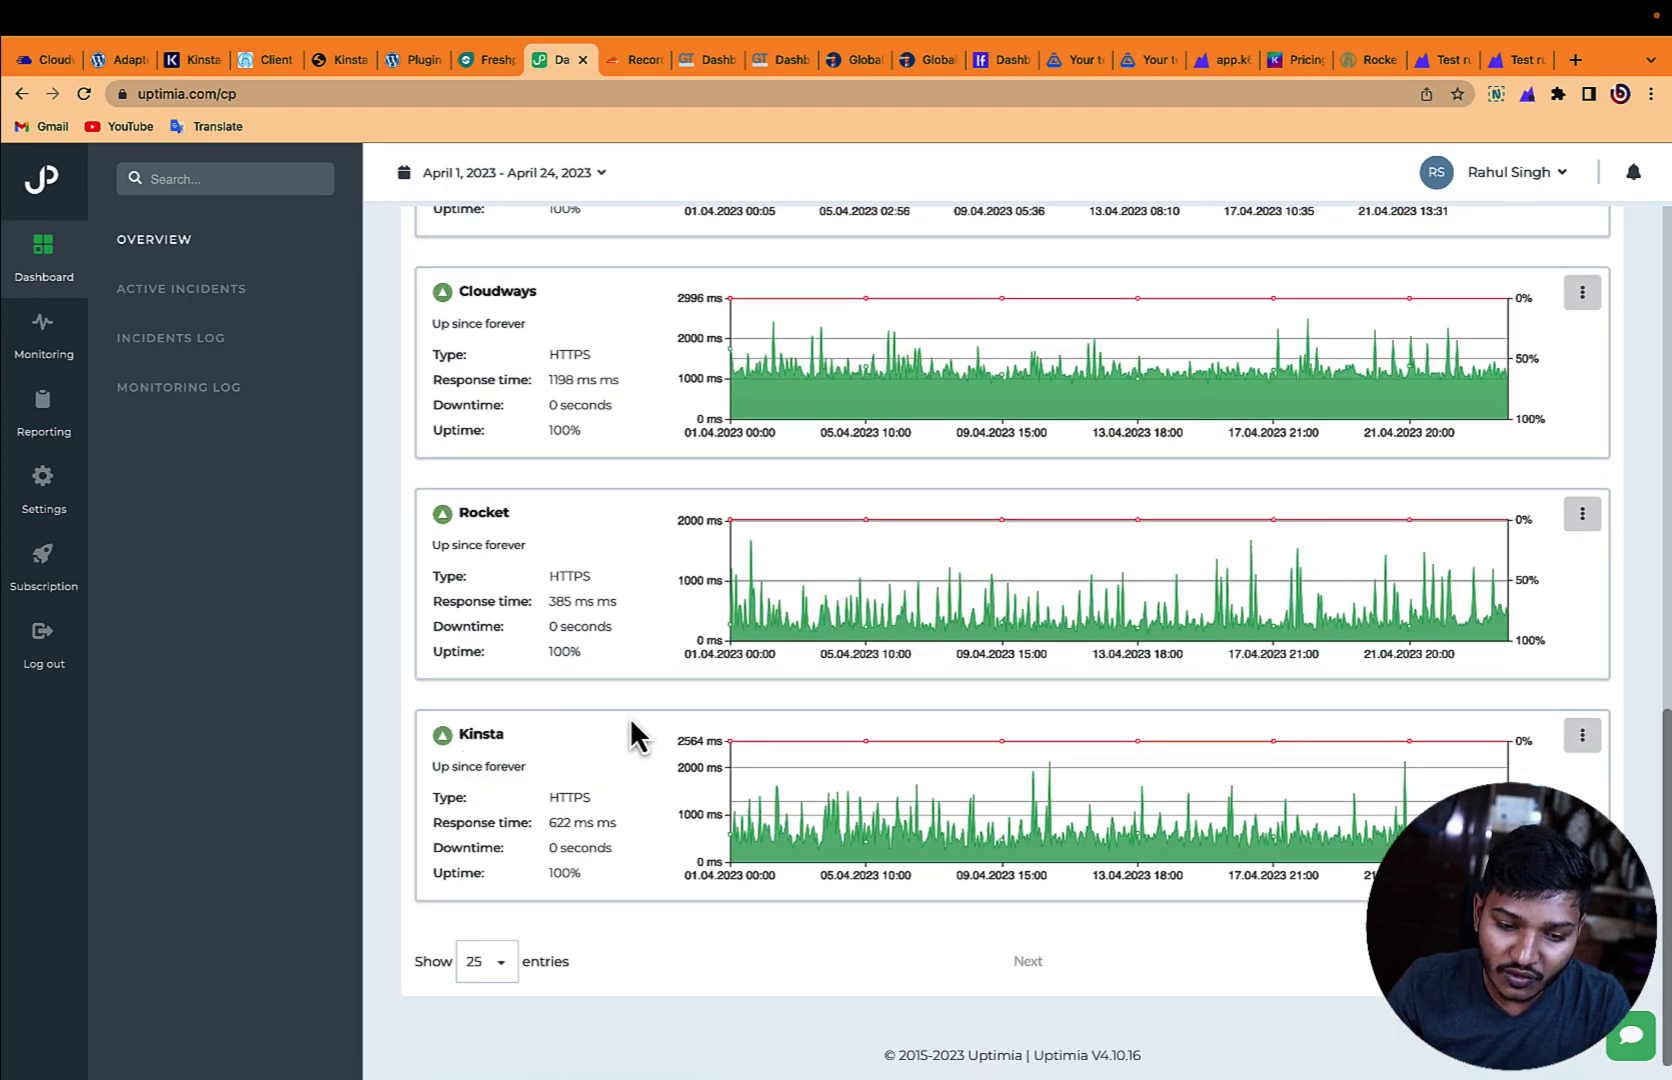
pyautogui.doubleClick(575, 578)
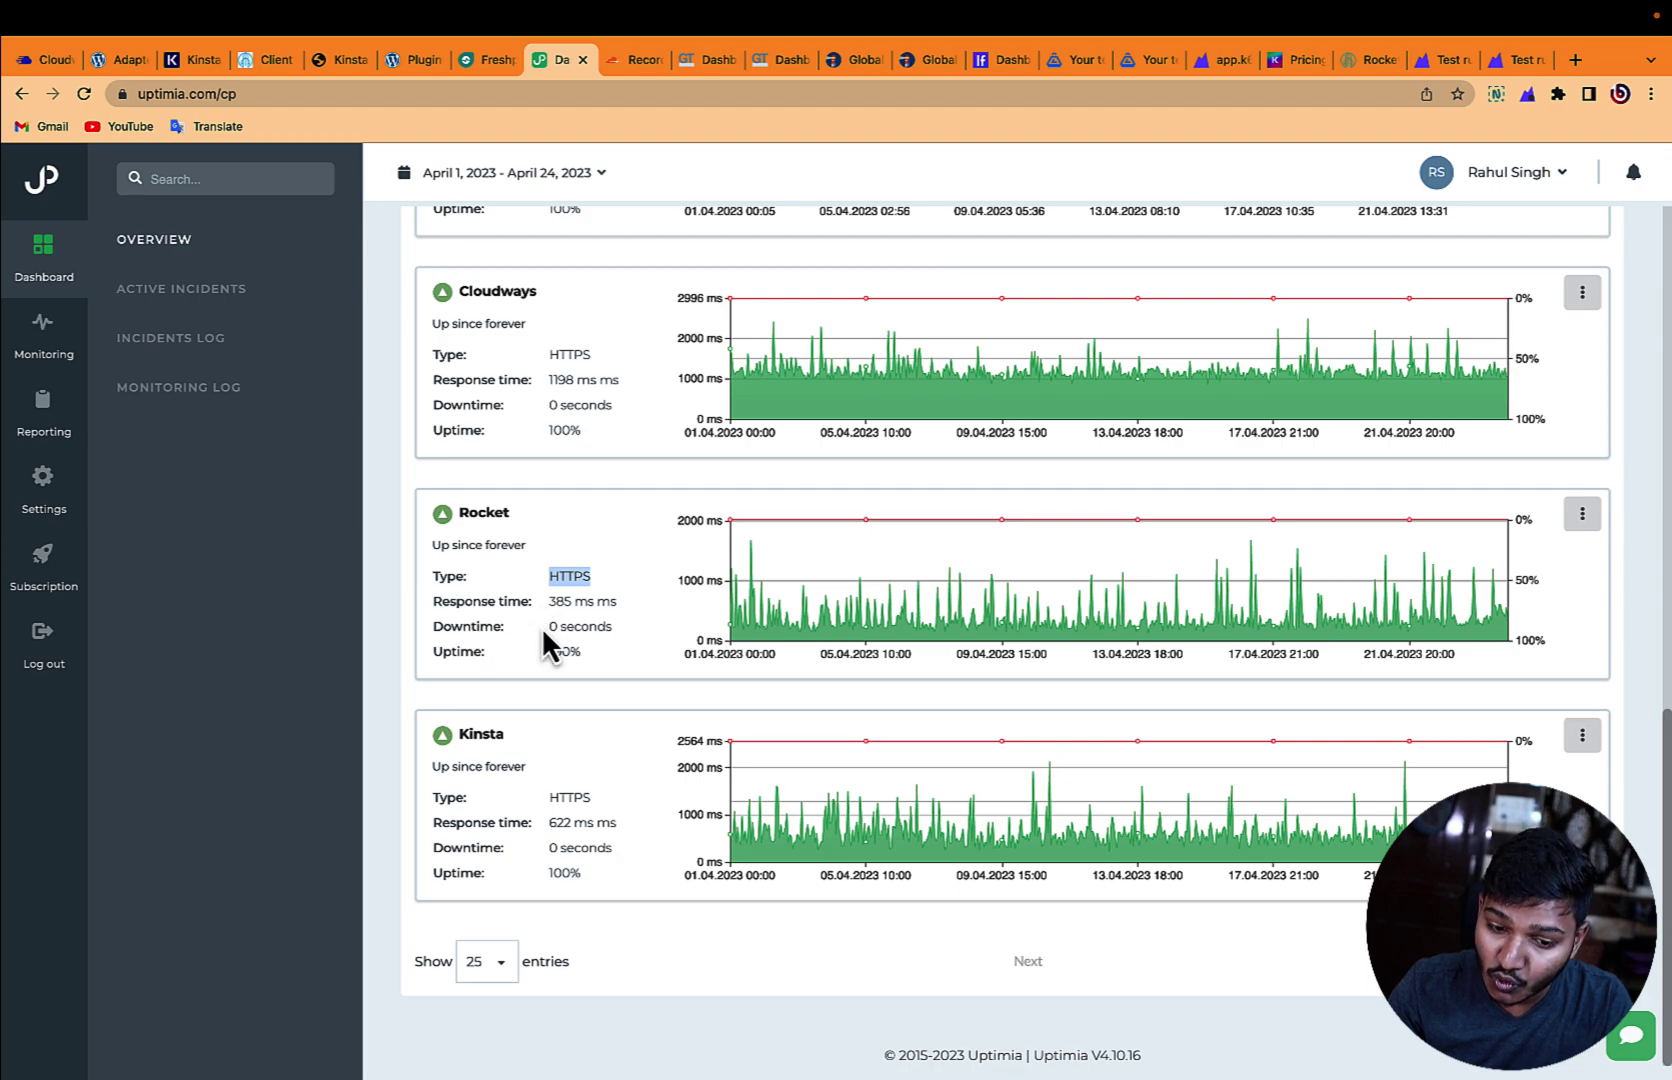
pyautogui.moveTo(549, 601); pyautogui.dragTo(596, 603)
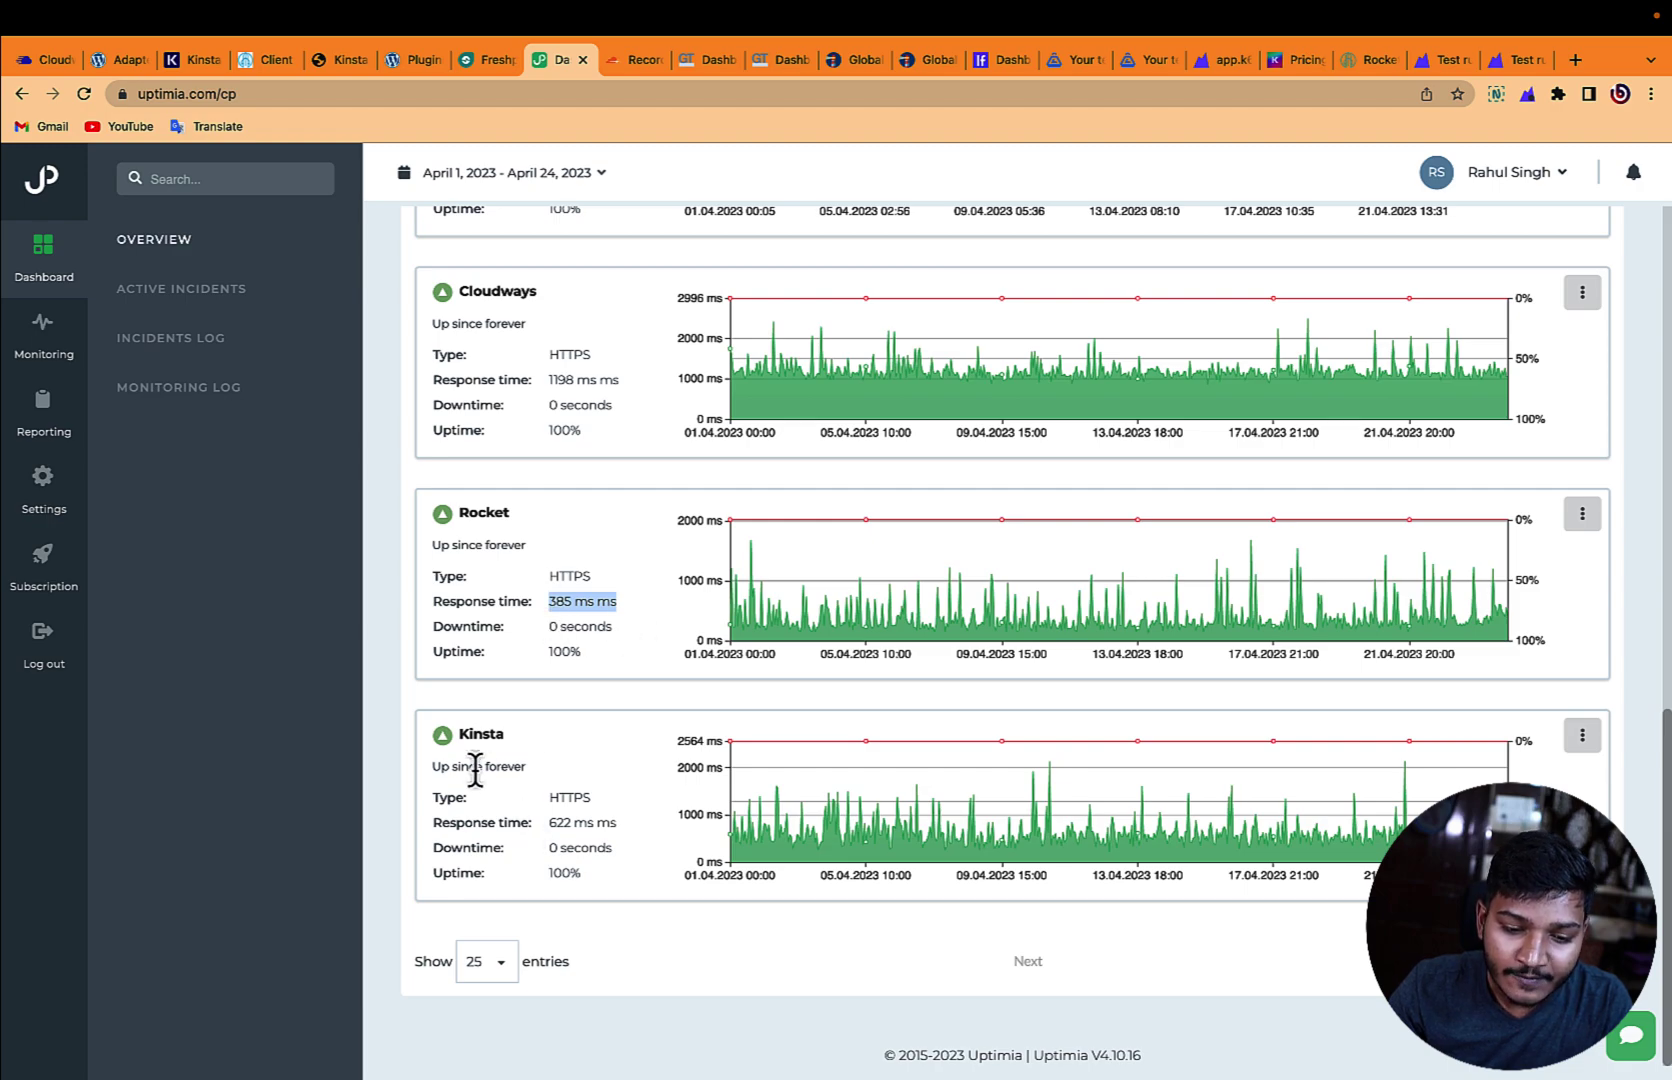
pyautogui.click(553, 820)
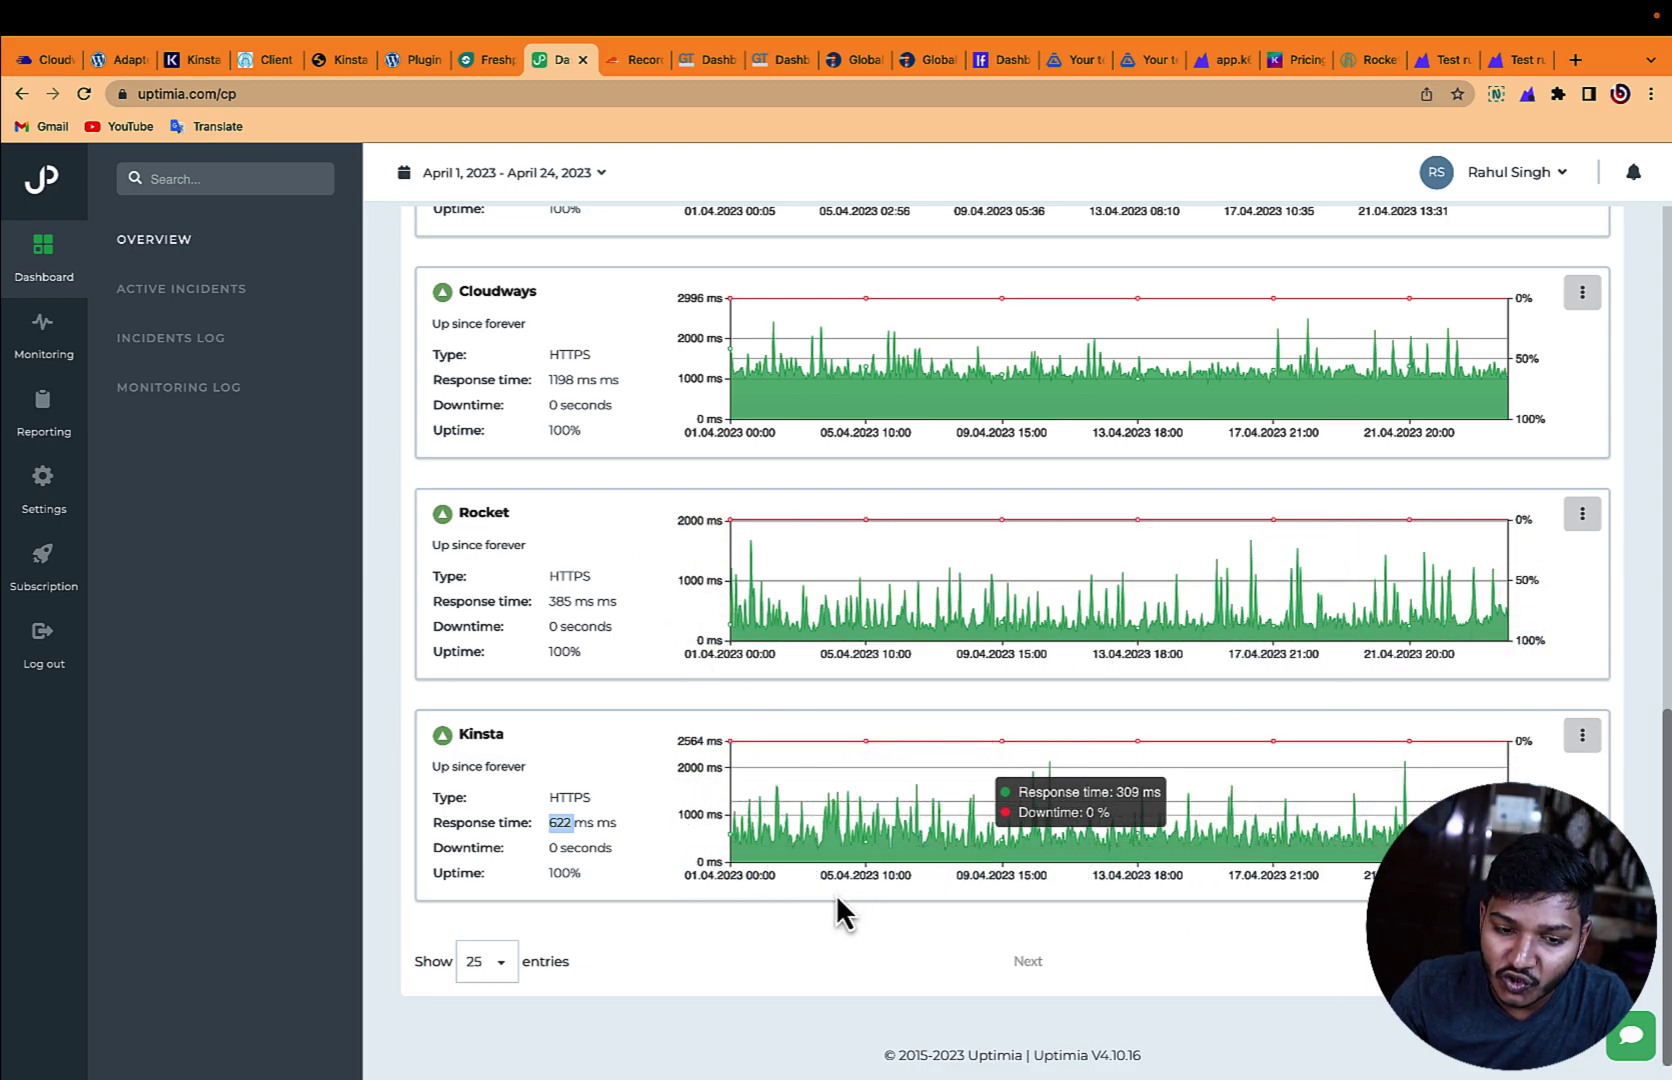
# Step: Compare the load speeds of the Rocket and Kinsta speed monitors in Uptimia
pyautogui.scroll(2, 835, 907)
pyautogui.scroll(4, 835, 907)
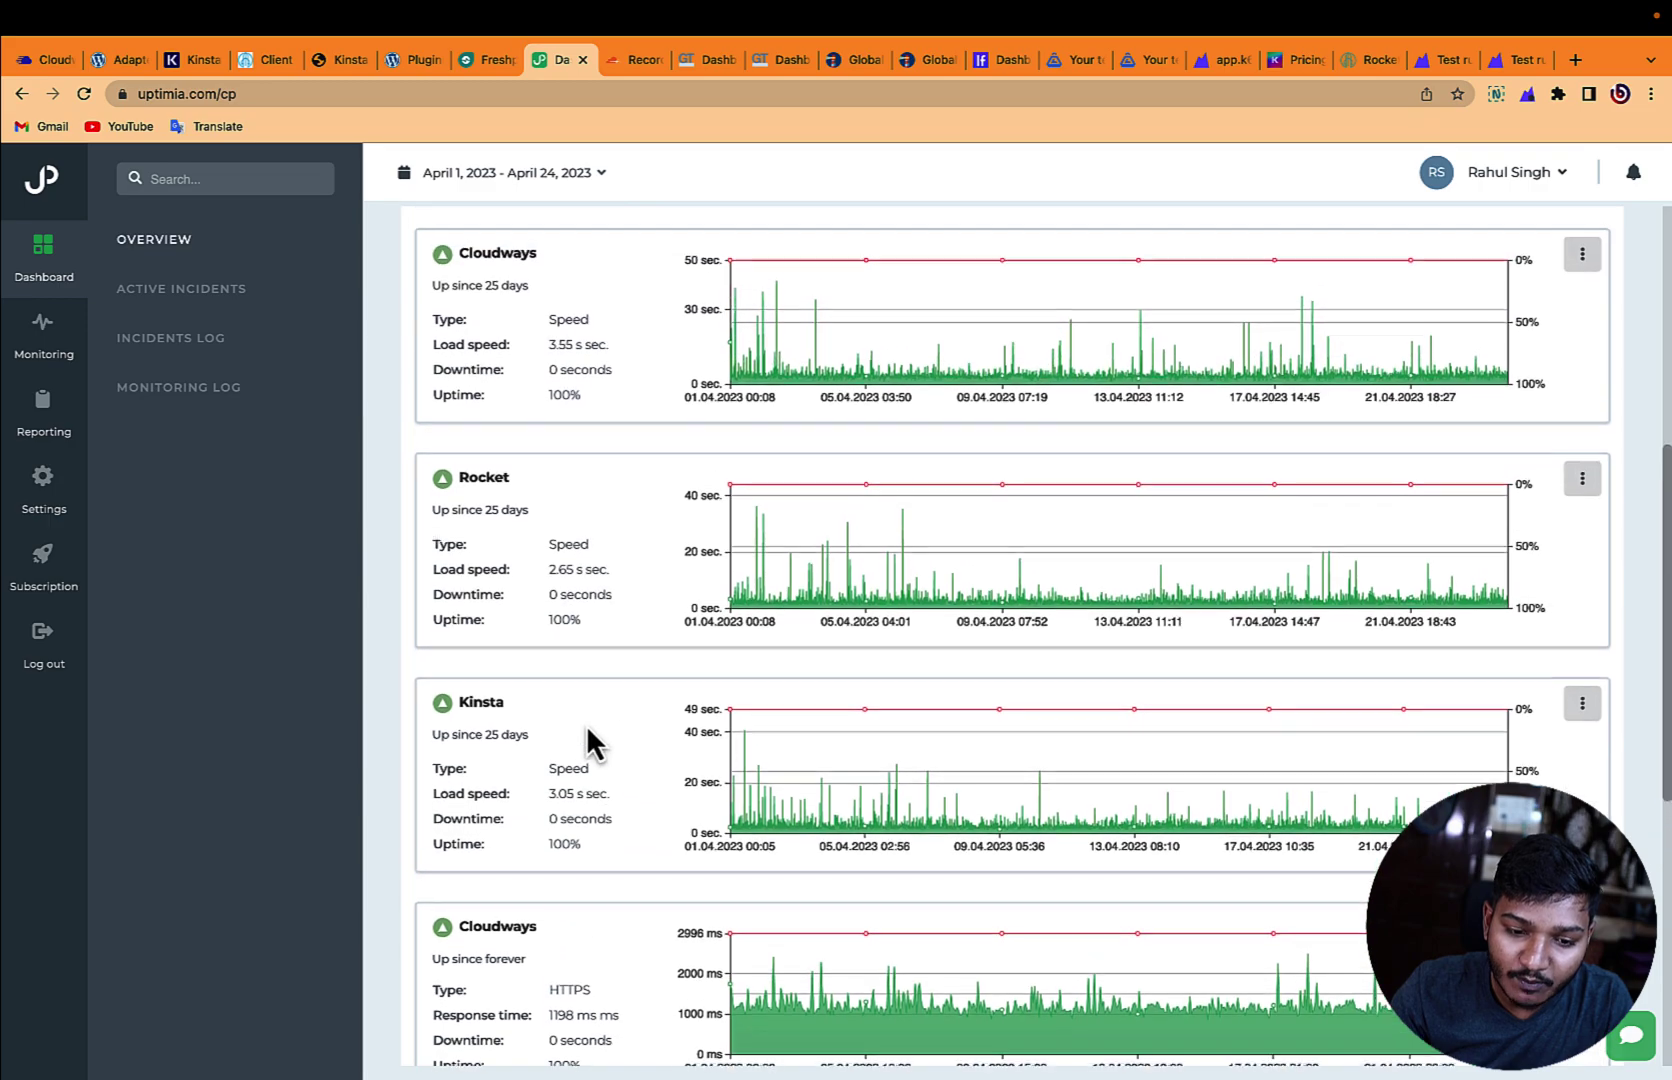
pyautogui.moveTo(440, 545); pyautogui.dragTo(590, 552)
pyautogui.click(540, 612)
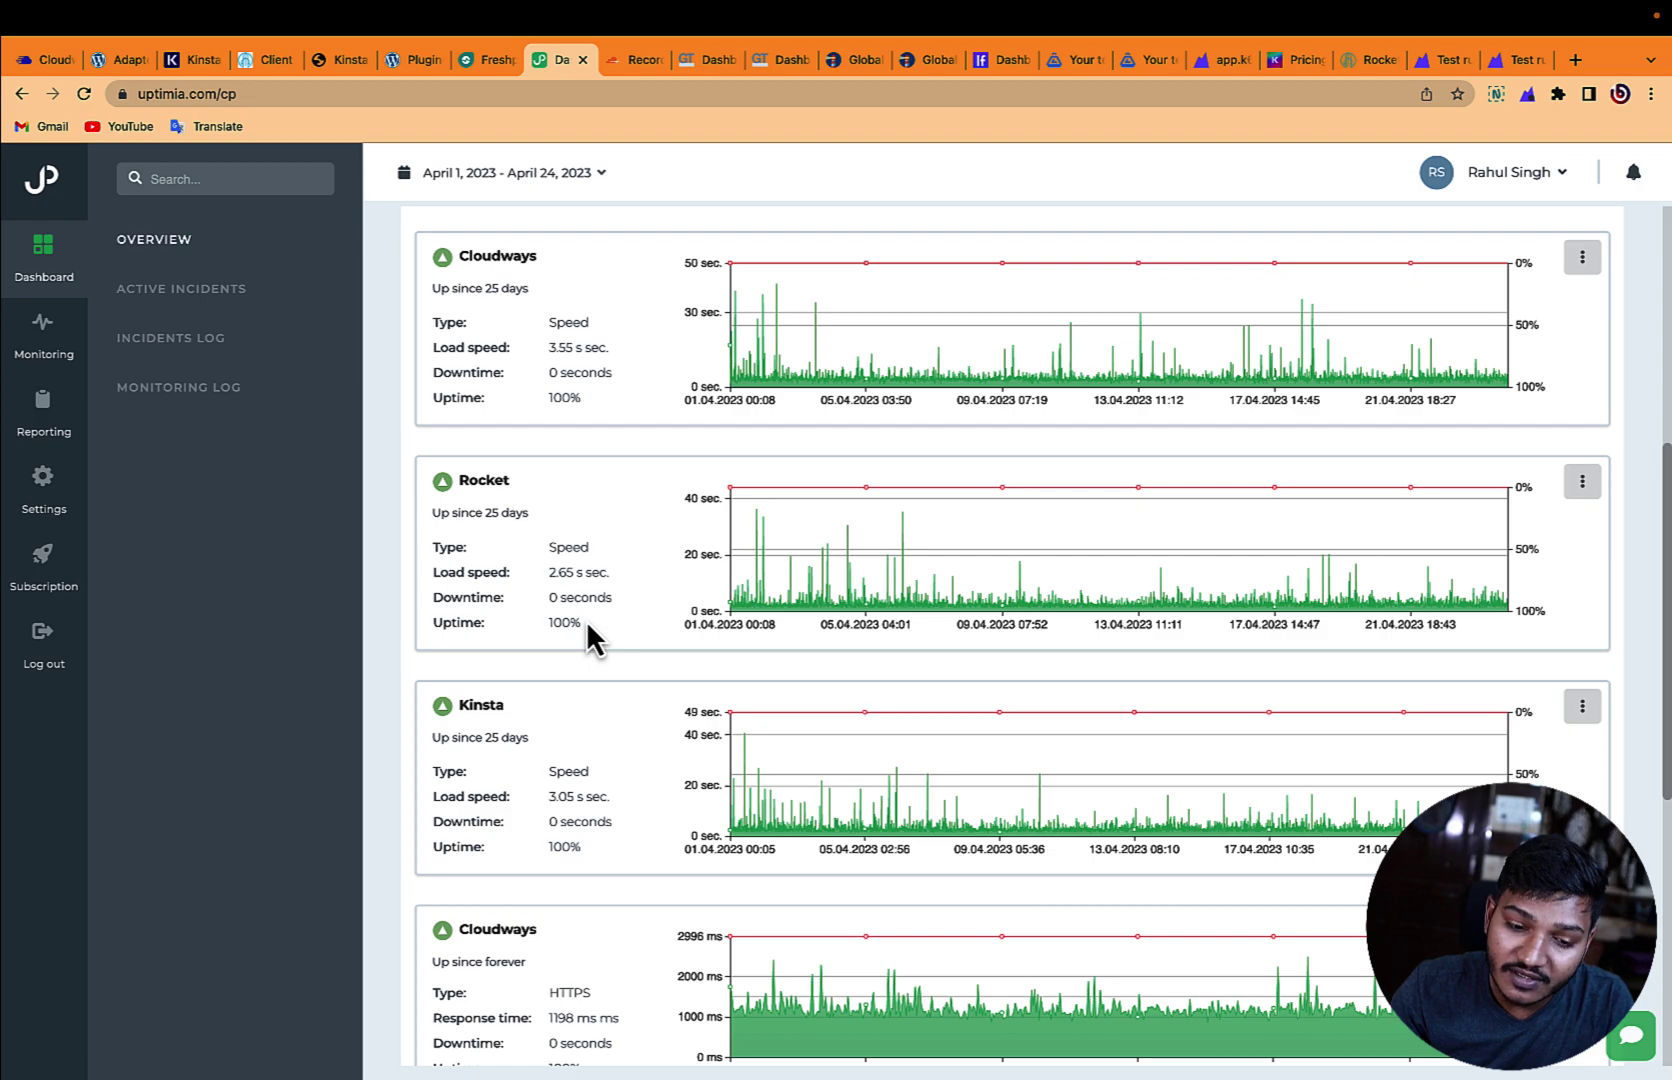
pyautogui.scroll(1, 575, 330)
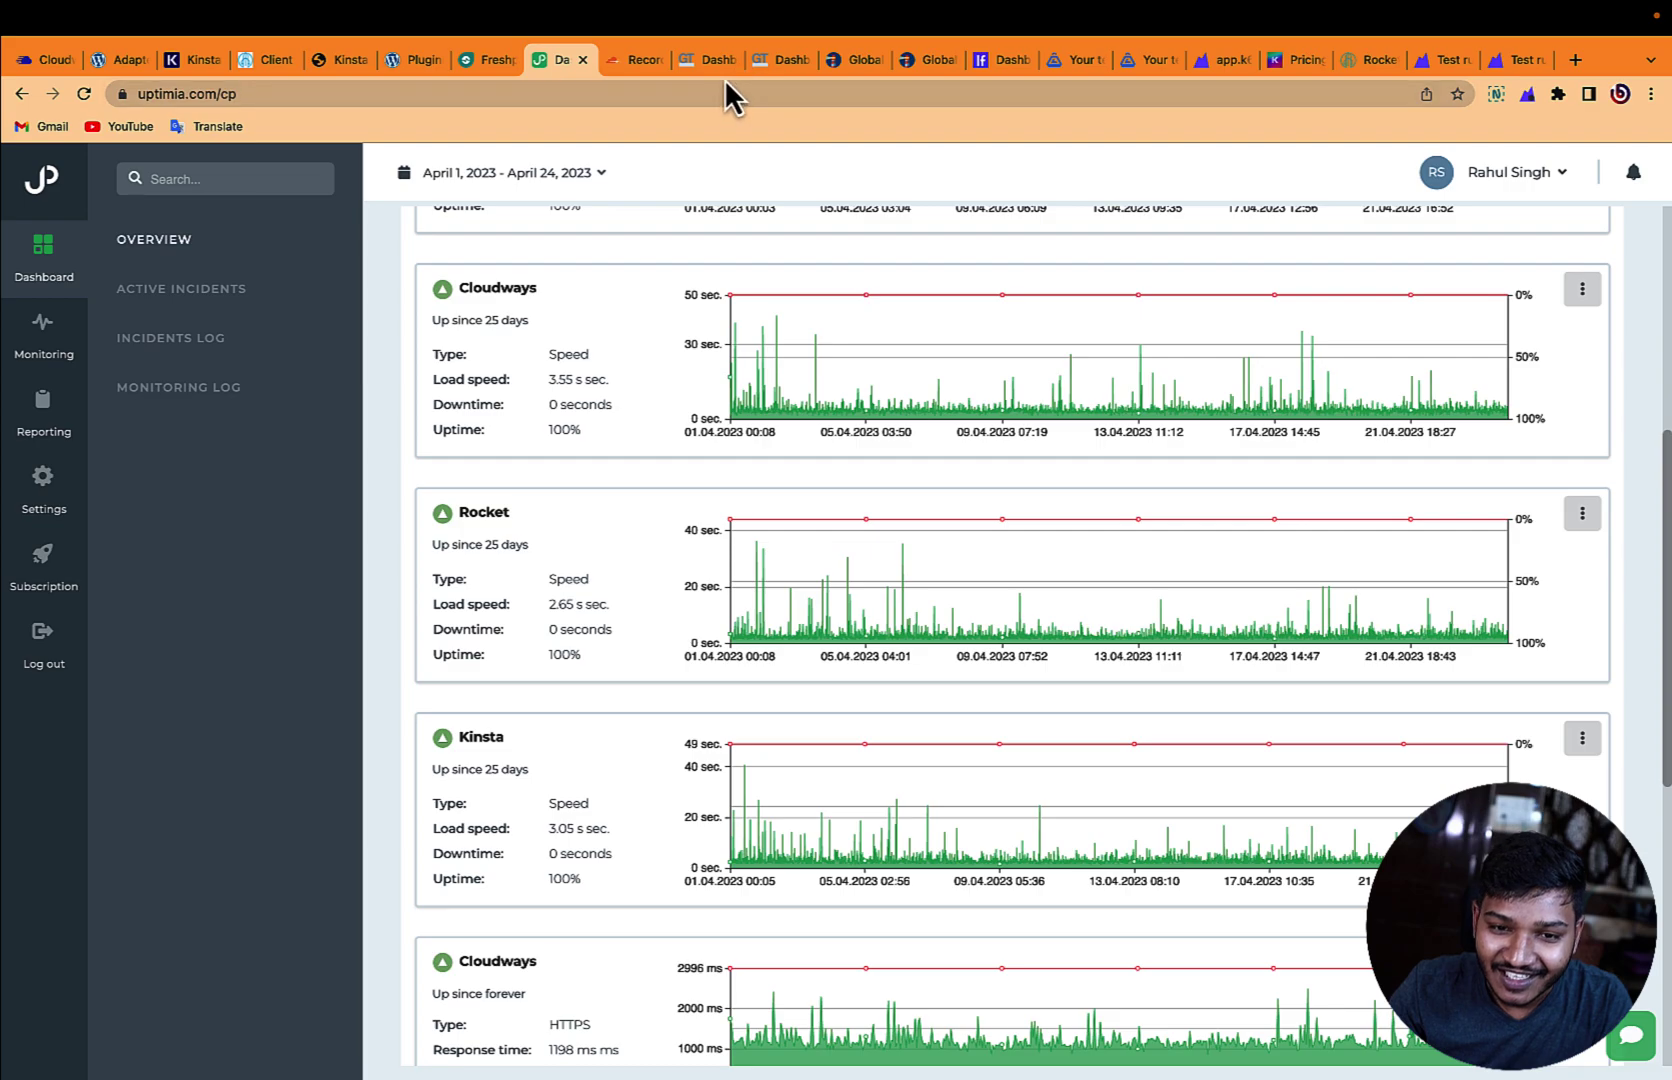
# Step: Open the Kinsta test site's report in GTmetrix and start a re-test of rocket.fixwebvitals.com
pyautogui.click(704, 62)
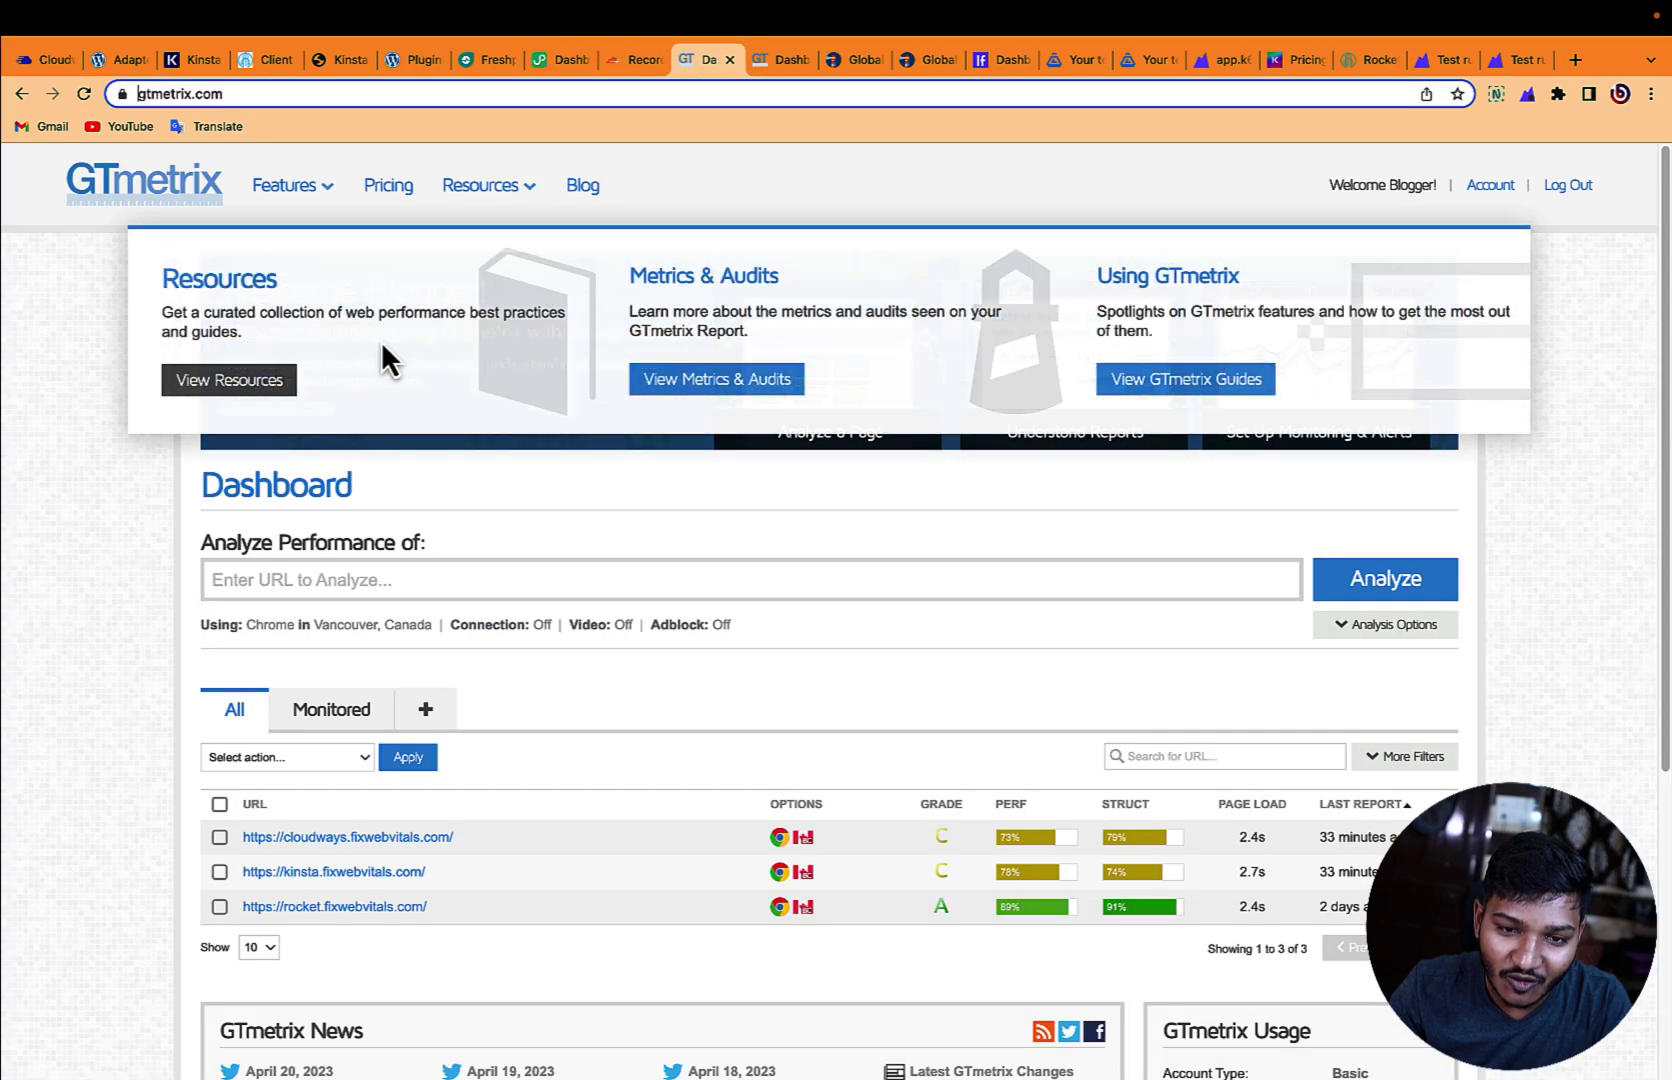
pyautogui.scroll(-1, 258, 890)
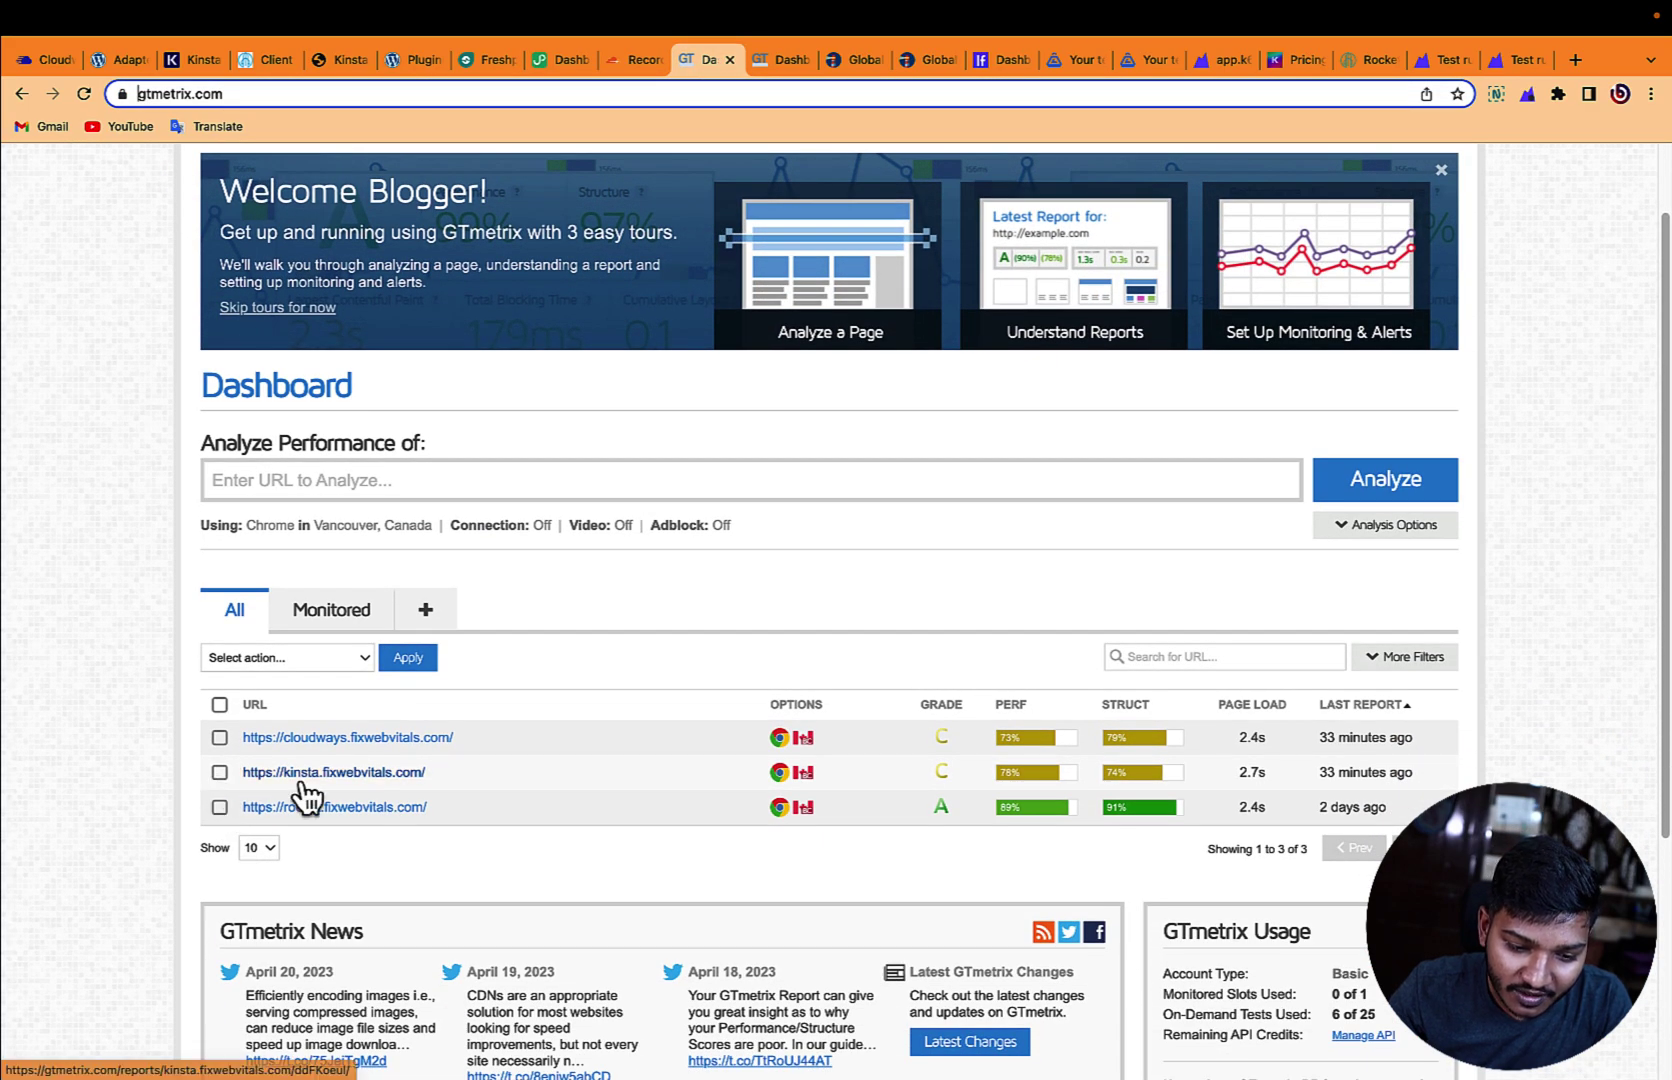
pyautogui.click(300, 775)
pyautogui.click(766, 66)
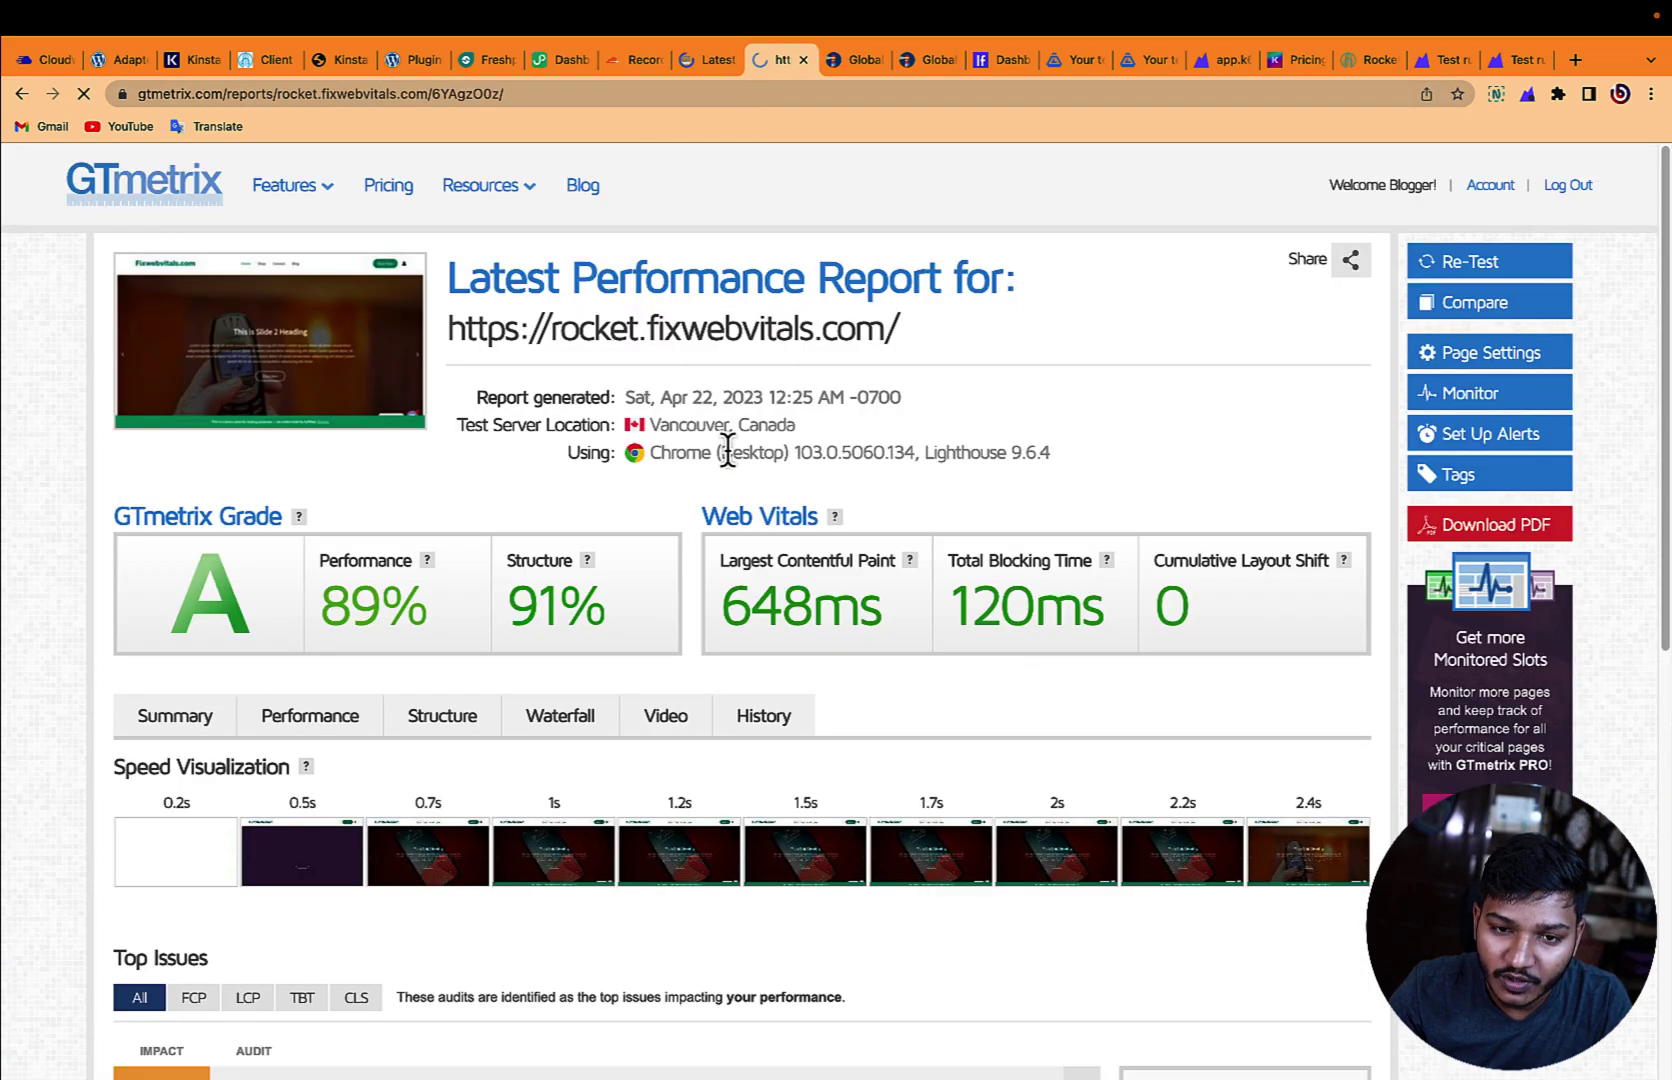
pyautogui.click(1457, 266)
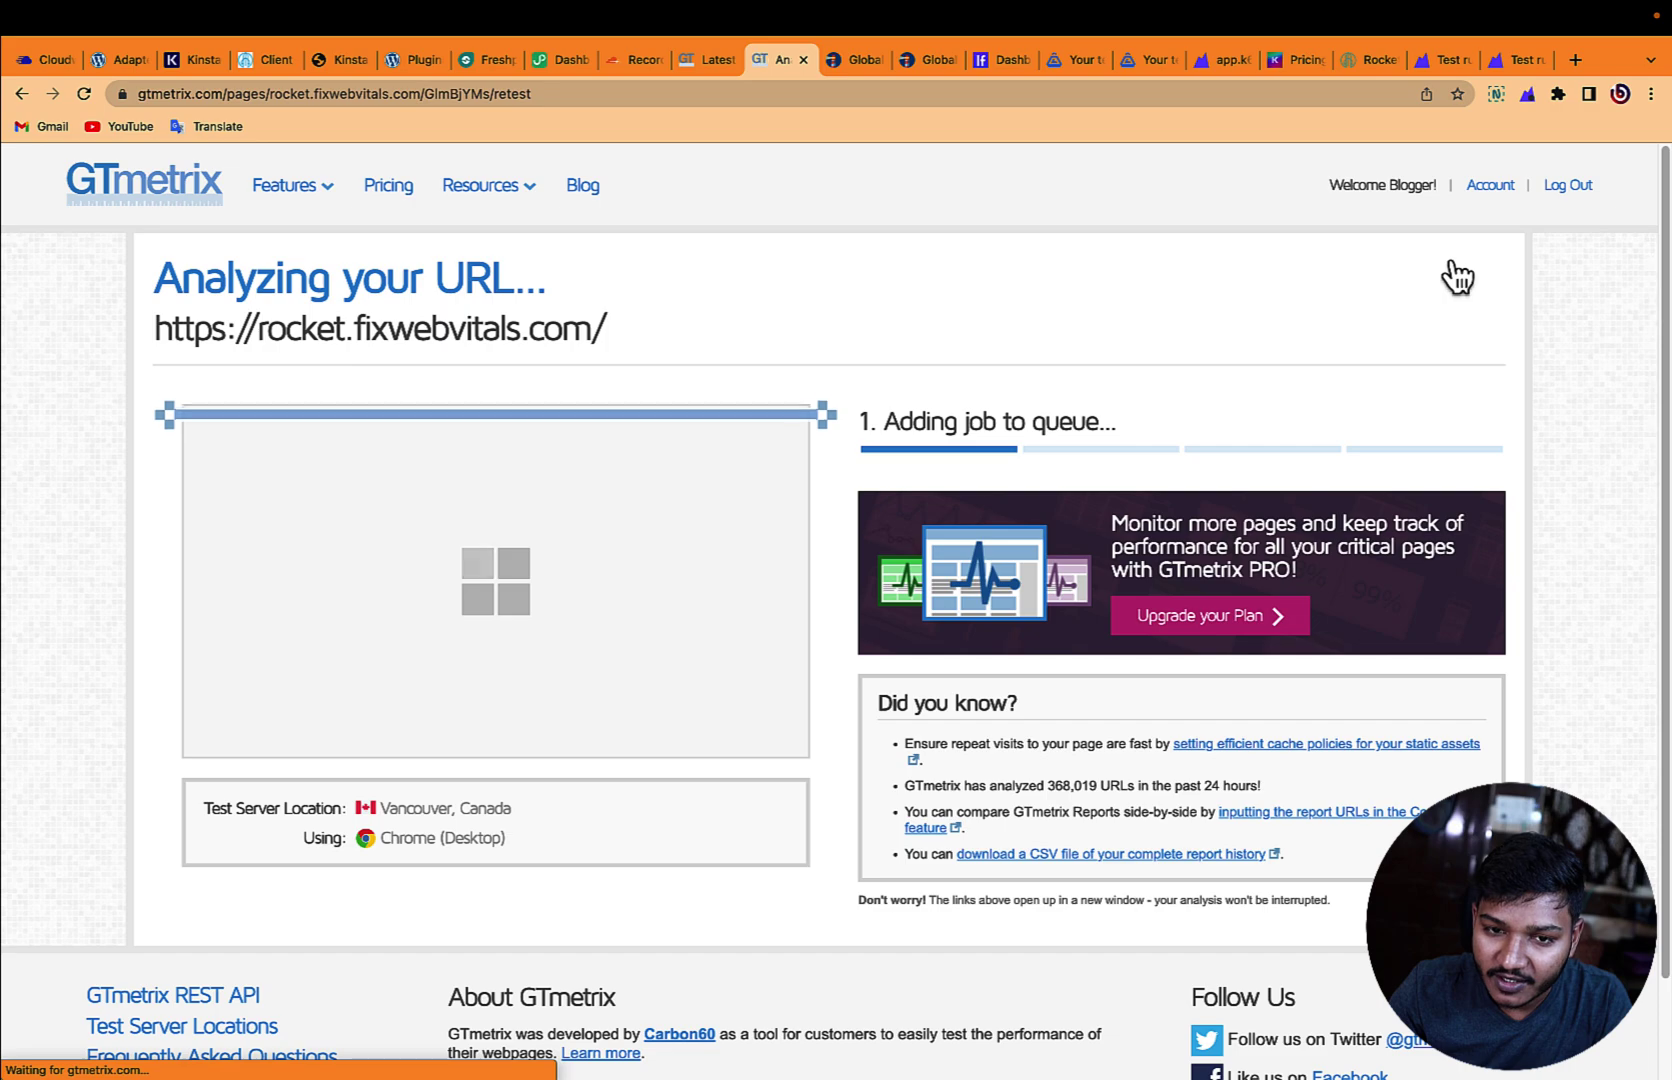
pyautogui.click(699, 62)
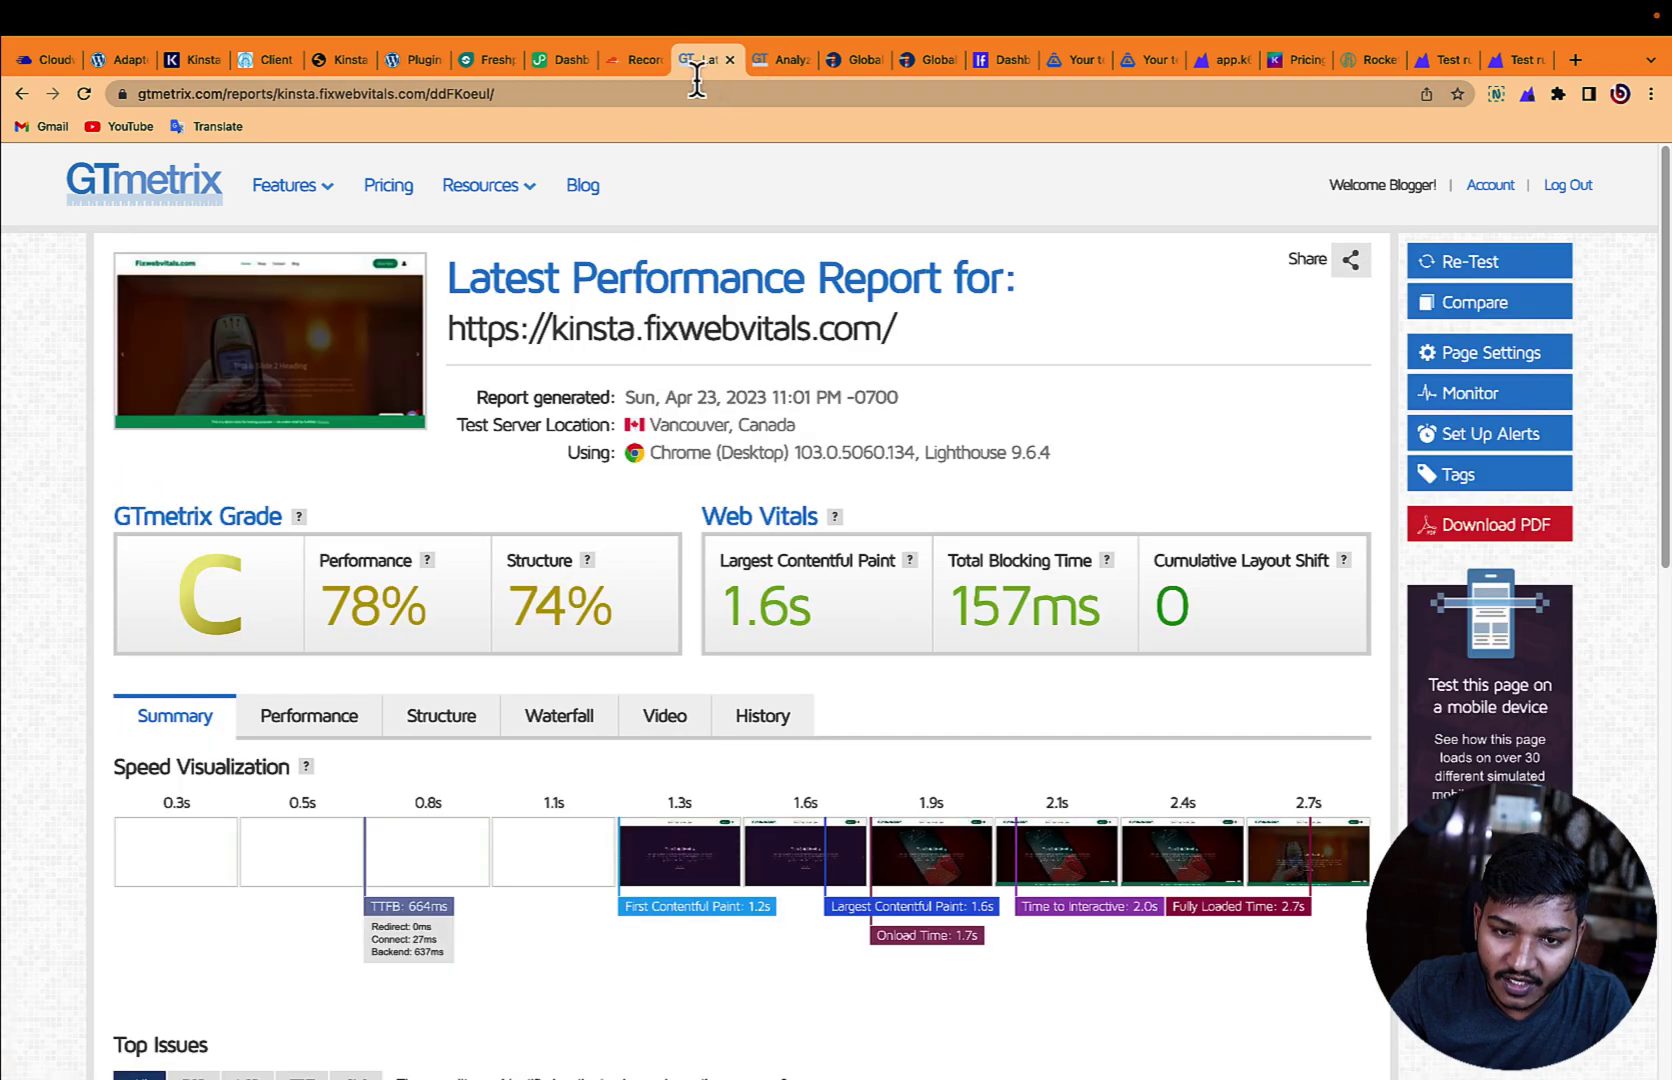
# Step: Copy the Rocket test site's address from GTmetrix and run a Lighthouse Metrics test on rocket.fixwebvitals.com
pyautogui.click(765, 62)
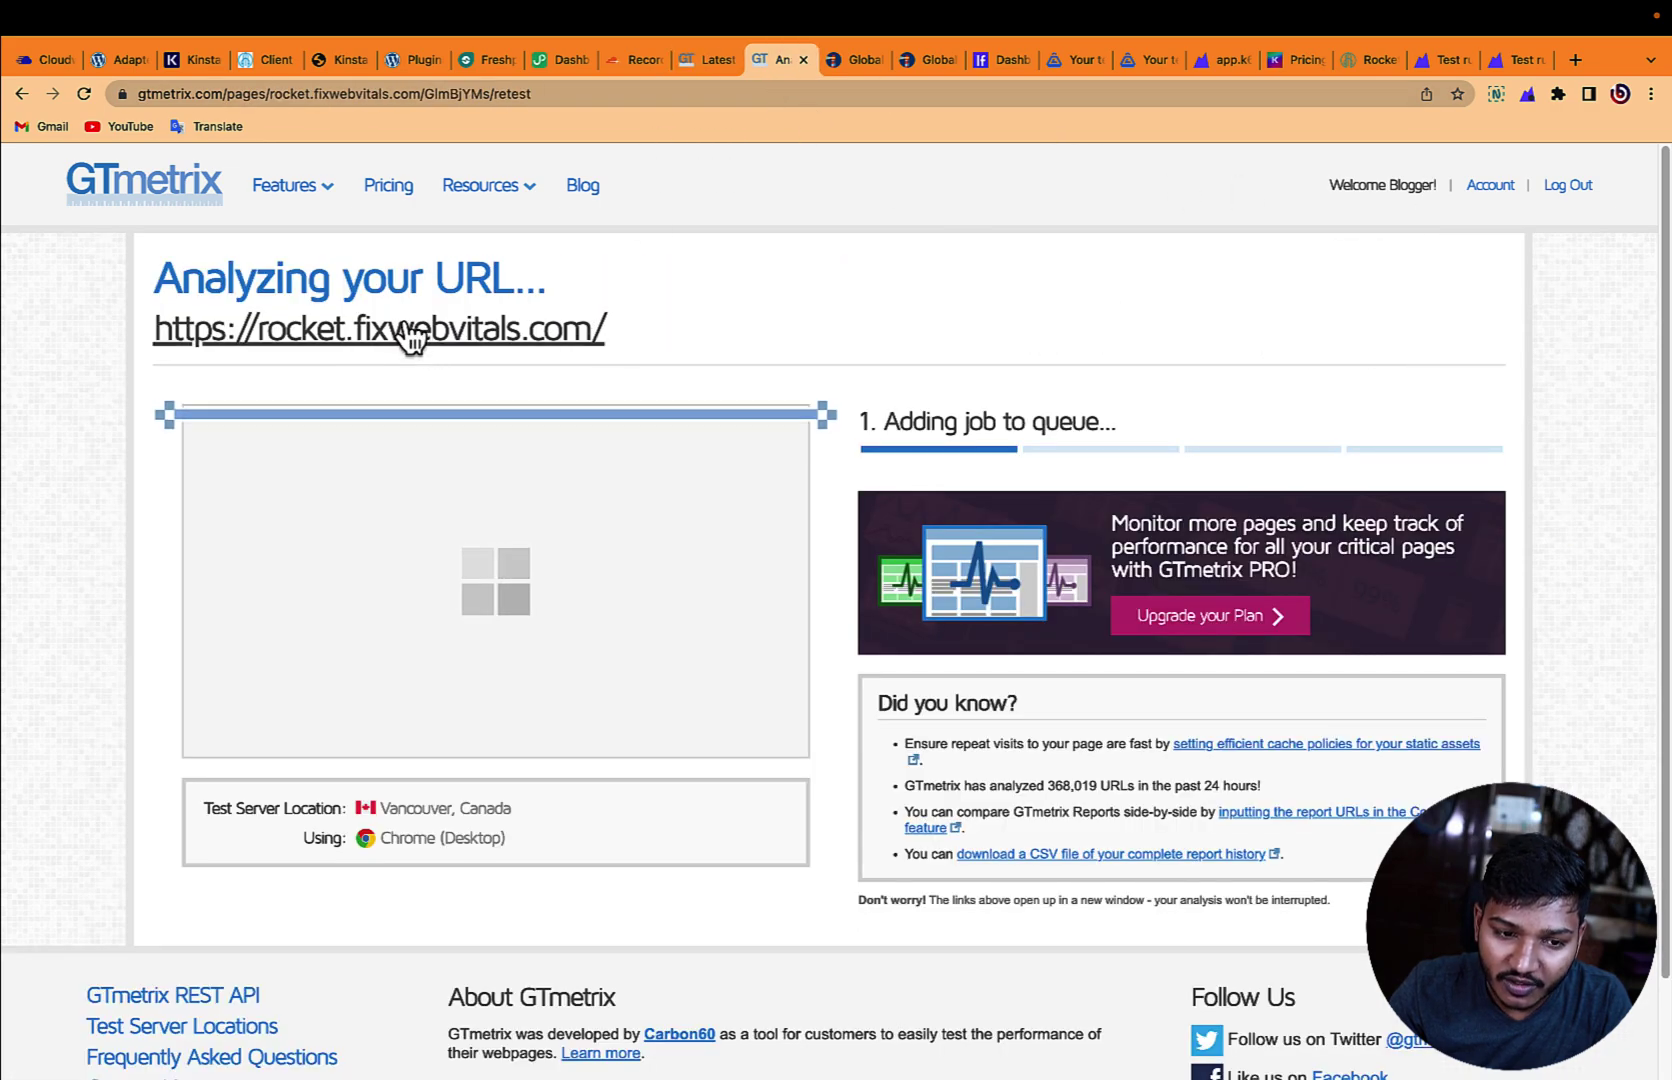
pyautogui.rightClick(480, 326)
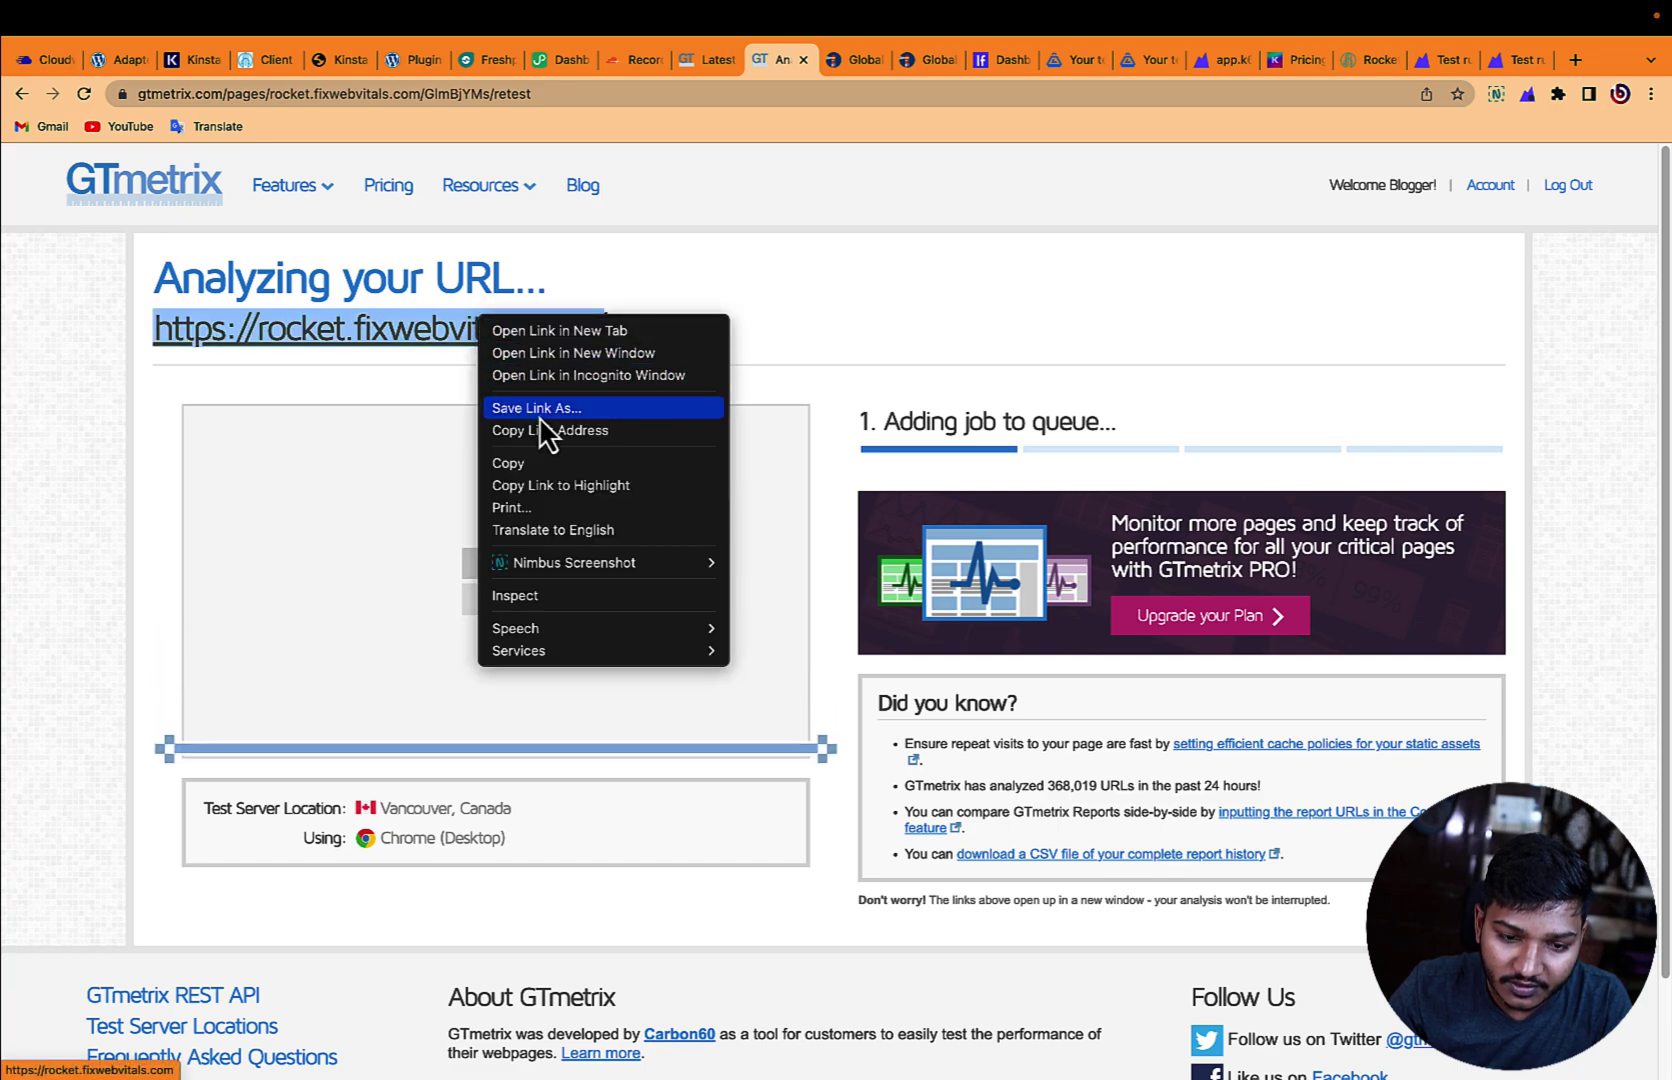
pyautogui.click(862, 62)
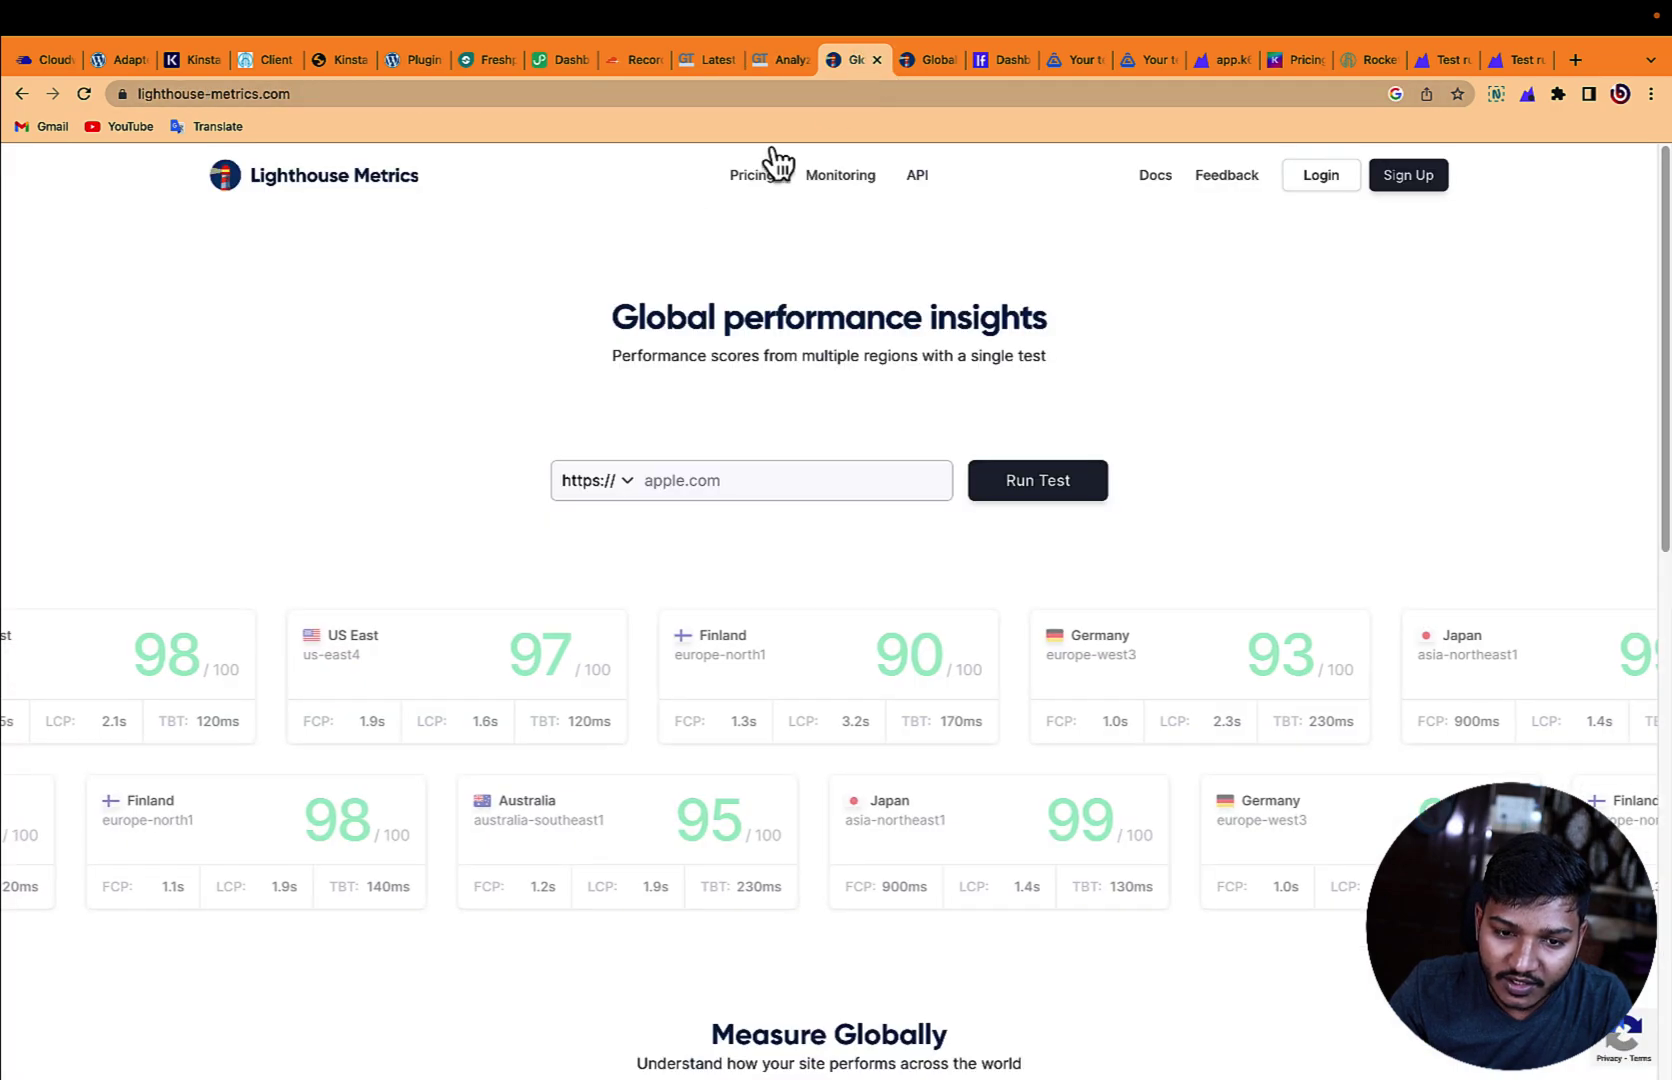
pyautogui.click(700, 478)
pyautogui.write('rocket.fixwebvitals.com/')
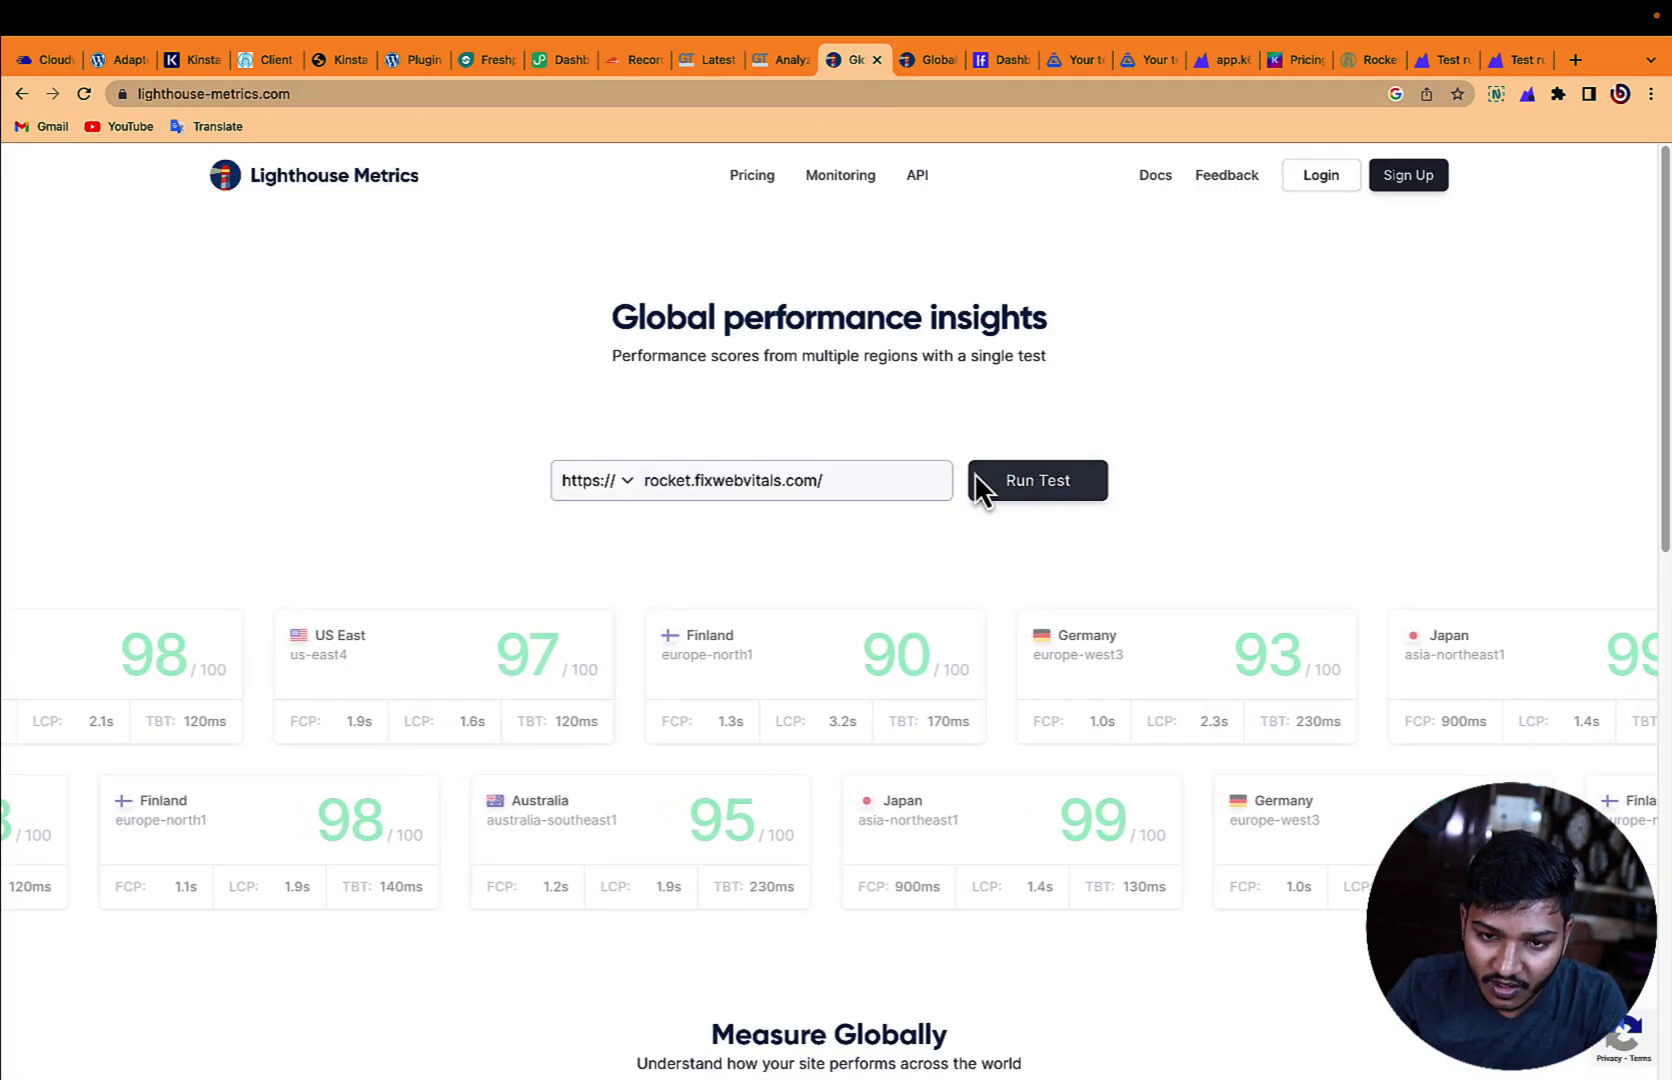
pyautogui.click(978, 482)
# Step: Copy the Kinsta test site's address from its GTmetrix report and run a separate Lighthouse Metrics test on kinsta.fixwebvitals.com
pyautogui.click(679, 67)
pyautogui.rightClick(660, 328)
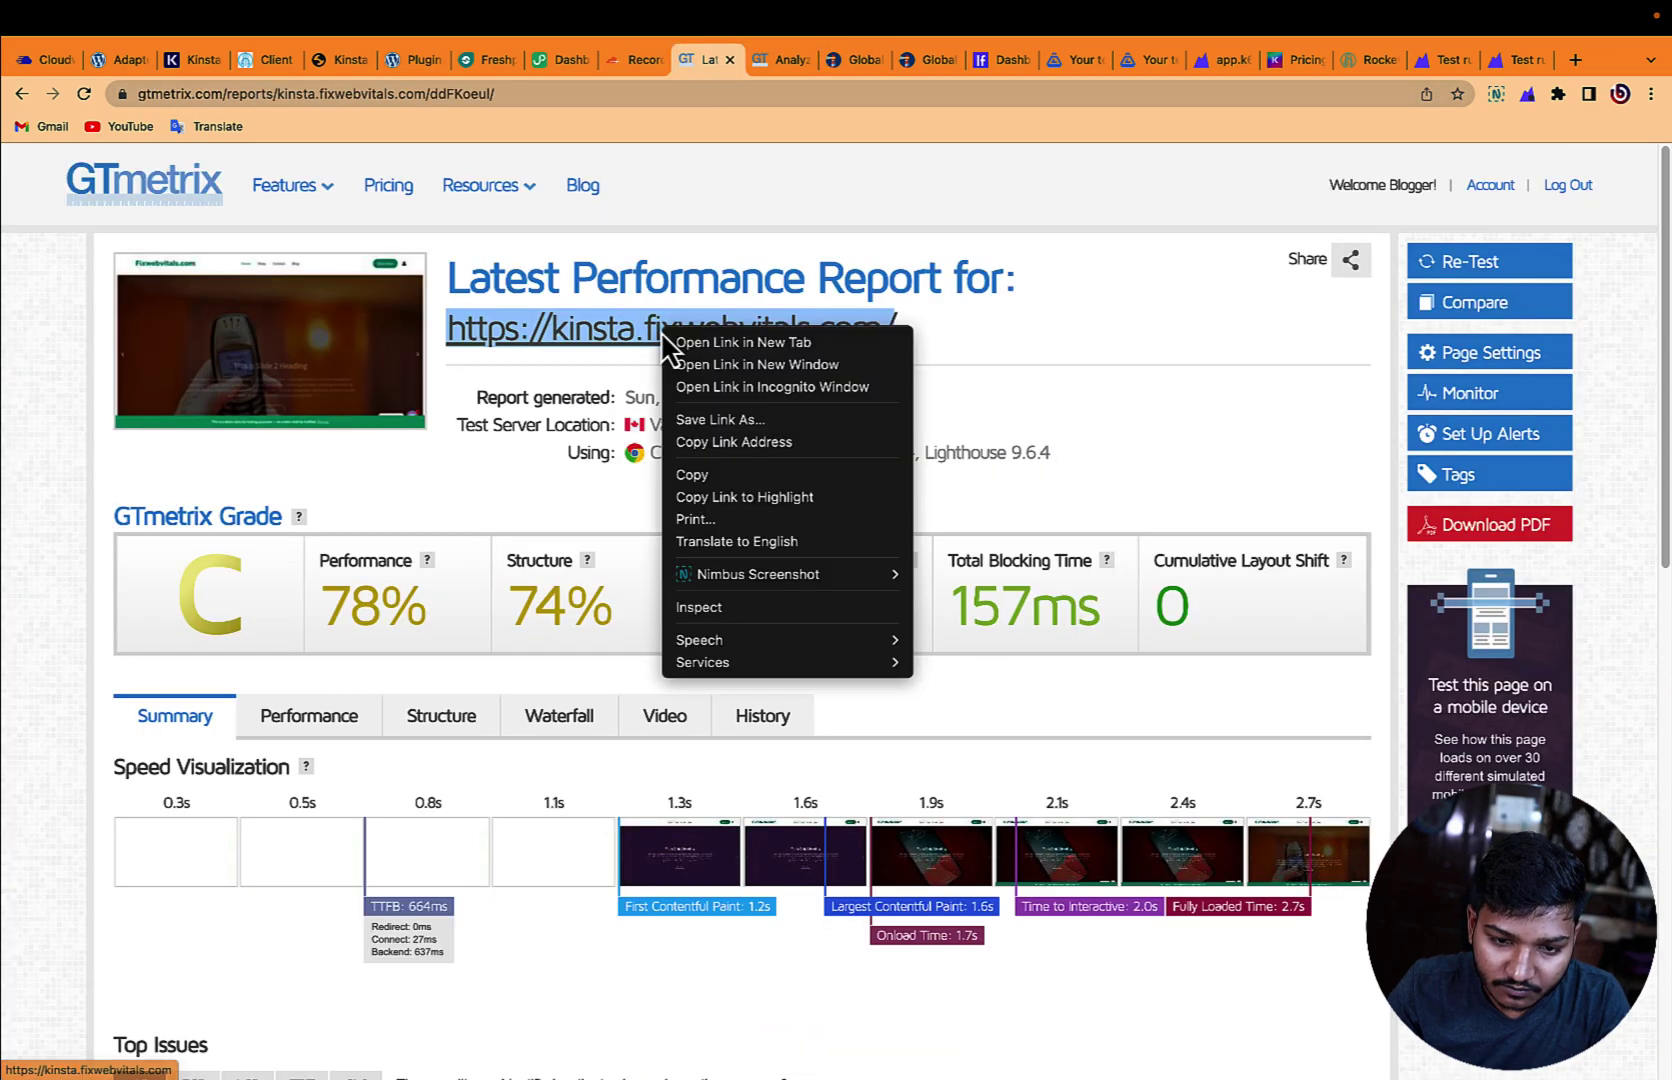
pyautogui.click(758, 437)
pyautogui.click(918, 62)
pyautogui.click(698, 472)
pyautogui.hotkey('ctrl', 'v')
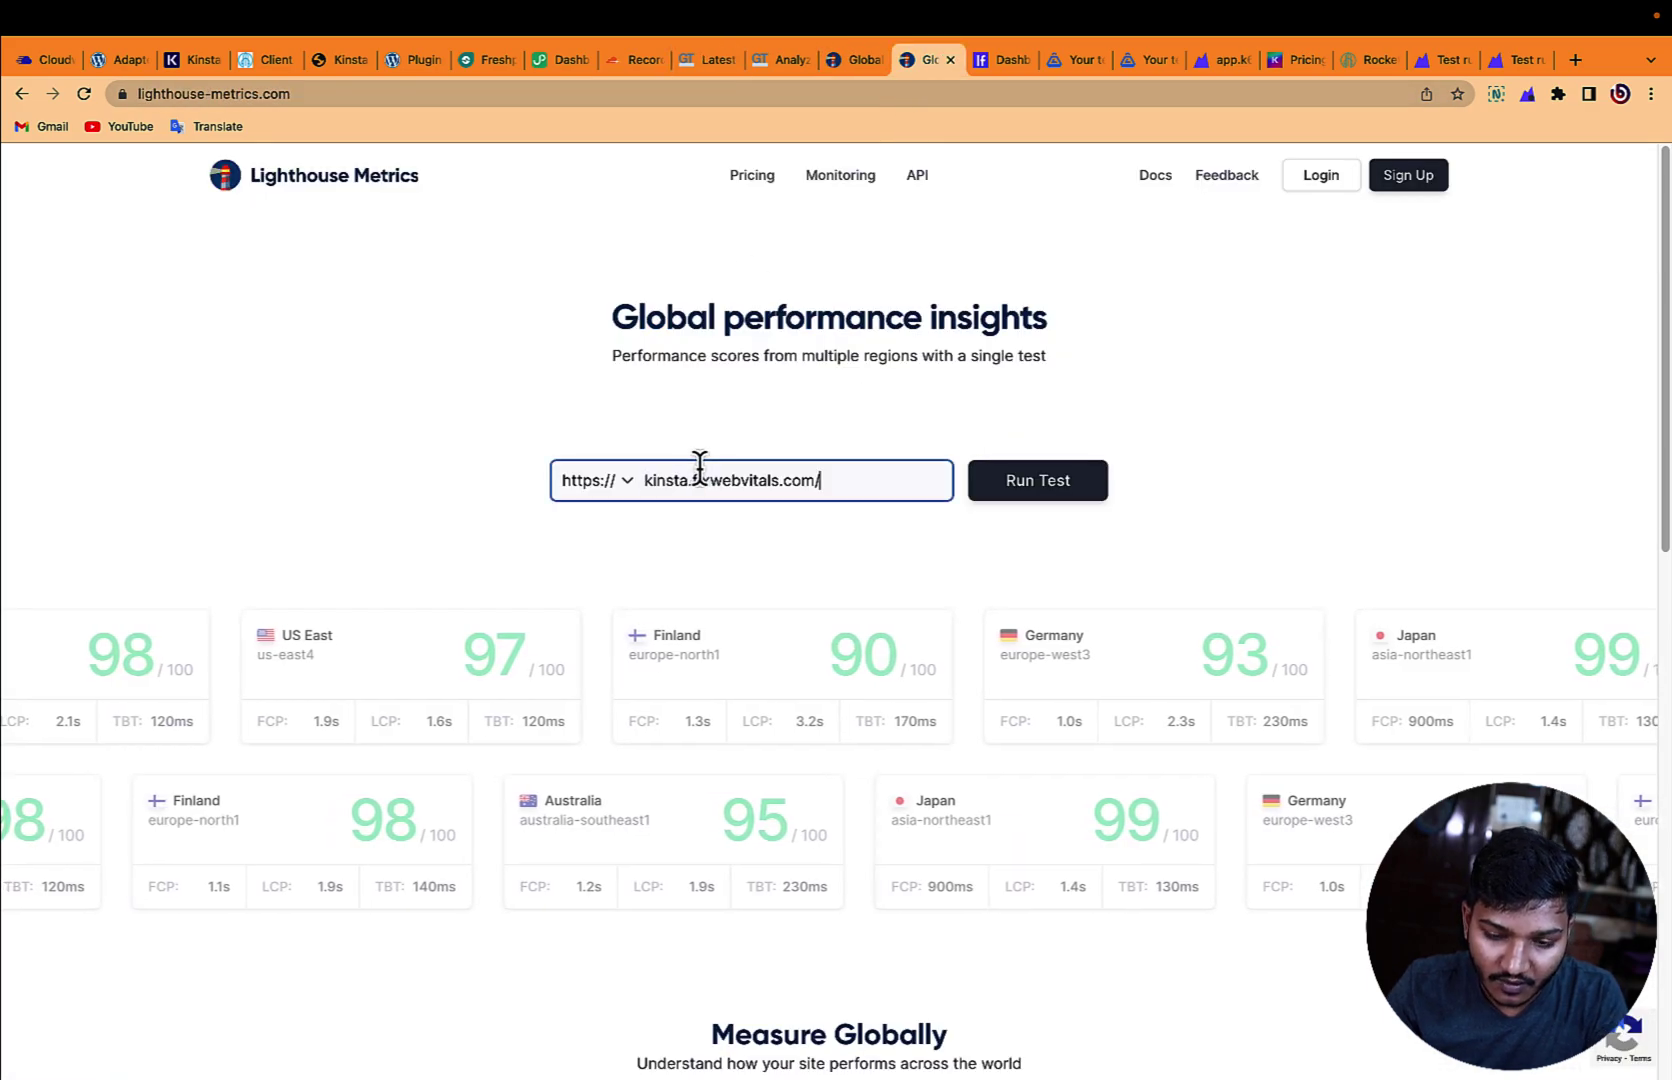
pyautogui.click(1086, 488)
# Step: Check the progress of the Rocket Lighthouse Metrics test and GTmetrix re-test, and view the Kinsta GTmetrix report
pyautogui.click(845, 63)
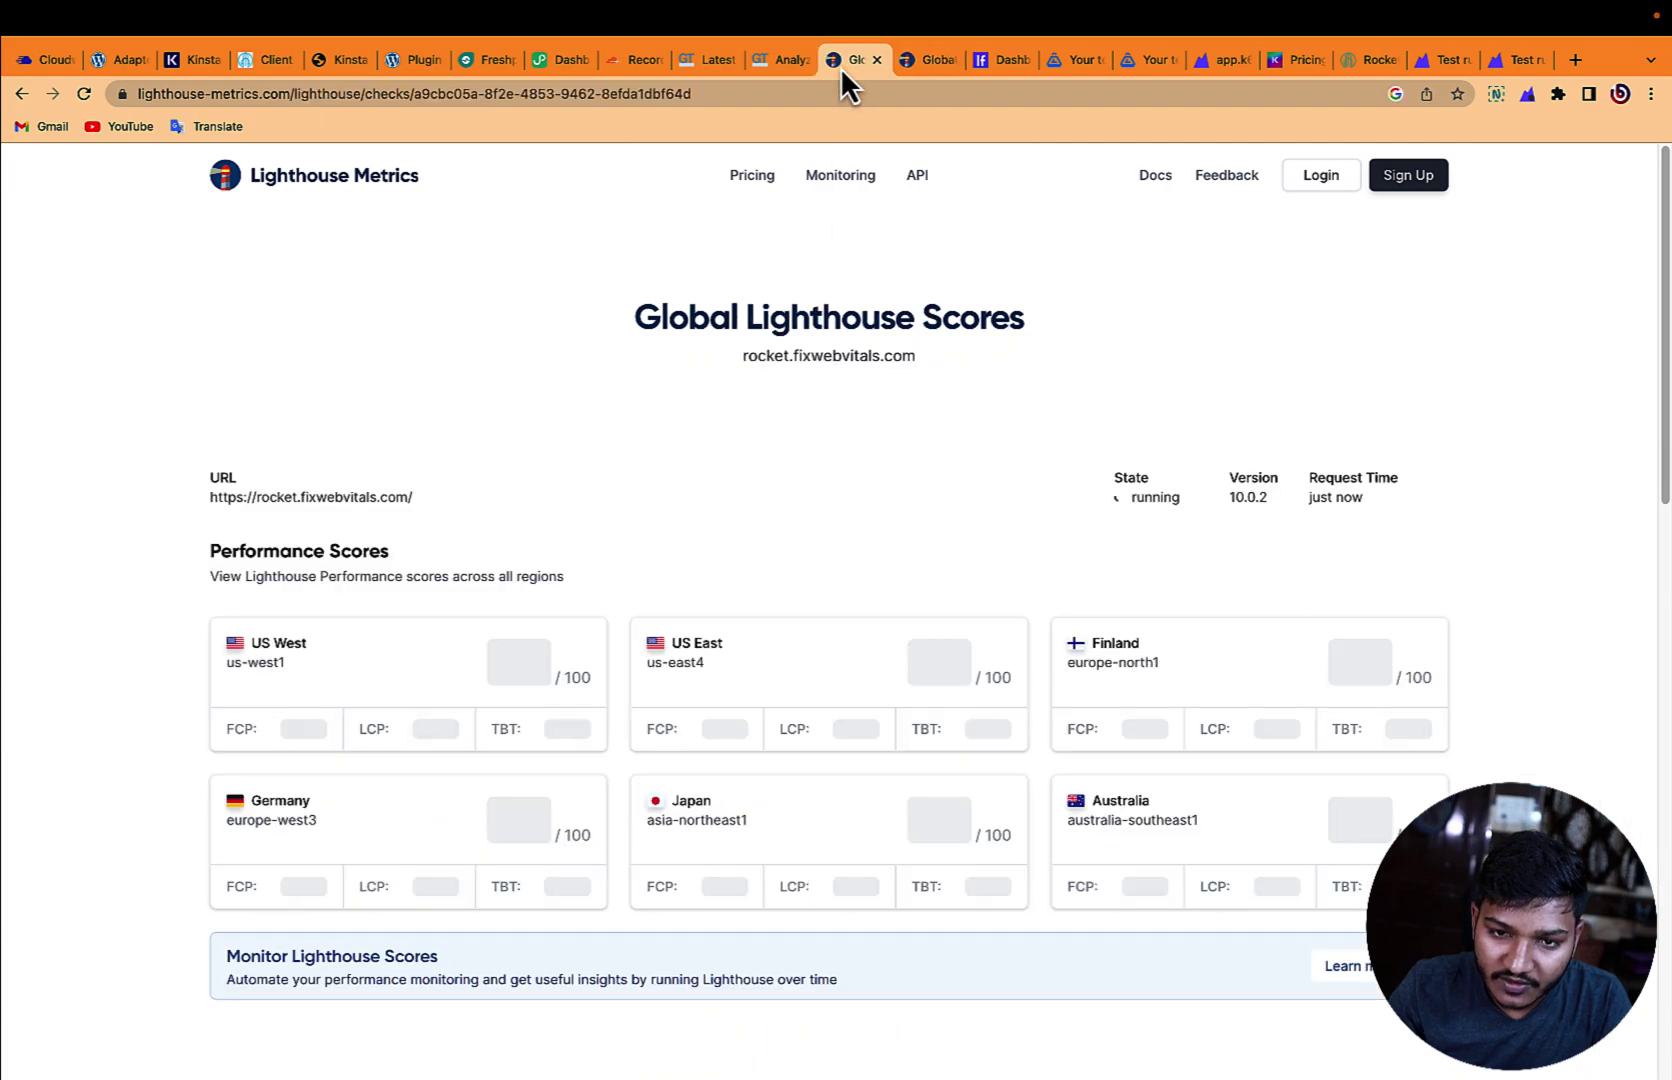
pyautogui.click(779, 67)
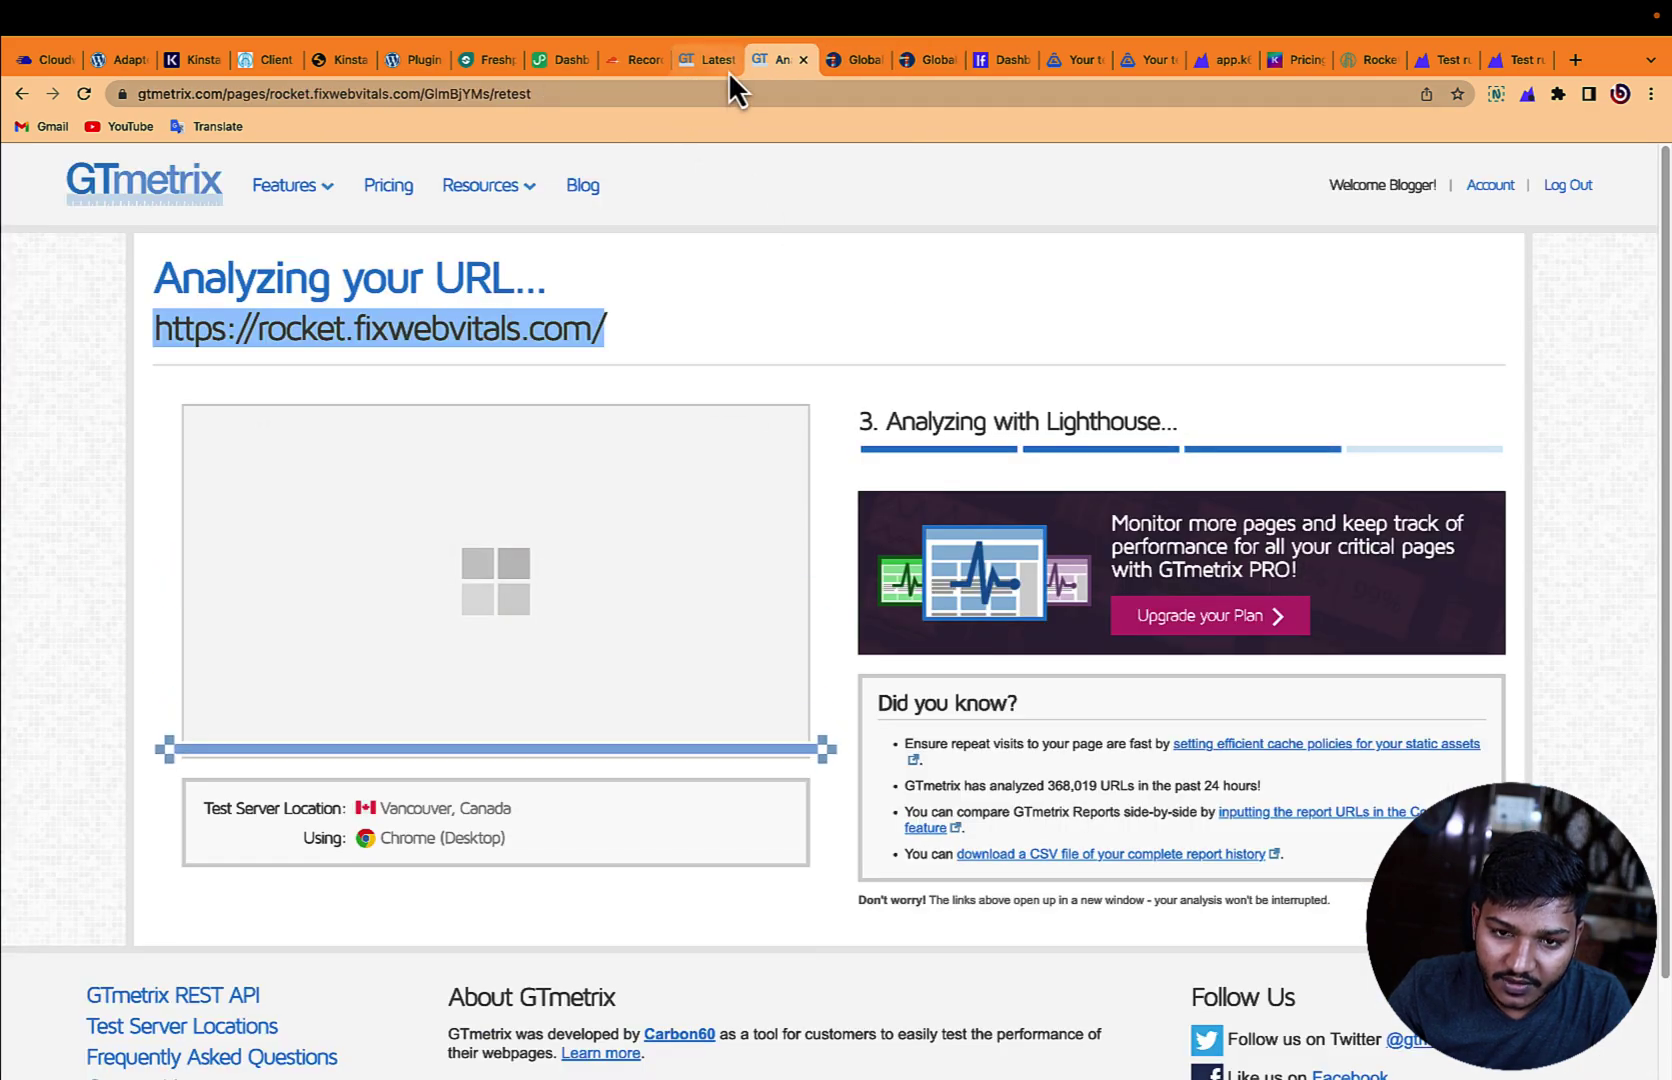
pyautogui.click(716, 63)
pyautogui.click(1211, 365)
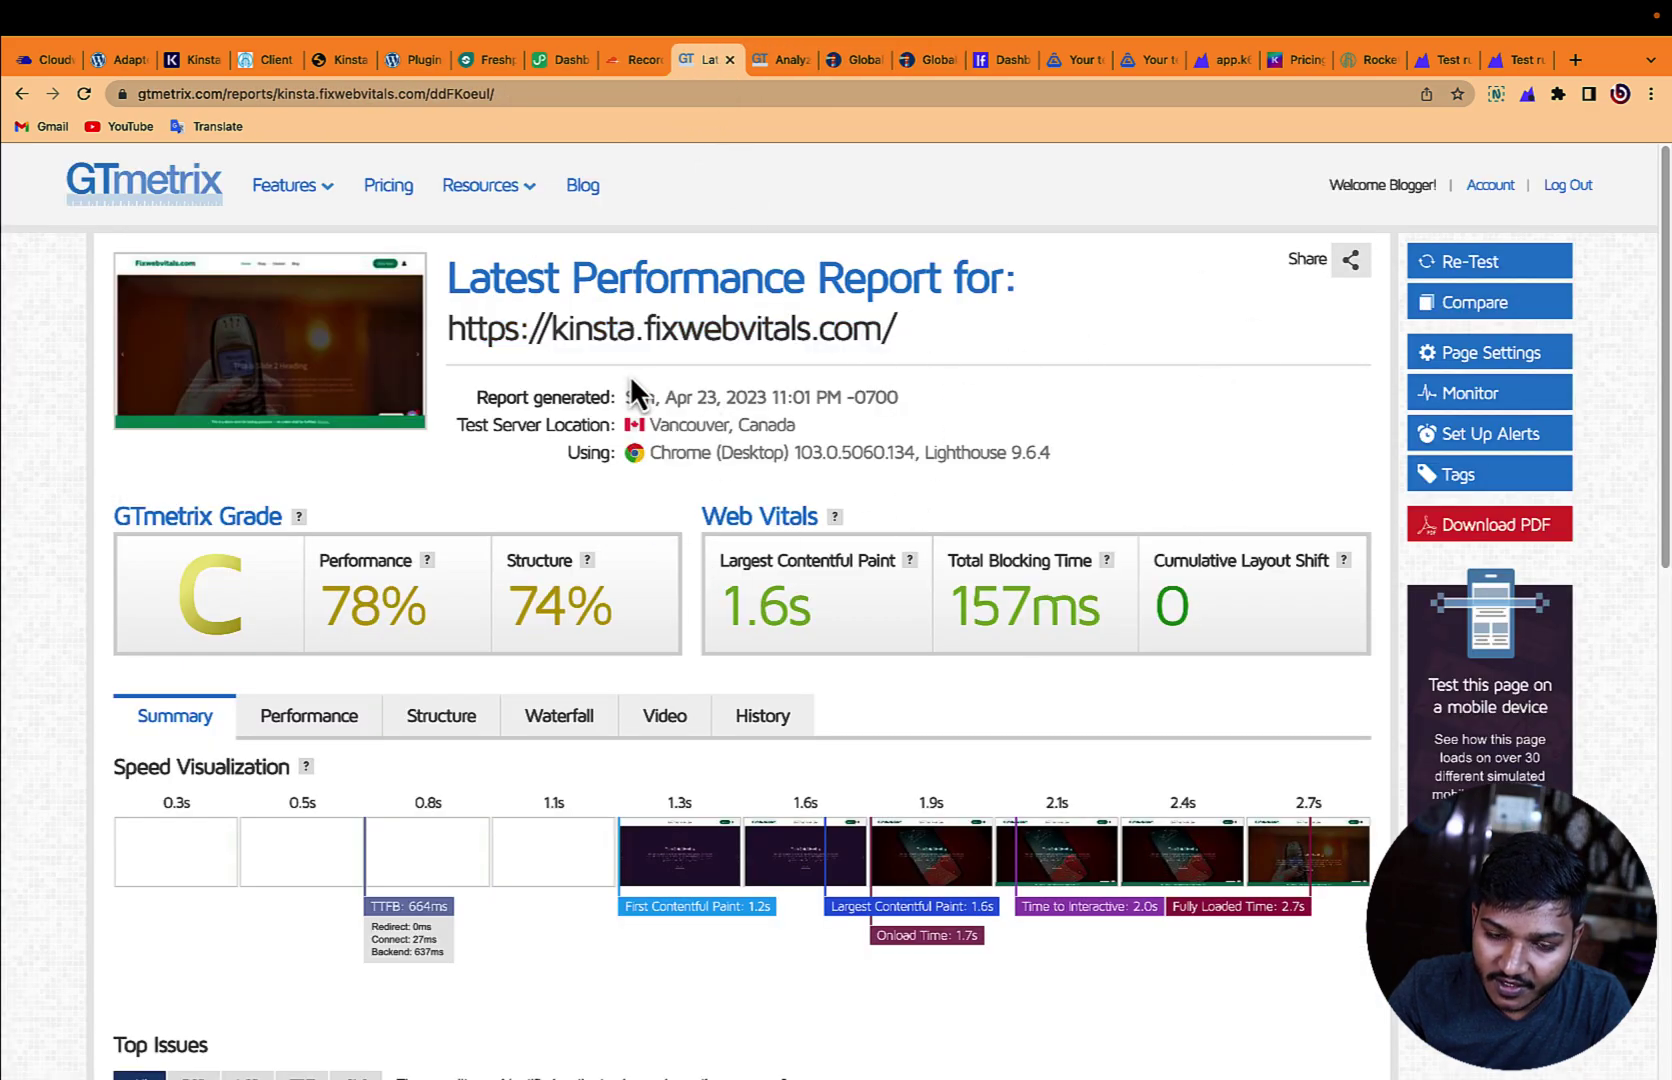
pyautogui.click(748, 57)
pyautogui.moveTo(480, 185)
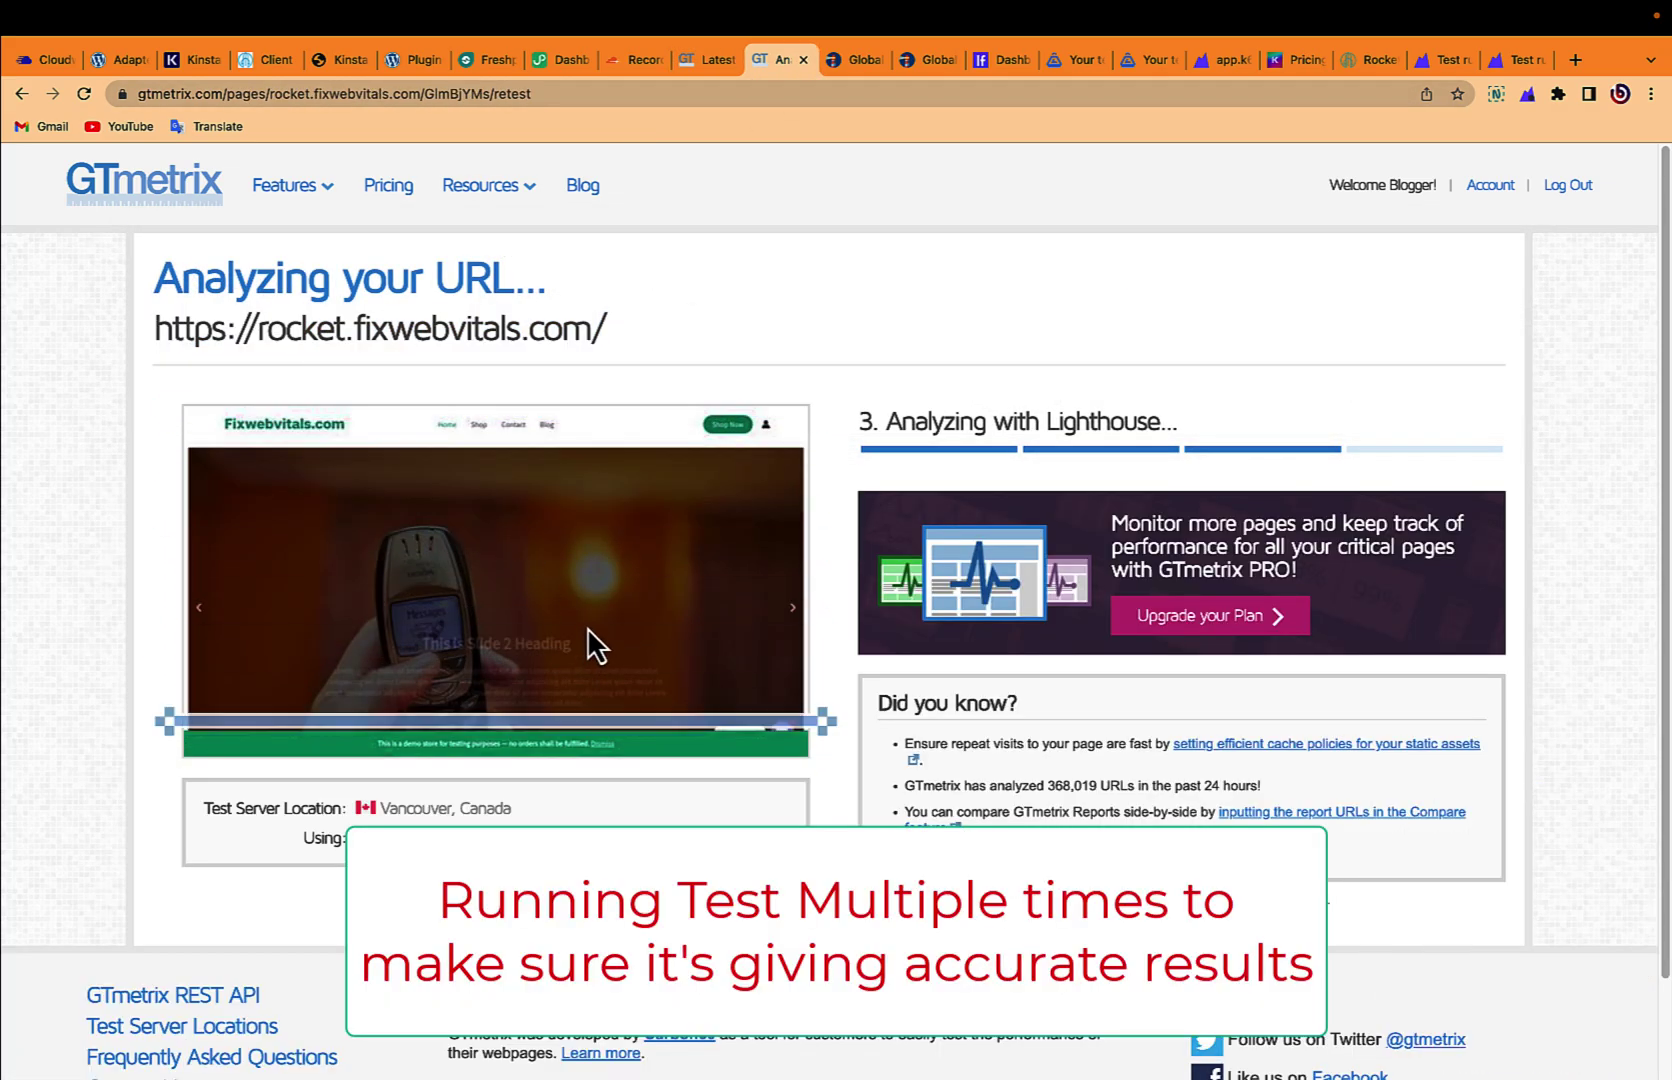
# Step: Review the GTmetrix re-tests and the Lighthouse Metrics scores of the Kinsta and Rocket sites
pyautogui.click(705, 59)
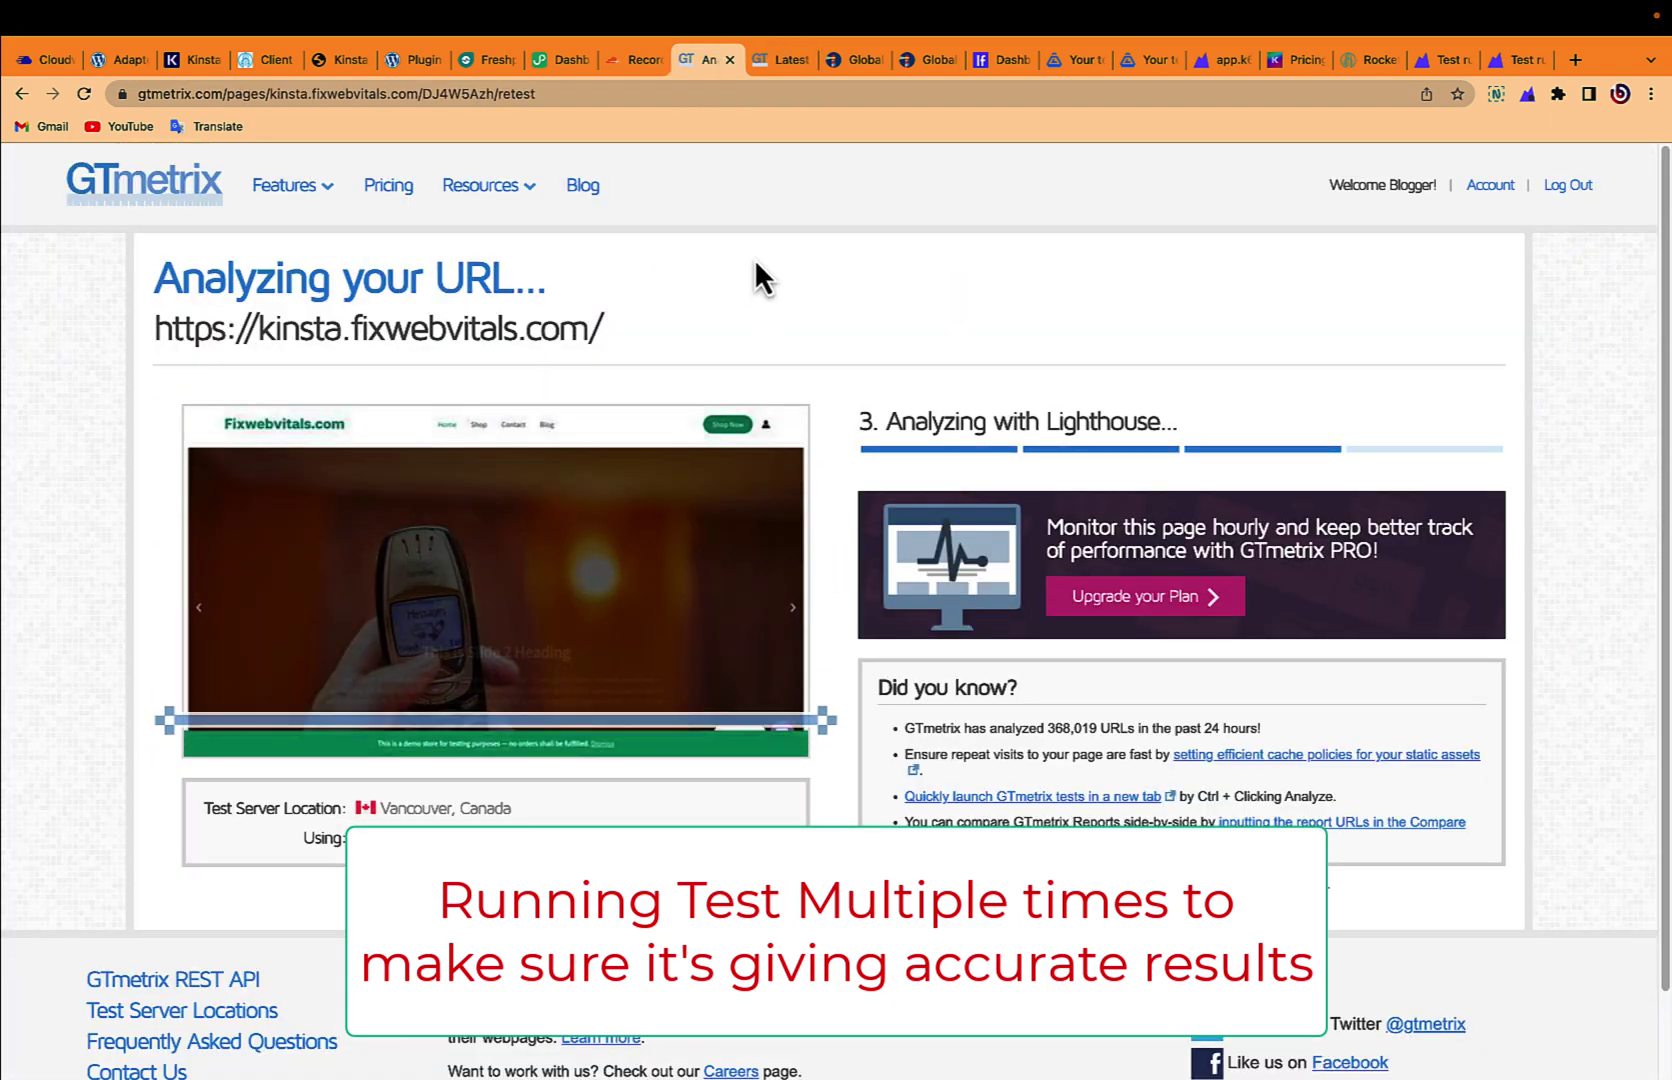
pyautogui.click(782, 59)
pyautogui.click(850, 59)
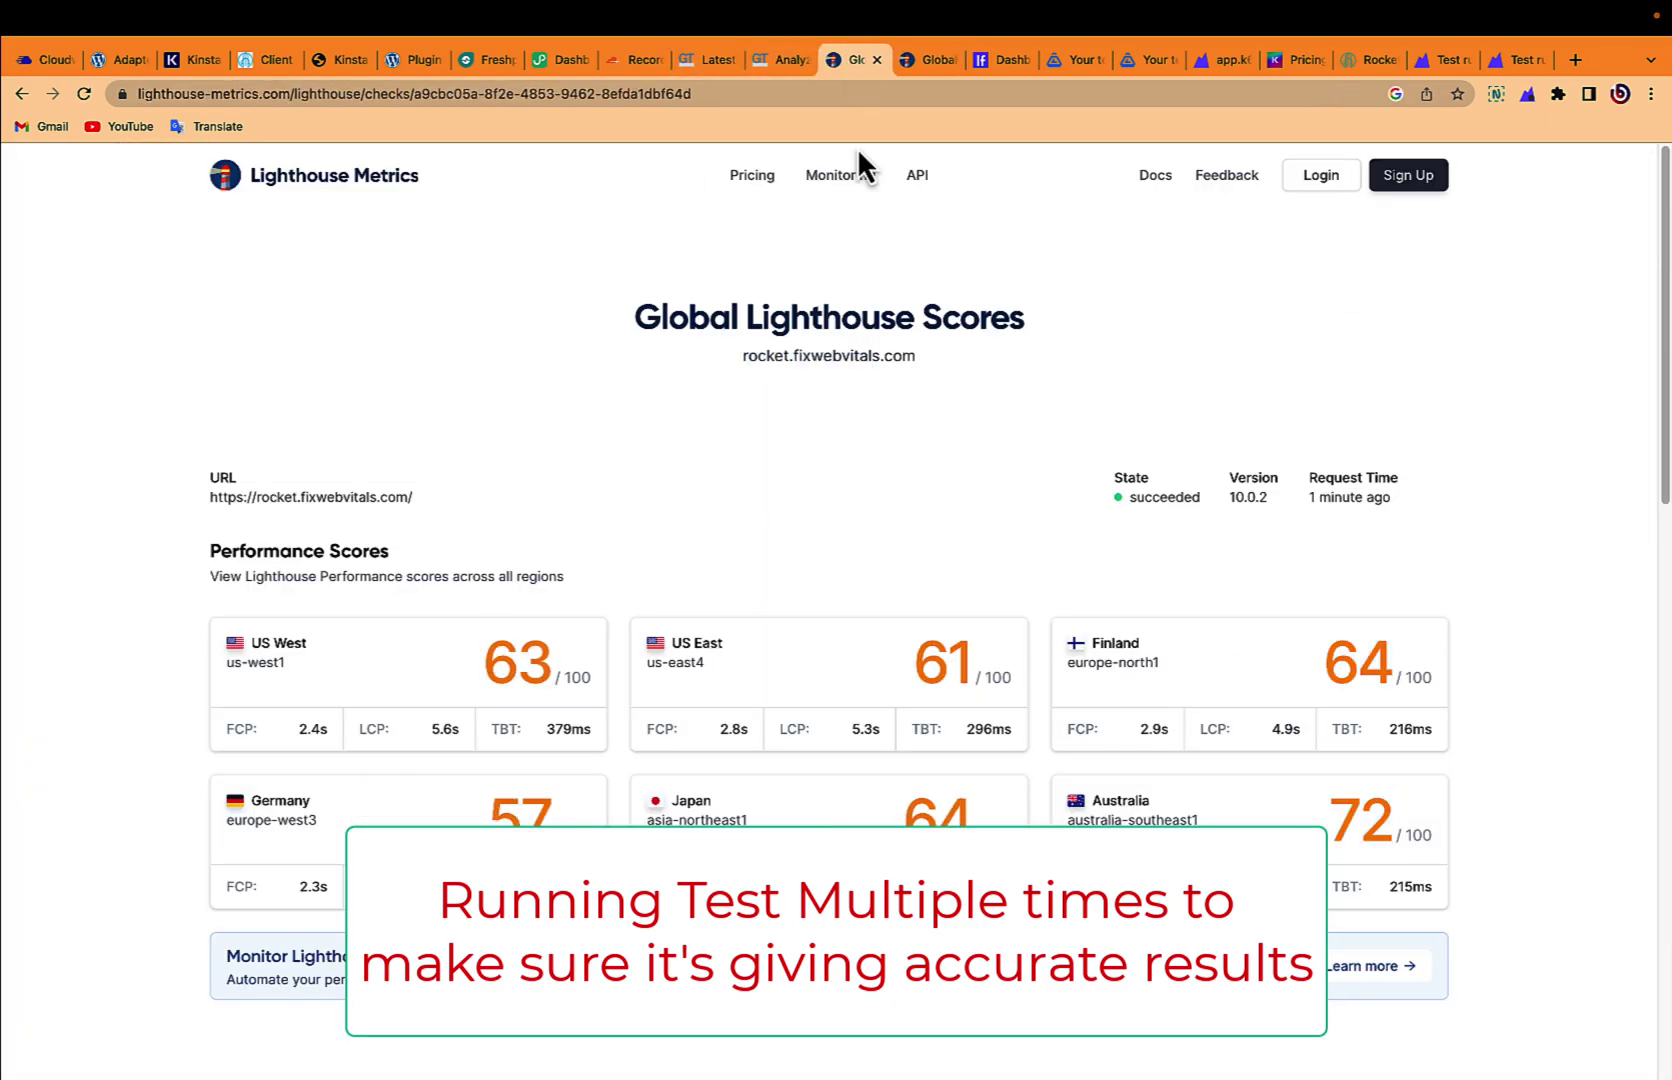
pyautogui.click(939, 59)
pyautogui.click(850, 59)
pyautogui.click(775, 59)
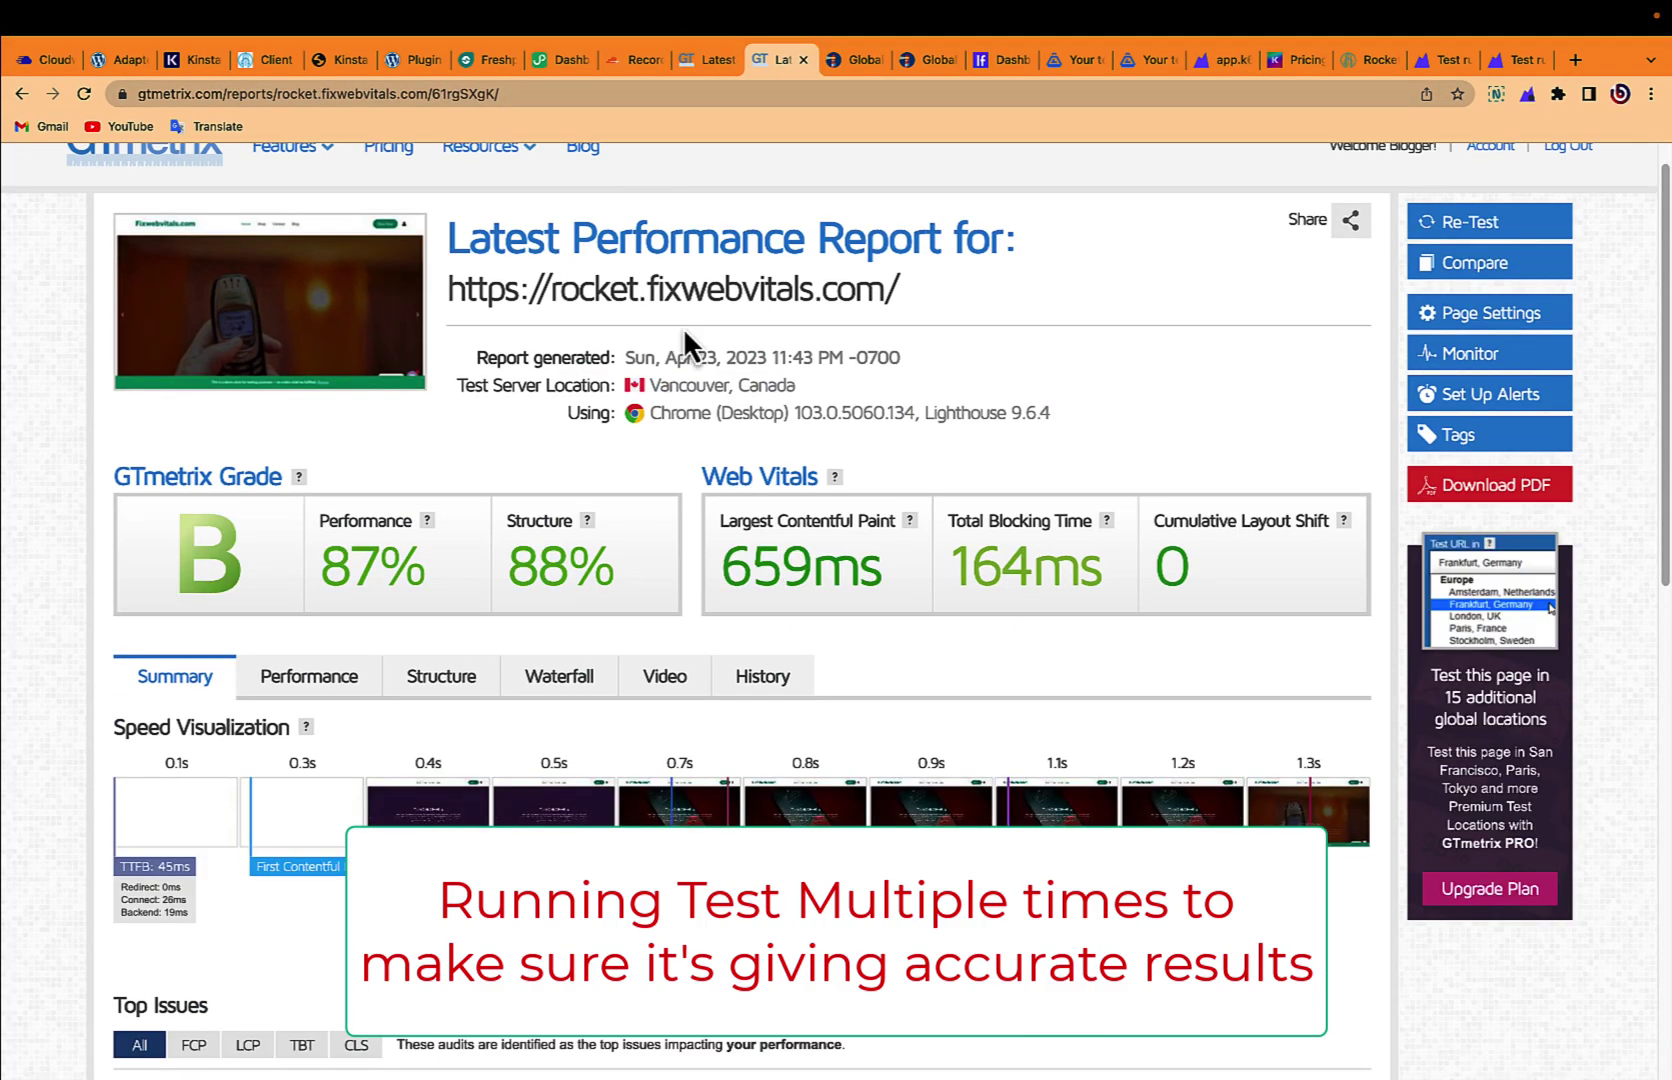
# Step: Compare the latest GTmetrix reports of both sites and re-test kinsta.fixwebvitals.com
pyautogui.click(705, 59)
pyautogui.click(752, 59)
pyautogui.click(705, 59)
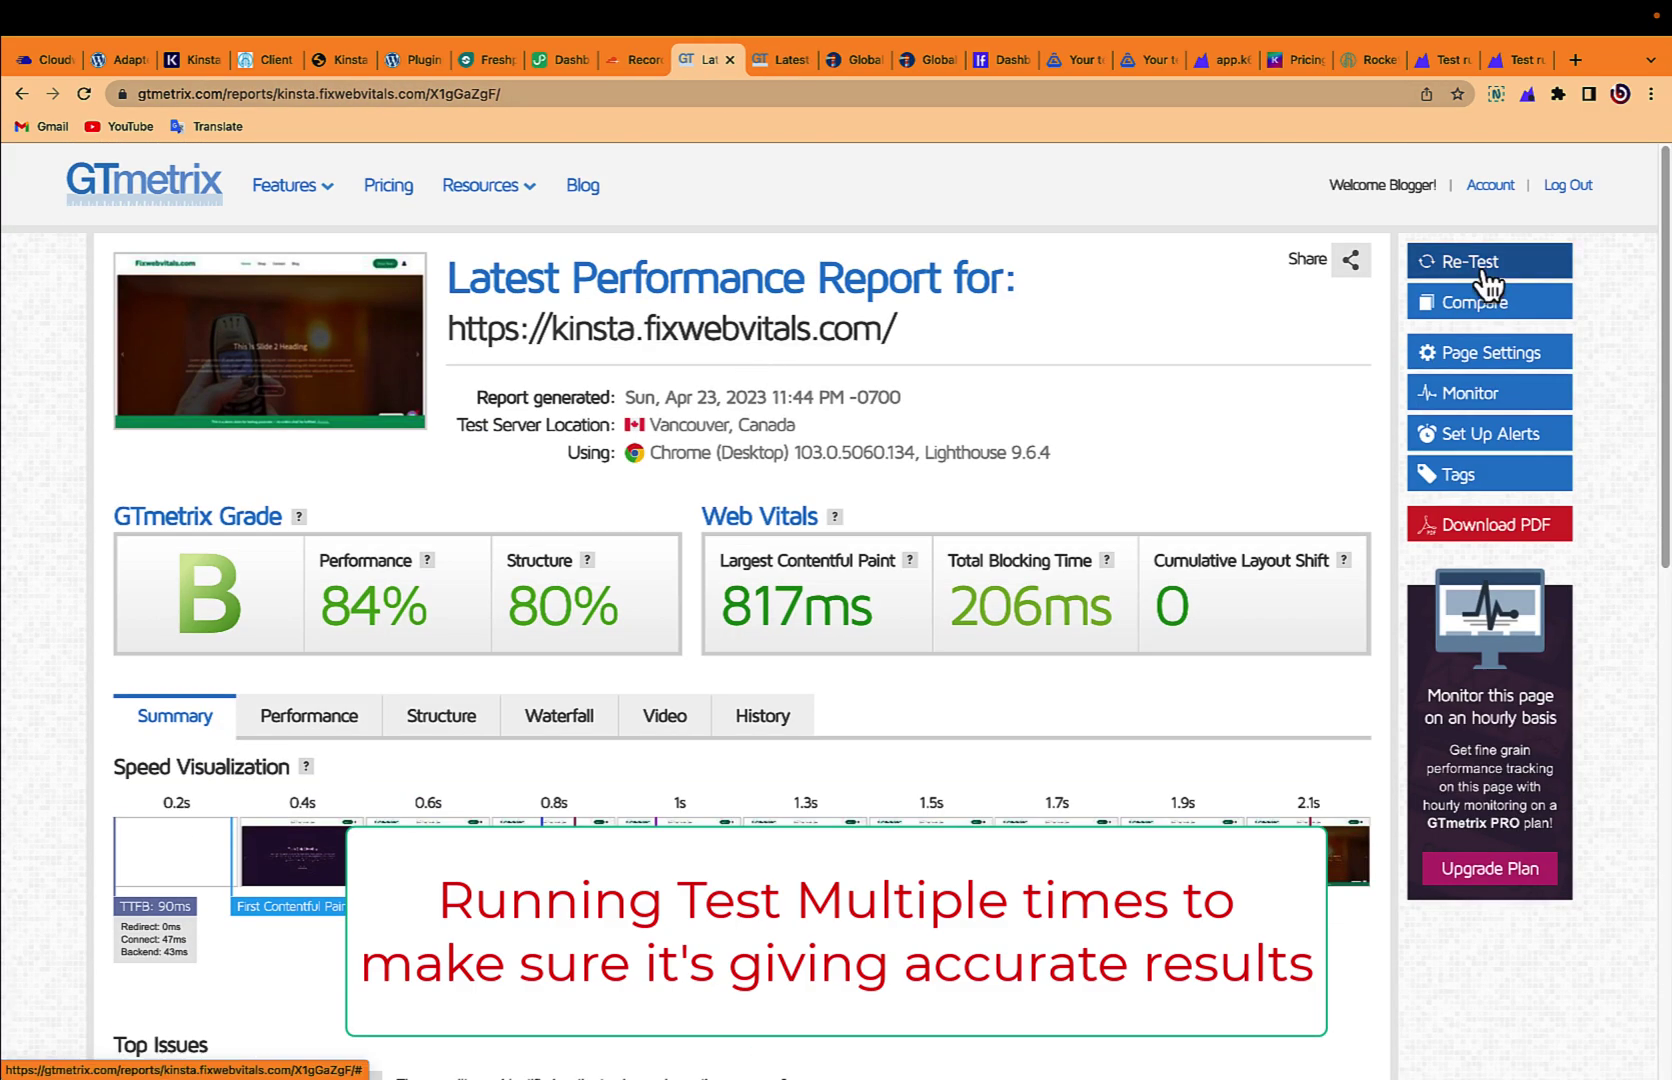
pyautogui.click(1489, 269)
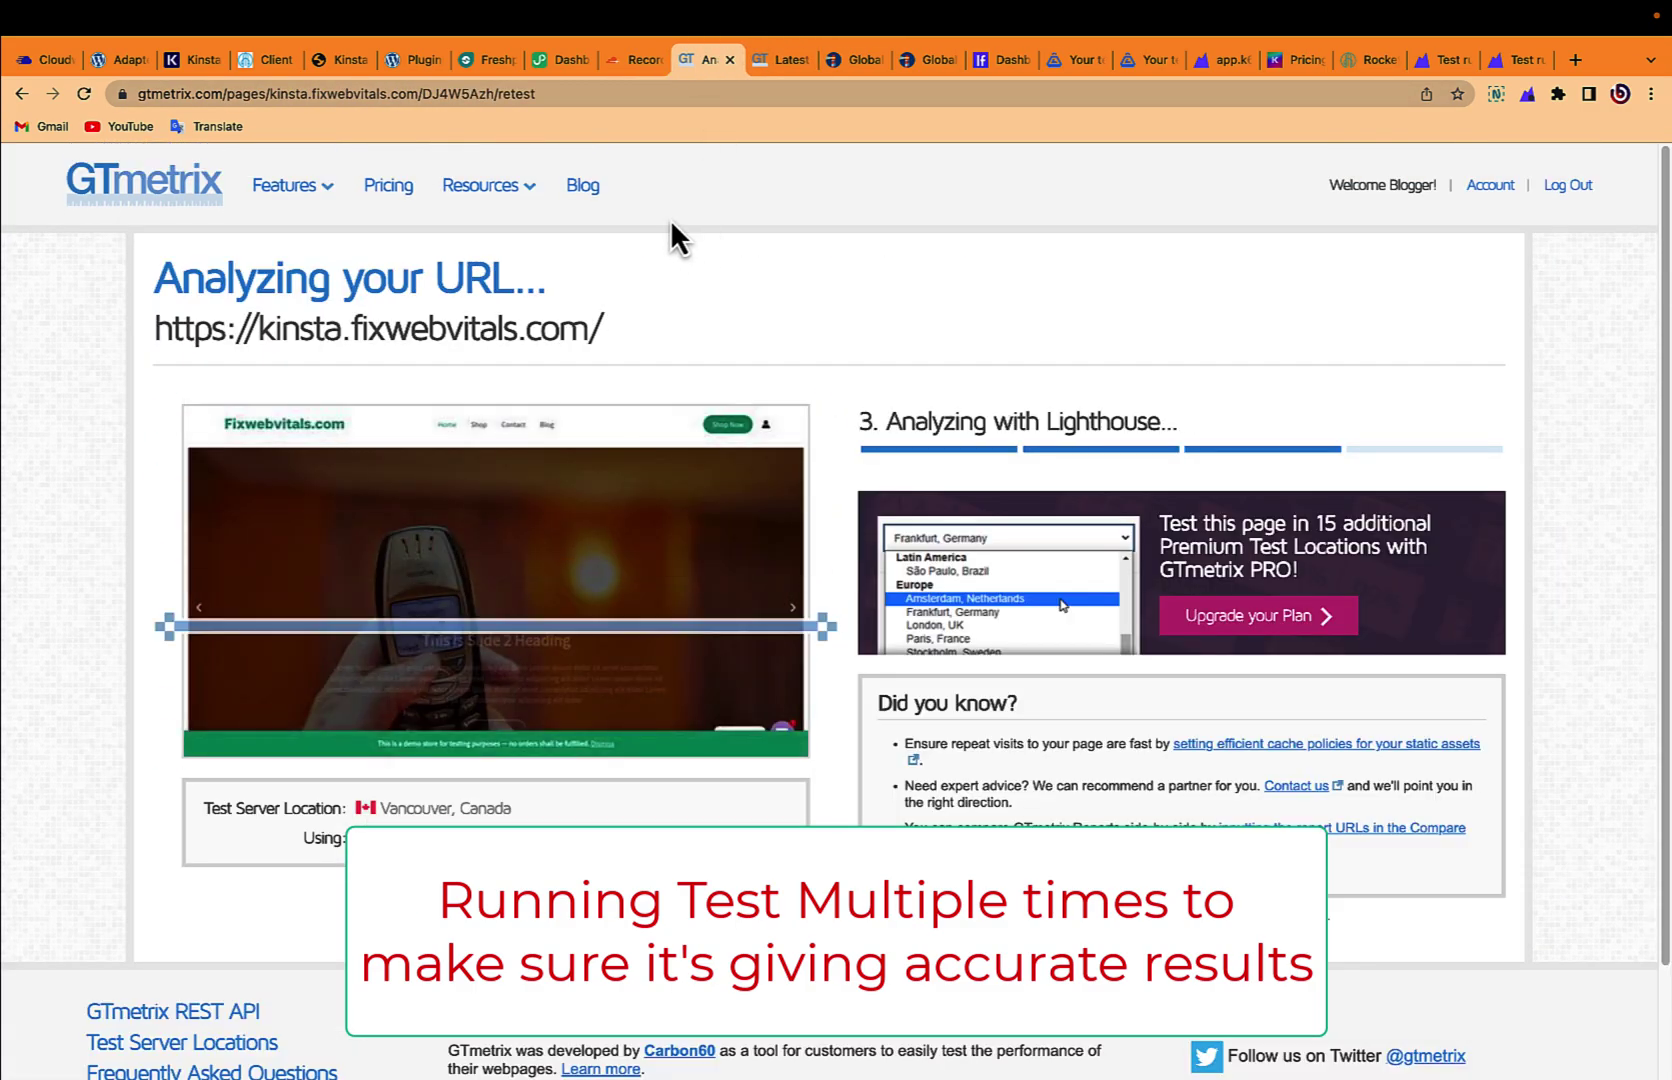
# Step: Check the Rocket re-test's progress and review the new Kinsta GTmetrix report's speed visualization, top issues and page details
pyautogui.moveTo(789, 59); pyautogui.dragTo(707, 62)
pyautogui.moveTo(343, 592); pyautogui.dragTo(682, 596)
pyautogui.click(767, 68)
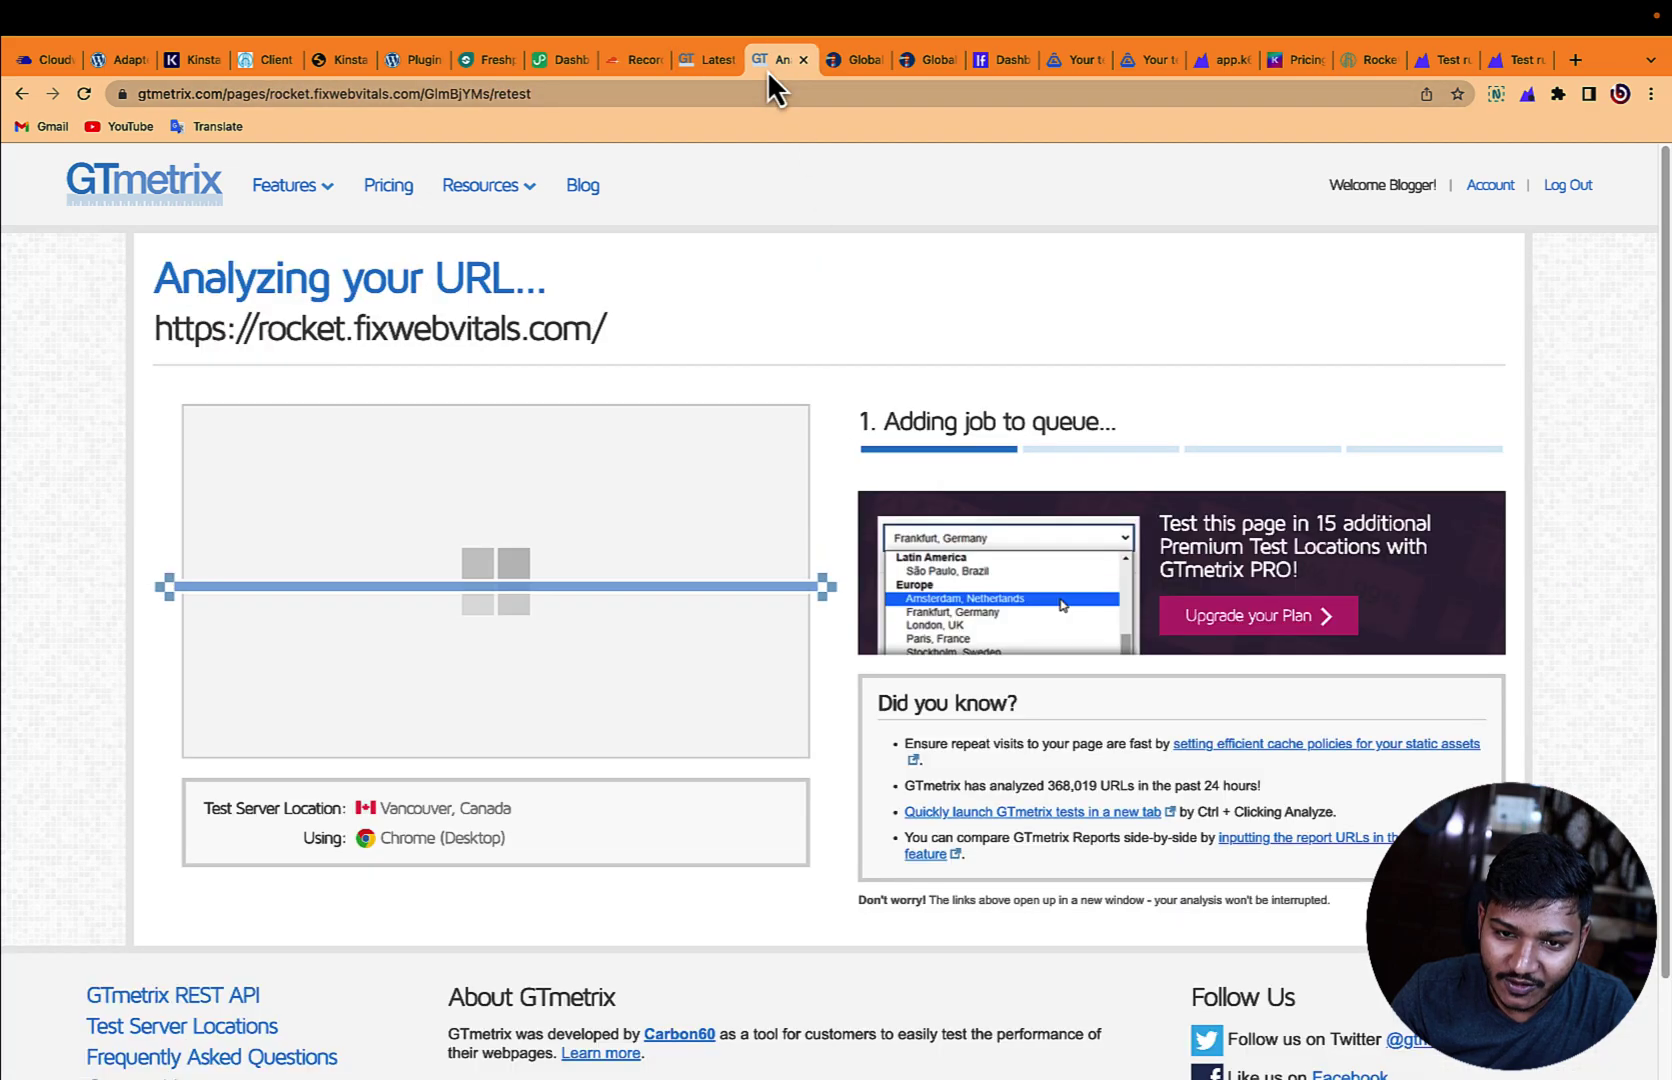
pyautogui.click(698, 65)
pyautogui.scroll(-10, 415, 575)
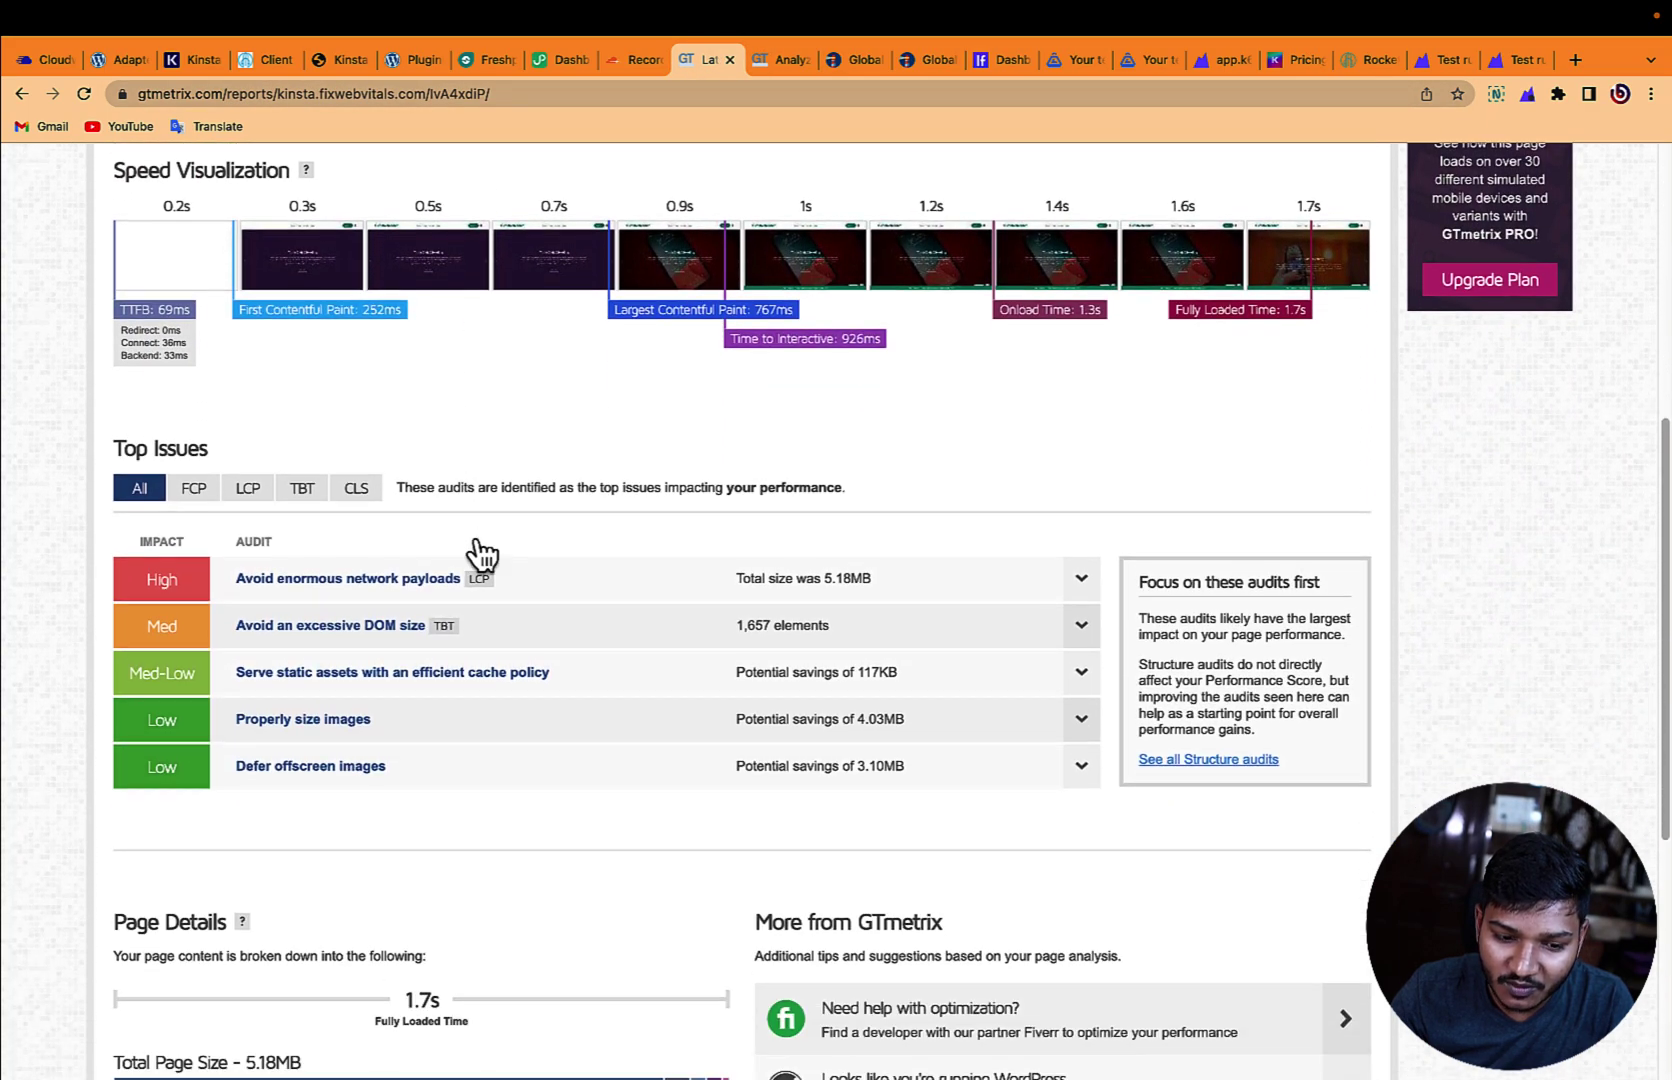
pyautogui.scroll(4, 670, 437)
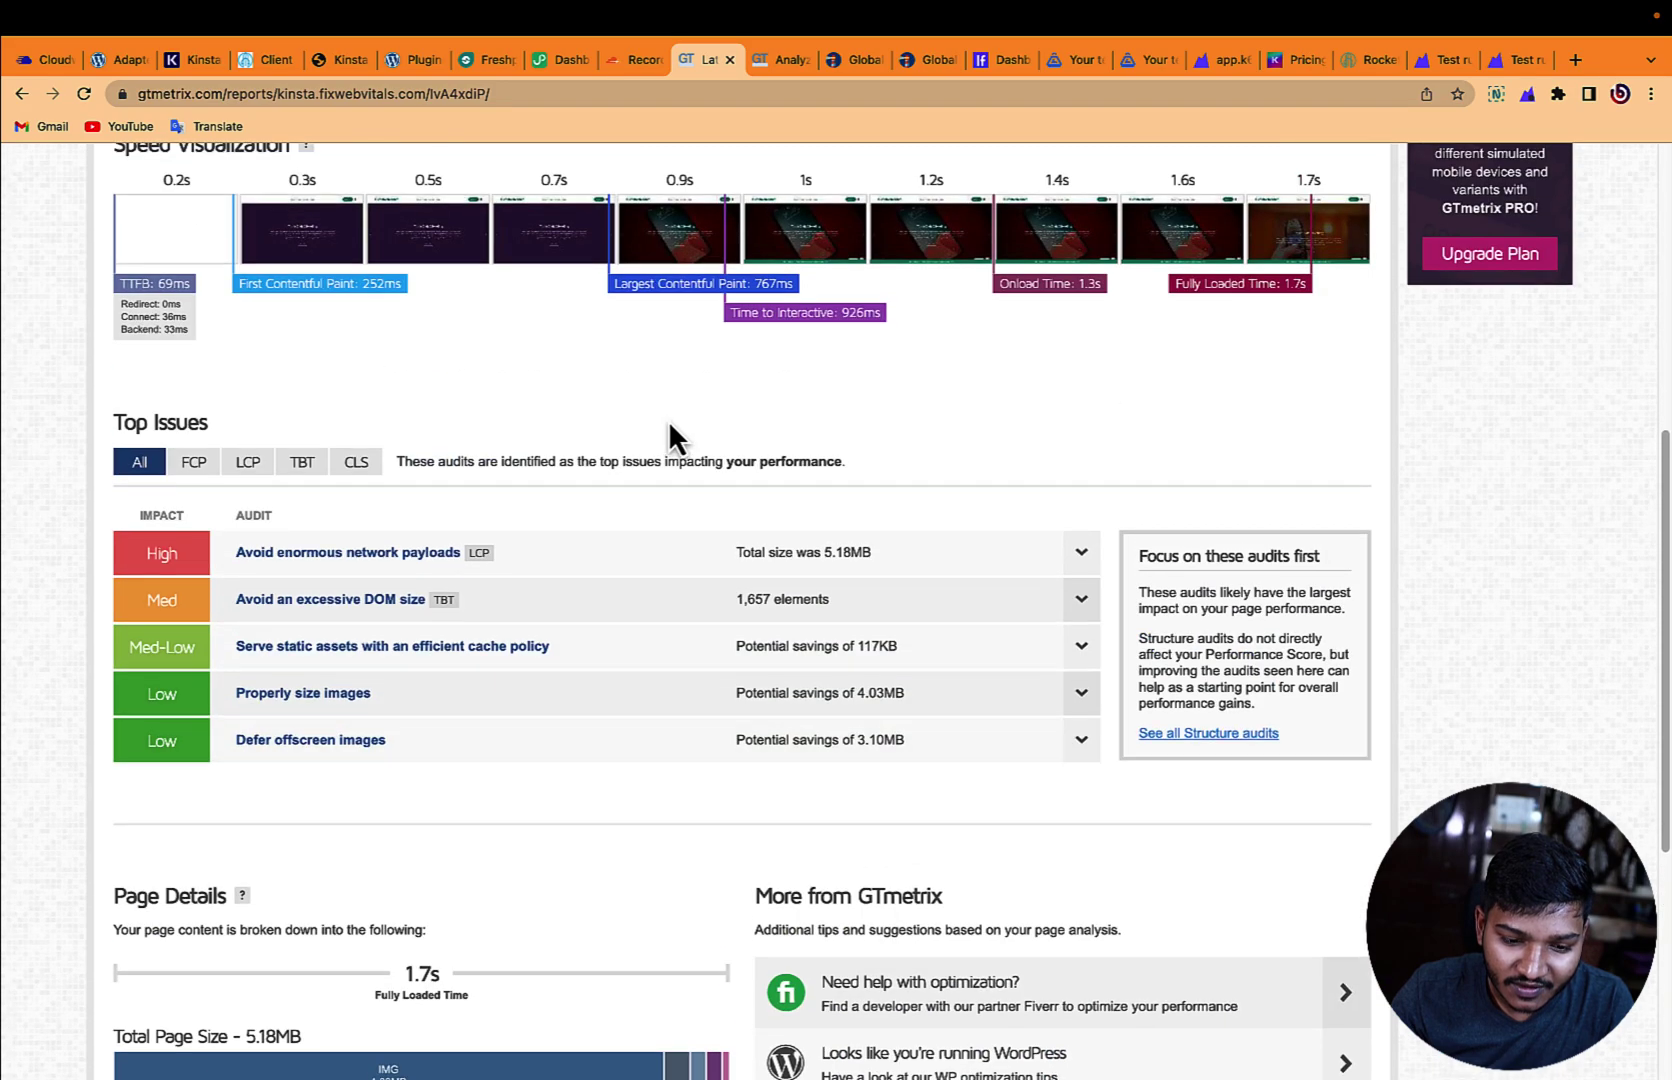
pyautogui.scroll(-4, 560, 520)
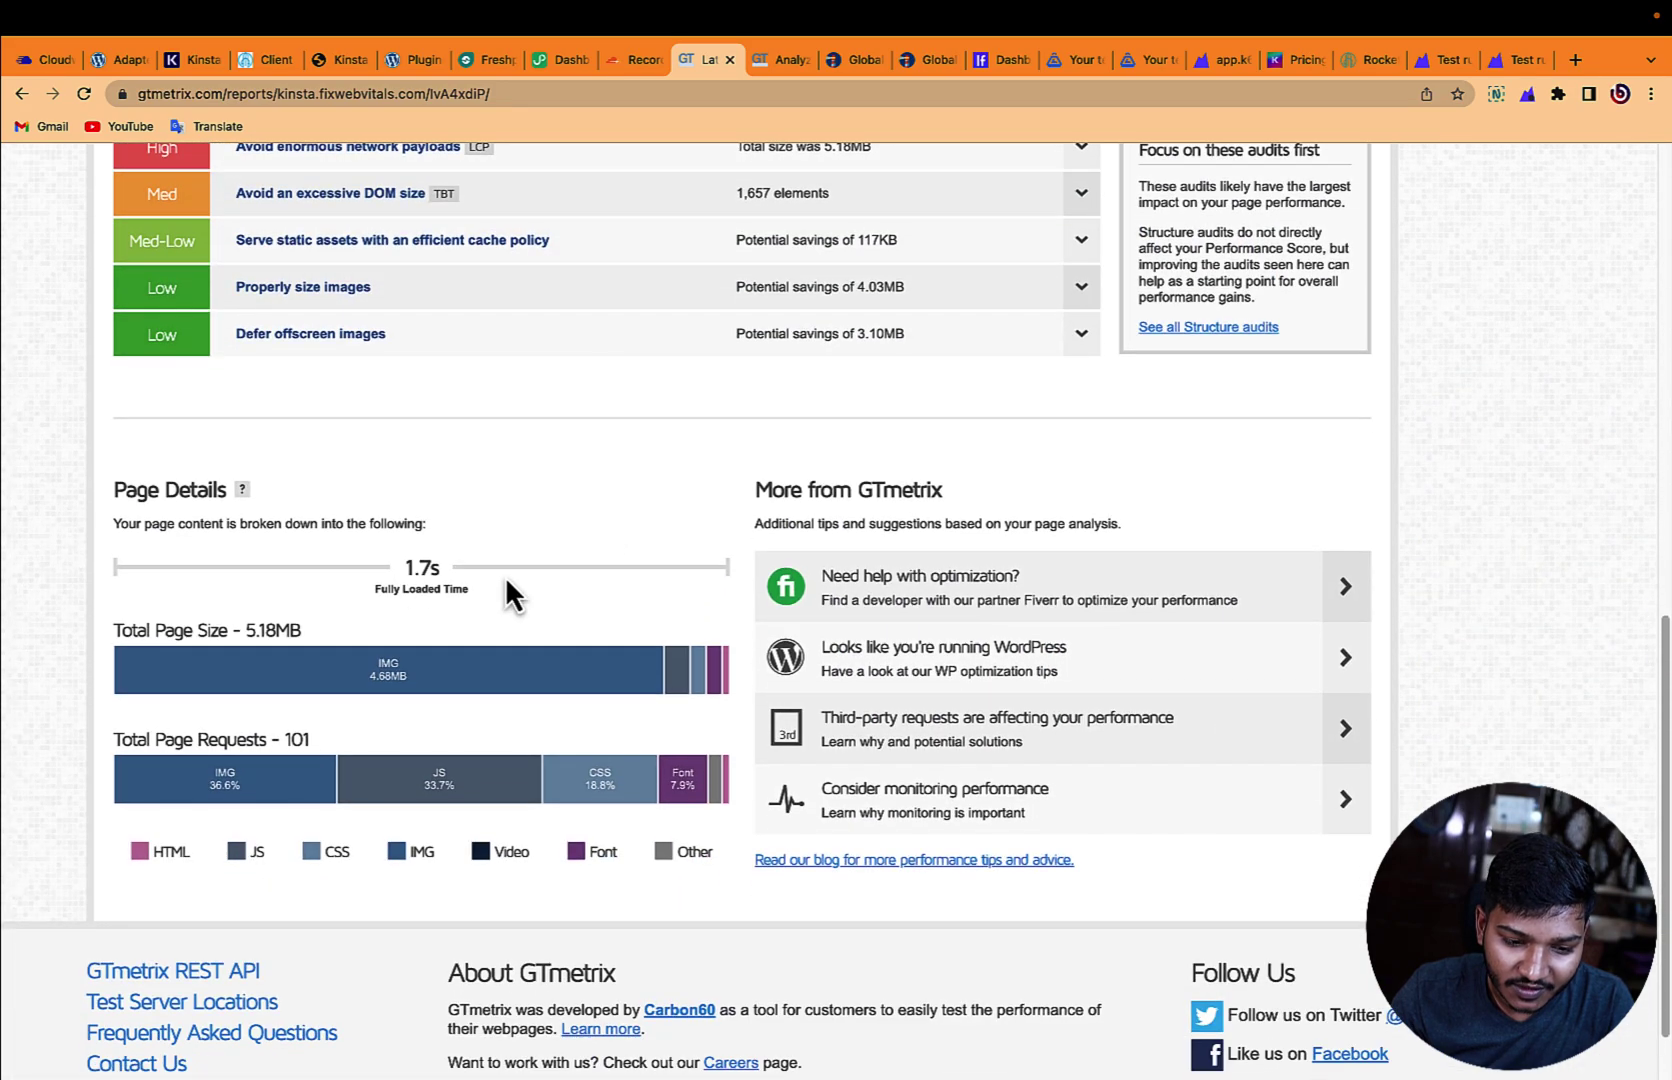
pyautogui.click(368, 622)
pyautogui.scroll(12, 835, 229)
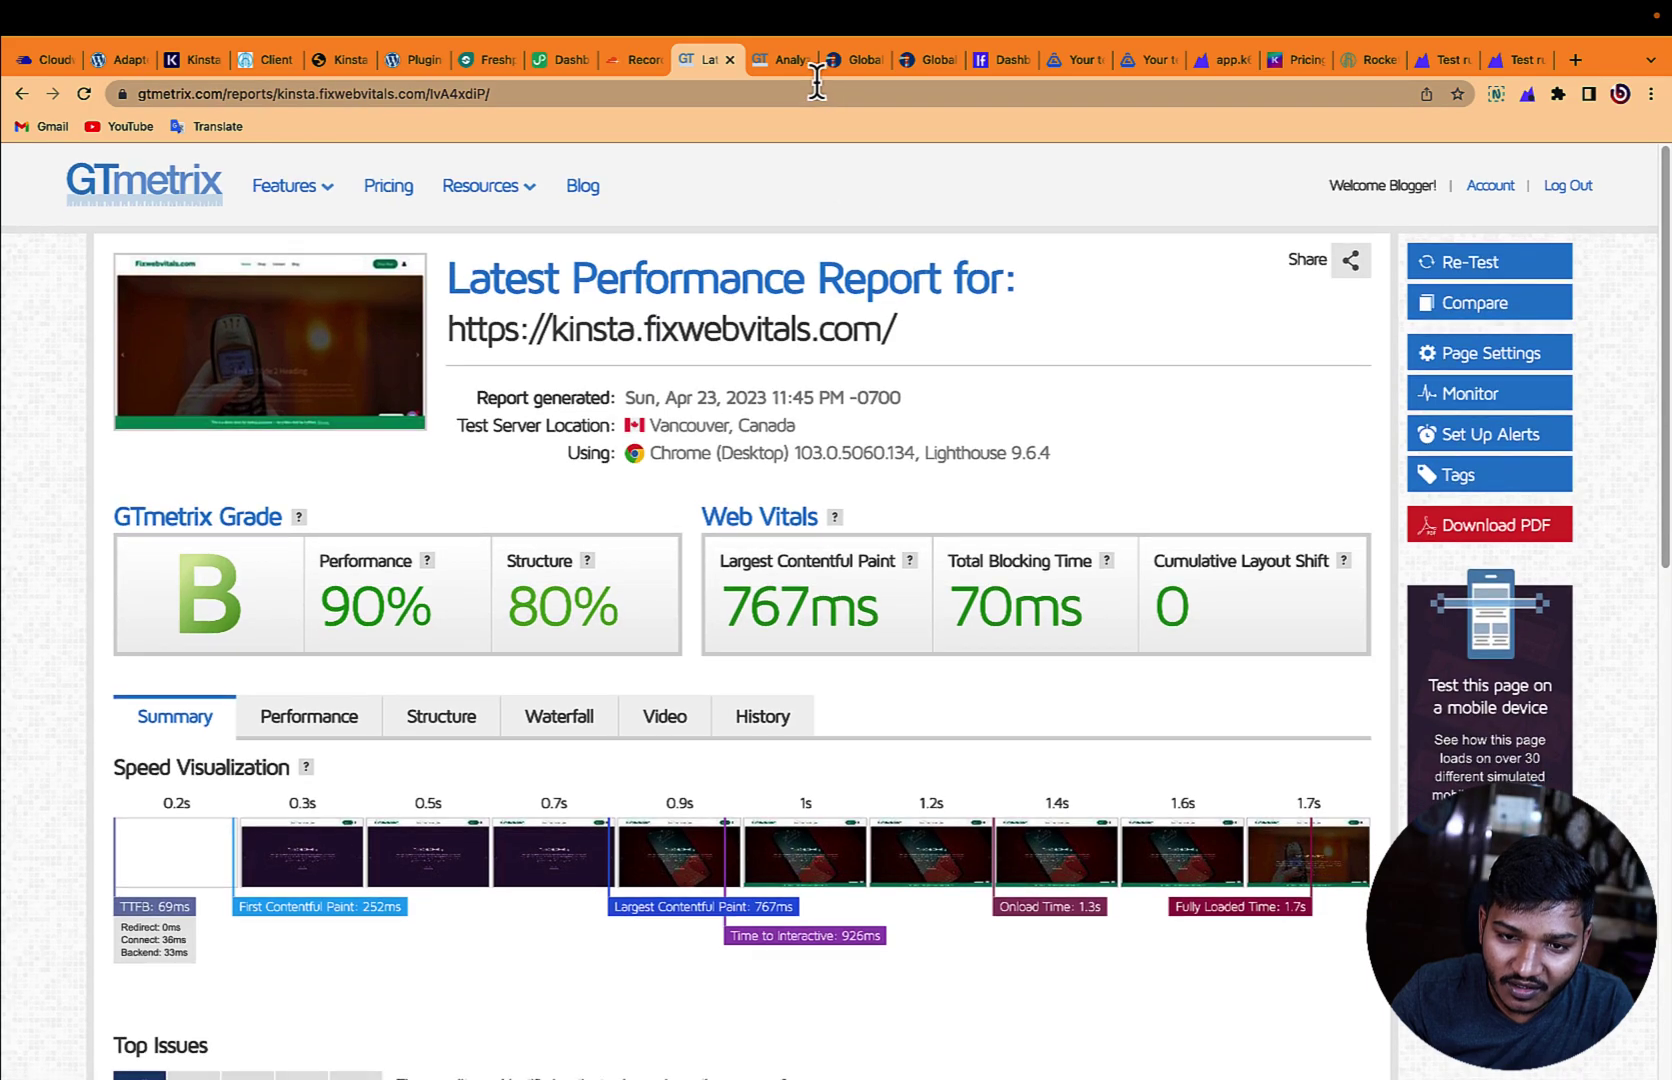
# Step: Check the Rocket GTmetrix re-test until its report is ready, and view the Kinsta performance and structure scores alongside it
pyautogui.click(782, 62)
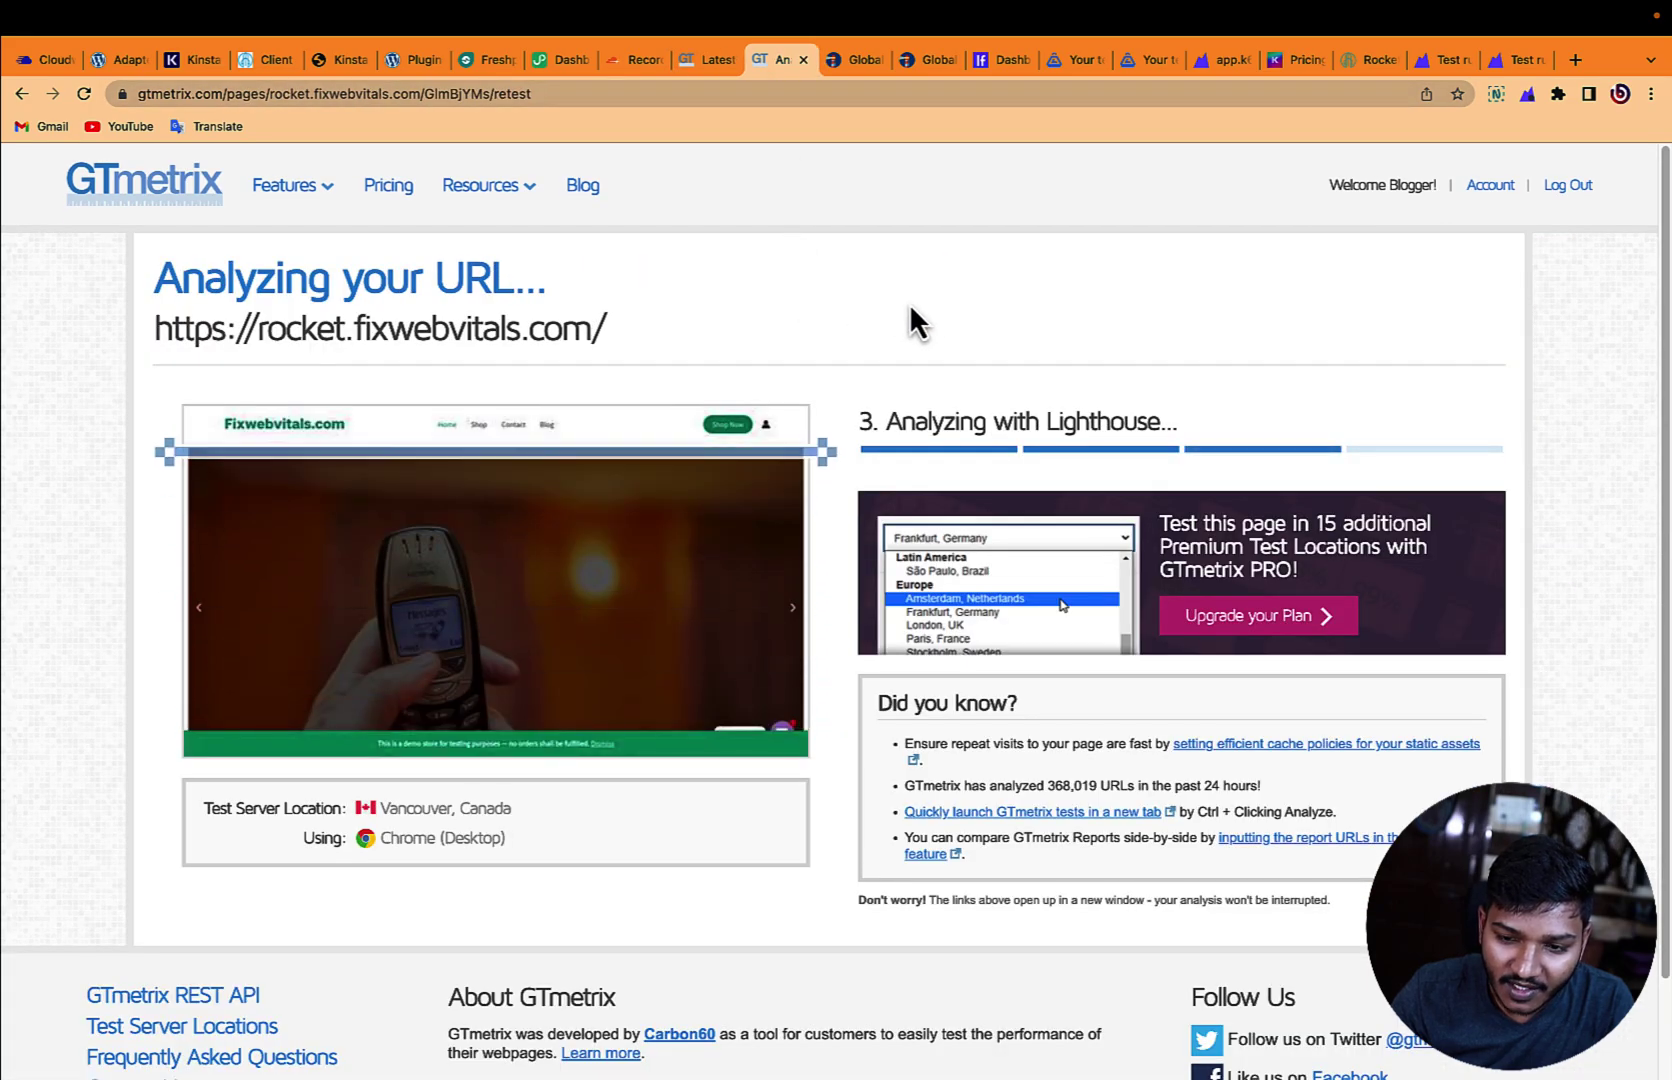
pyautogui.moveTo(900, 421); pyautogui.dragTo(1147, 393)
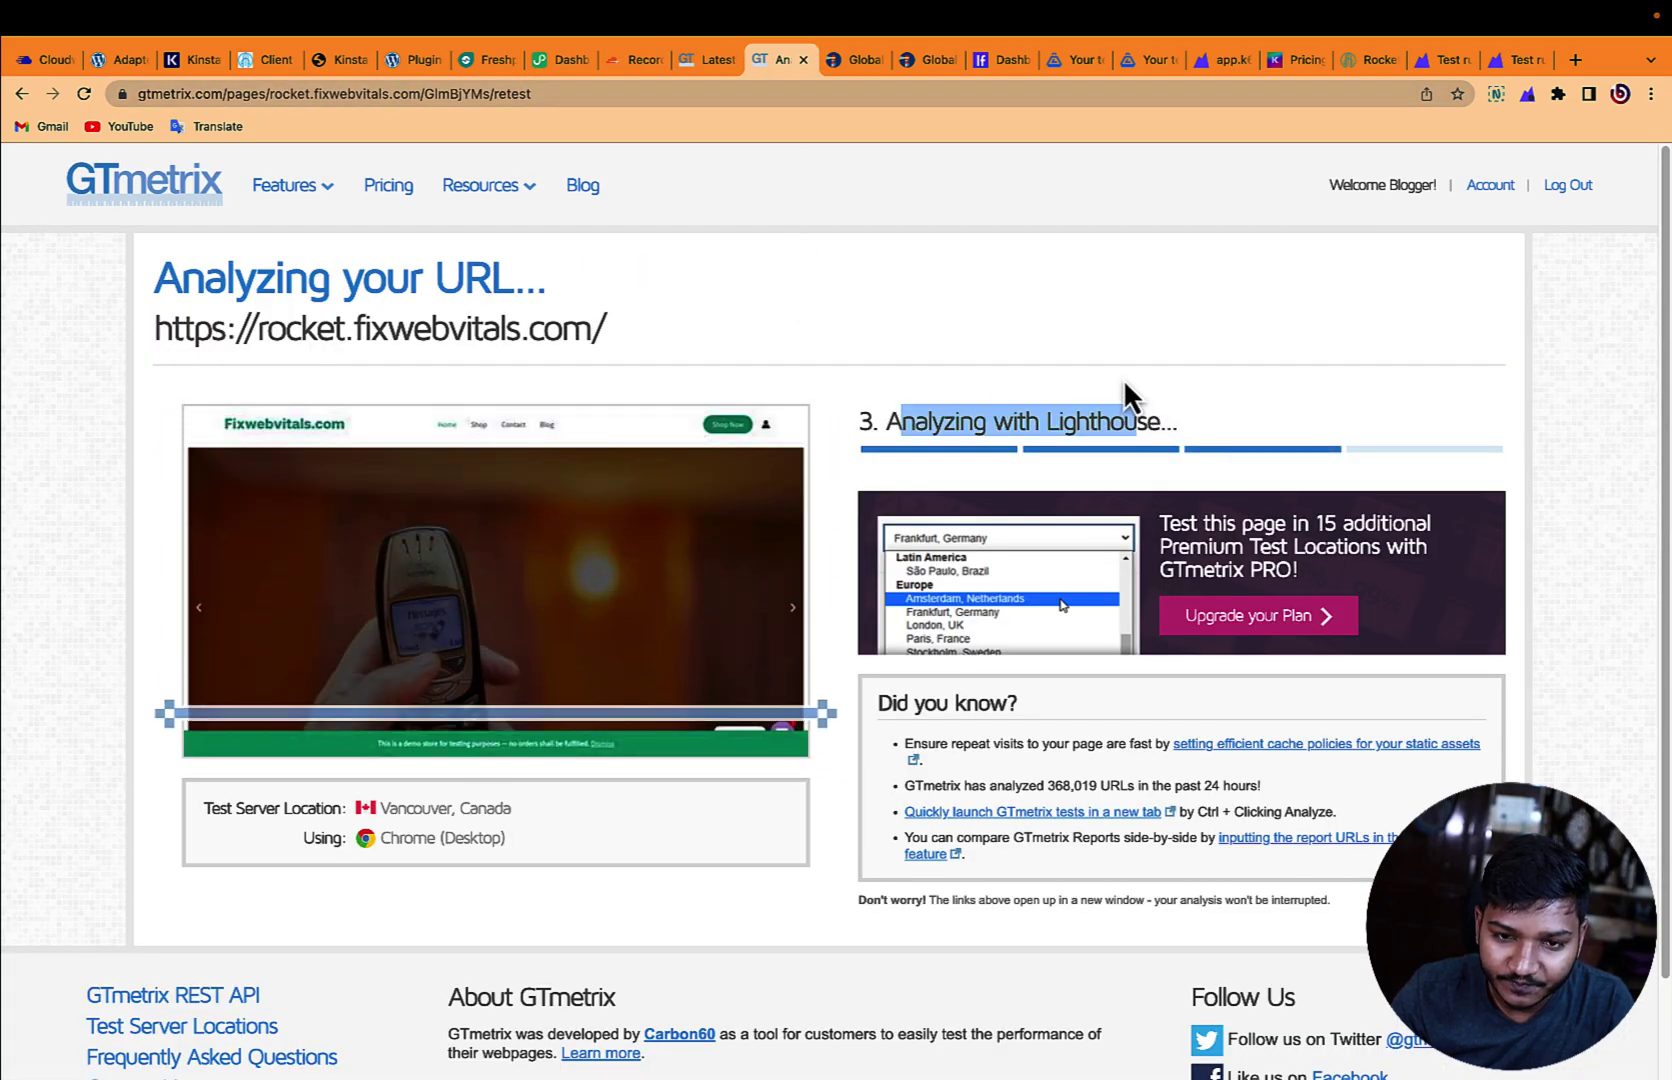
pyautogui.click(704, 62)
pyautogui.moveTo(437, 578); pyautogui.dragTo(347, 600)
pyautogui.click(318, 585)
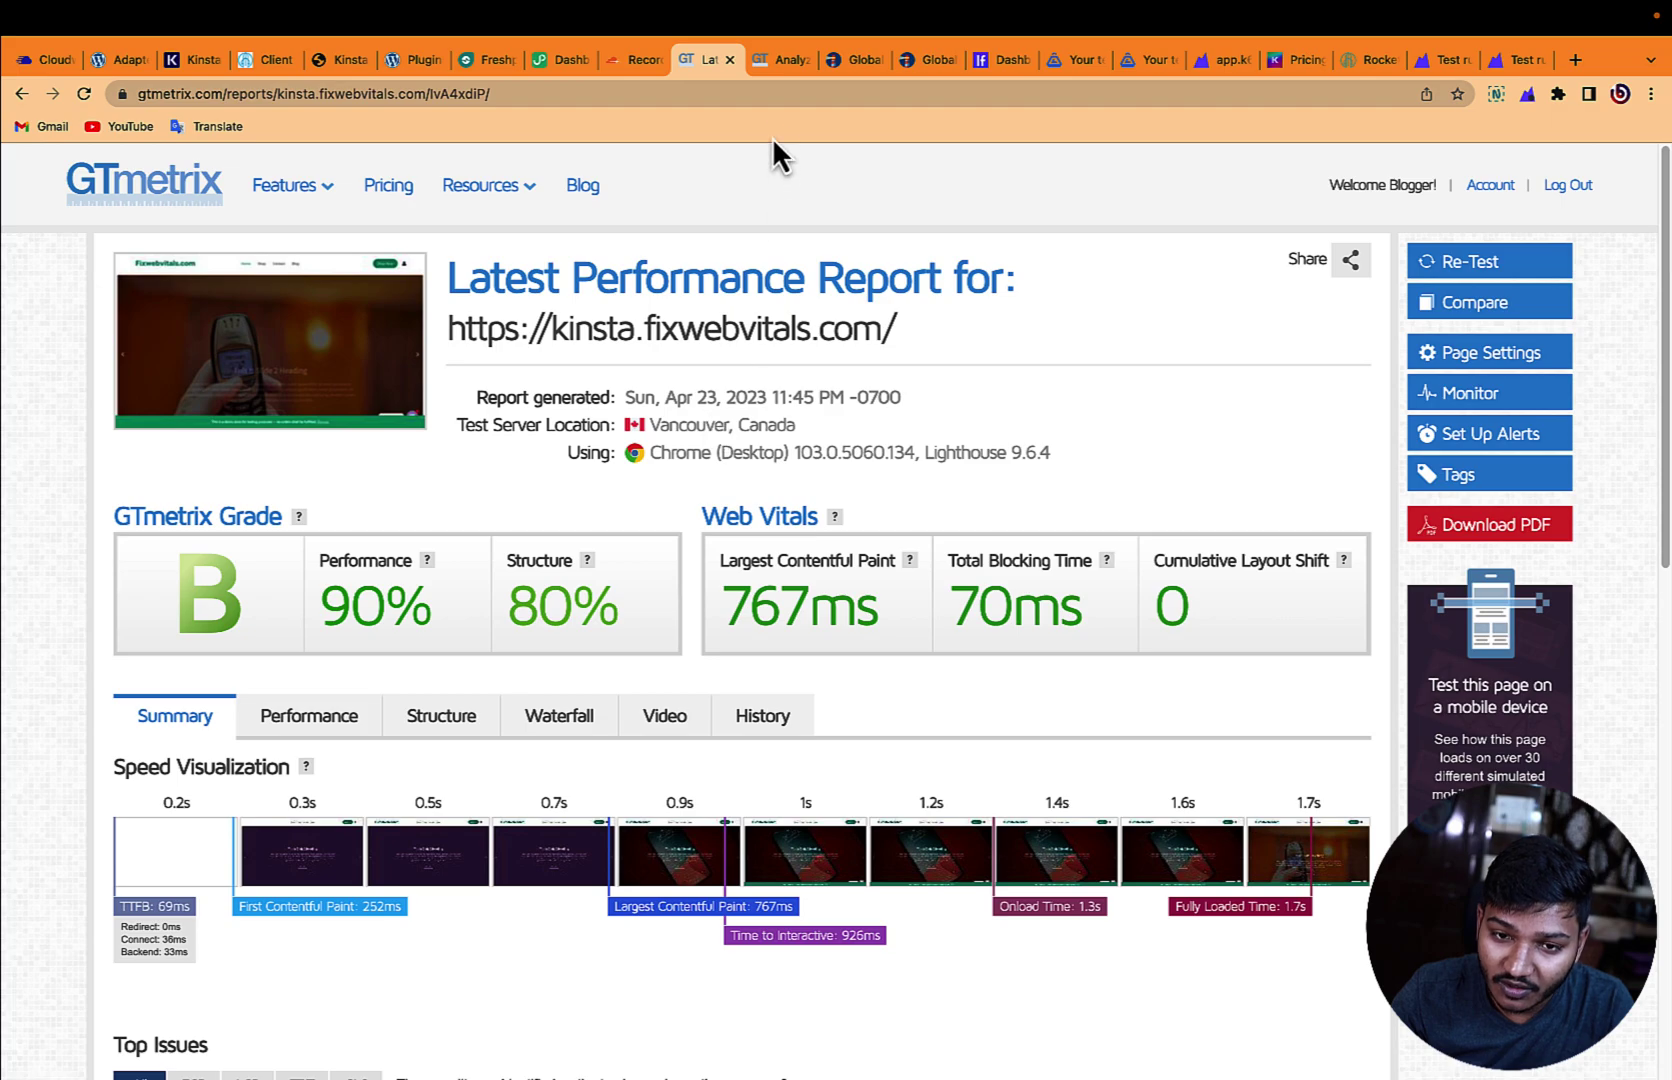
pyautogui.click(779, 62)
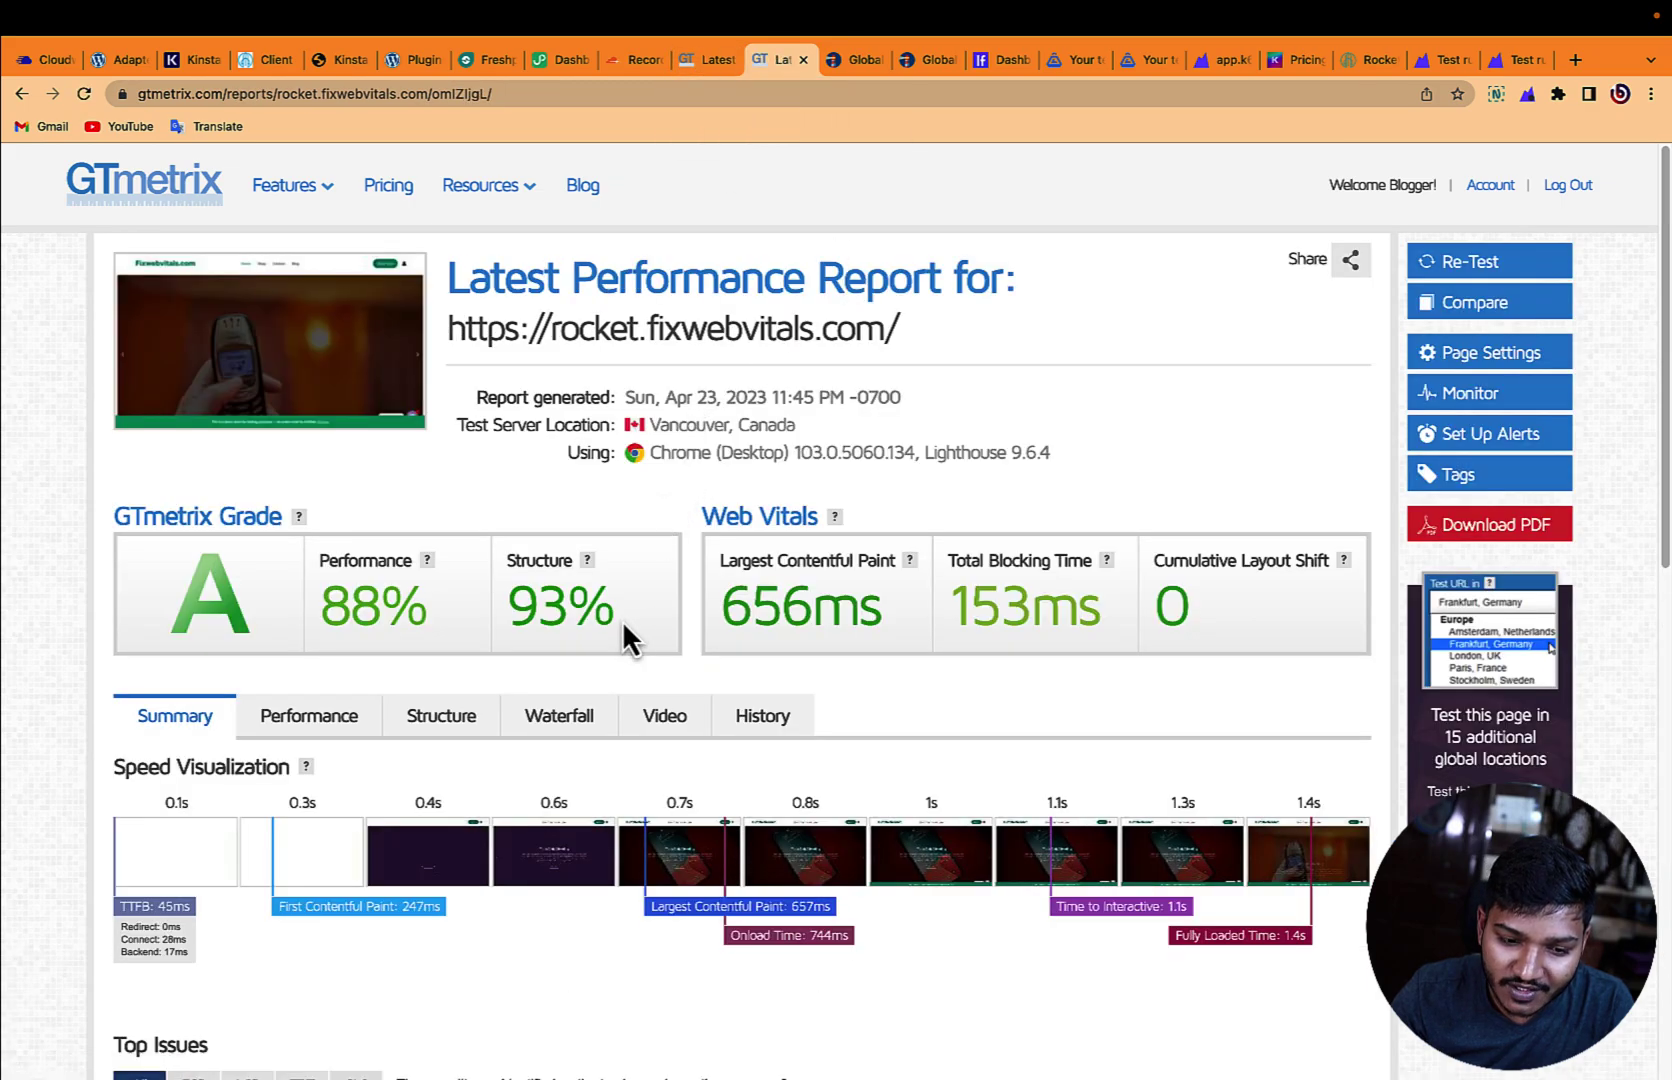
# Step: Return to the GTmetrix dashboard and generate a side-by-side comparison of the rocket.fixwebvitals.com and kinsta.fixwebvitals.com reports
pyautogui.press('super+bracketleft')
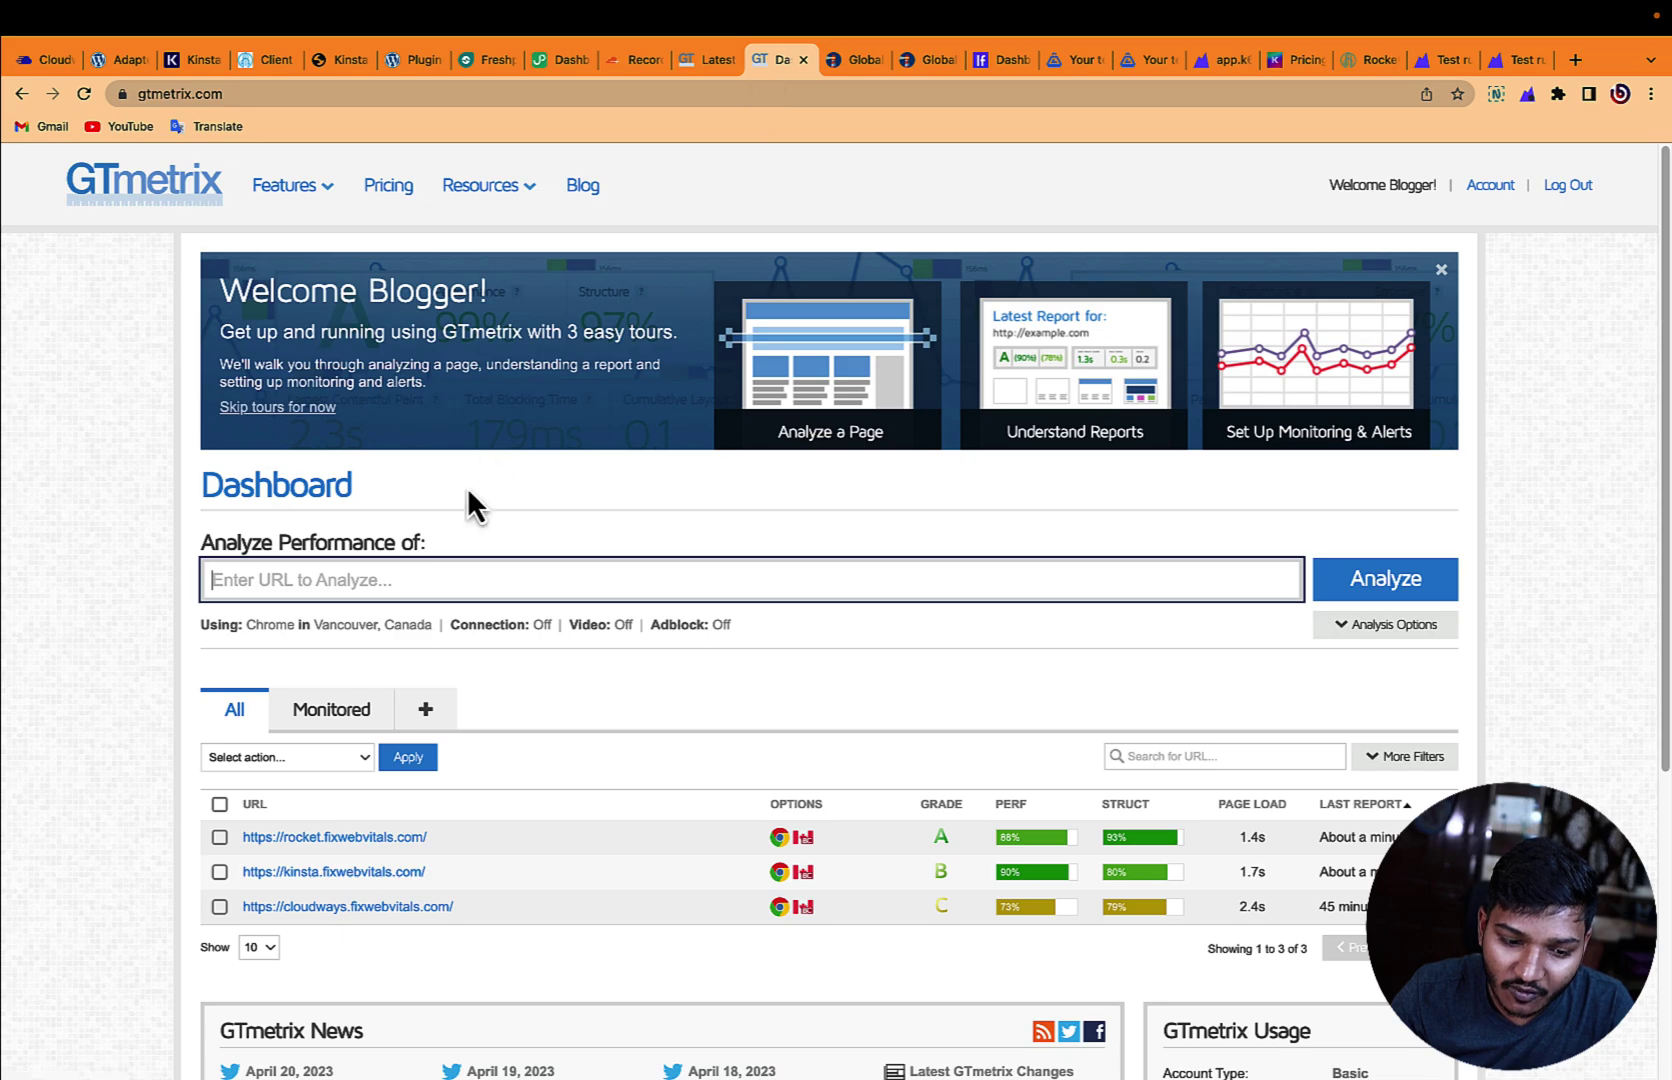
pyautogui.scroll(-1, 268, 845)
pyautogui.click(219, 713)
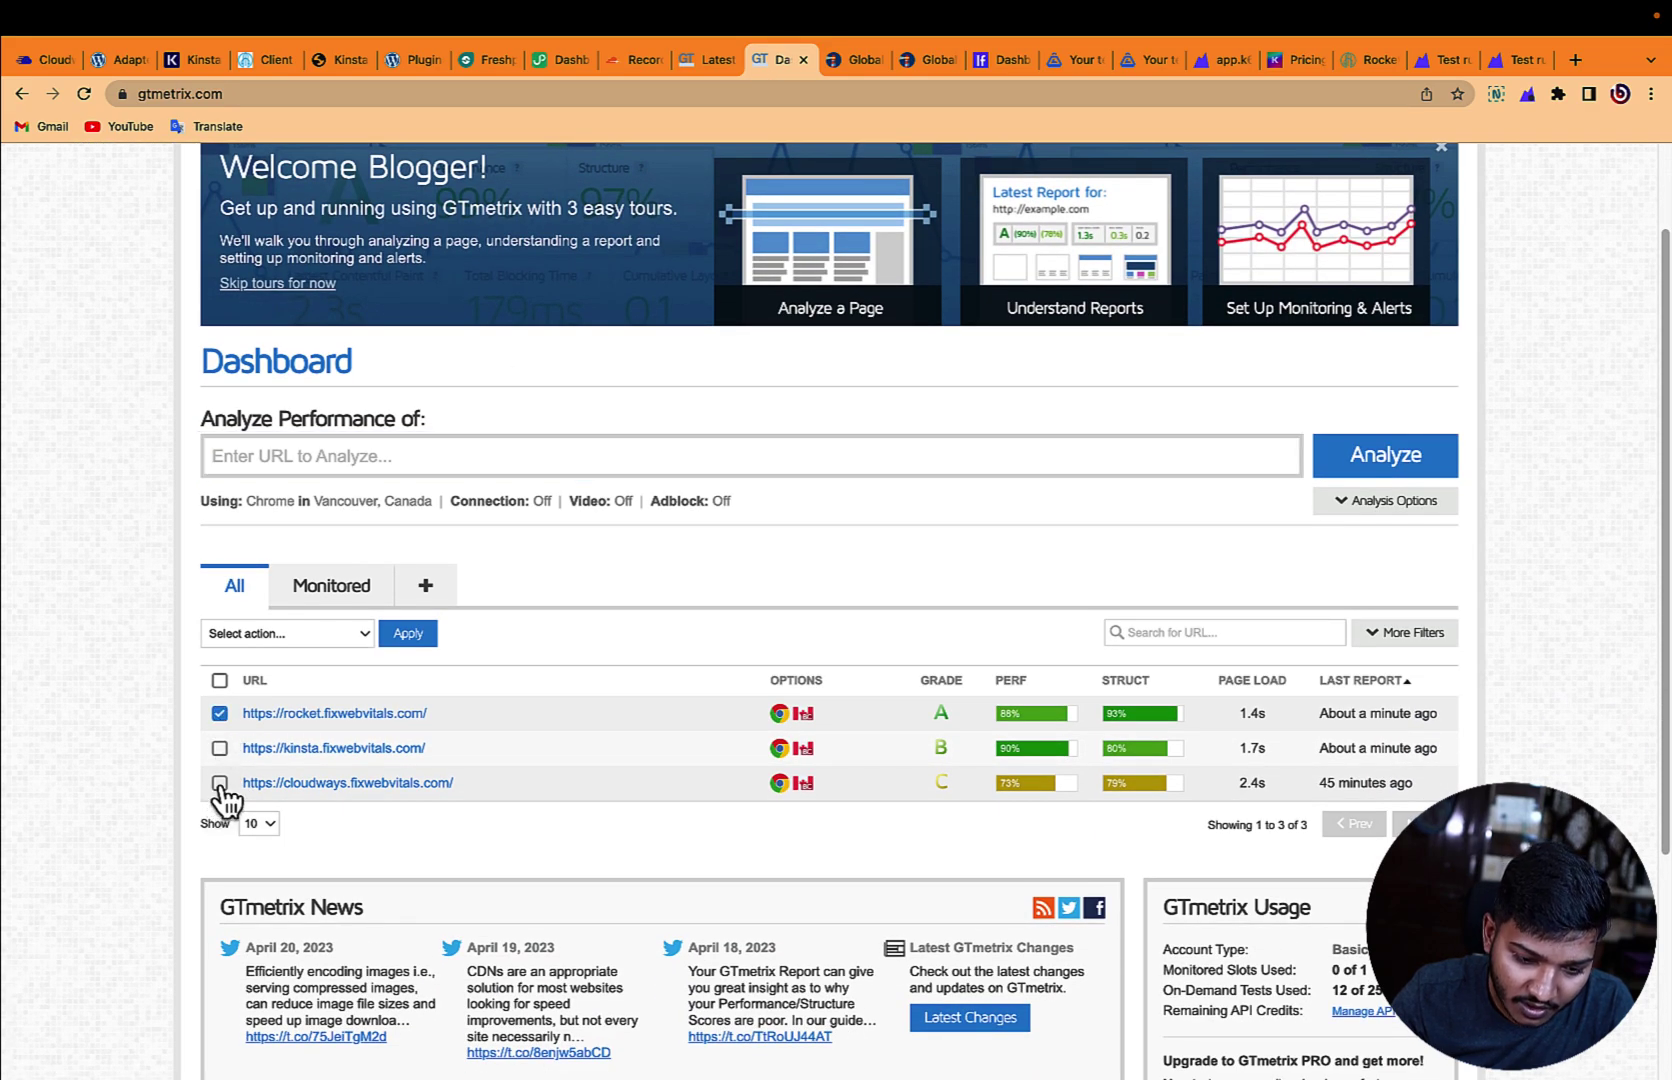
pyautogui.click(219, 748)
pyautogui.click(287, 633)
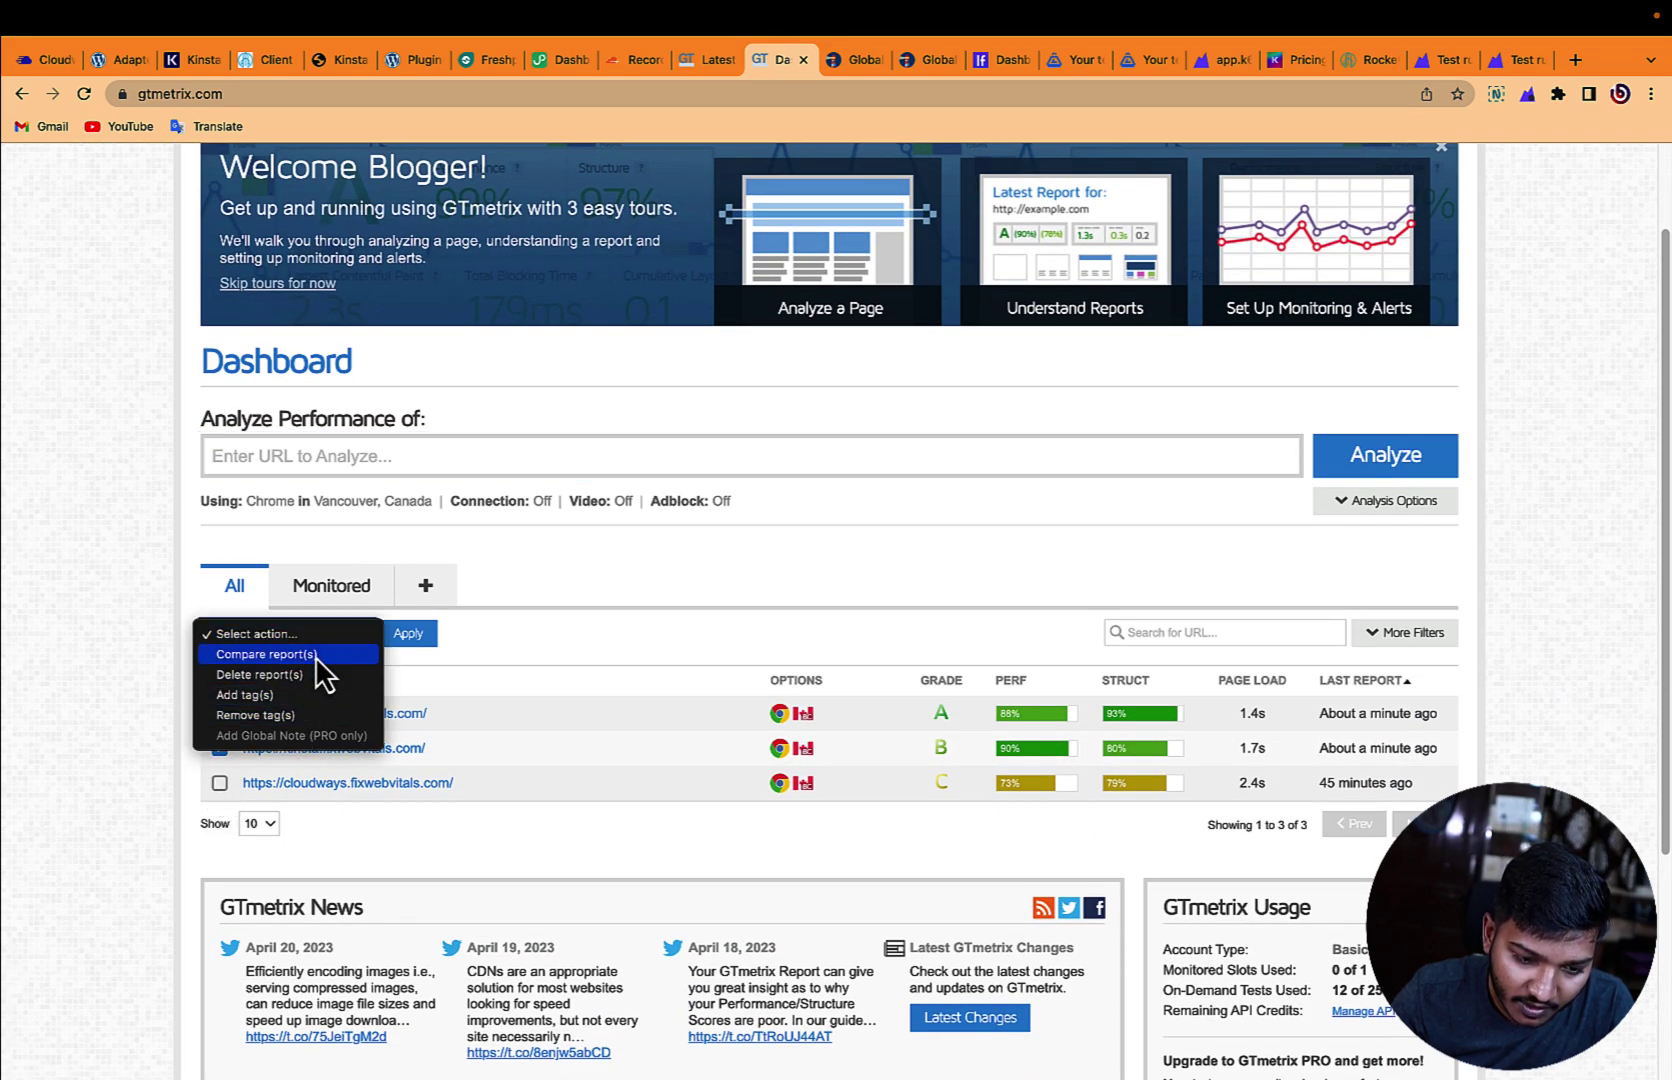
pyautogui.click(318, 654)
pyautogui.click(410, 640)
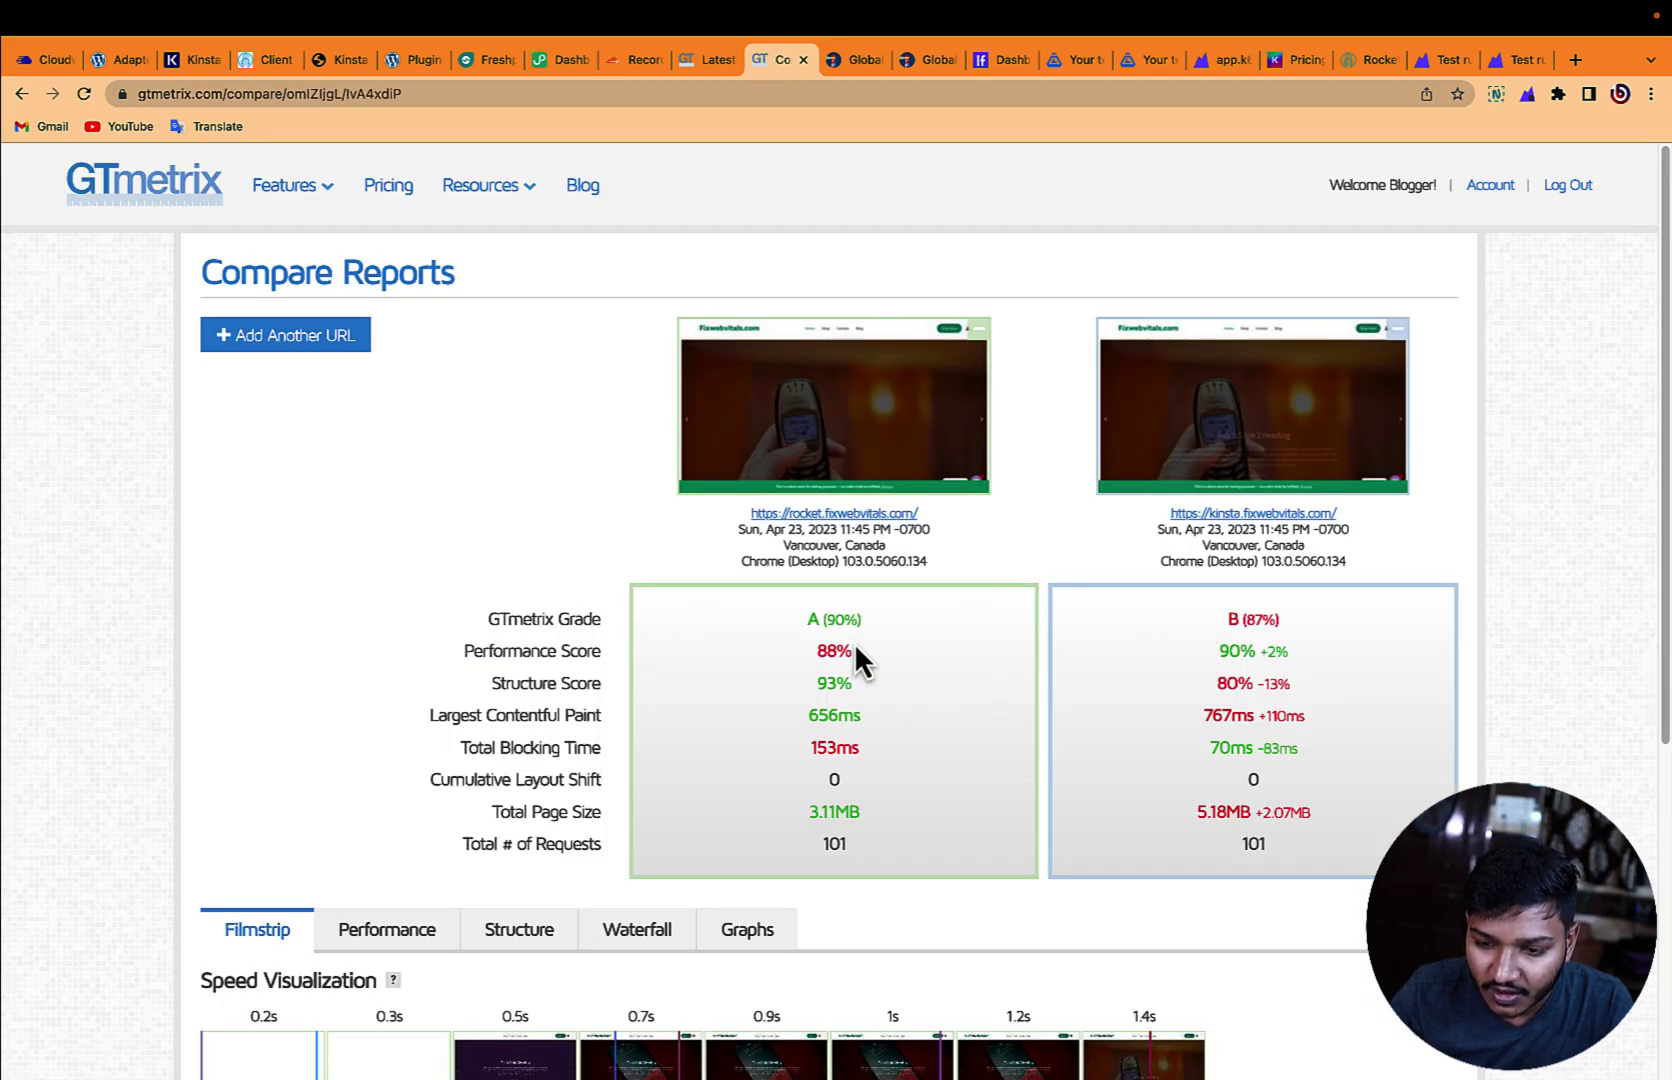
# Step: Examine the comparison's summary for both sites, including GTmetrix grade, total page size and number of requests
pyautogui.scroll(-2, 950, 645)
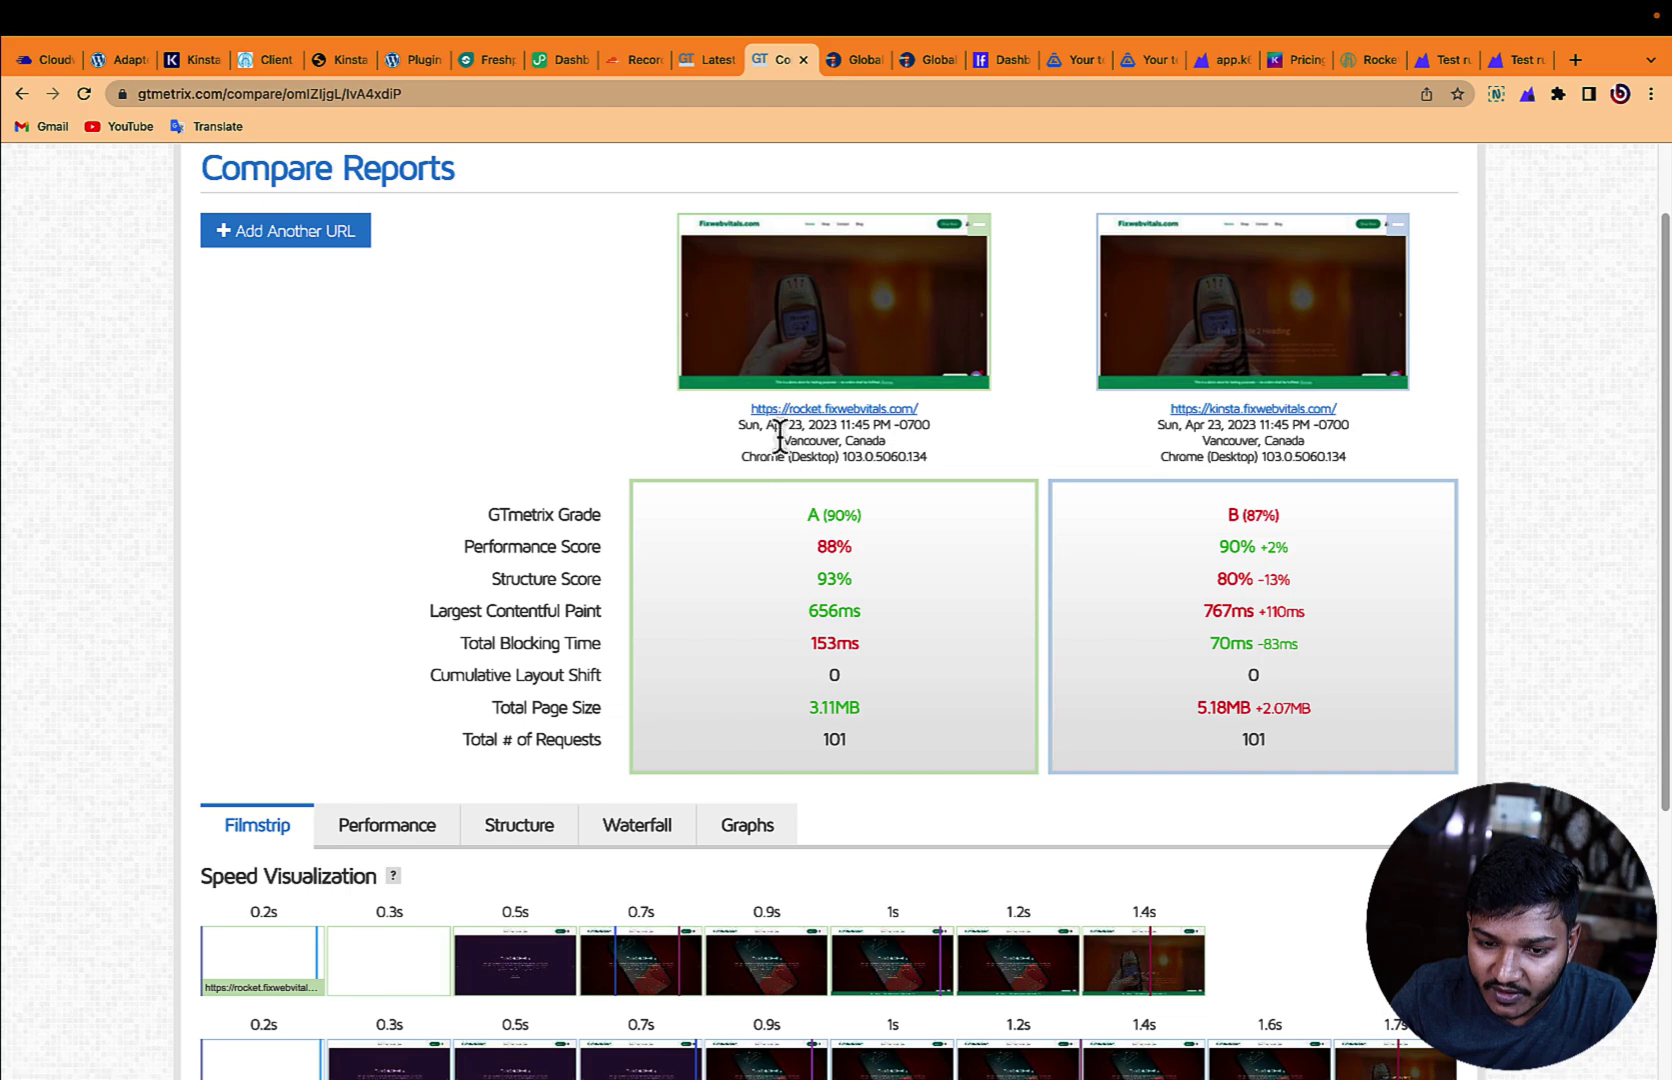
pyautogui.moveTo(1224, 515); pyautogui.dragTo(1284, 522)
pyautogui.scroll(-2, 871, 654)
pyautogui.moveTo(805, 641); pyautogui.dragTo(1014, 648)
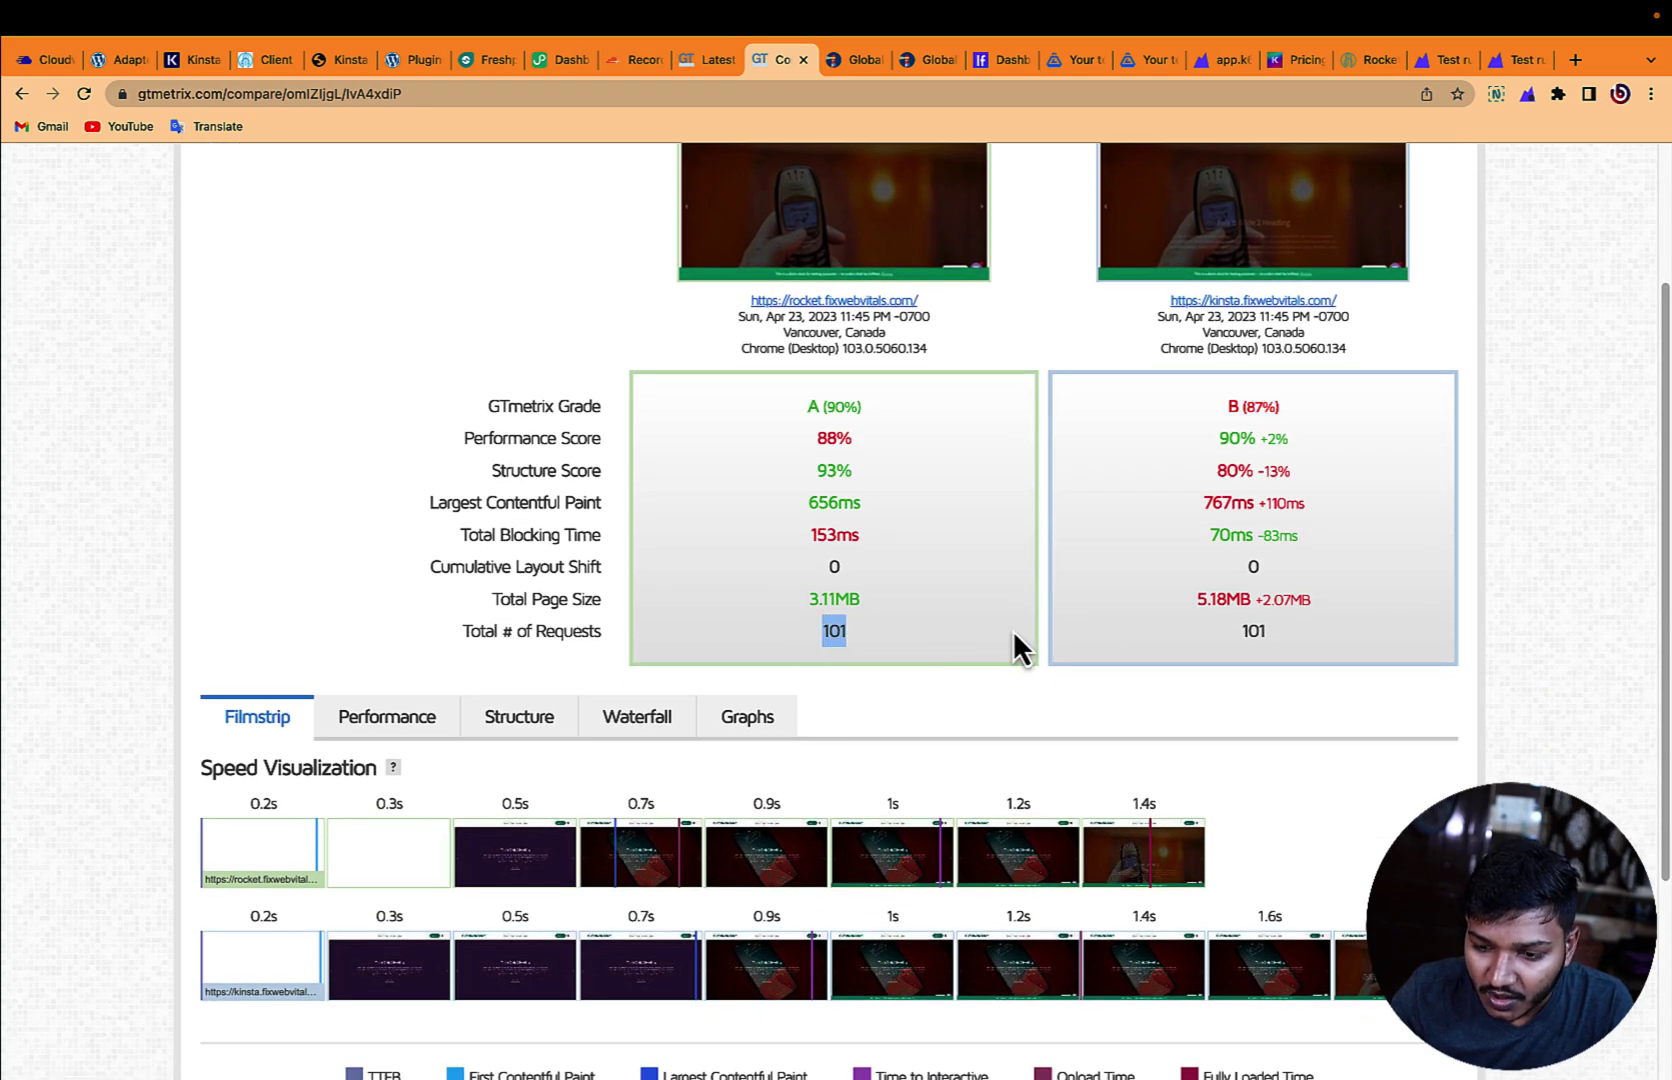
pyautogui.moveTo(1185, 606); pyautogui.dragTo(1274, 590)
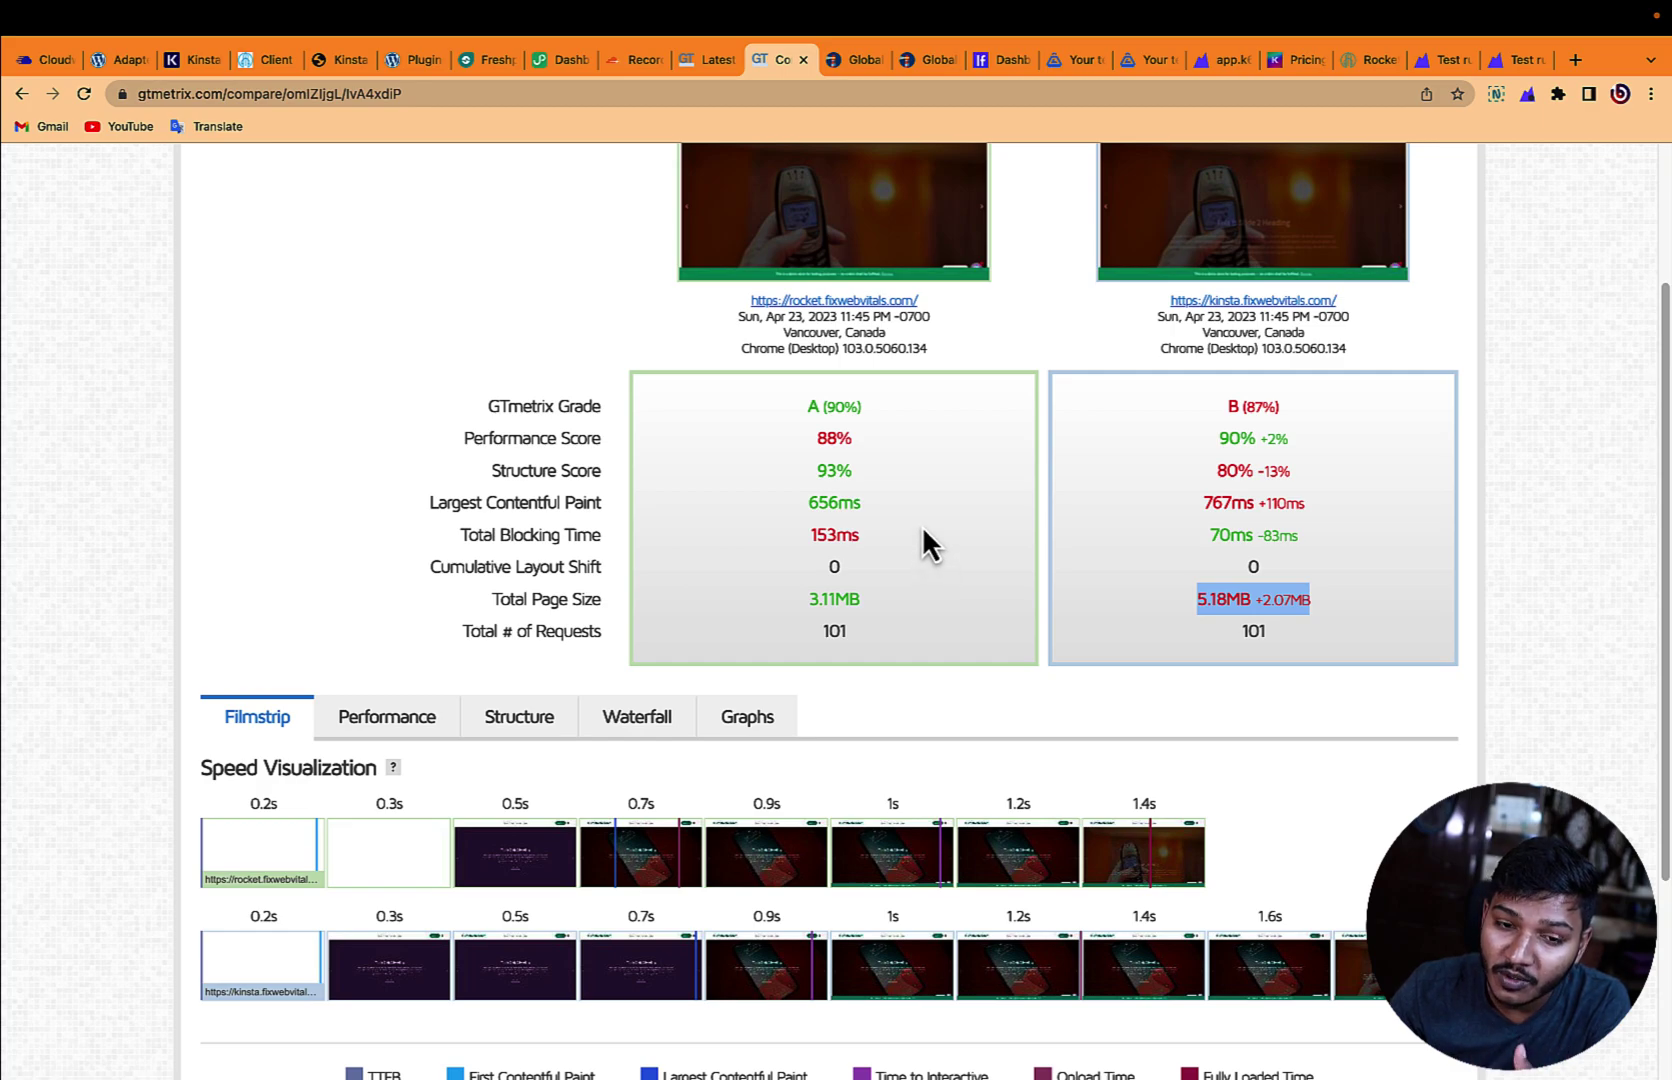
pyautogui.moveTo(838, 395); pyautogui.dragTo(862, 643)
pyautogui.click(937, 631)
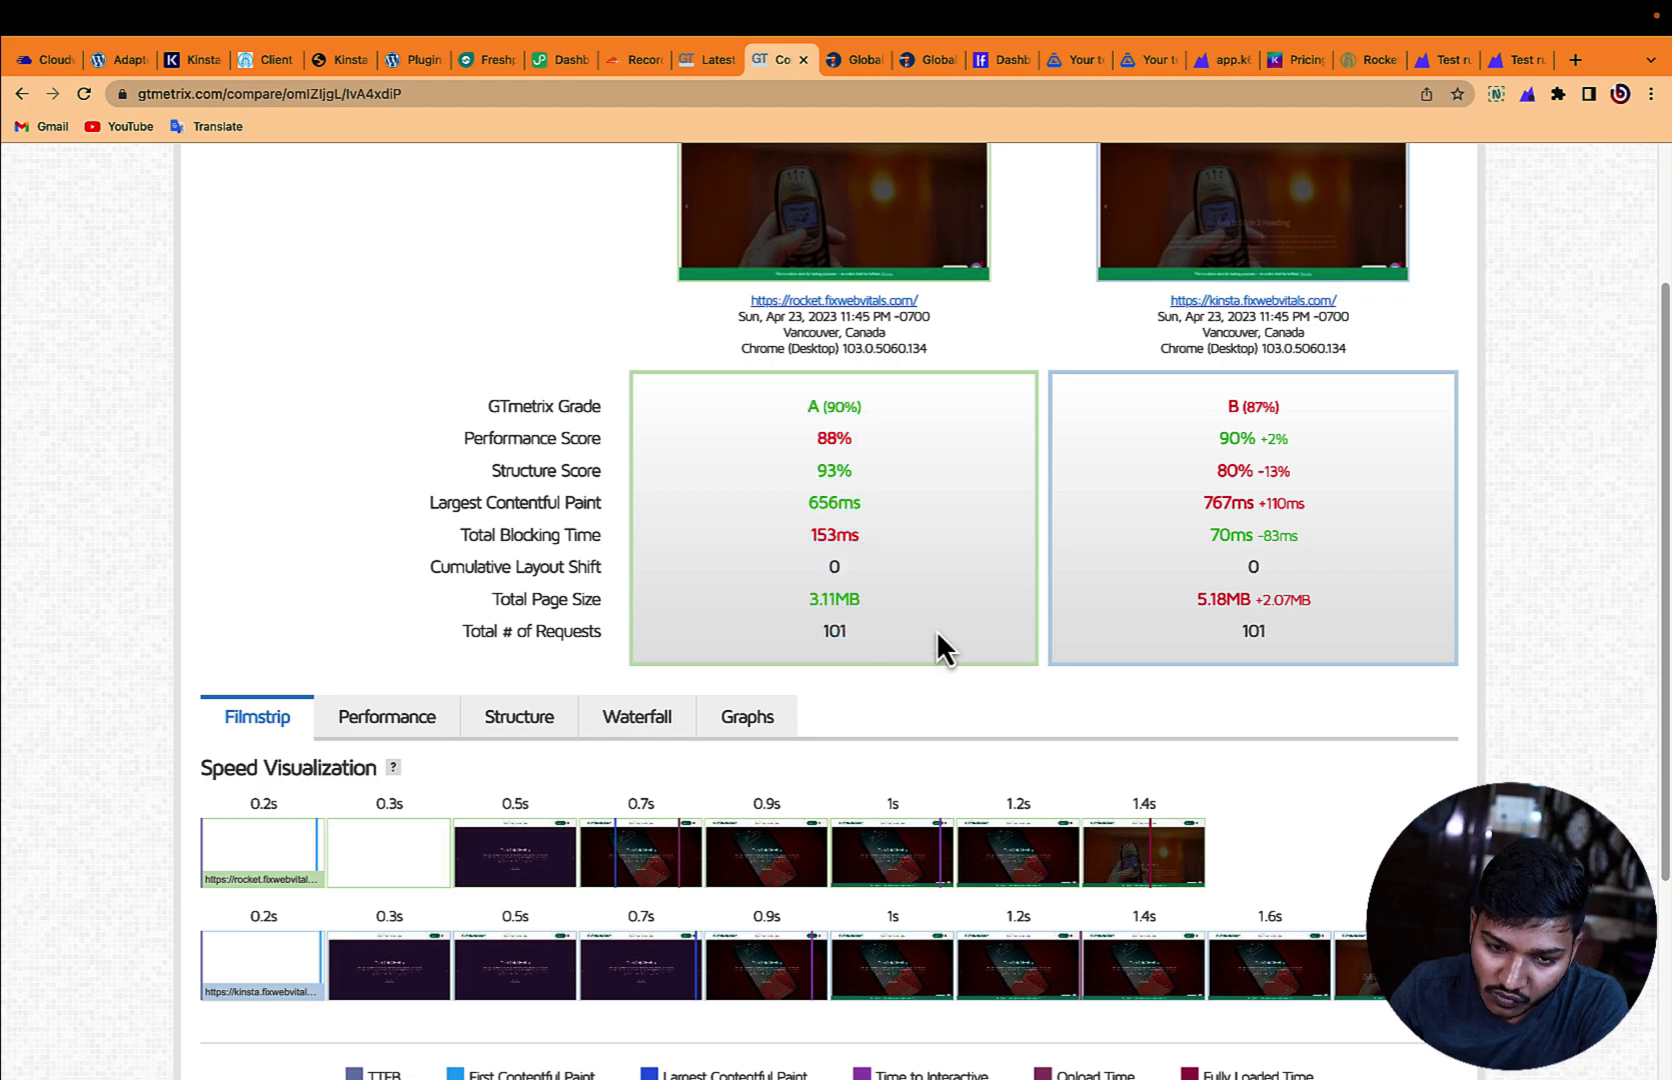
# Step: Examine the detailed performance metrics of both sites in the comparison, from First Contentful Paint to Fully Loaded Time
pyautogui.click(400, 735)
pyautogui.scroll(-3, 1000, 640)
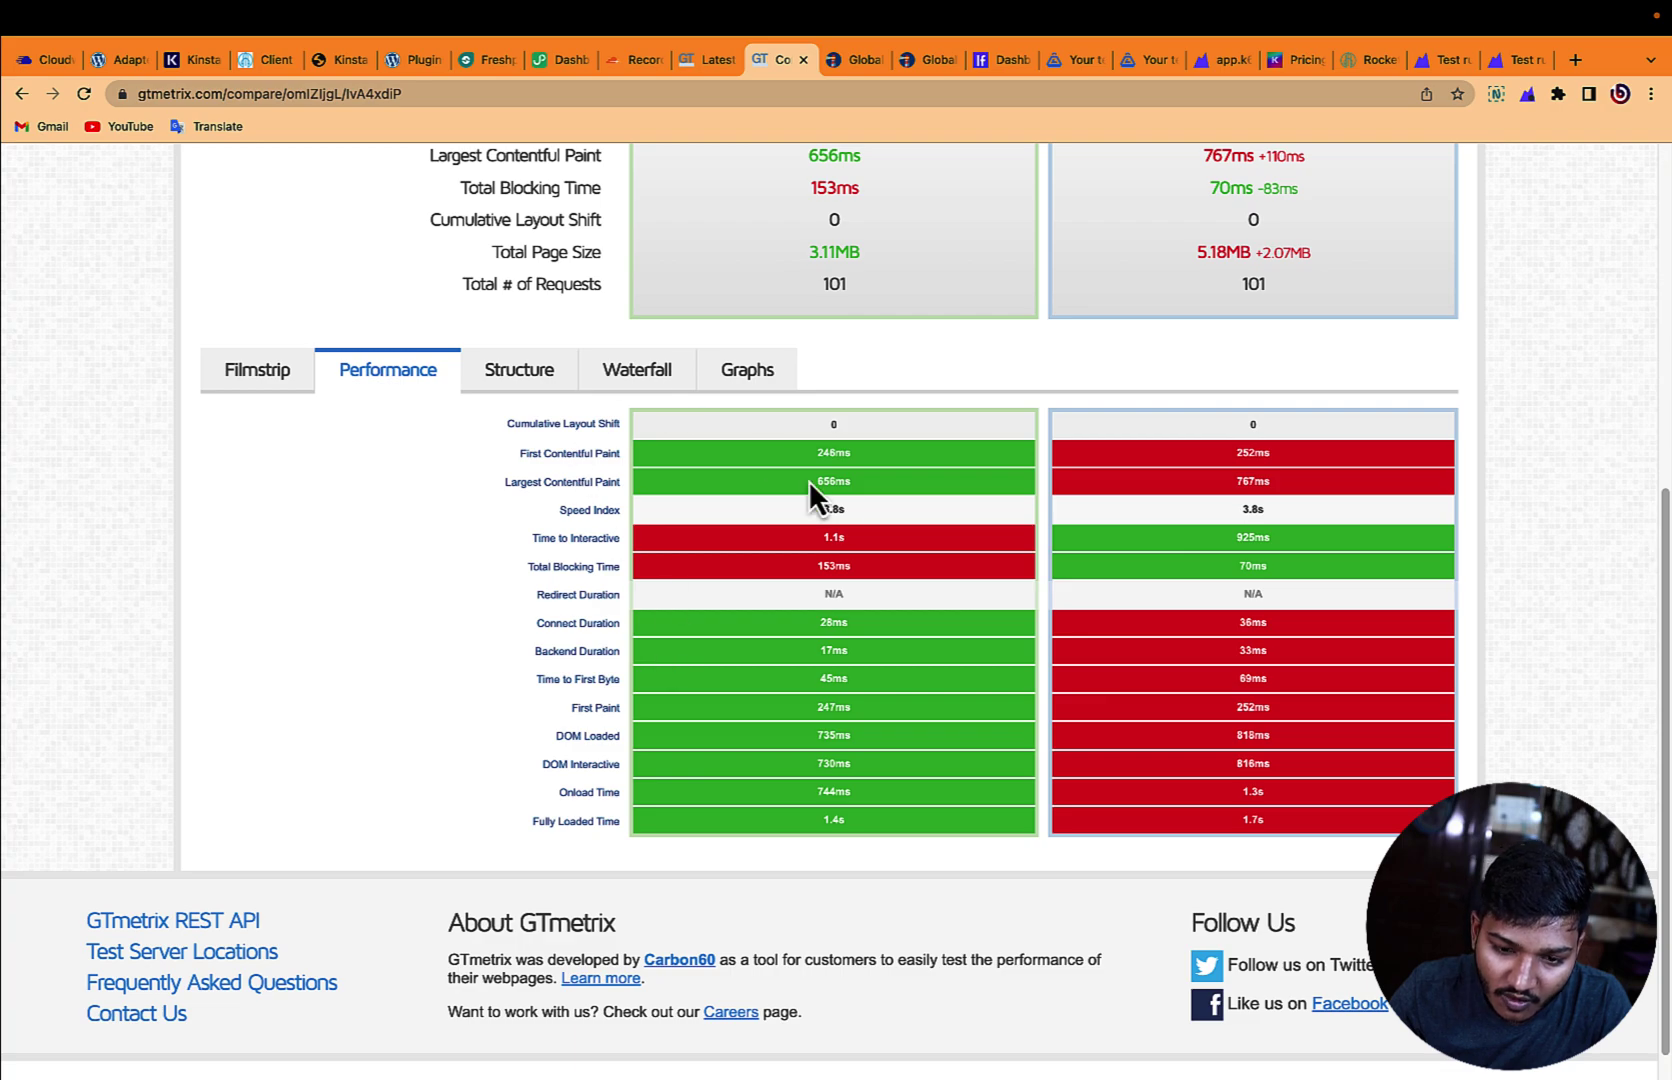
pyautogui.click(928, 451)
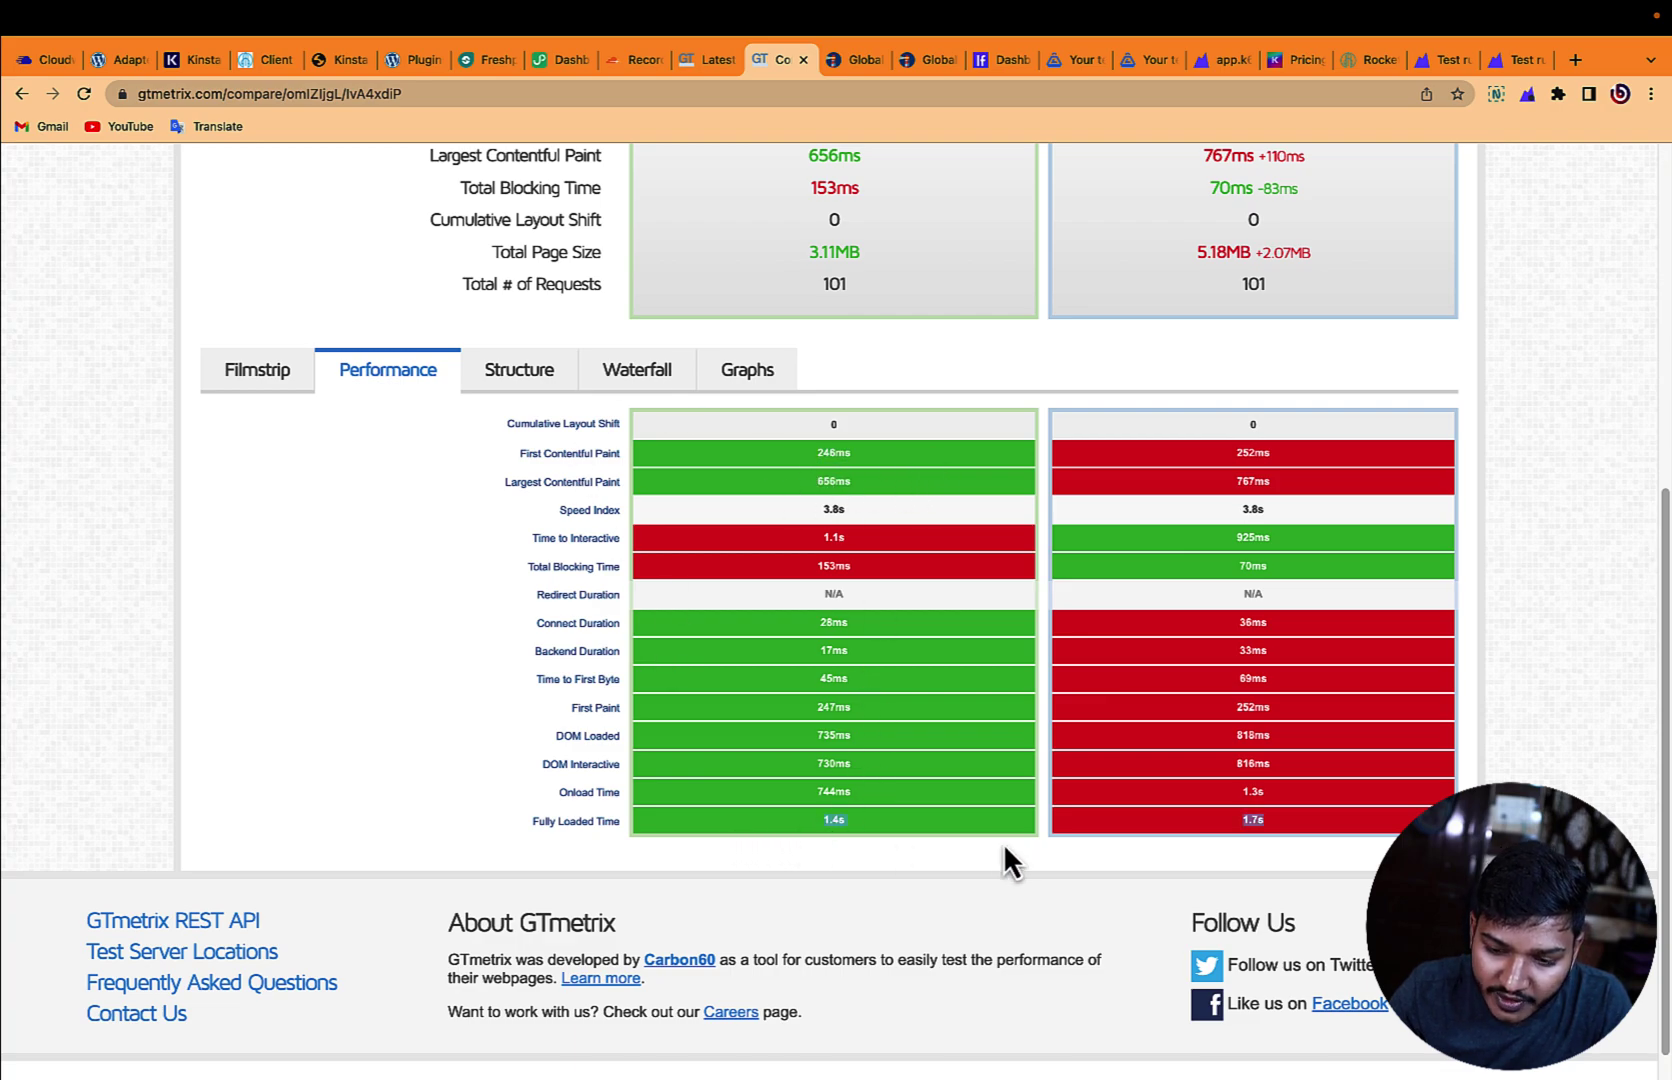
pyautogui.moveTo(792, 790); pyautogui.dragTo(839, 655)
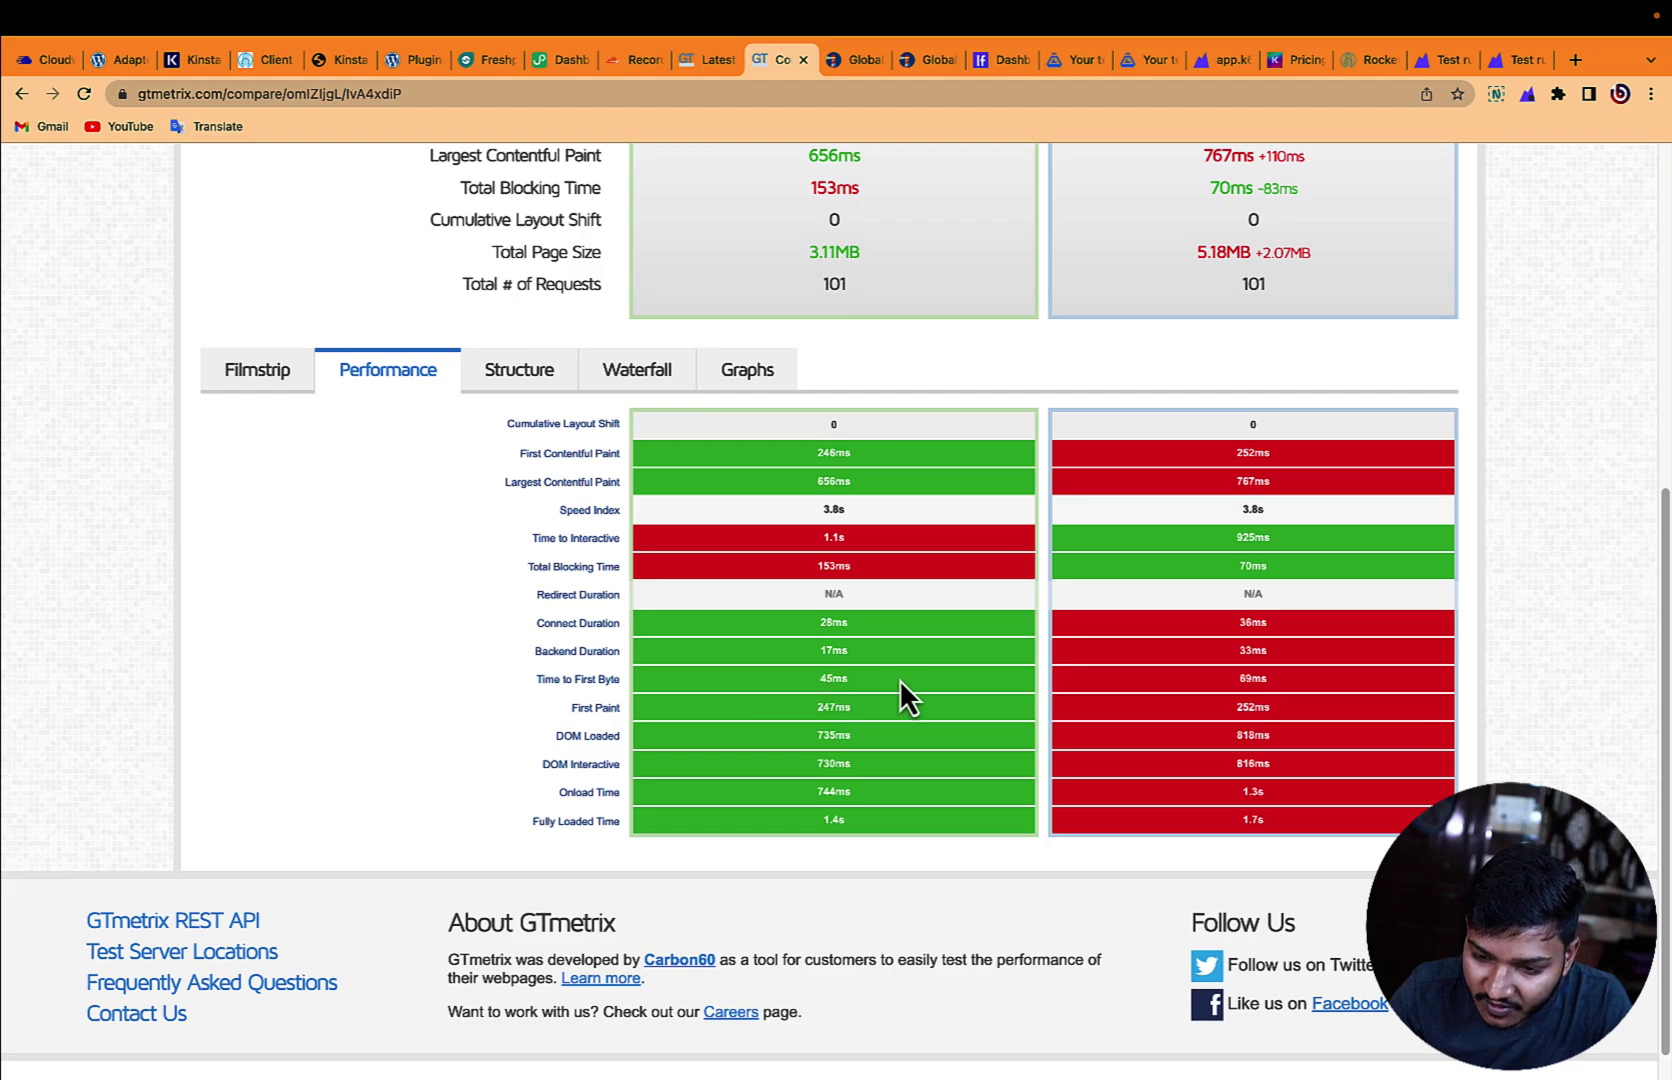
pyautogui.scroll(4, 866, 655)
pyautogui.scroll(-5, 948, 634)
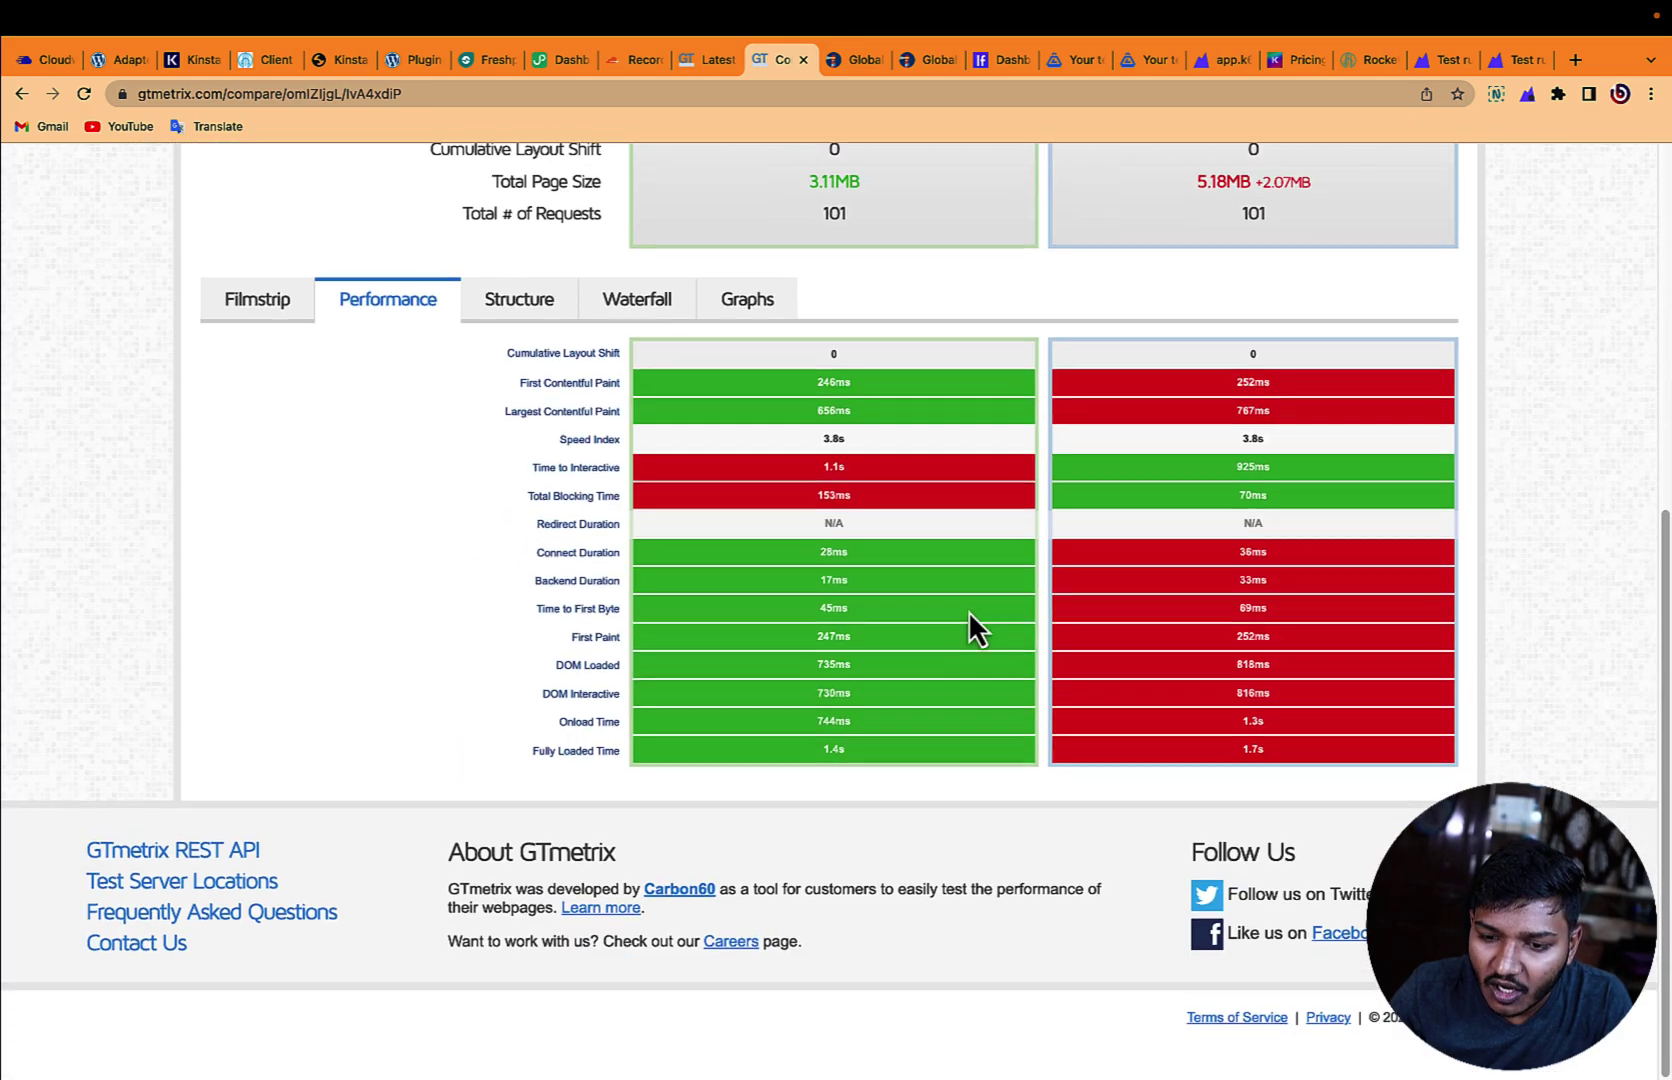
pyautogui.scroll(3, 970, 627)
pyautogui.scroll(3, 974, 615)
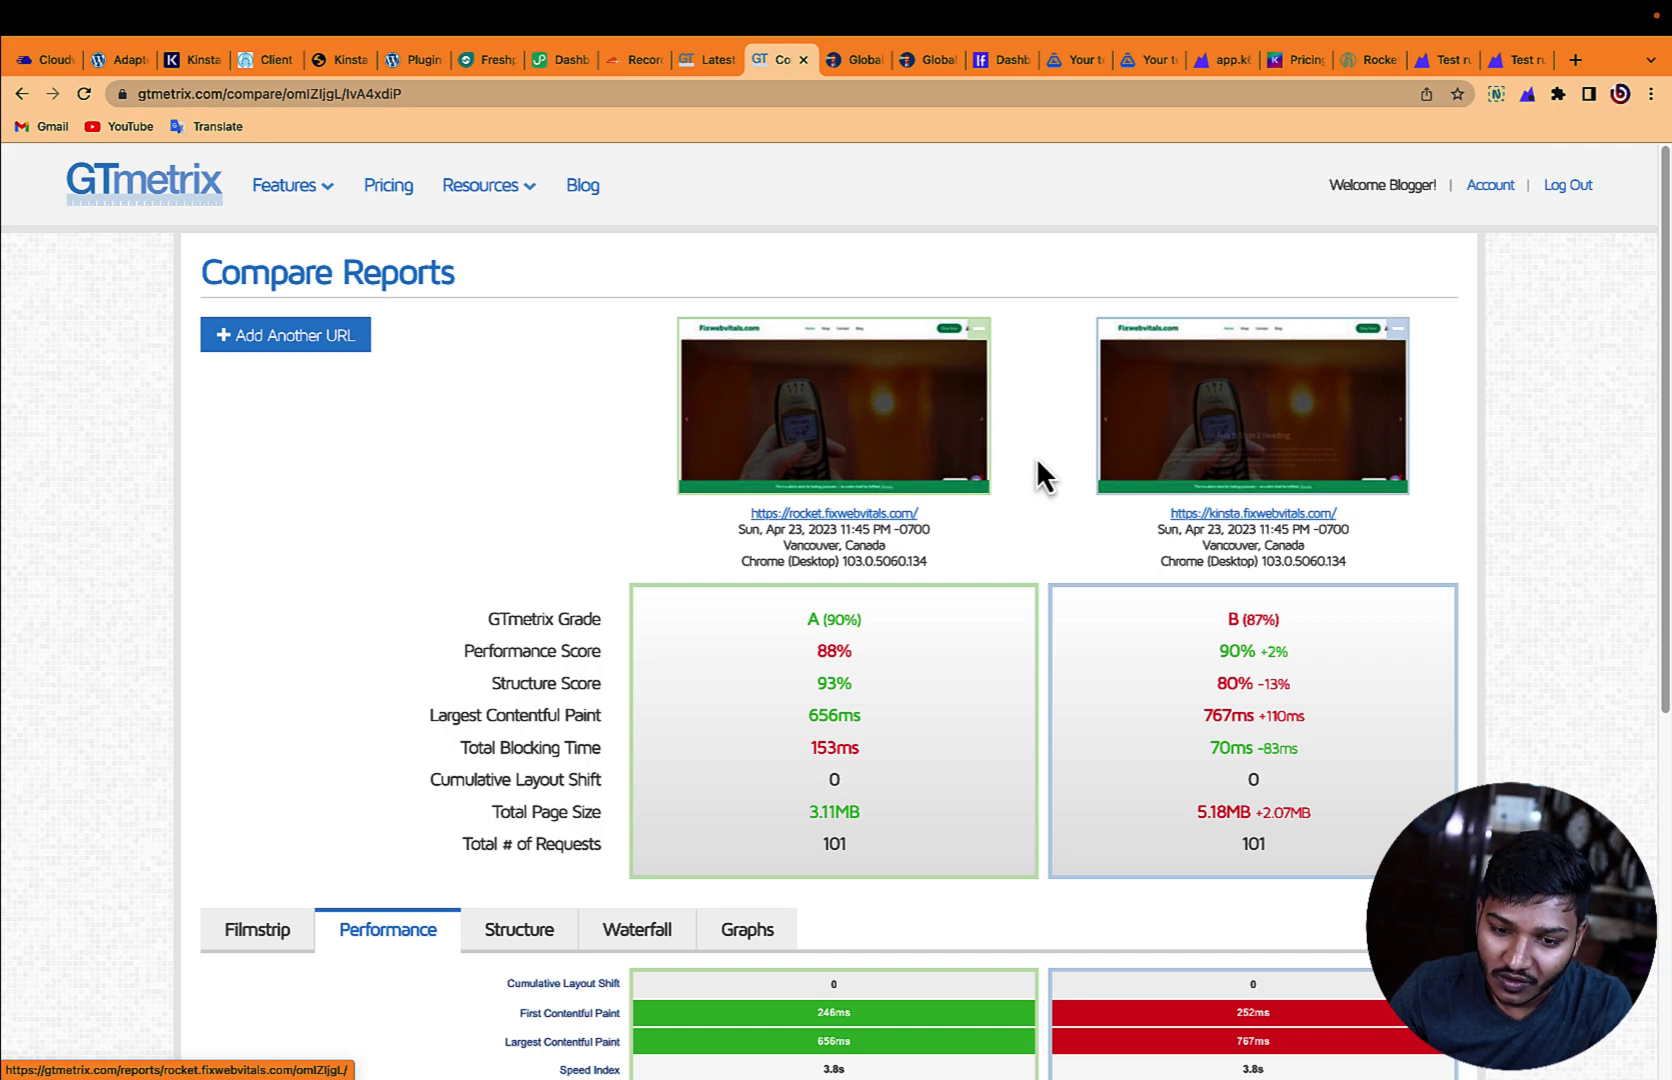
# Step: Compare the regional Lighthouse Metrics scores of rocket.fixwebvitals.com and kinsta.fixwebvitals.com
pyautogui.click(850, 60)
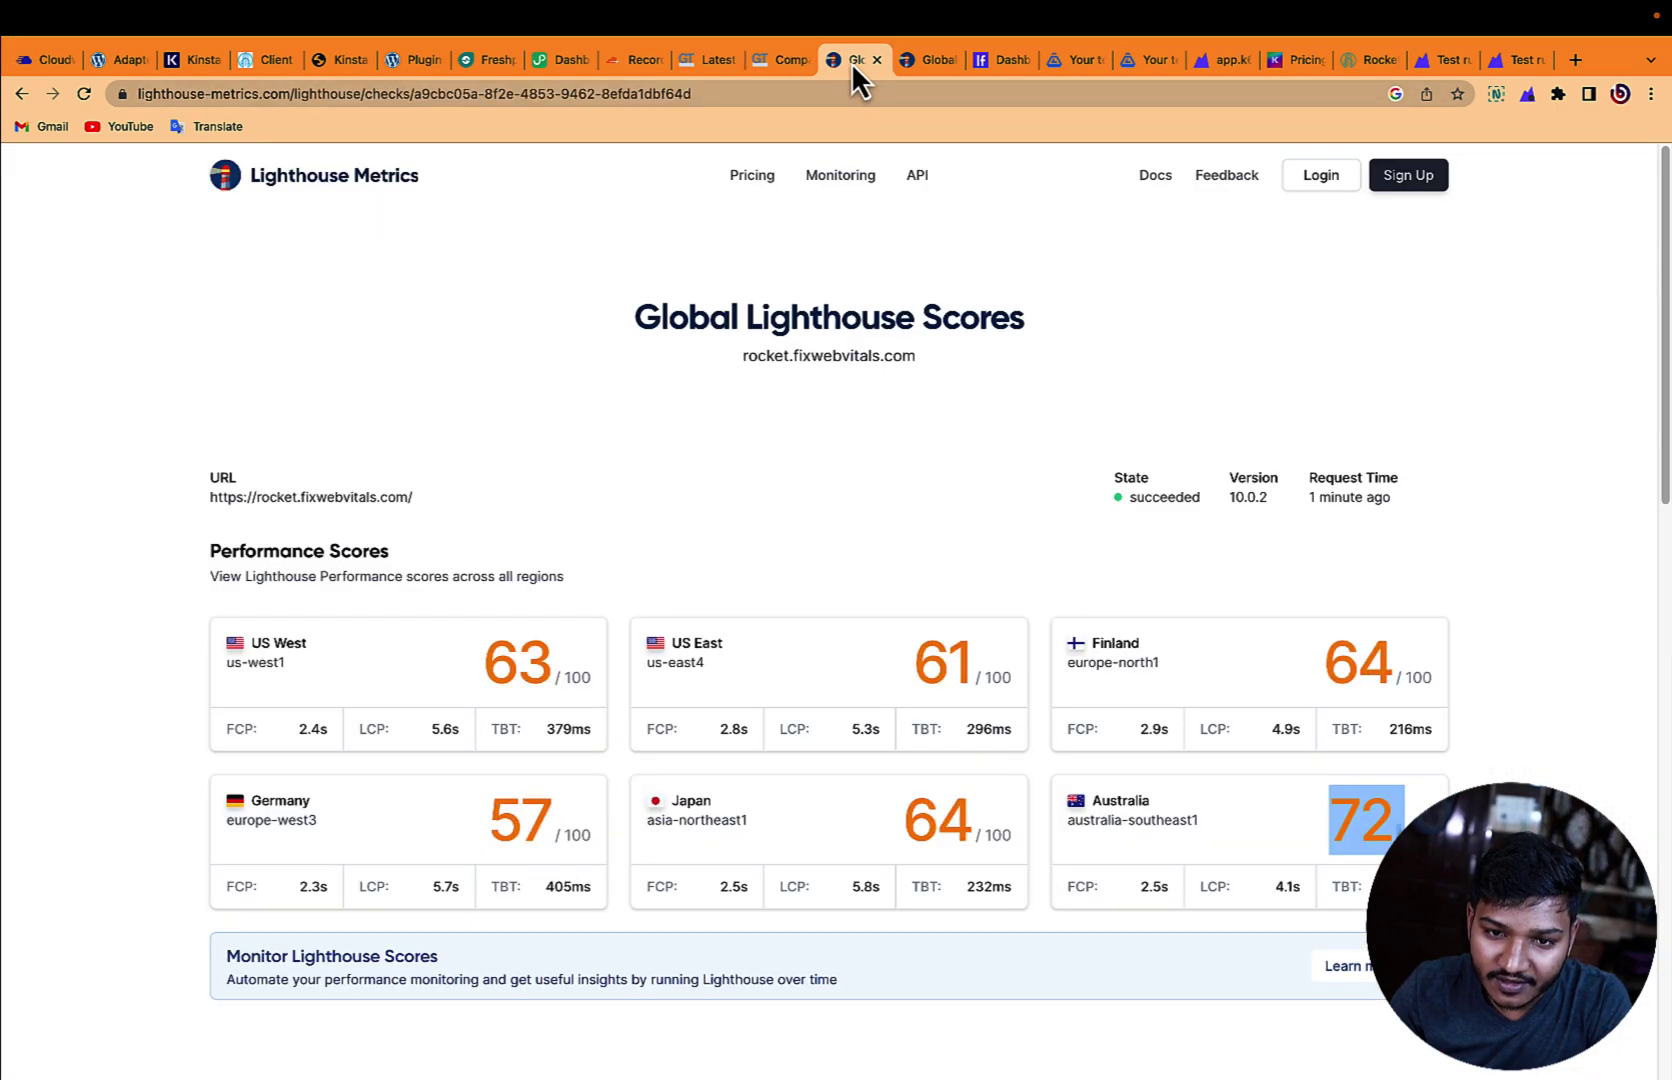
pyautogui.click(921, 64)
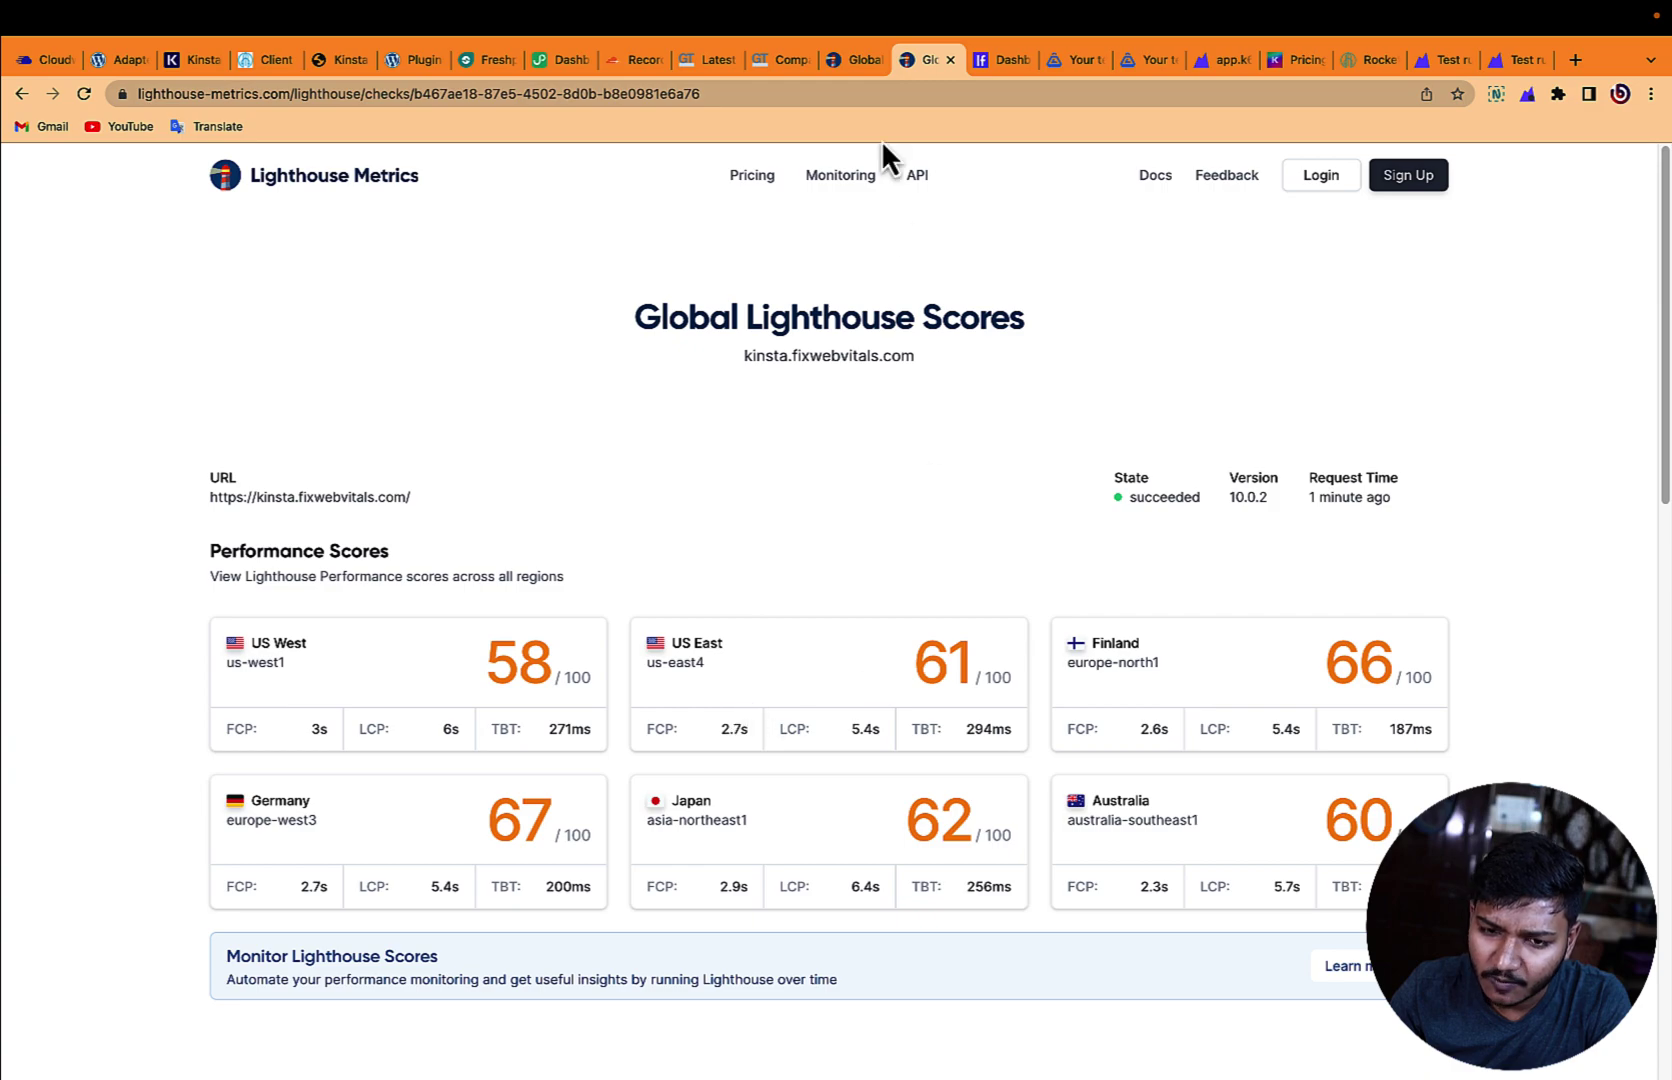
pyautogui.click(870, 60)
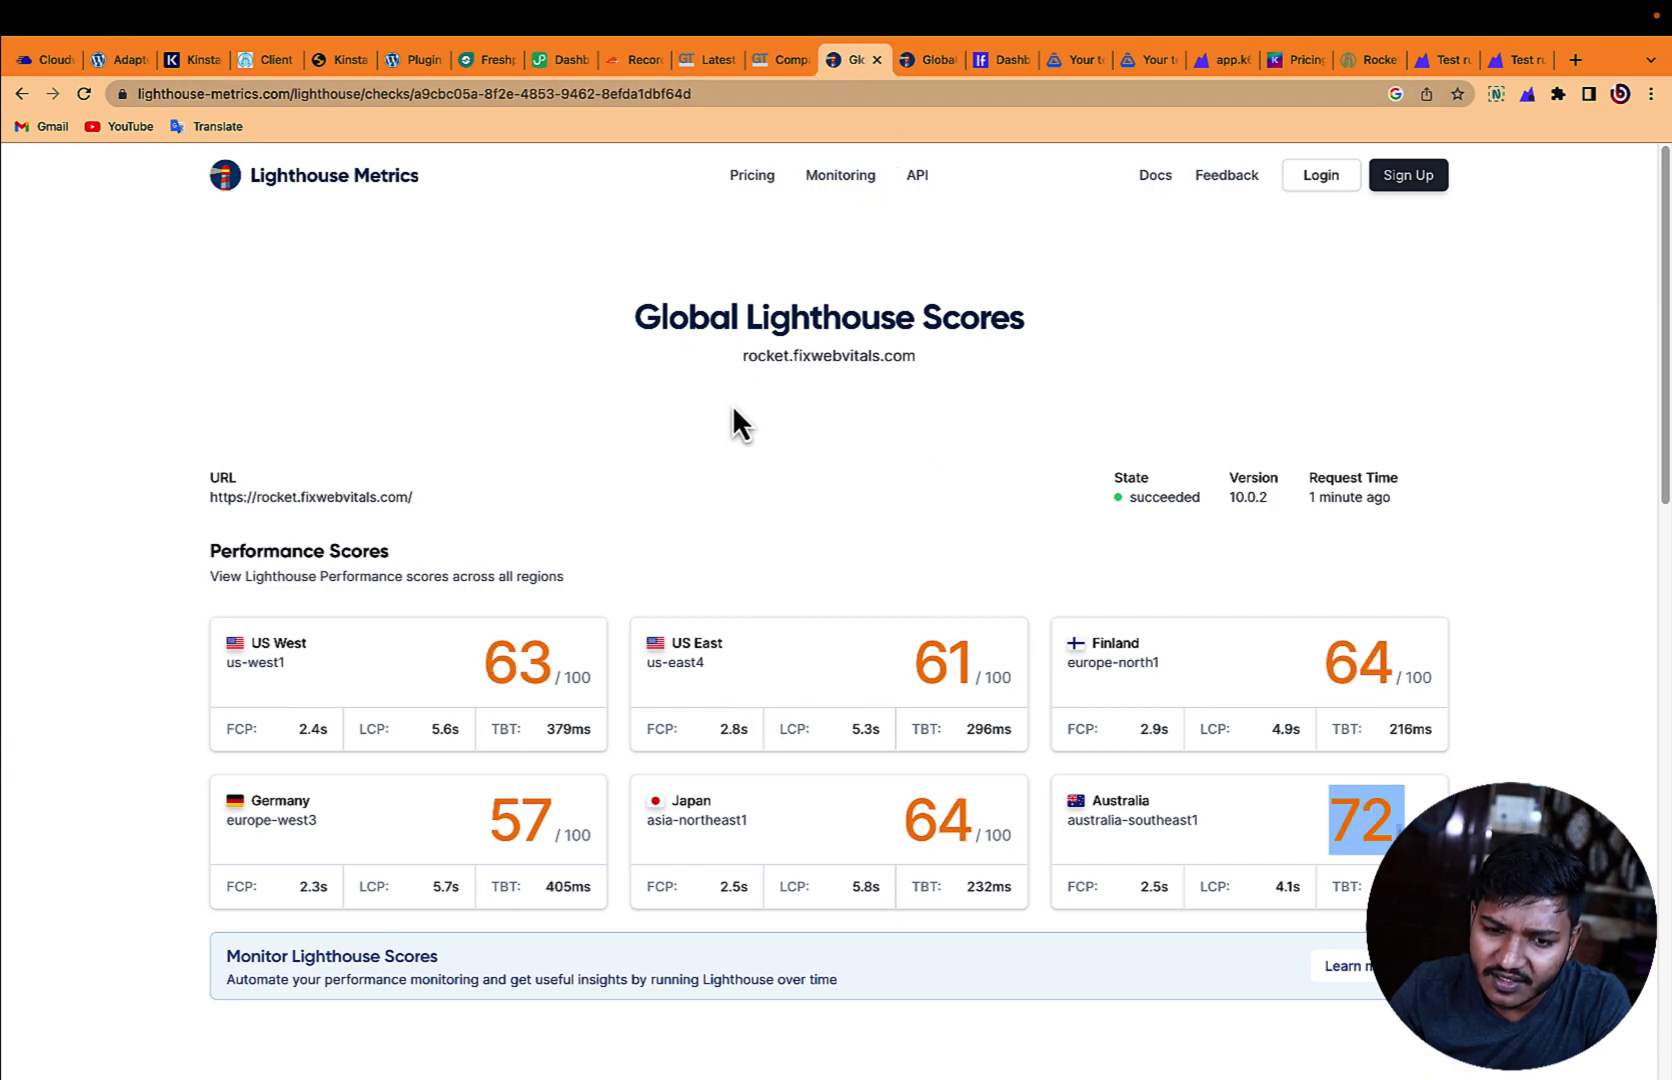
pyautogui.moveTo(740, 358); pyautogui.dragTo(899, 358)
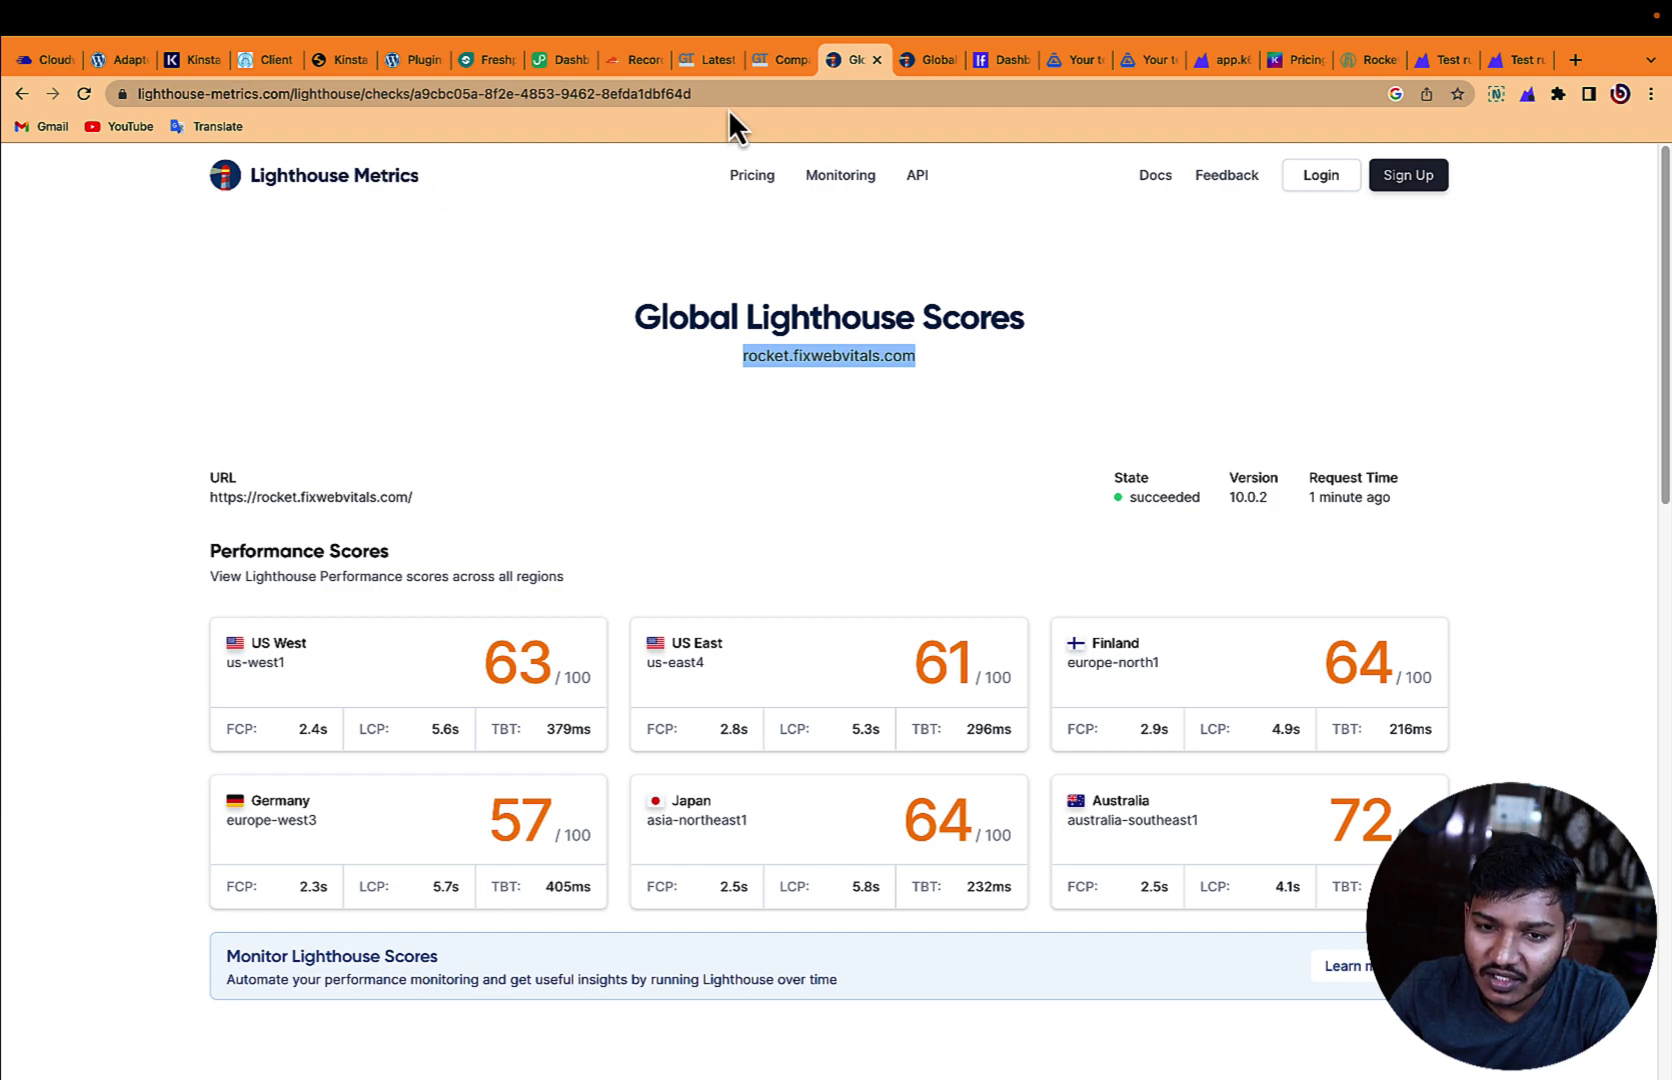
pyautogui.click(907, 71)
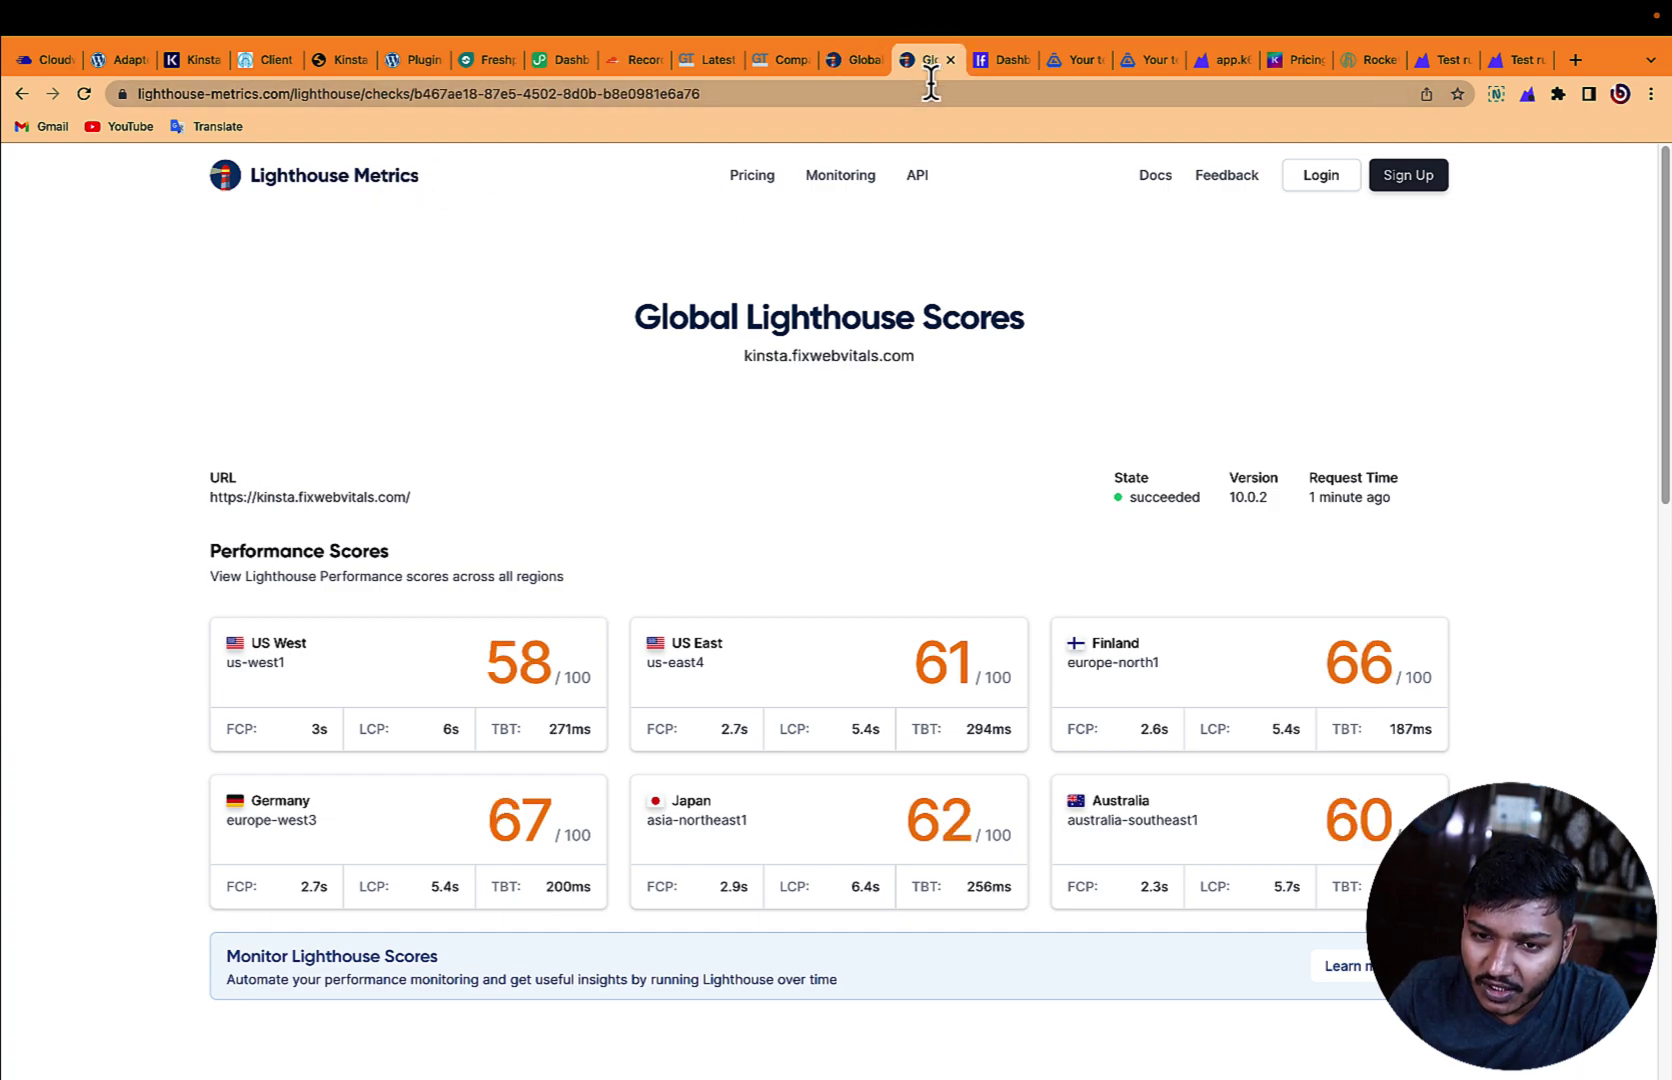
# Step: Switch to the LoadFocus dashboard, open its load tests list and create a new load test
pyautogui.click(981, 73)
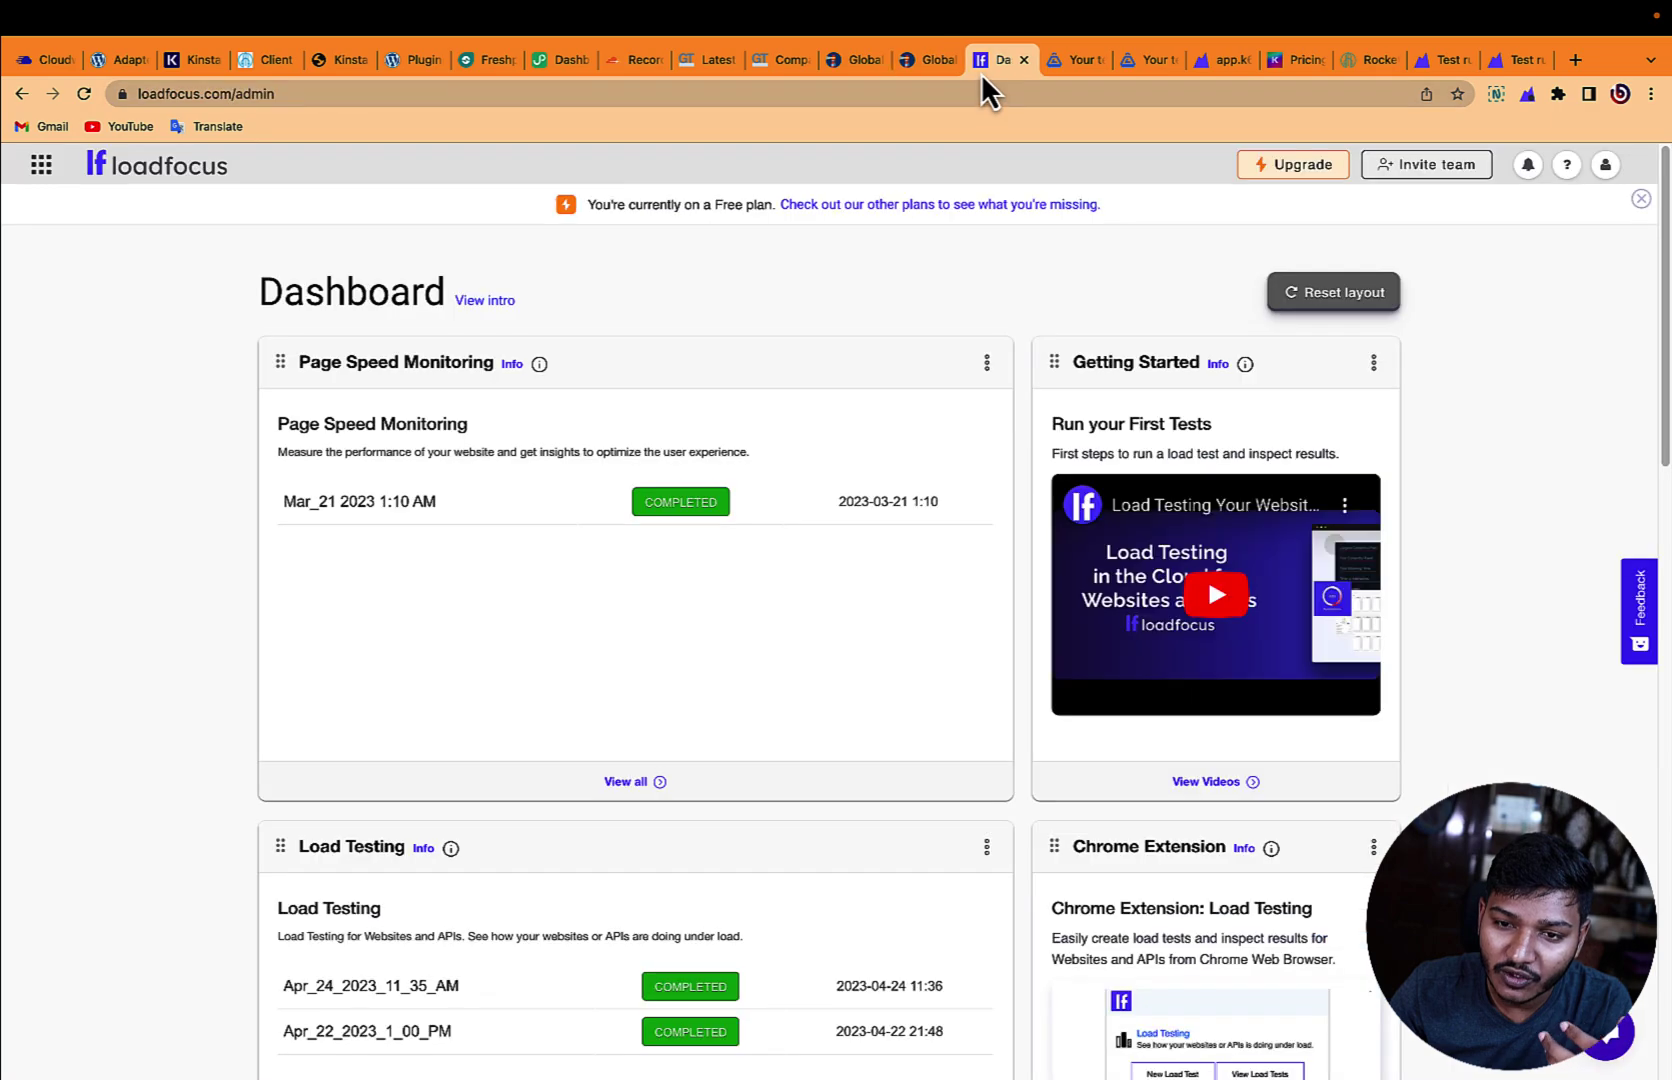
pyautogui.scroll(-5, 560, 670)
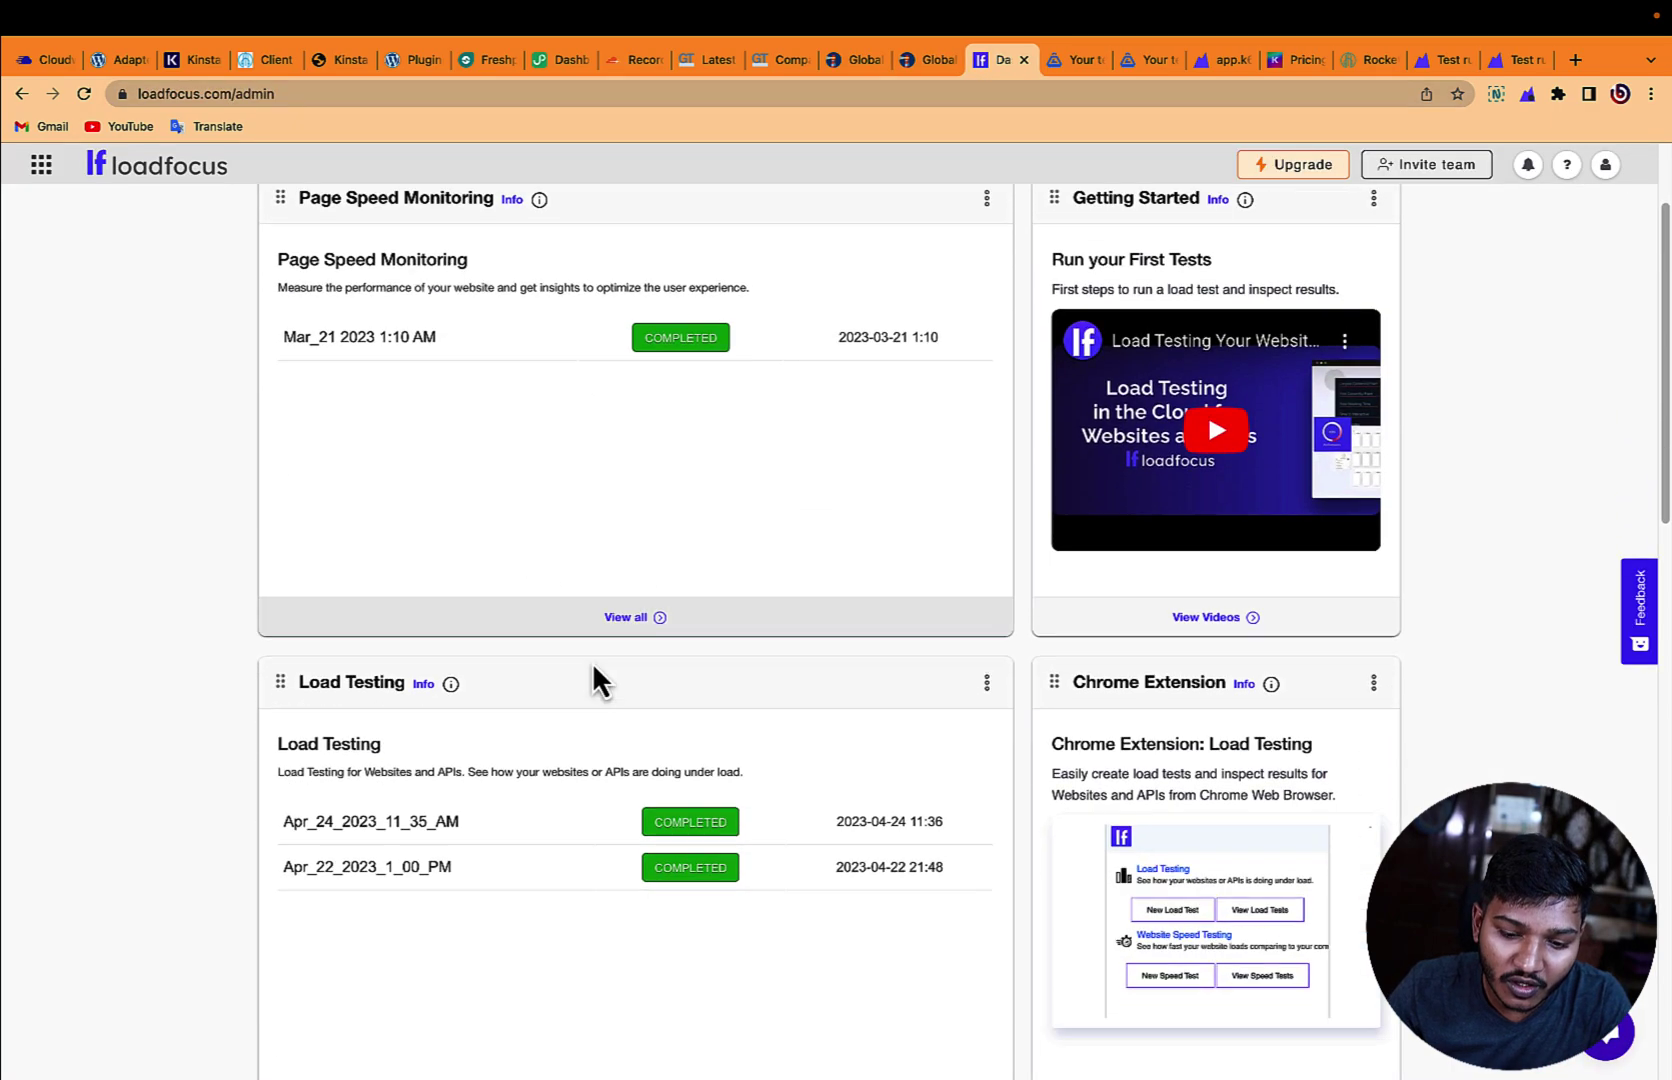
pyautogui.click(630, 830)
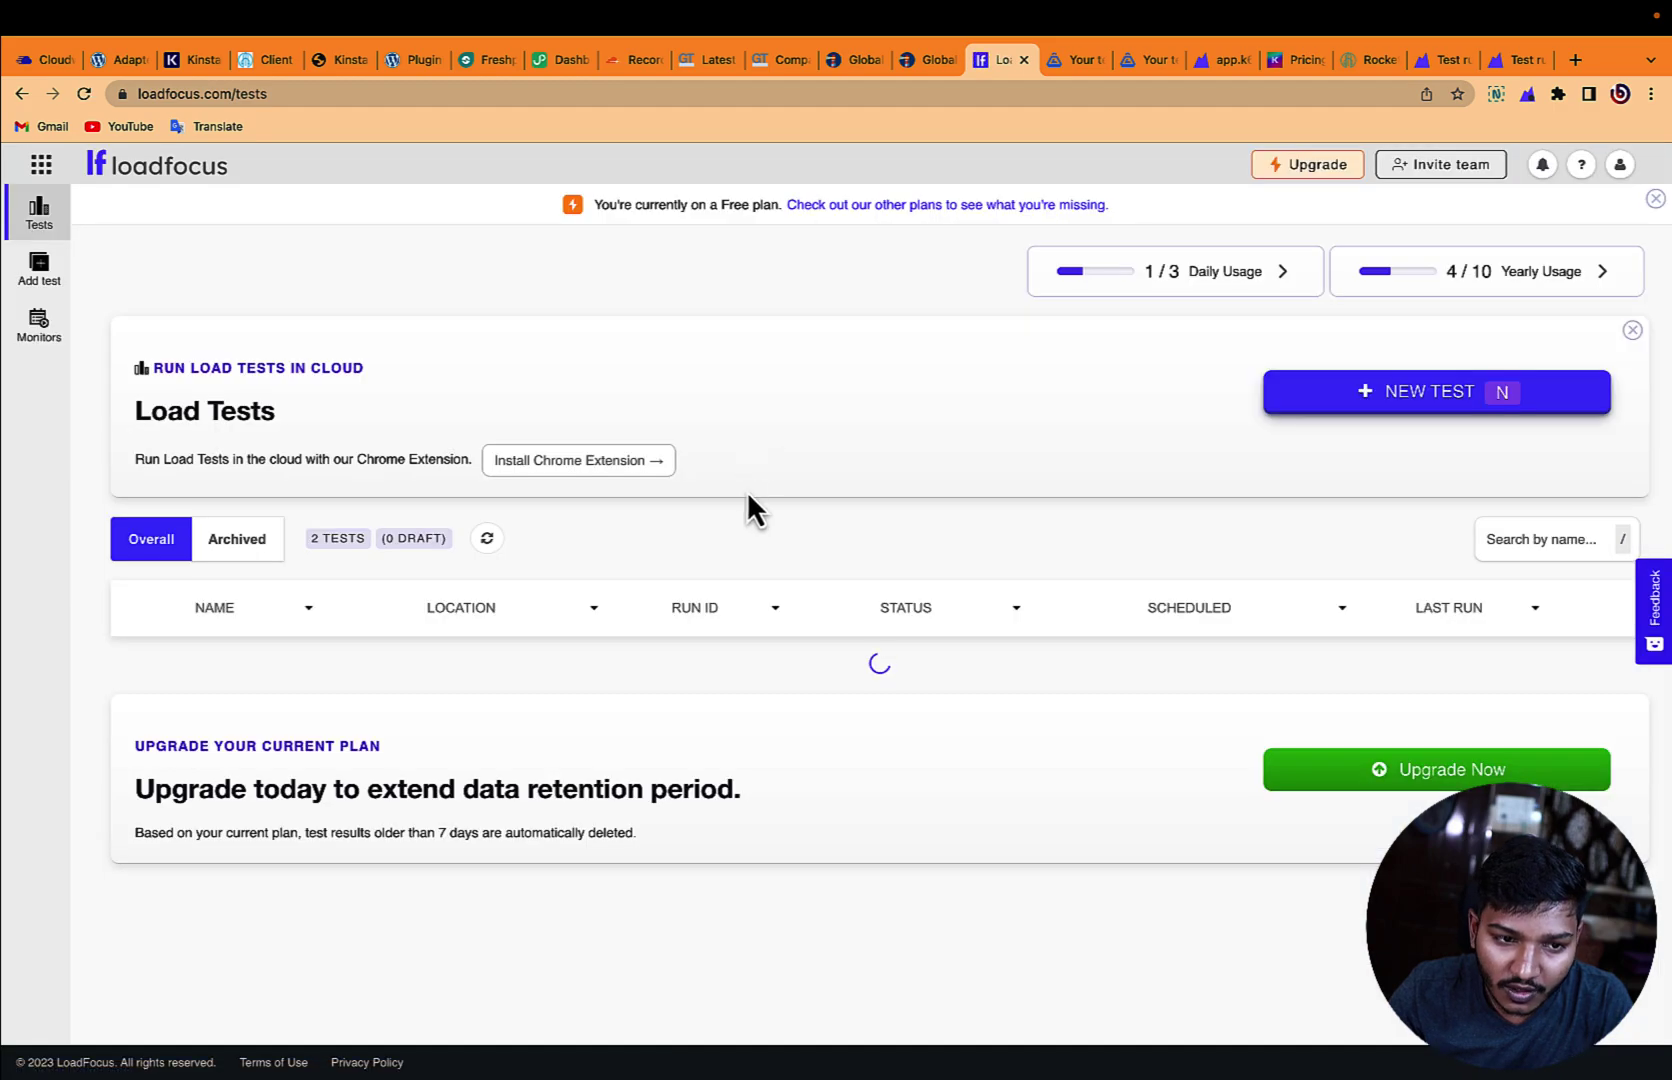
pyautogui.scroll(-1, 600, 470)
pyautogui.click(1490, 290)
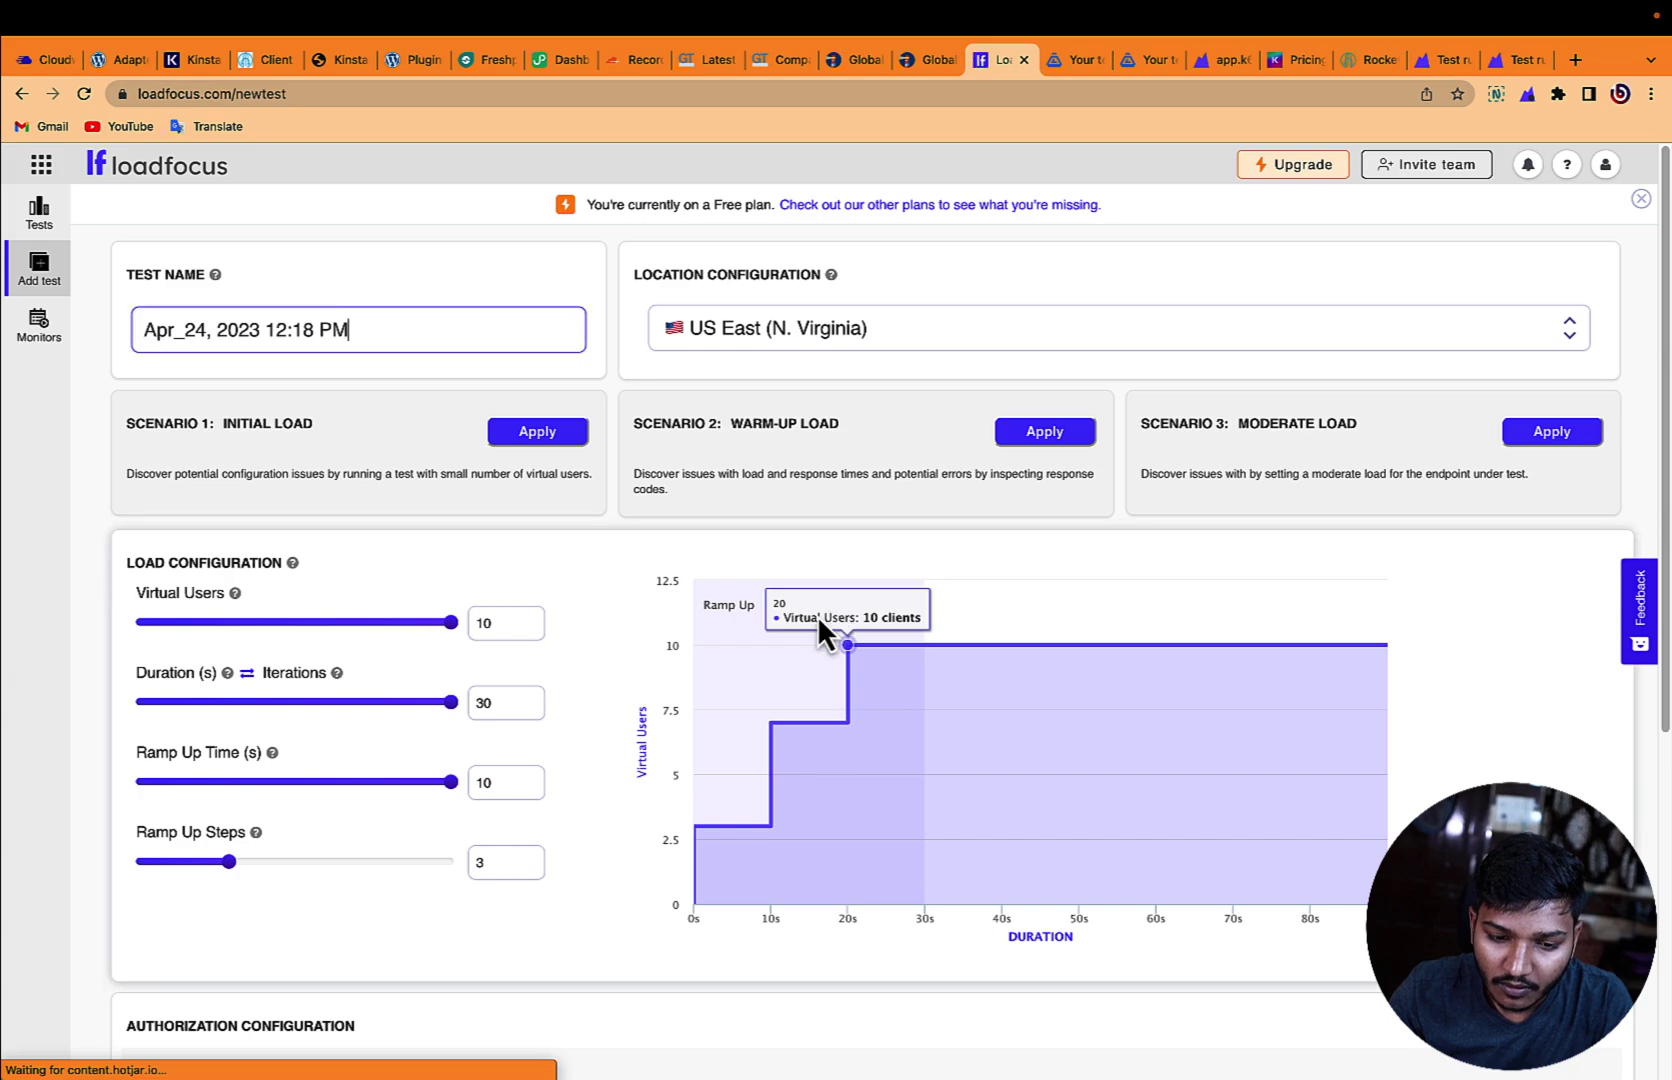
# Step: Set the load test's location to Asia Pacific (Mumbai) and its ramp-up steps to 10
pyautogui.scroll(-1, 821, 634)
pyautogui.click(900, 303)
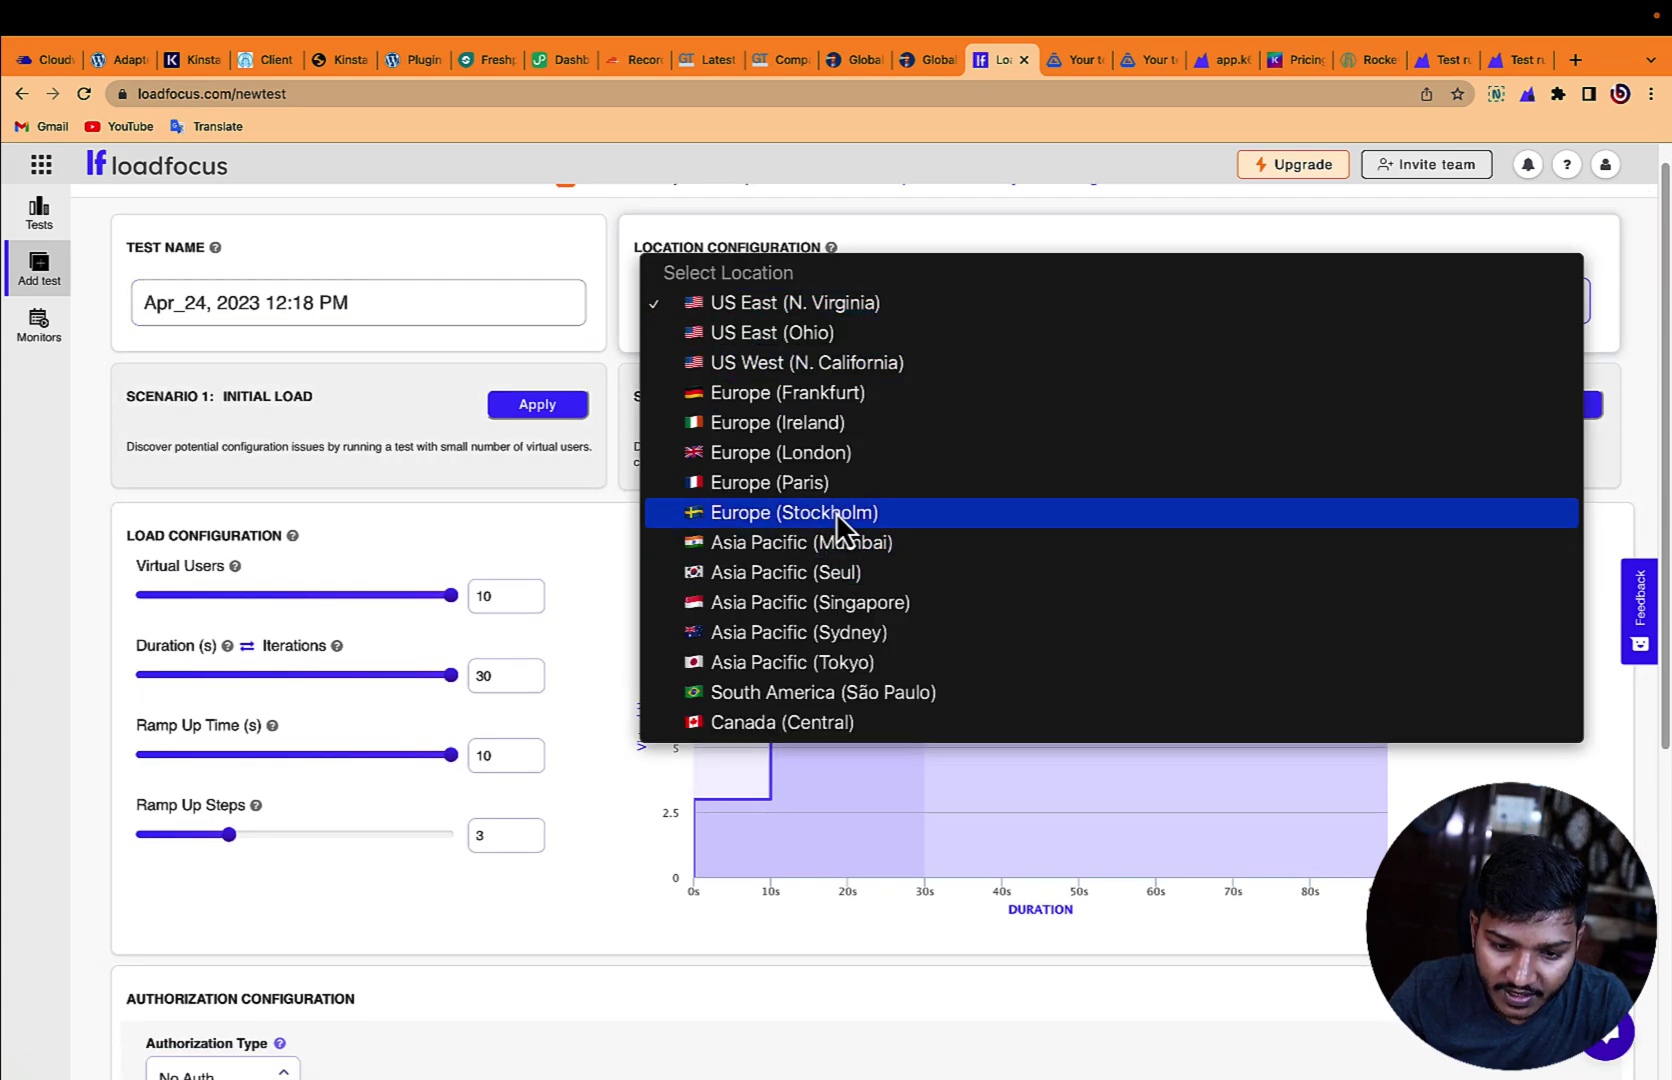
pyautogui.click(840, 542)
pyautogui.scroll(-2, 641, 565)
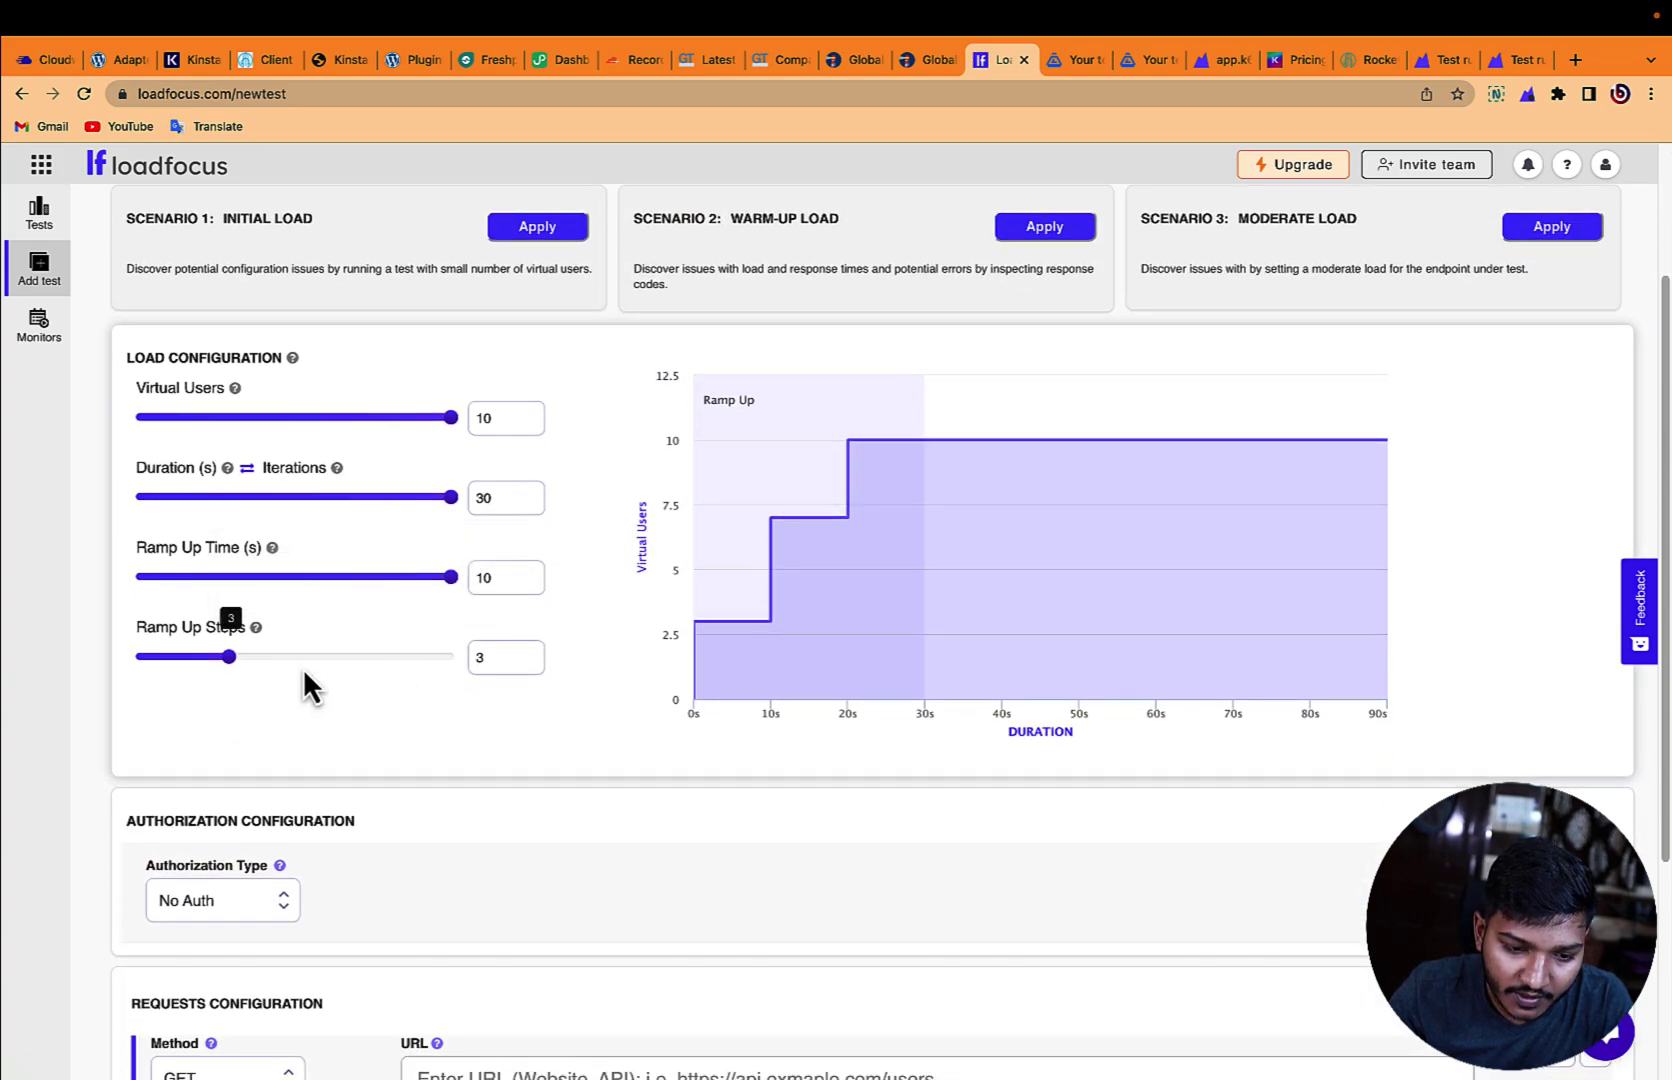
pyautogui.moveTo(243, 664); pyautogui.dragTo(590, 675)
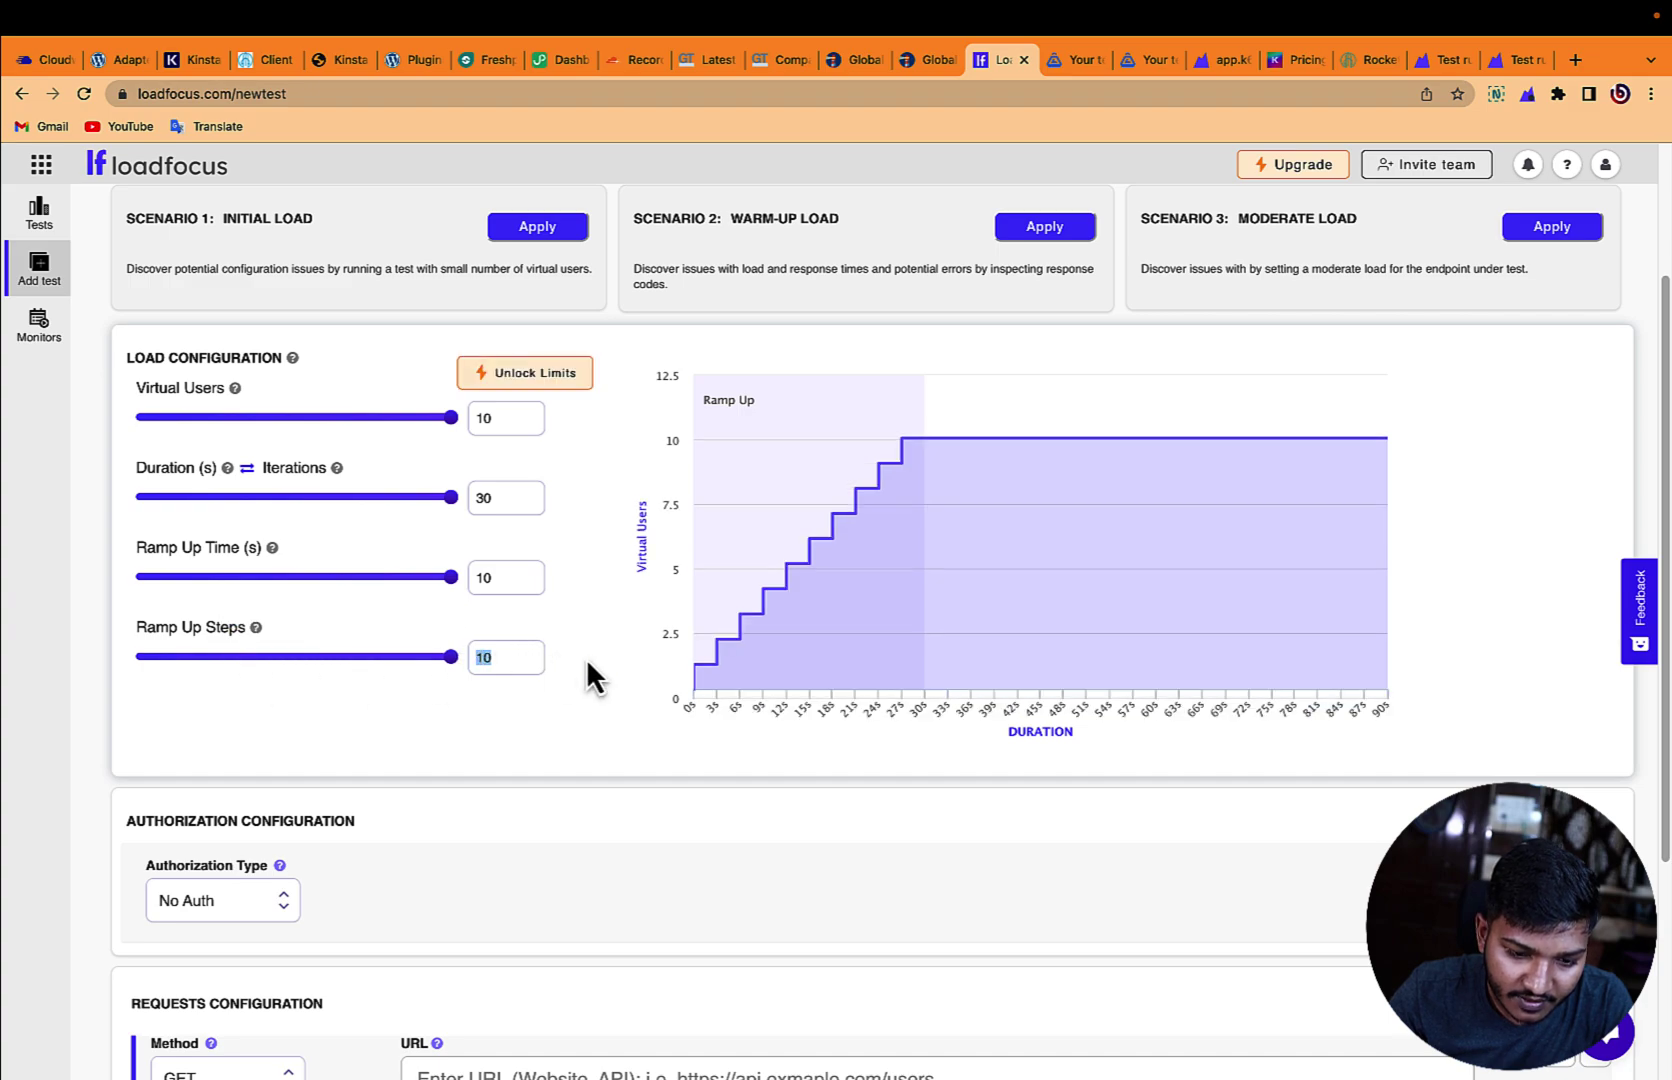
pyautogui.scroll(-3, 411, 620)
pyautogui.click(226, 690)
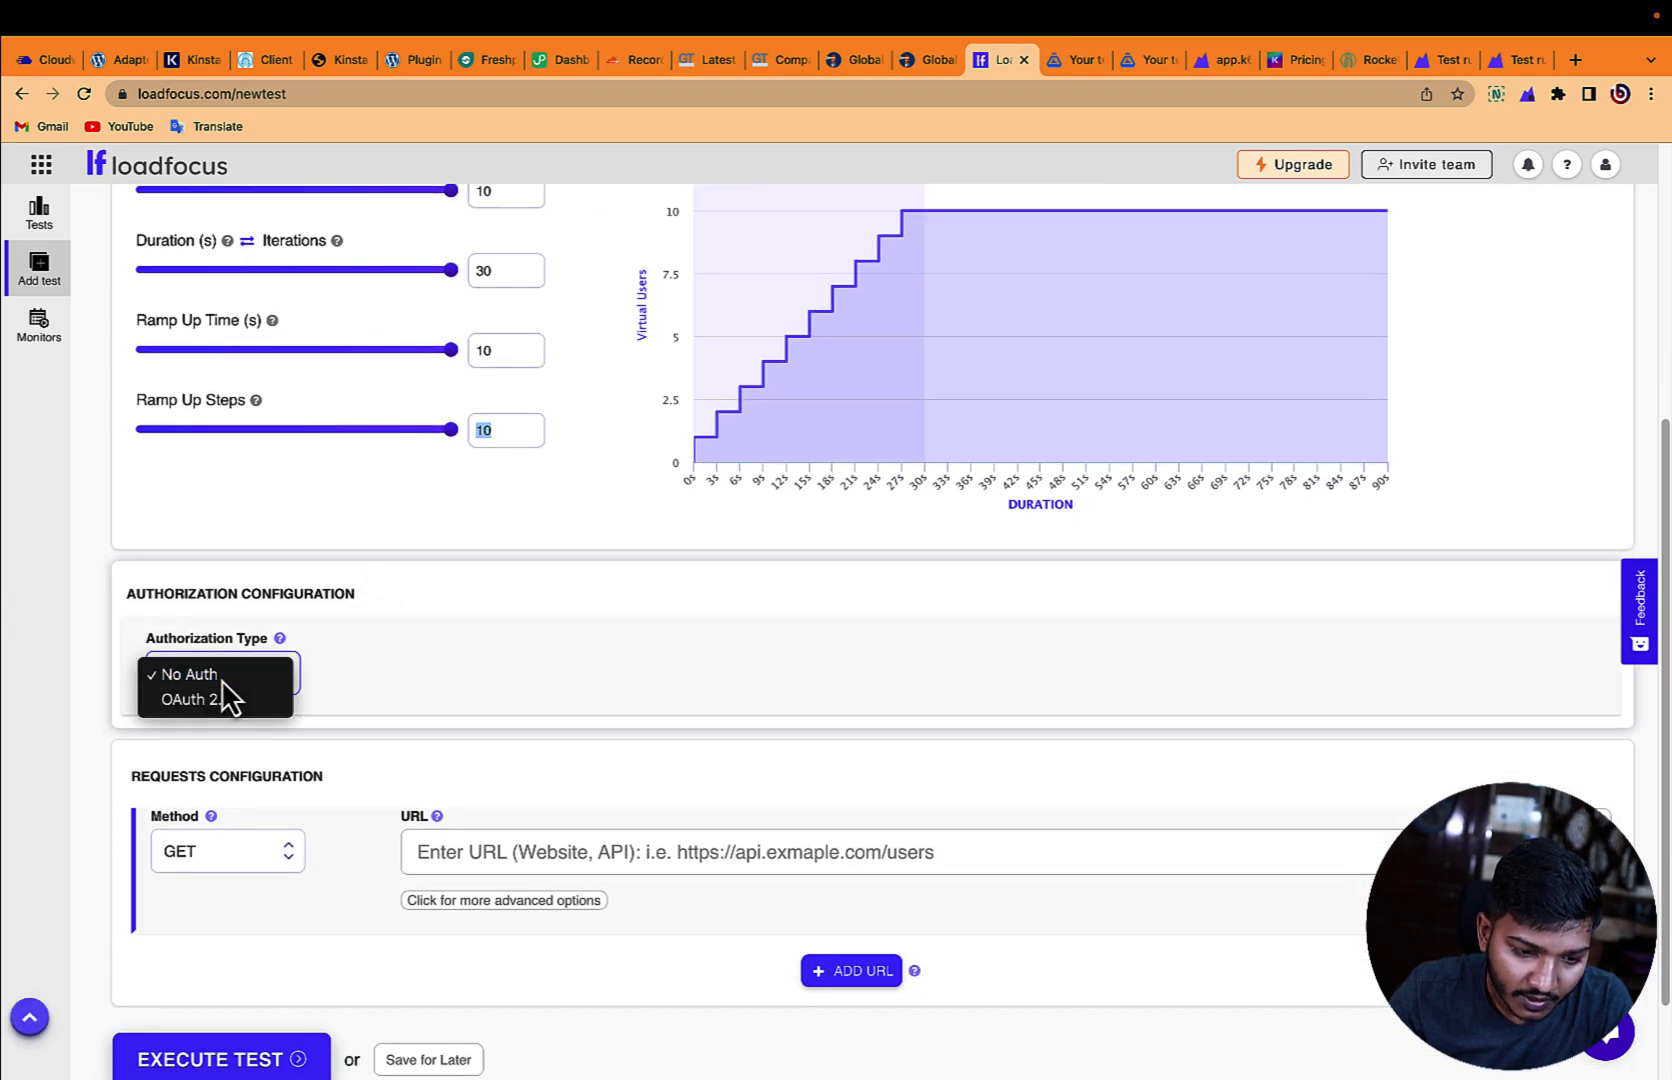
pyautogui.click(512, 855)
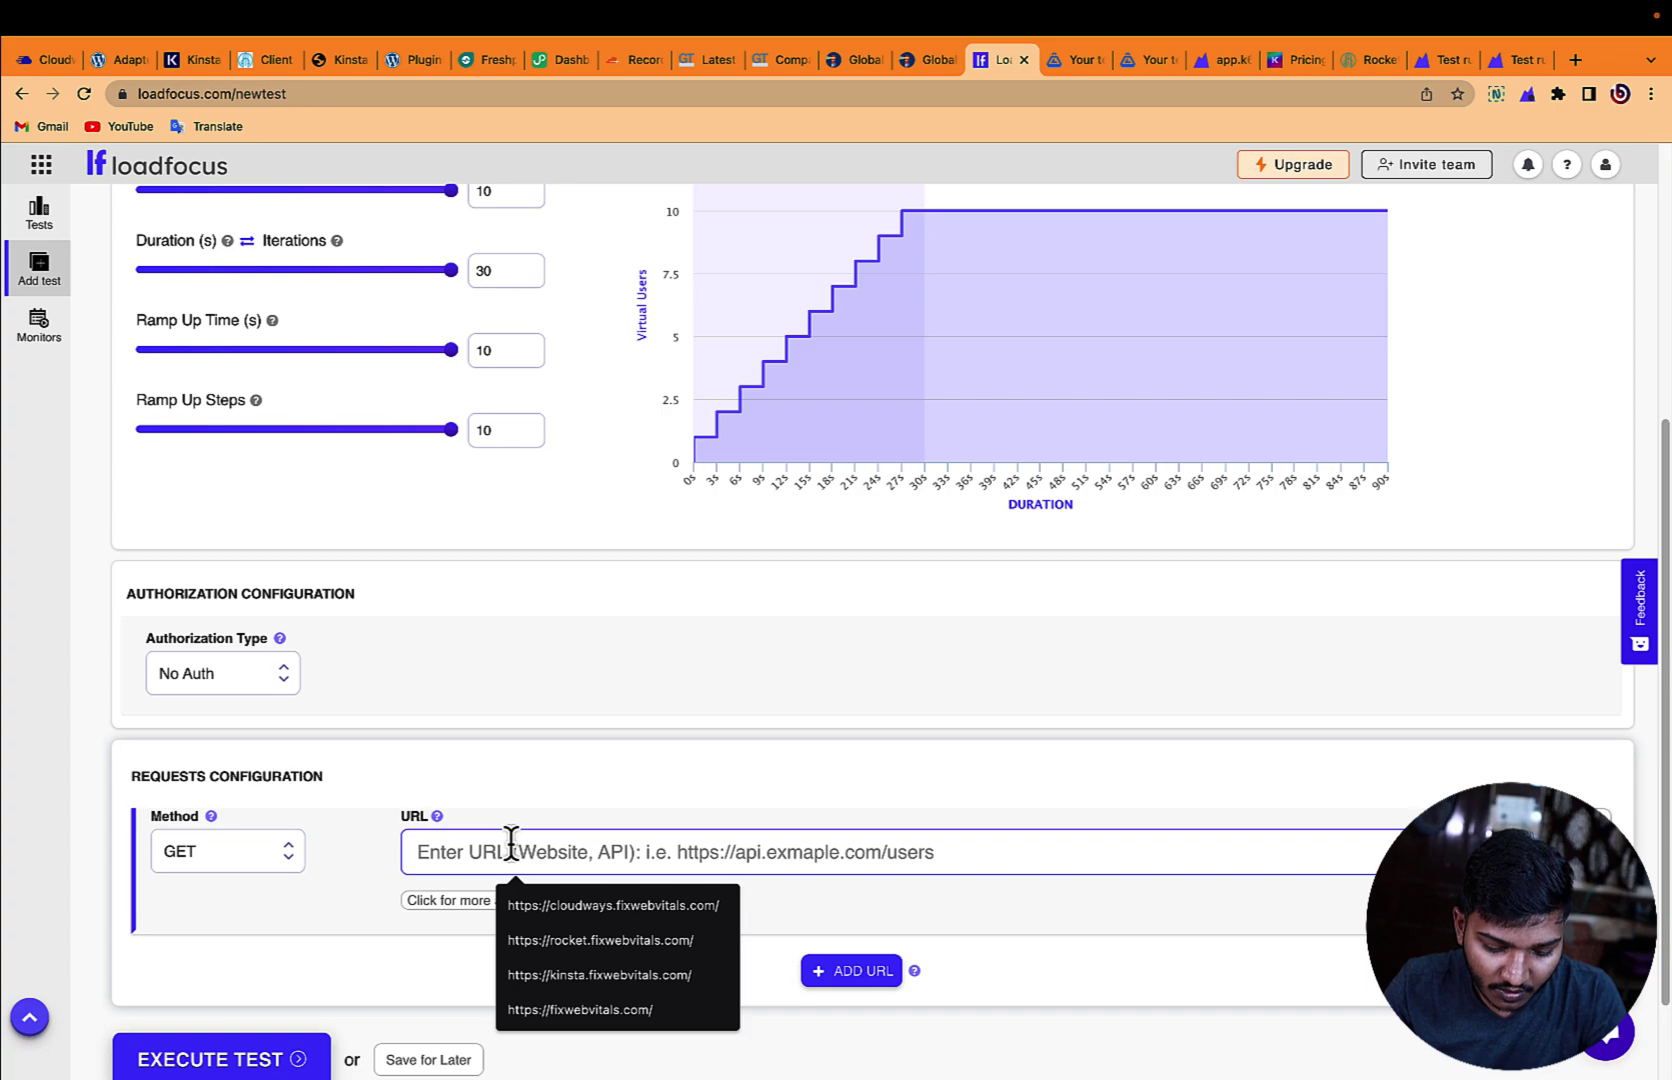
pyautogui.press('Down')
pyautogui.press('Return')
pyautogui.scroll(-2, 526, 850)
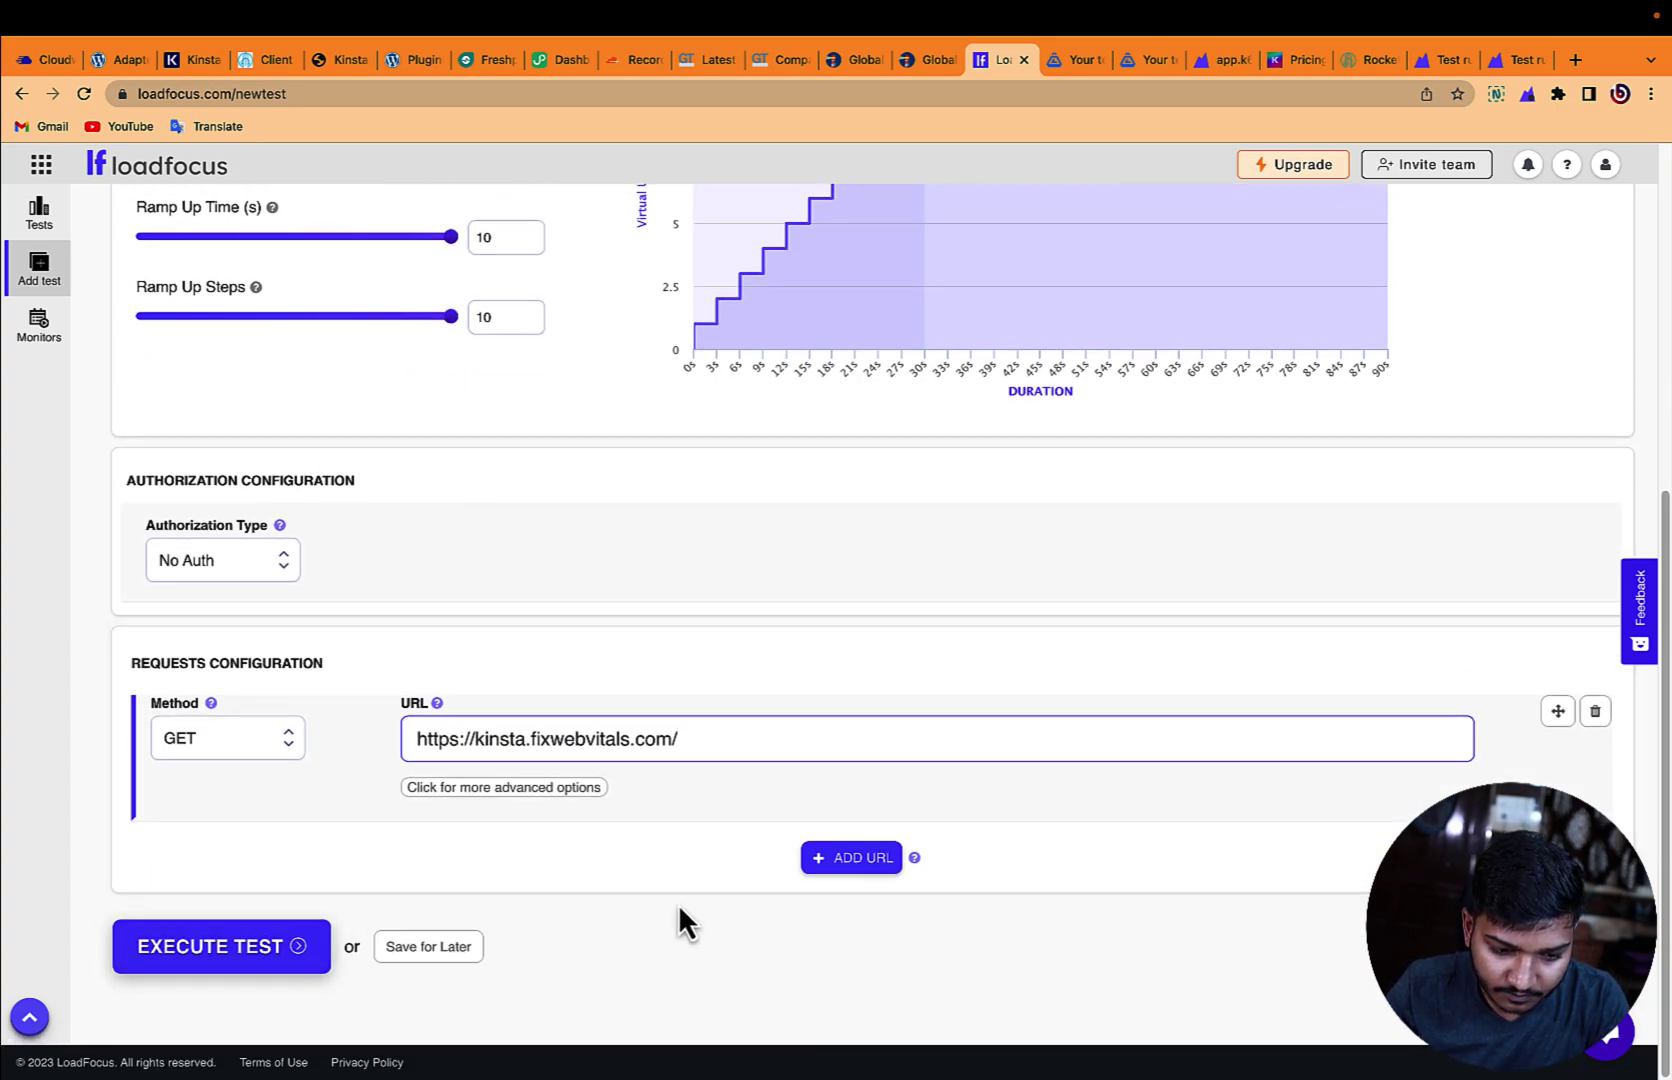
pyautogui.click(851, 858)
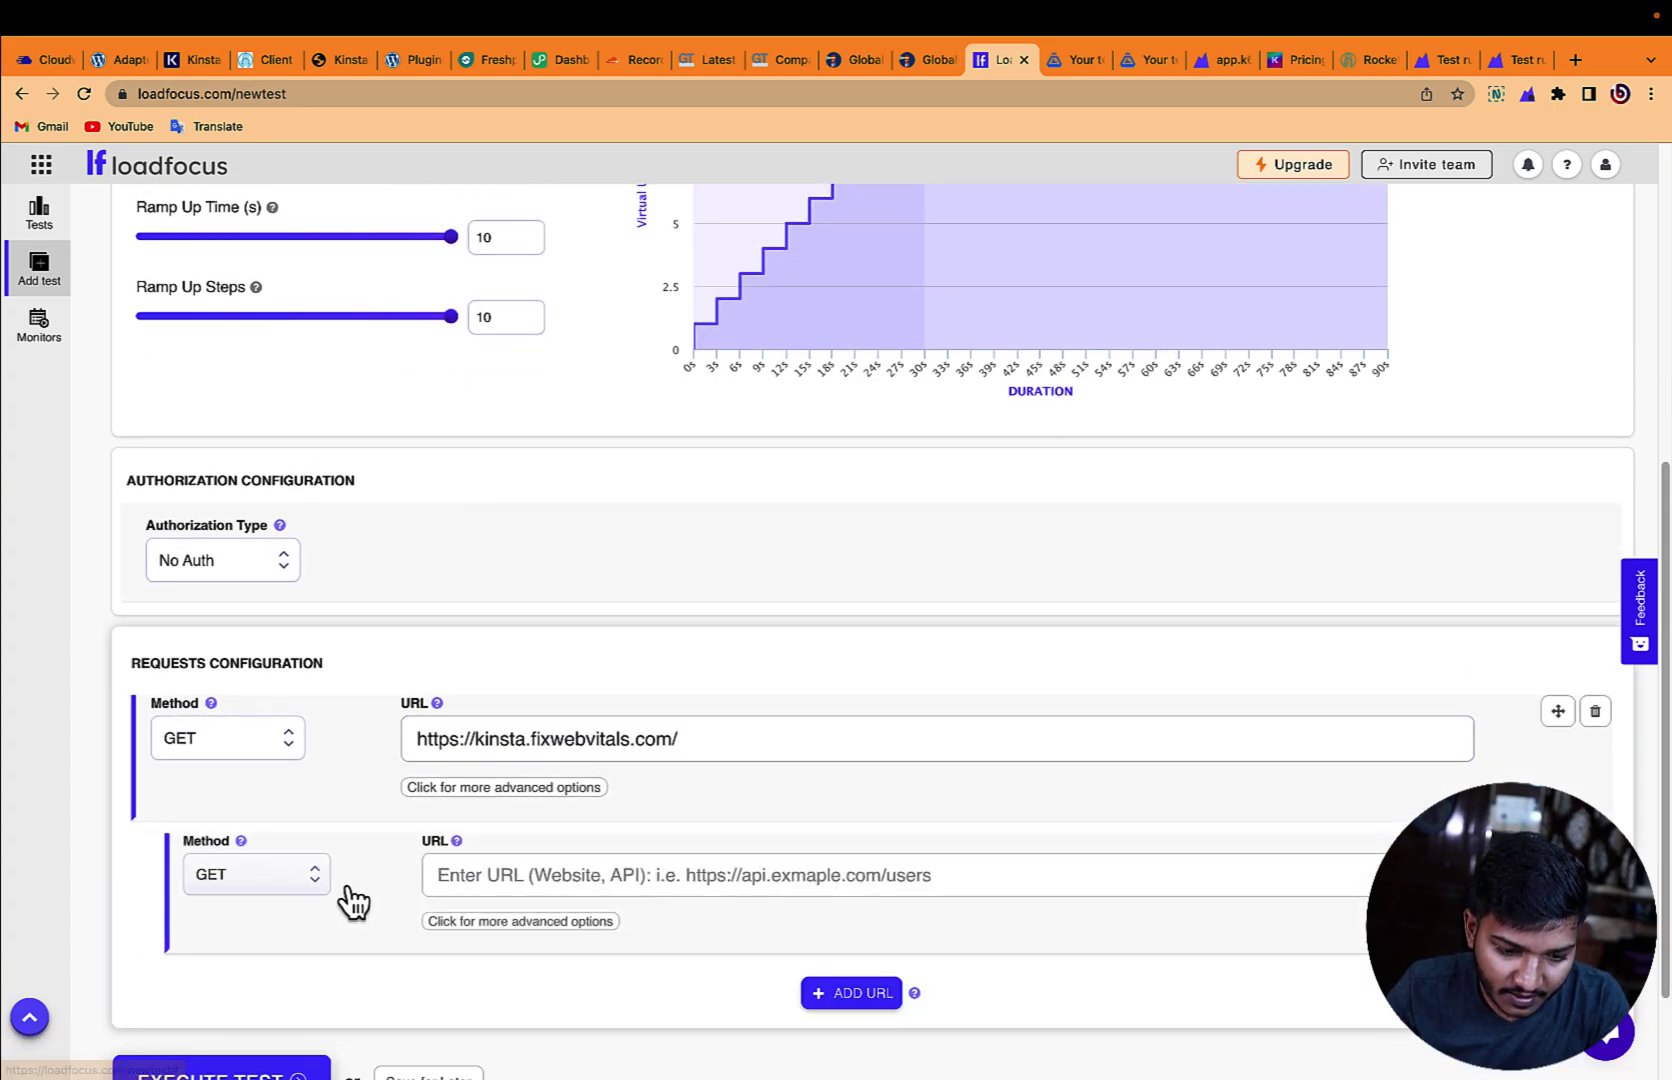
pyautogui.click(509, 876)
pyautogui.press('super+shift+v')
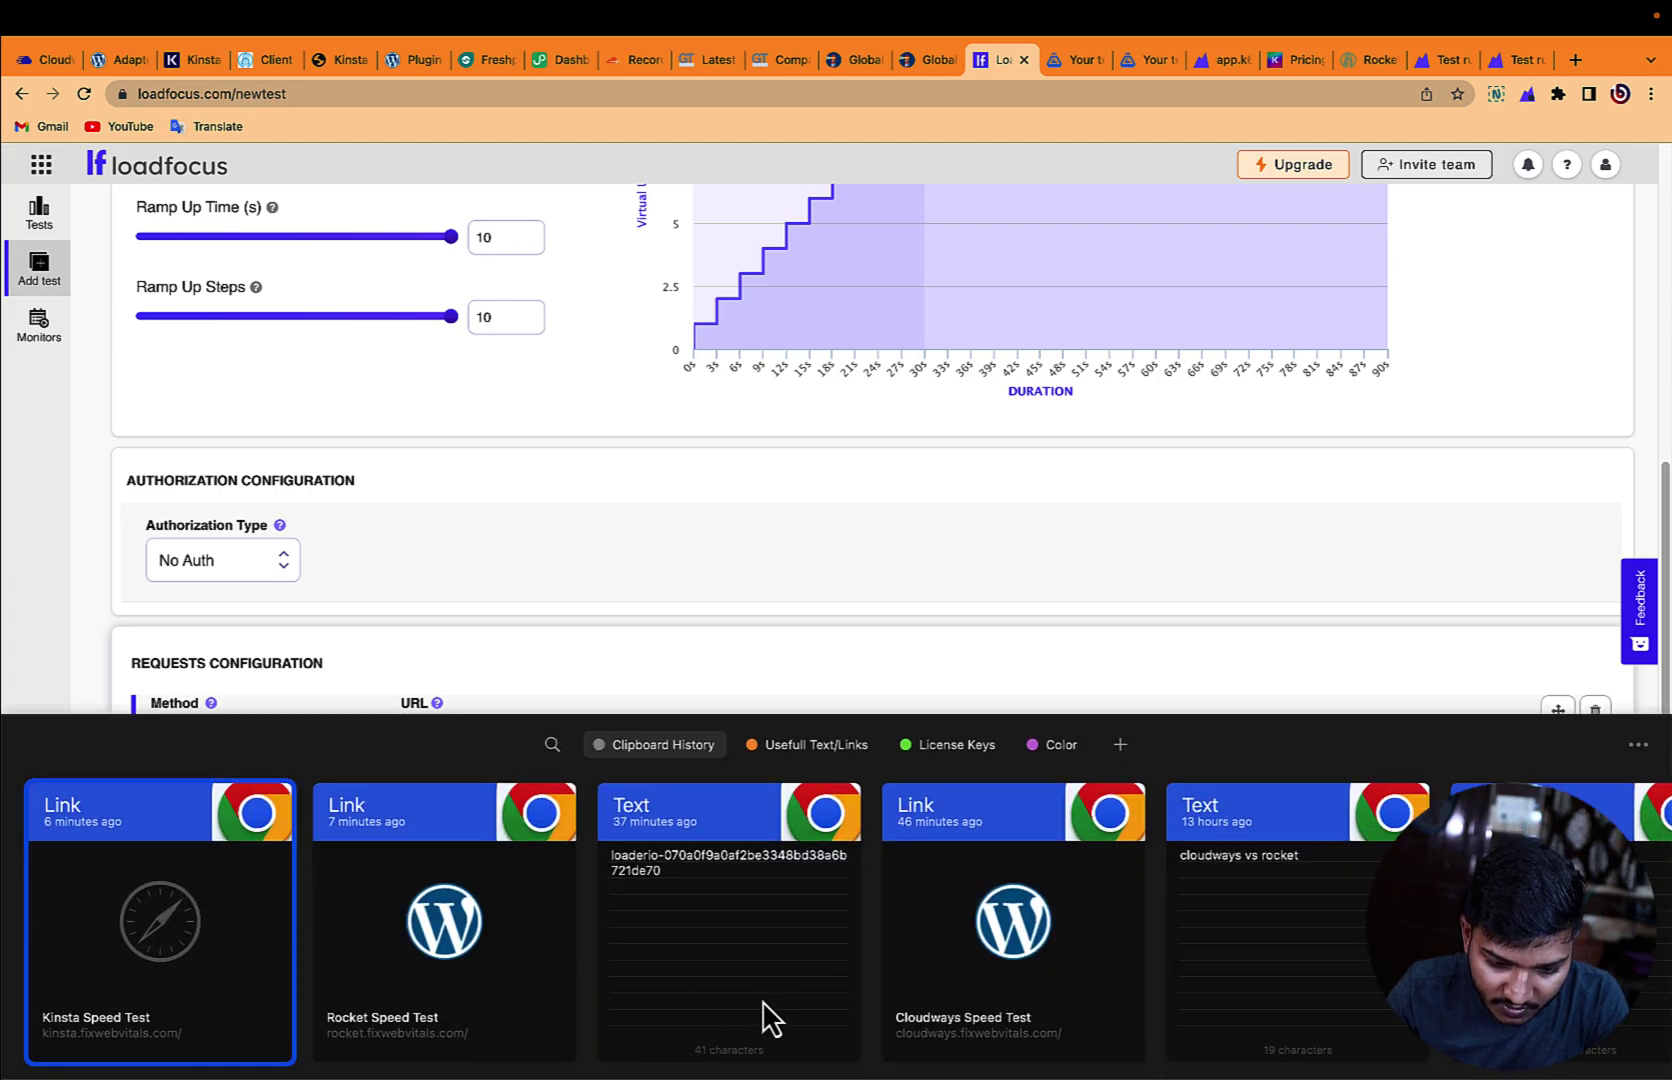
pyautogui.doubleClick(448, 907)
pyautogui.scroll(-2, 477, 884)
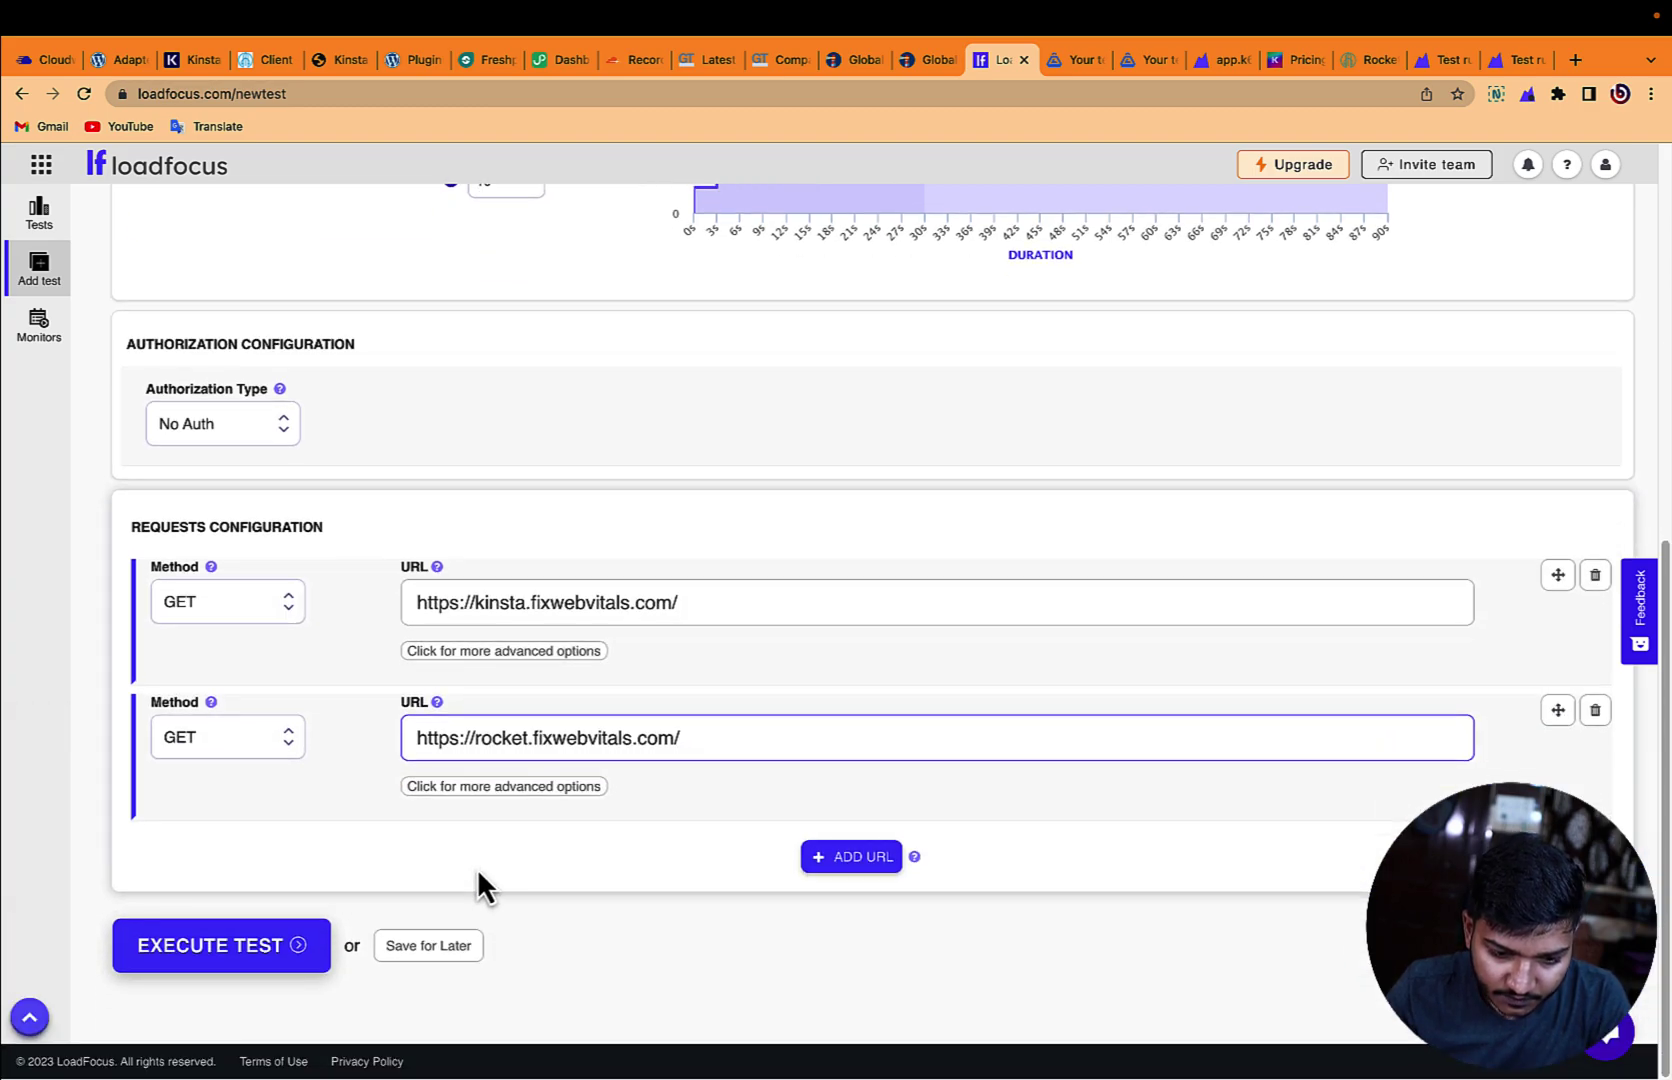
pyautogui.click(238, 966)
pyautogui.click(1005, 531)
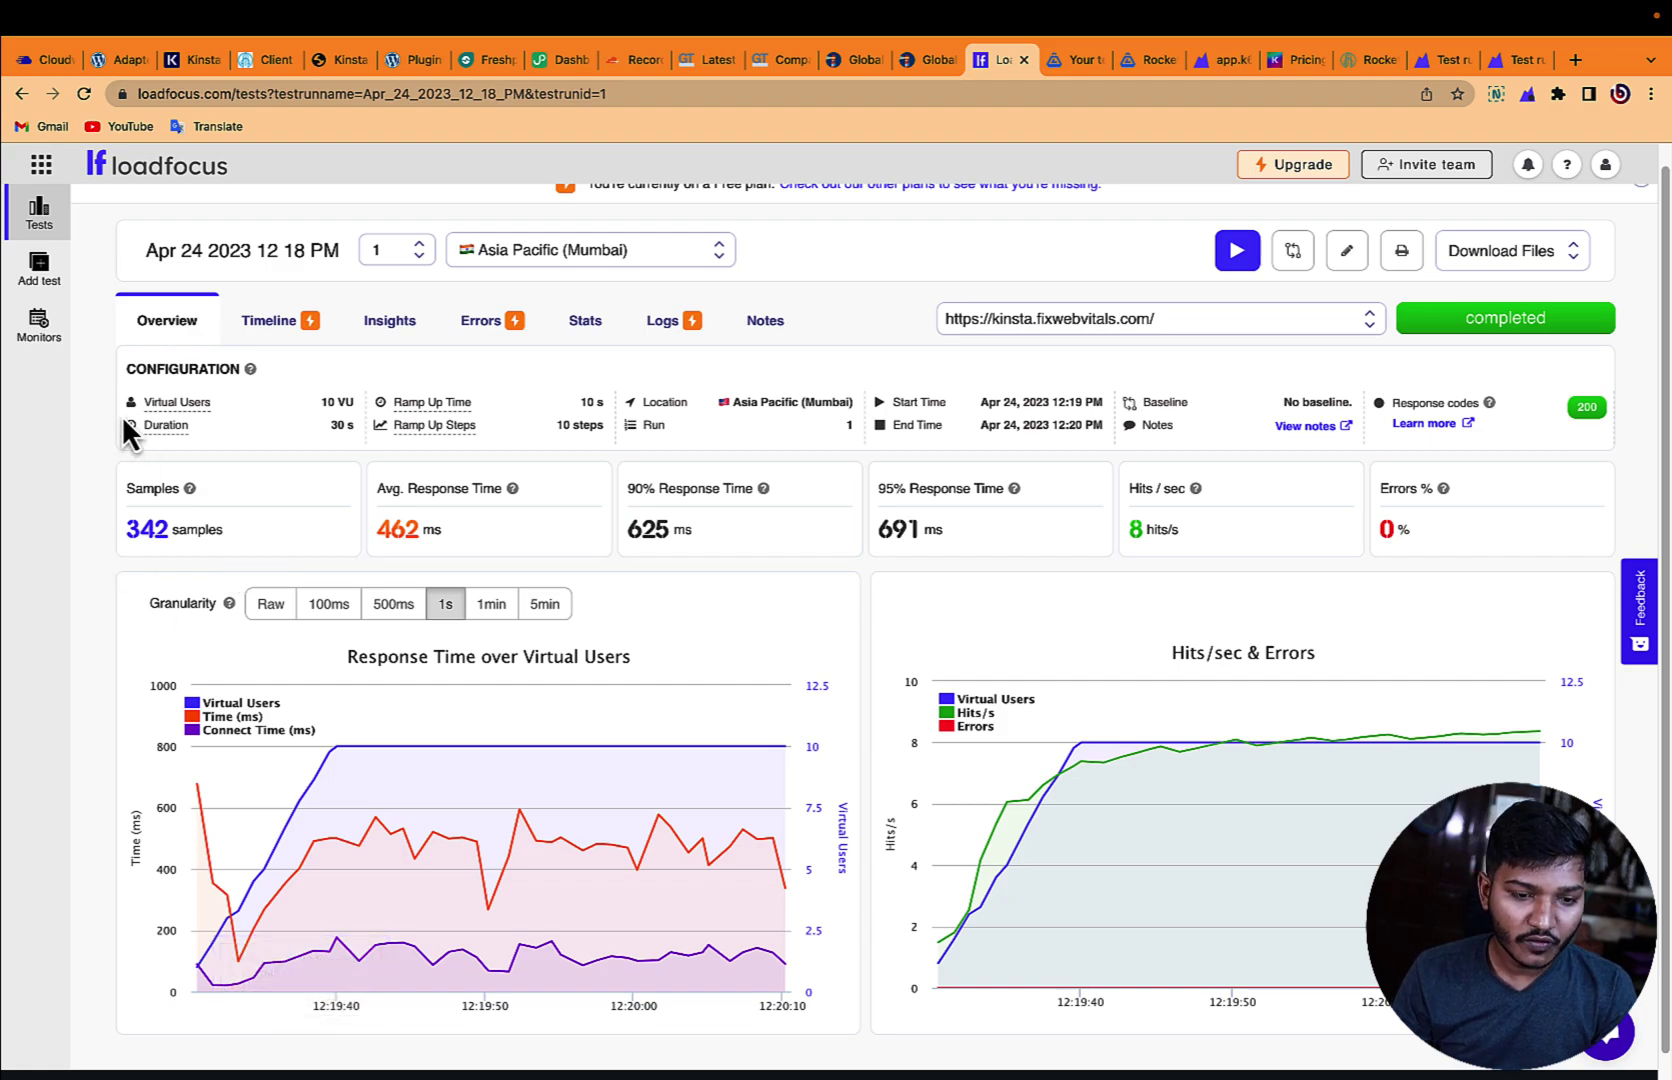
# Step: Examine the sample count and average response time in the Kinsta results, followed by those for rocket.fixwebvitals.com
pyautogui.doubleClick(136, 530)
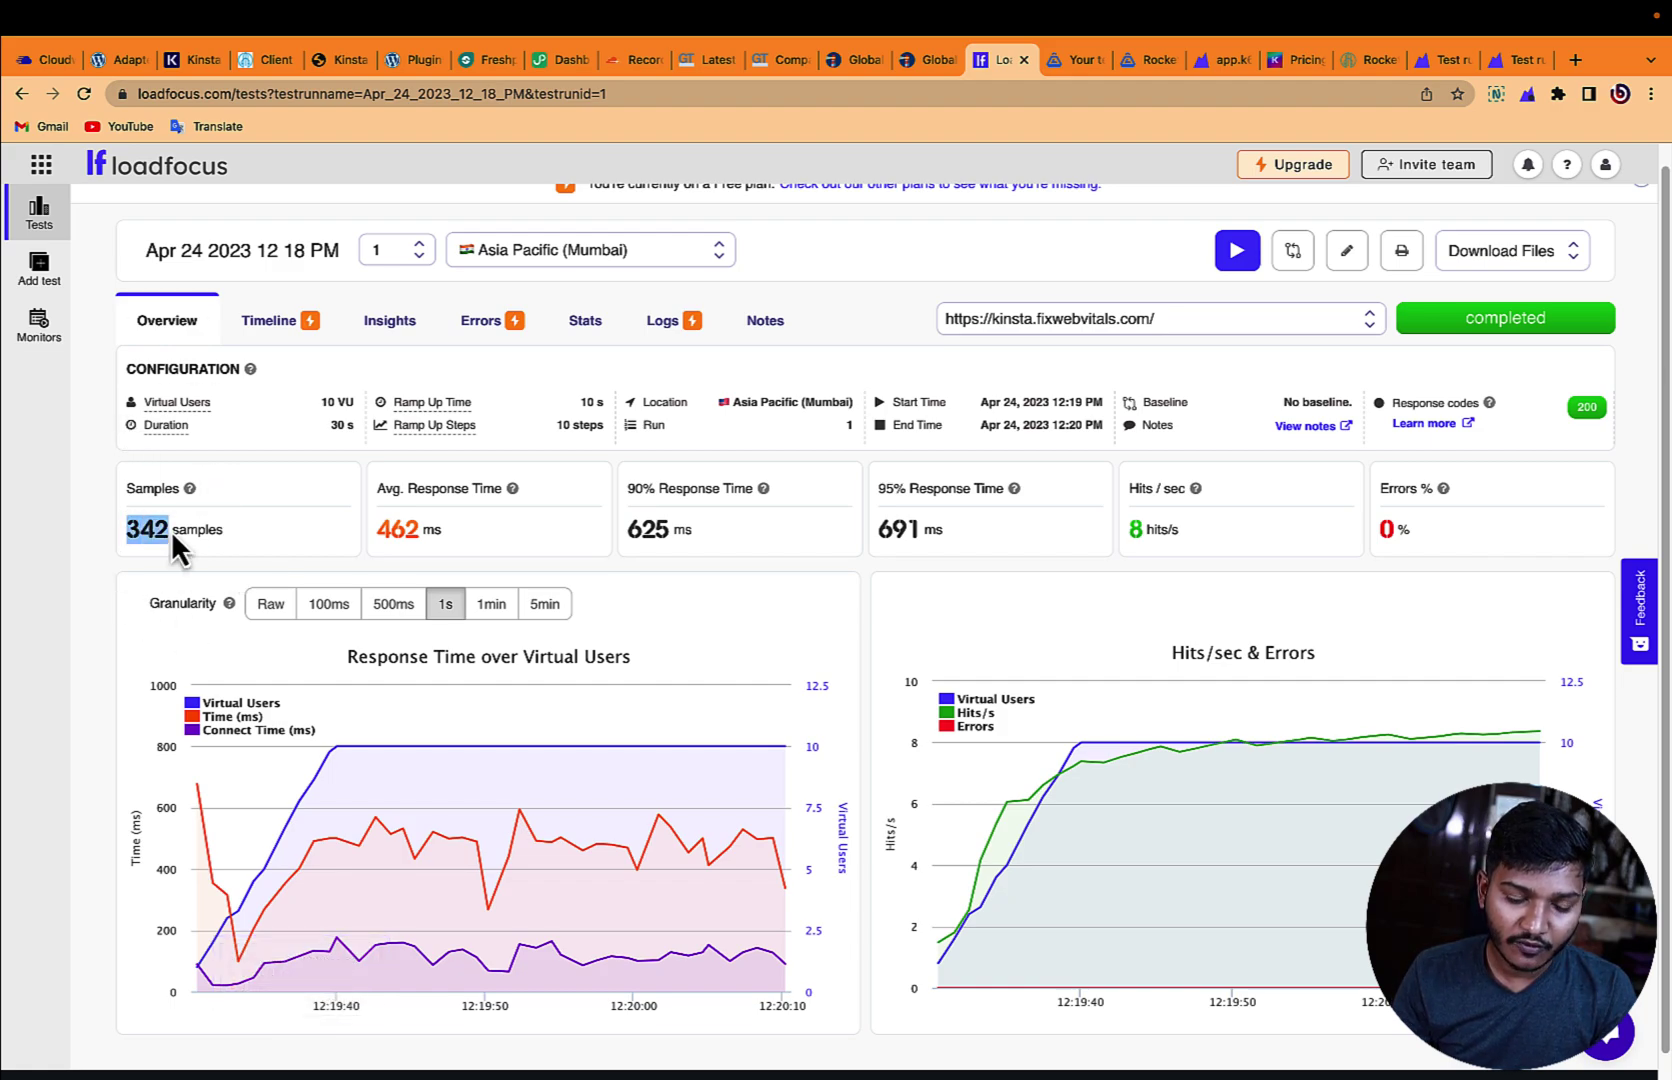
pyautogui.moveTo(383, 520); pyautogui.dragTo(470, 534)
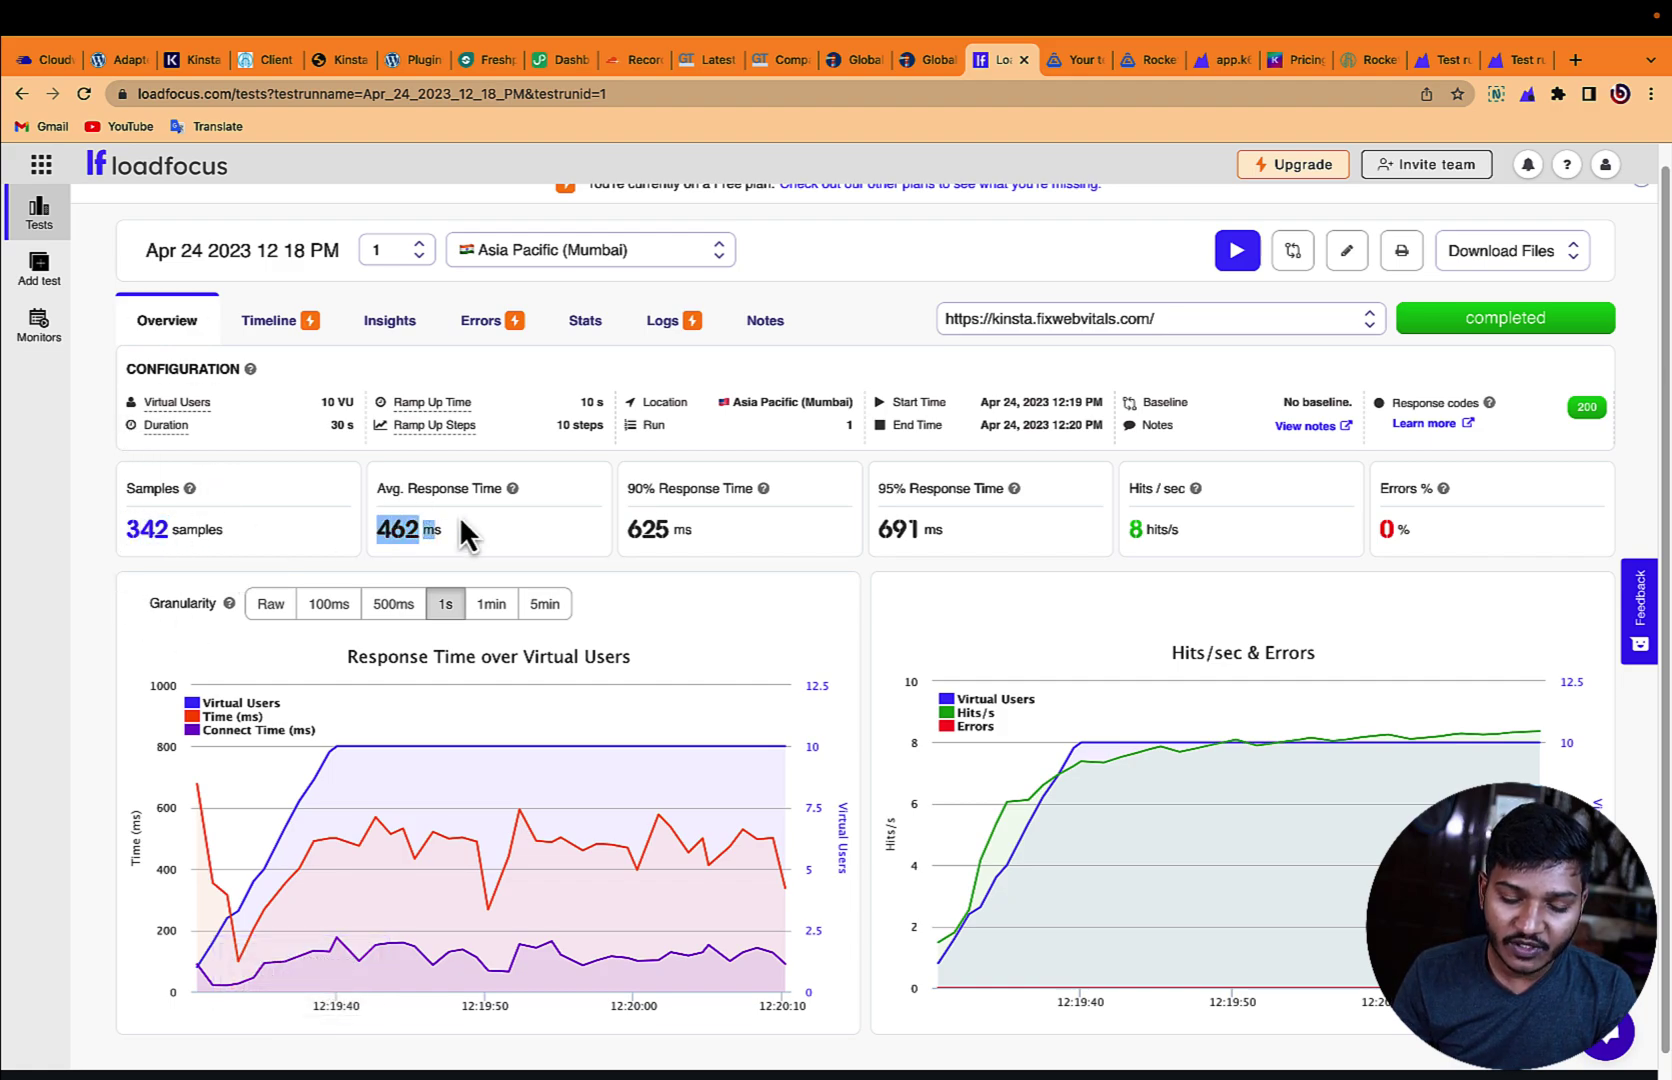
pyautogui.click(1092, 330)
pyautogui.click(1086, 374)
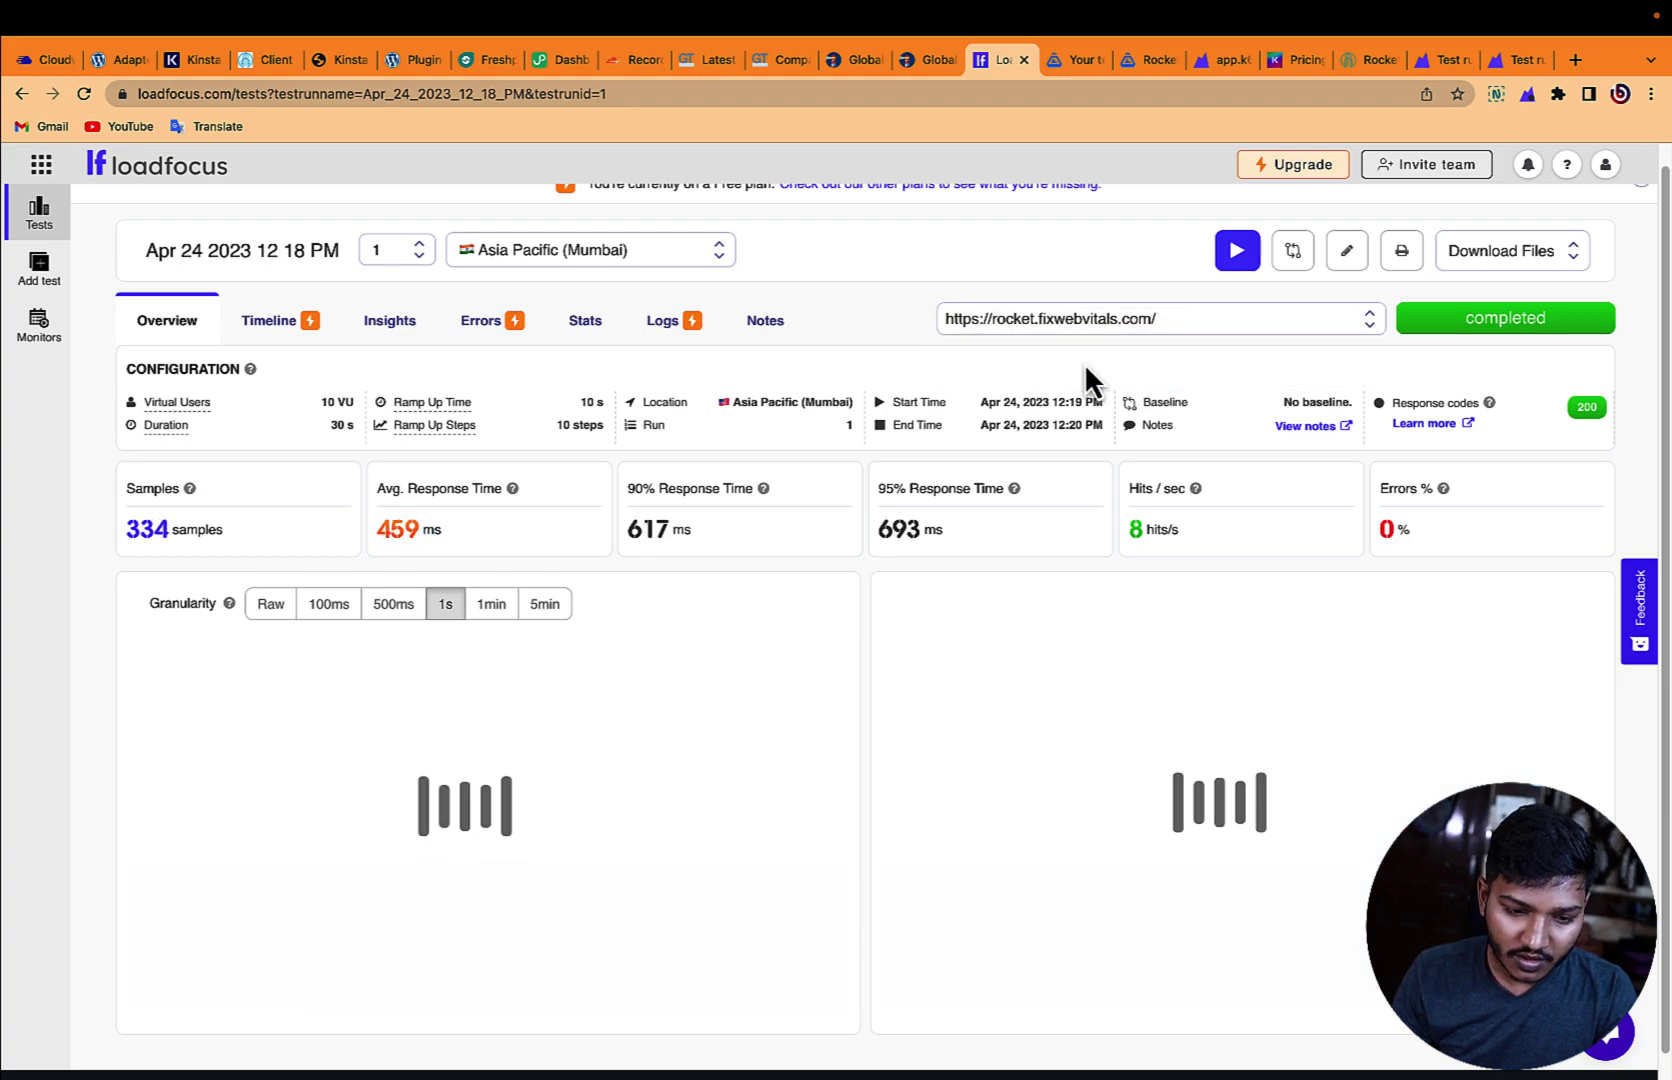
pyautogui.moveTo(374, 524); pyautogui.dragTo(421, 522)
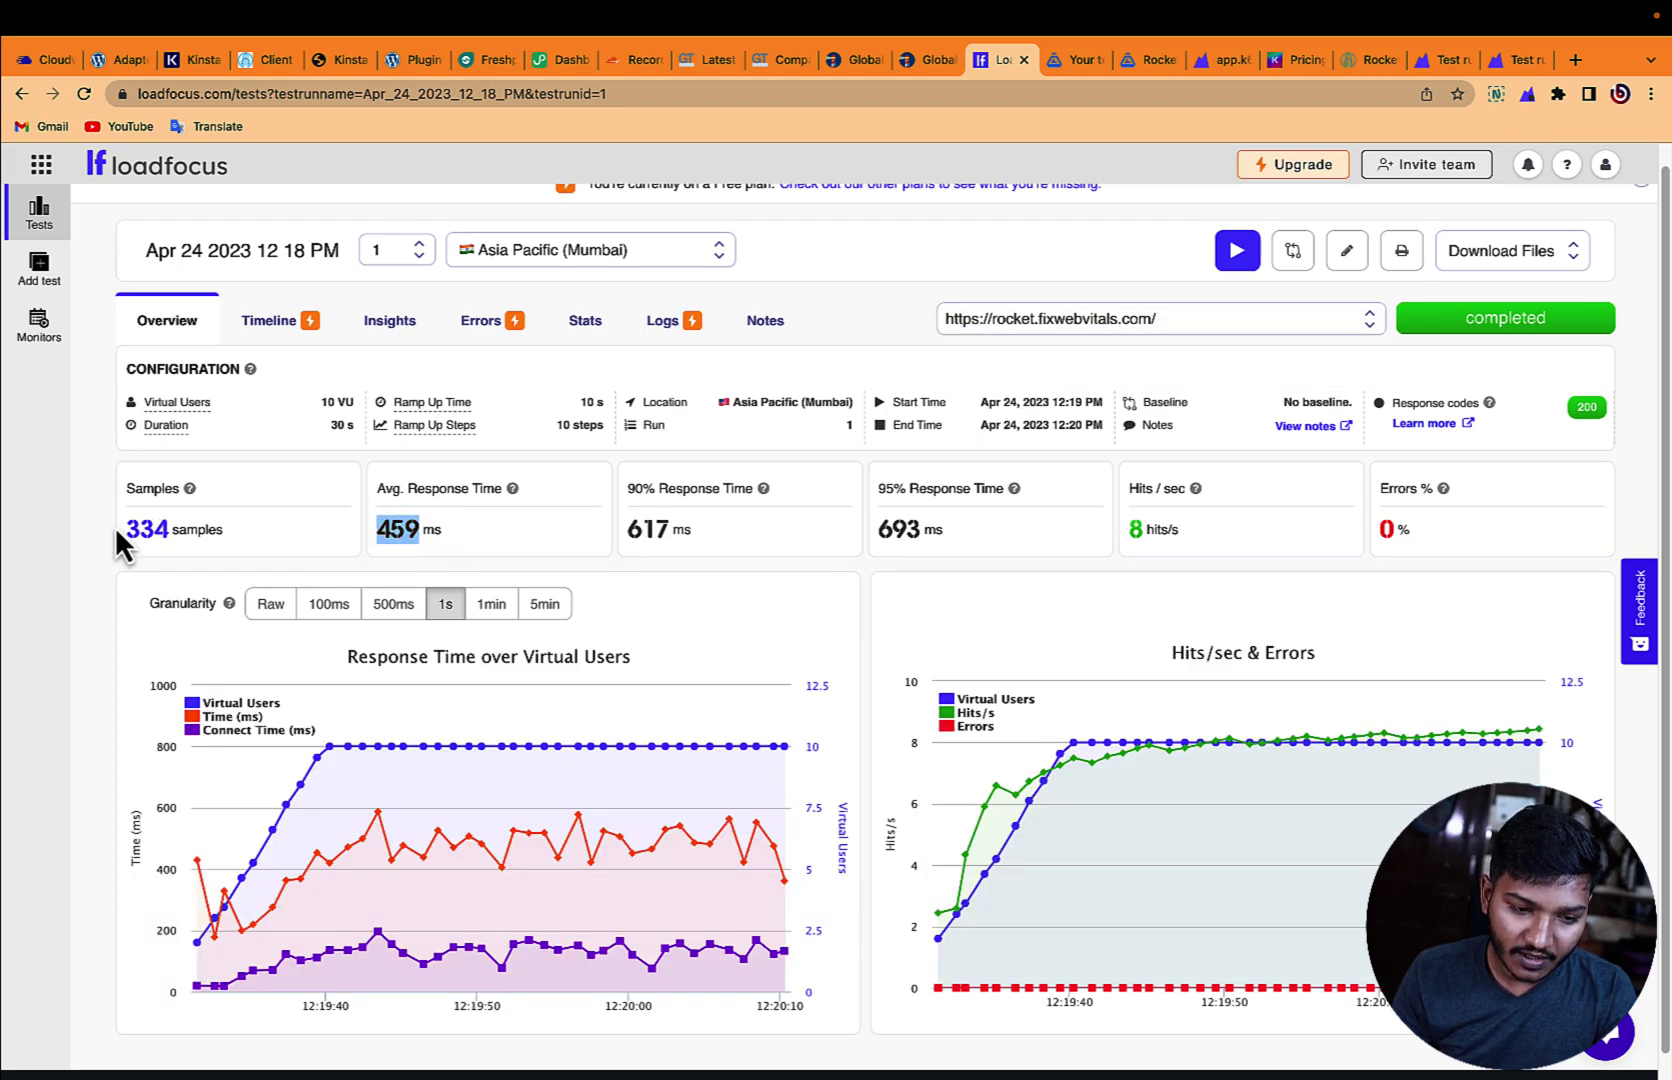
pyautogui.moveTo(126, 530); pyautogui.dragTo(155, 528)
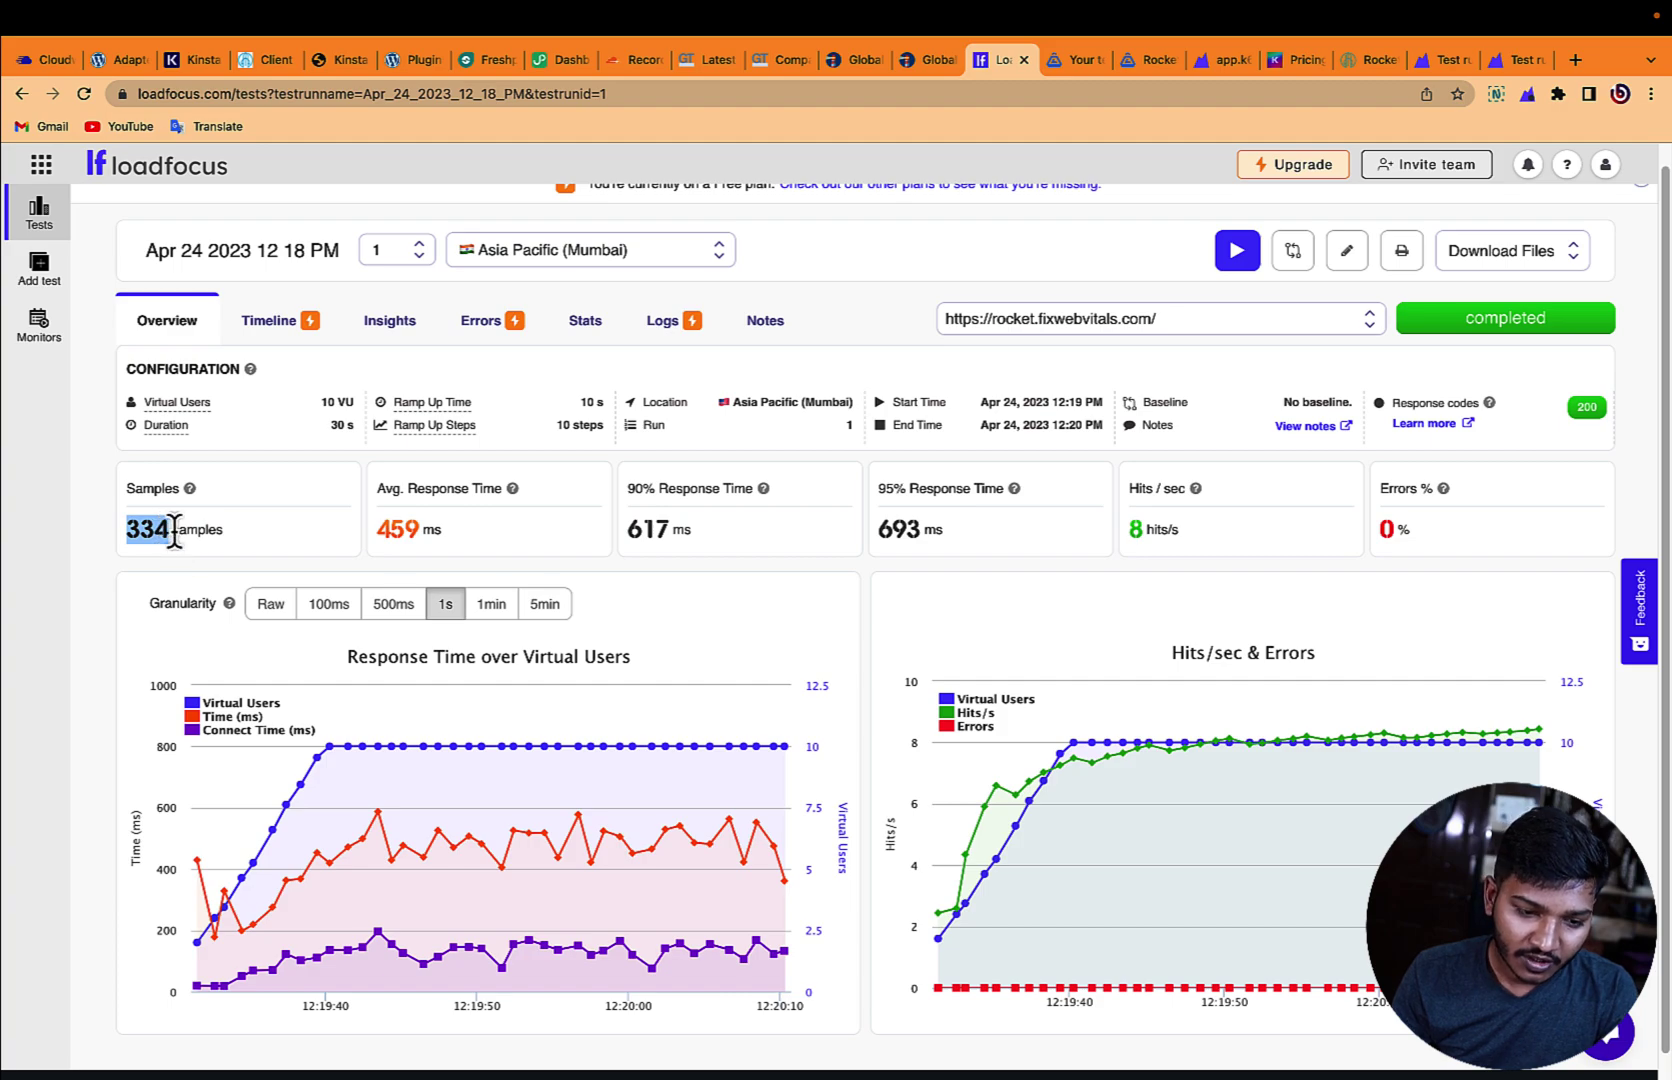
# Step: Alternate between the kinsta.fixwebvitals.com and rocket.fixwebvitals.com results to compare their response times and charts
pyautogui.click(1100, 322)
pyautogui.click(1097, 344)
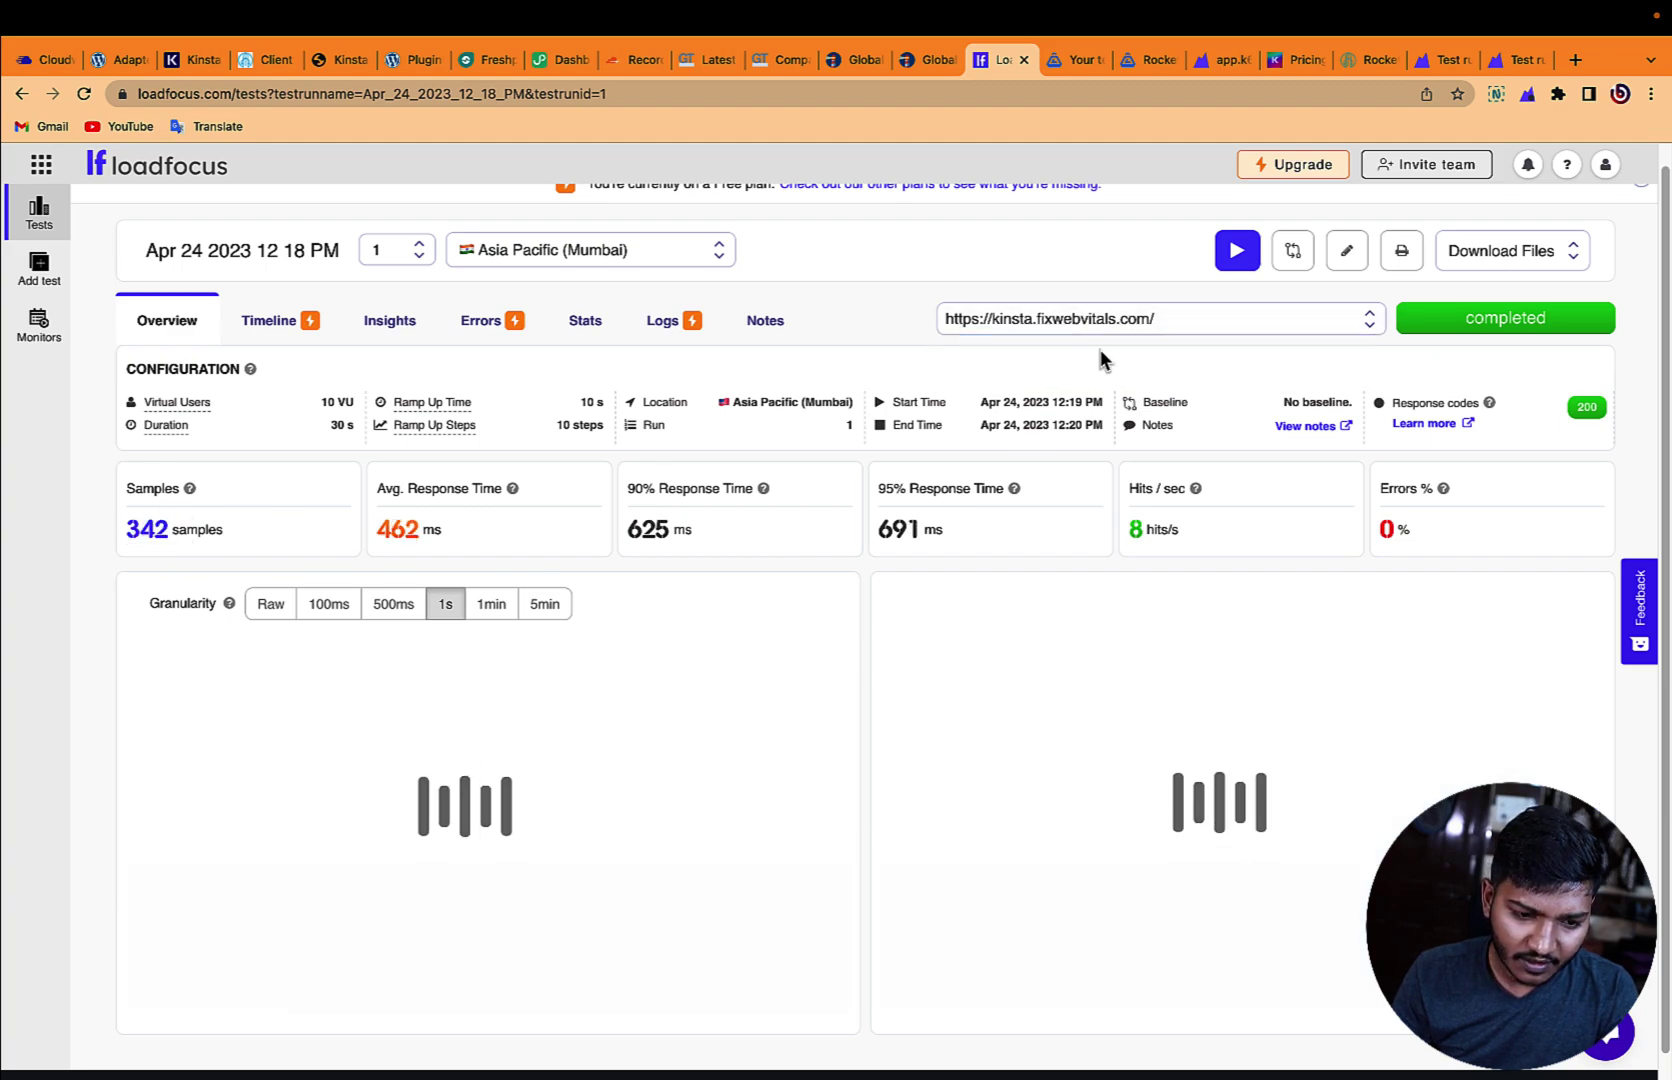
pyautogui.click(1087, 330)
pyautogui.click(1078, 368)
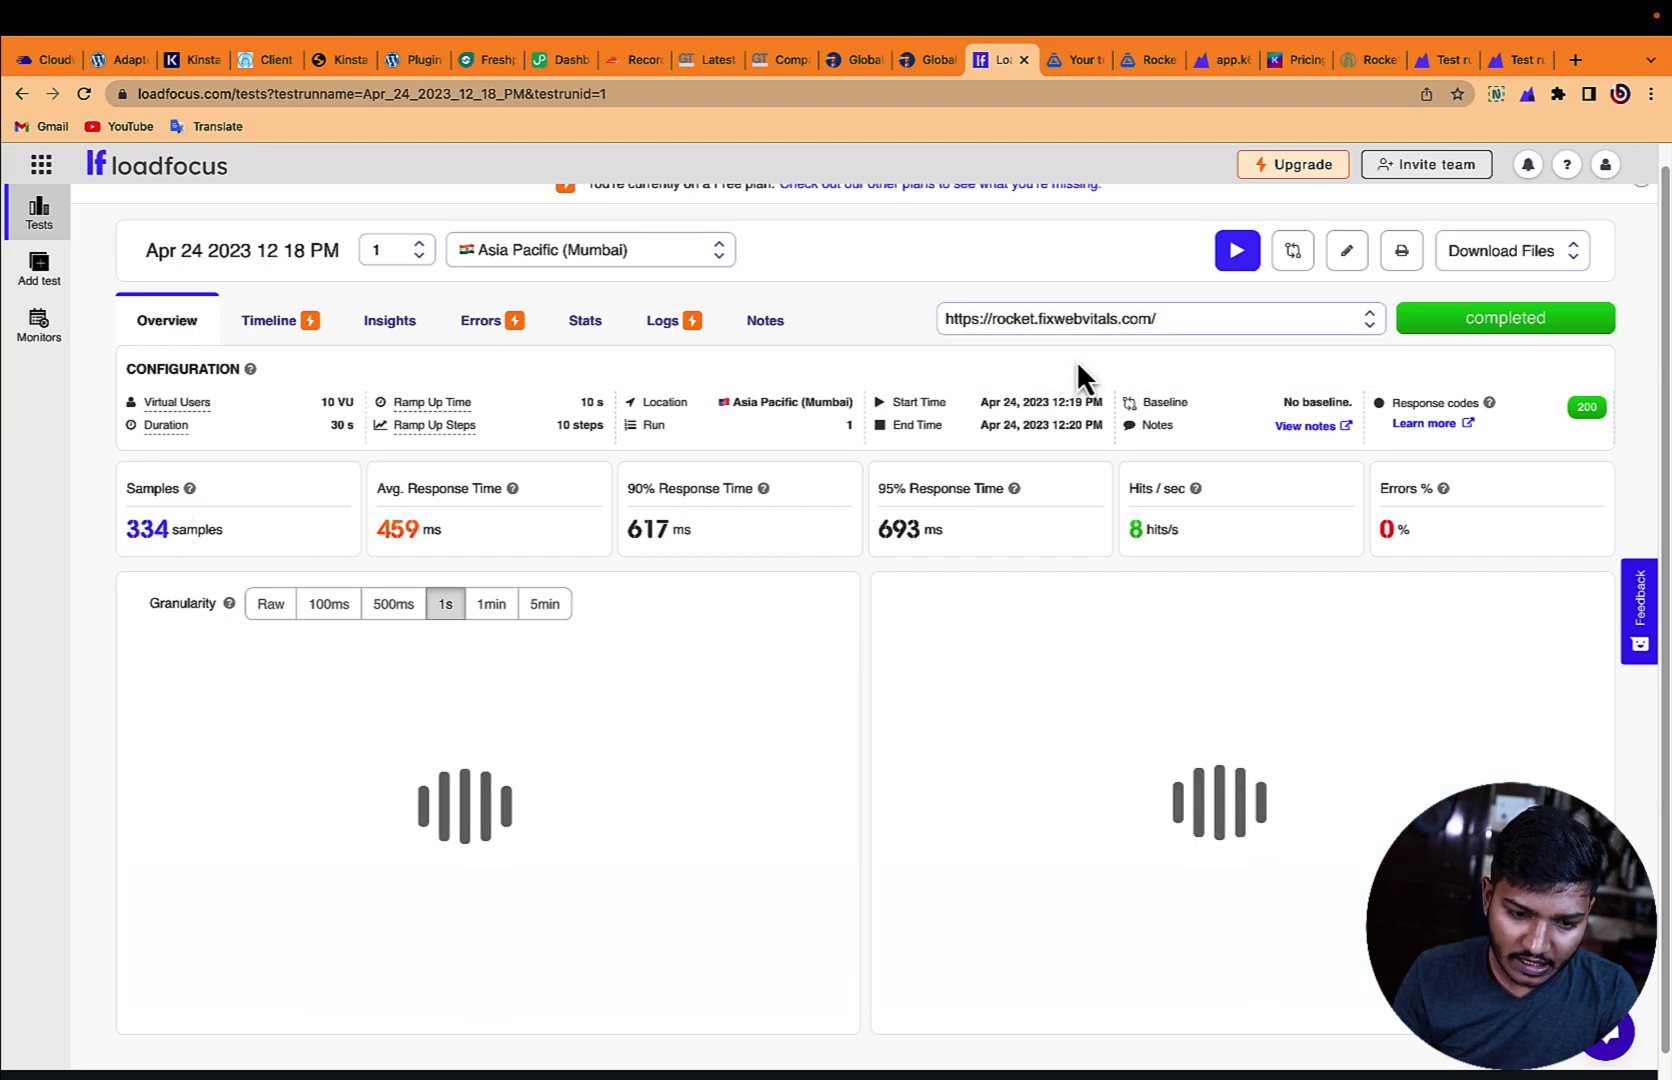
pyautogui.click(1078, 334)
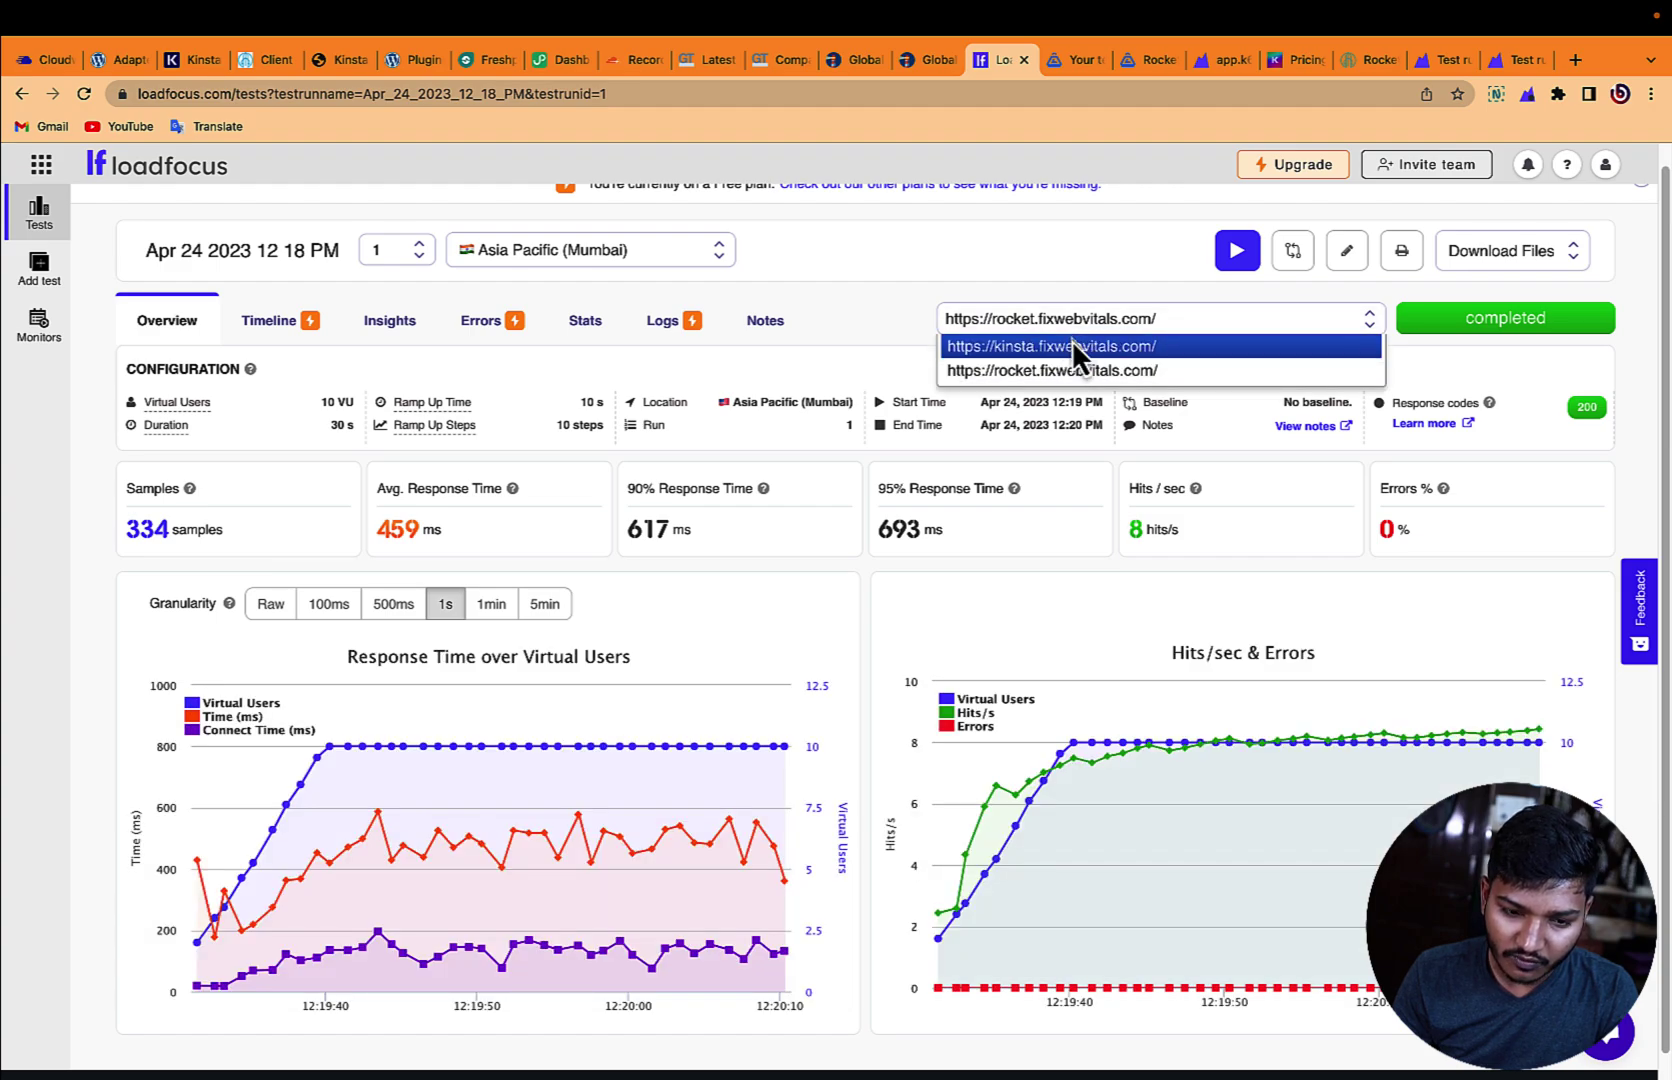
pyautogui.click(1072, 341)
pyautogui.click(1000, 328)
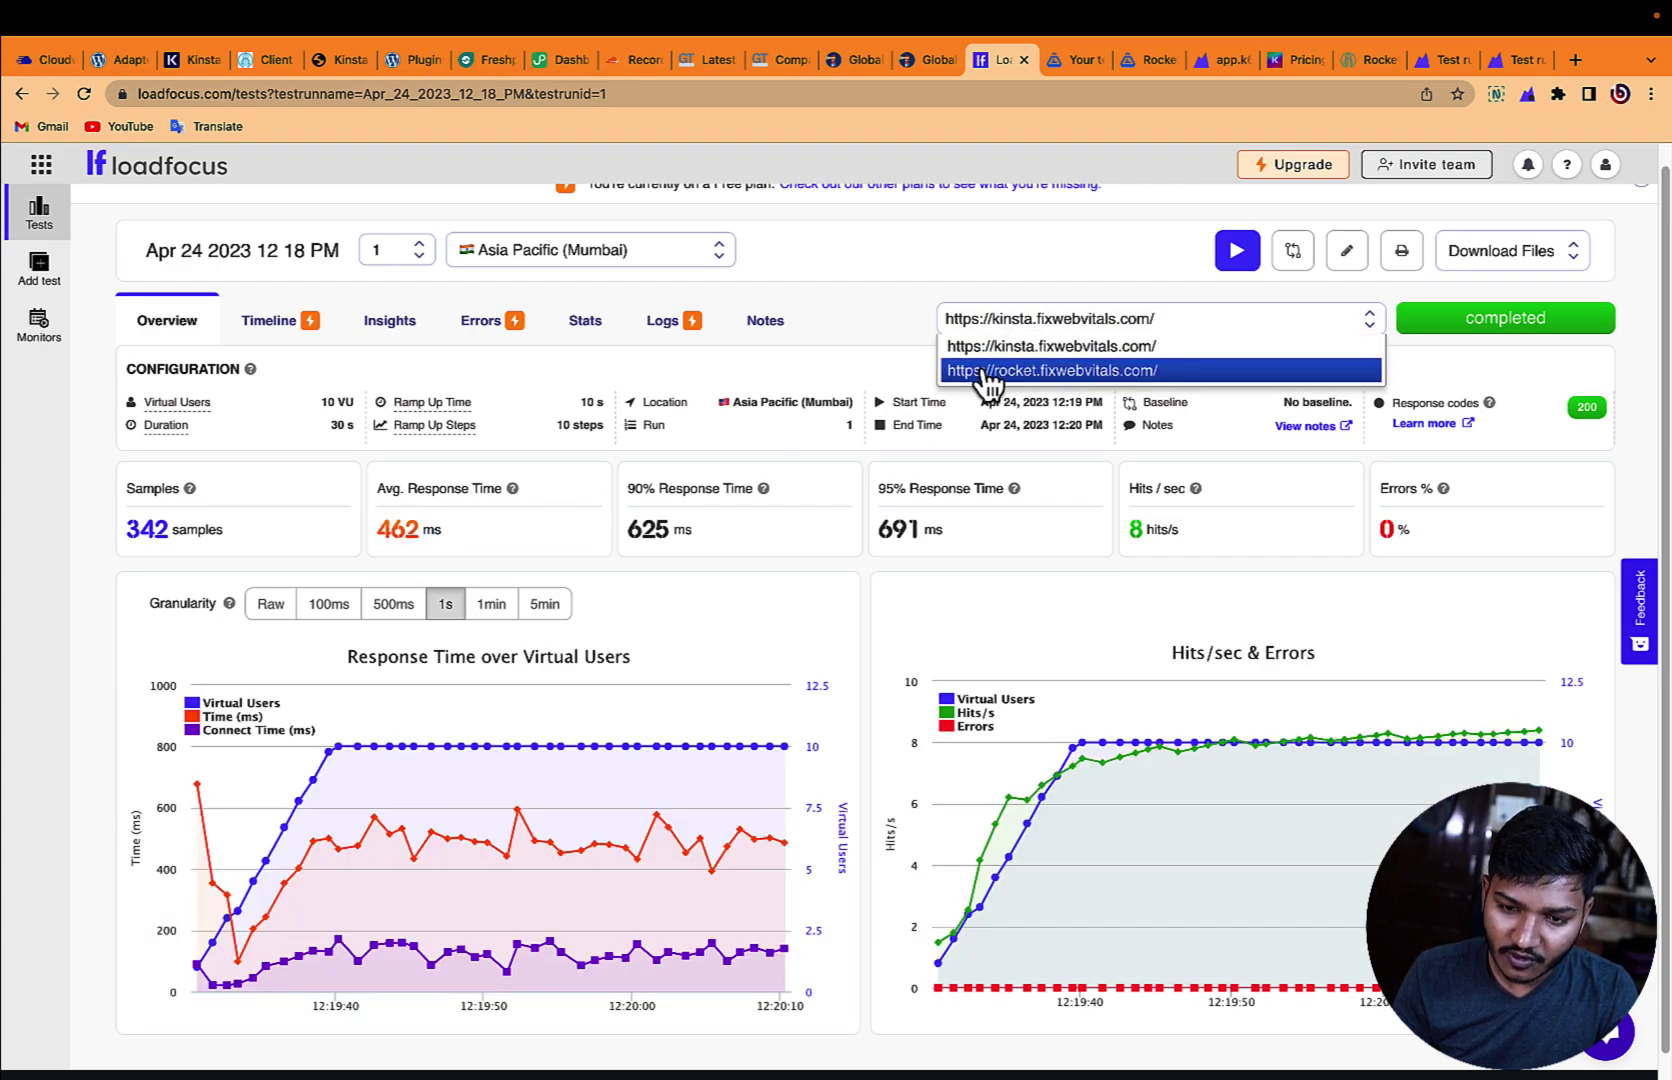
pyautogui.click(985, 366)
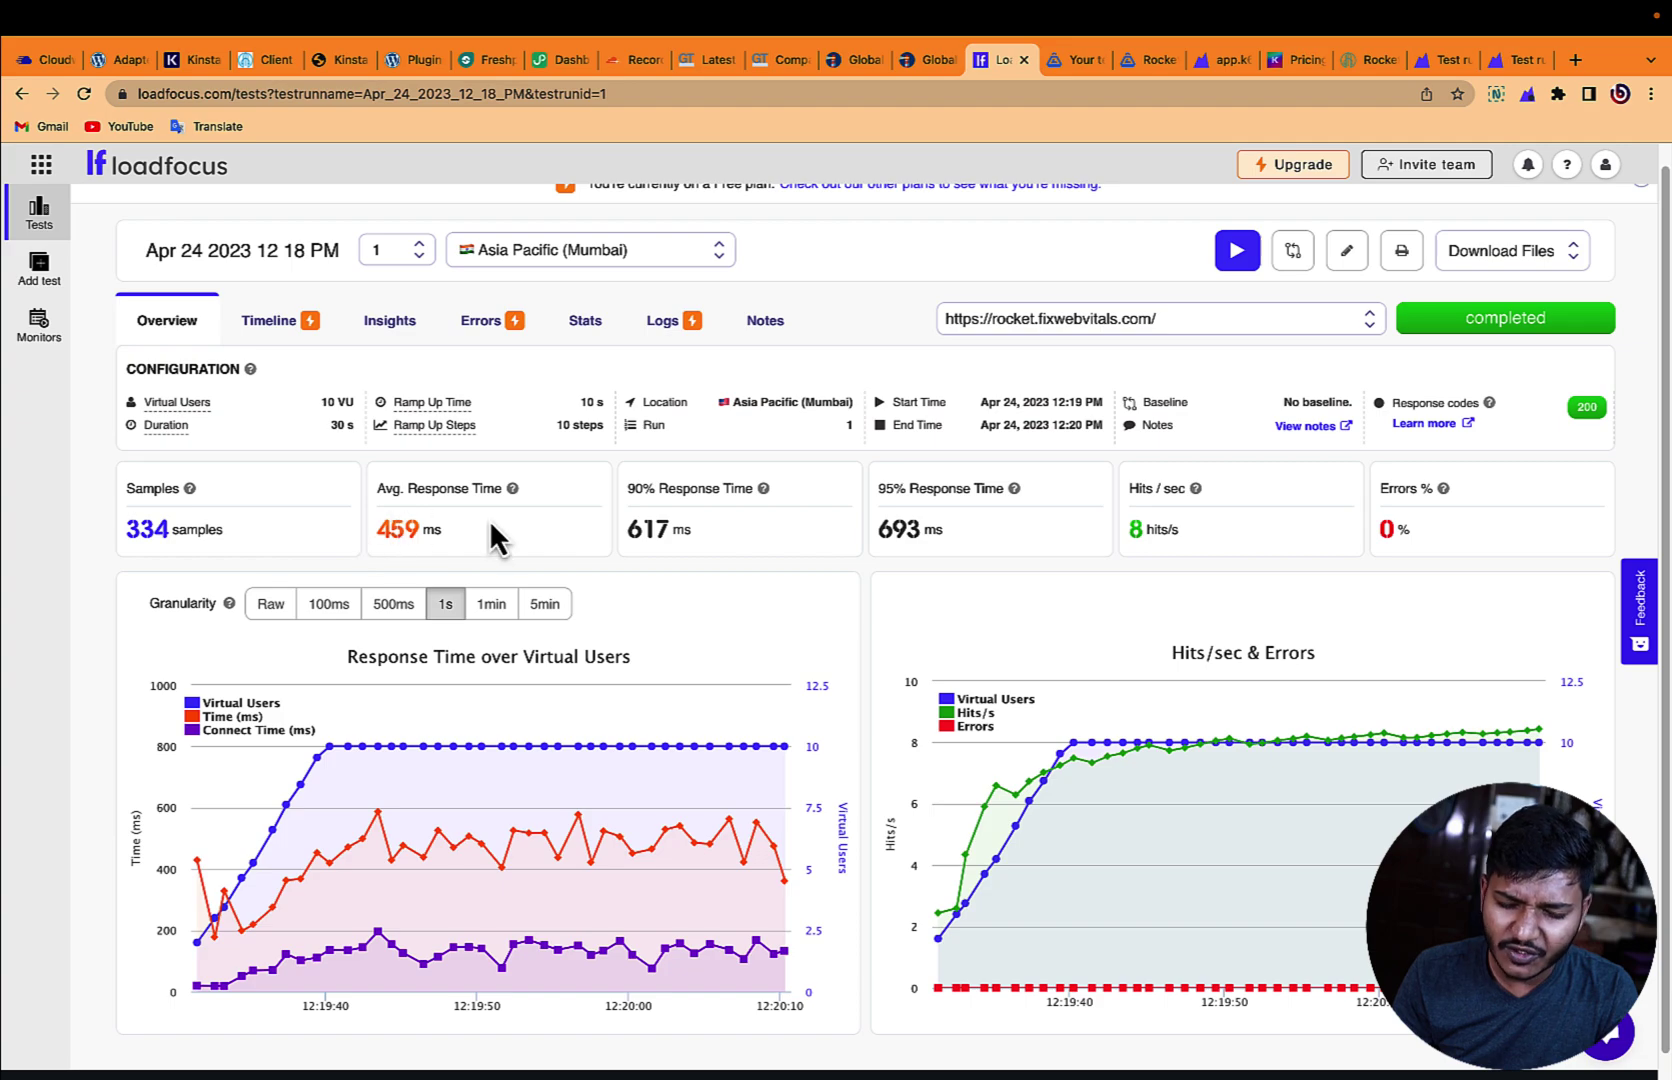
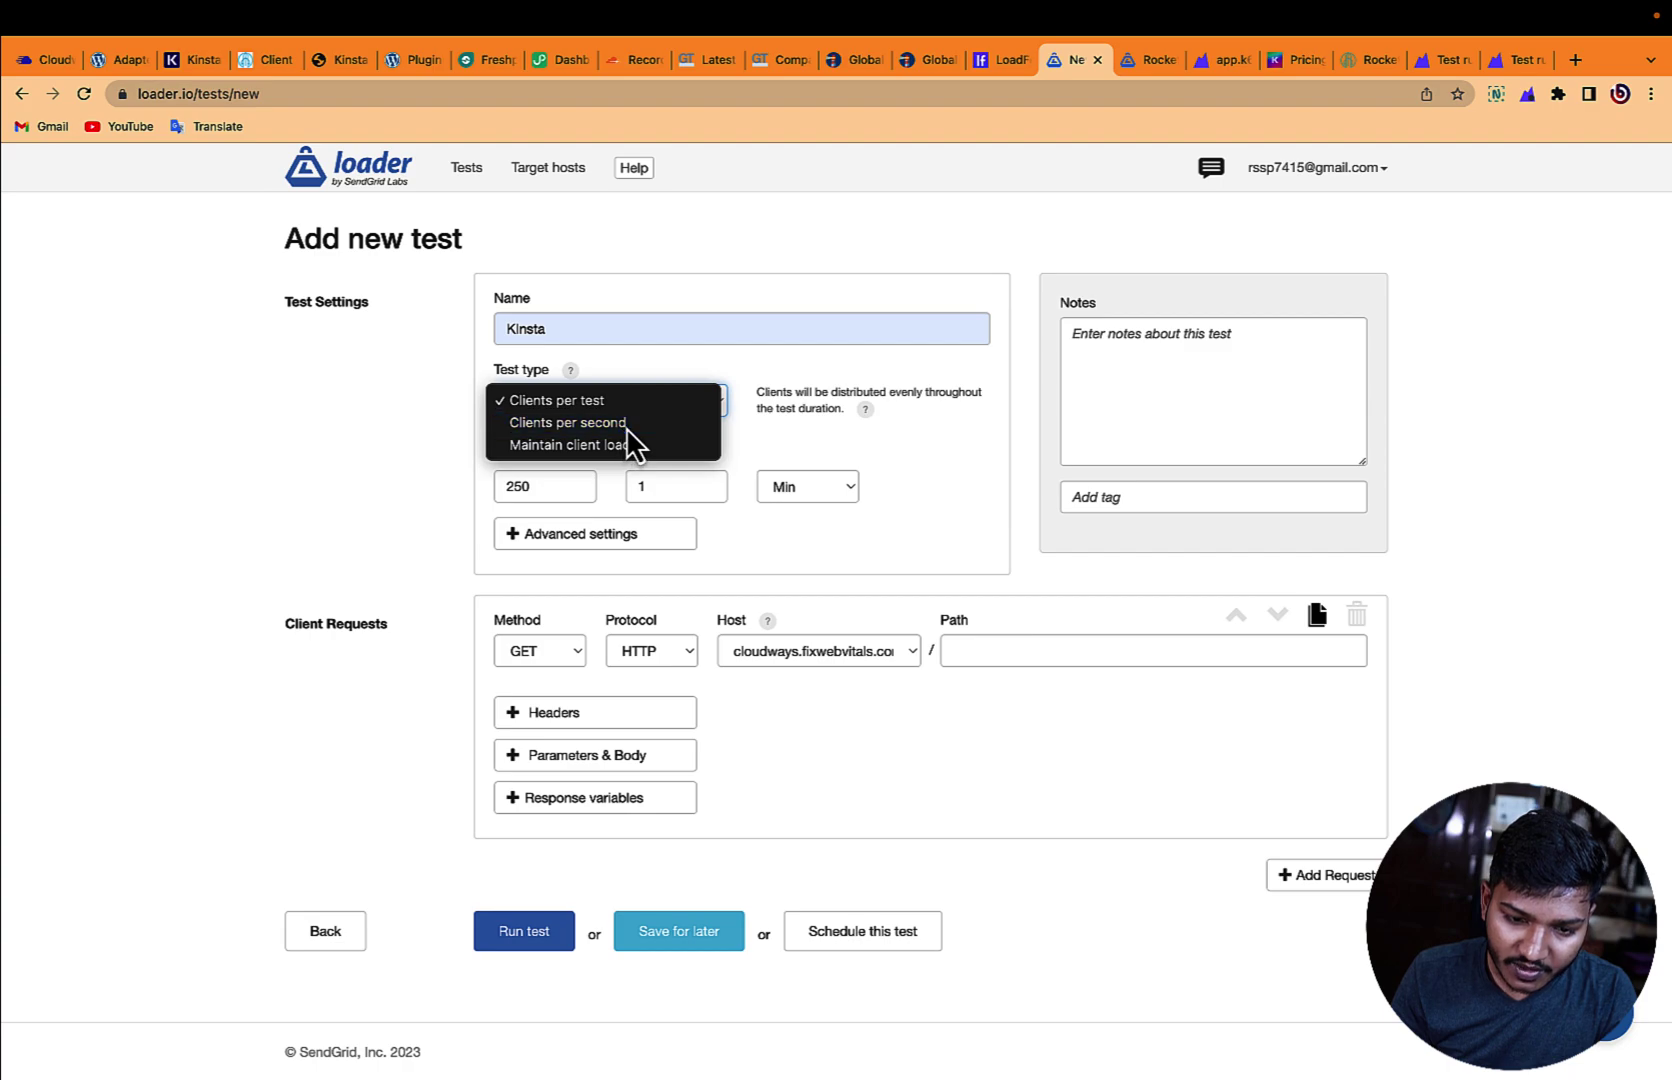
# Step: Configure the Kinsta test in loader.io as Clients per second for kinsta.fixwebvitals.com over HTTPS, and run it
pyautogui.click(625, 425)
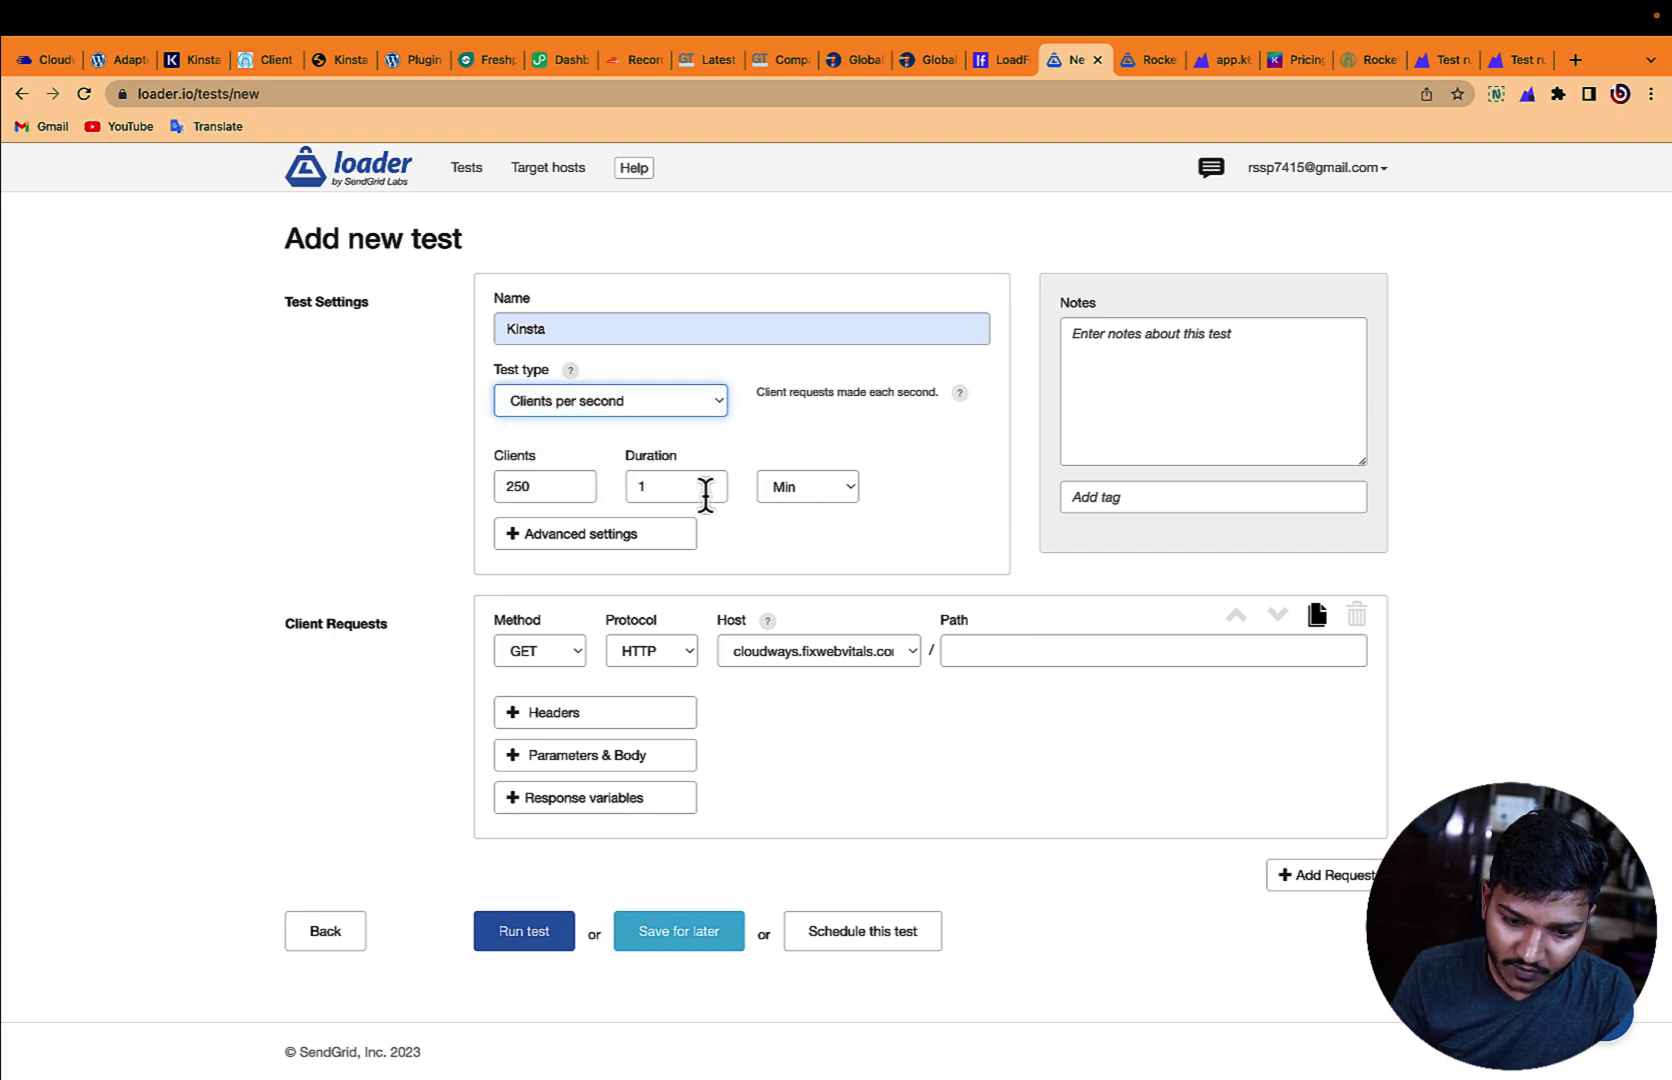
pyautogui.click(805, 654)
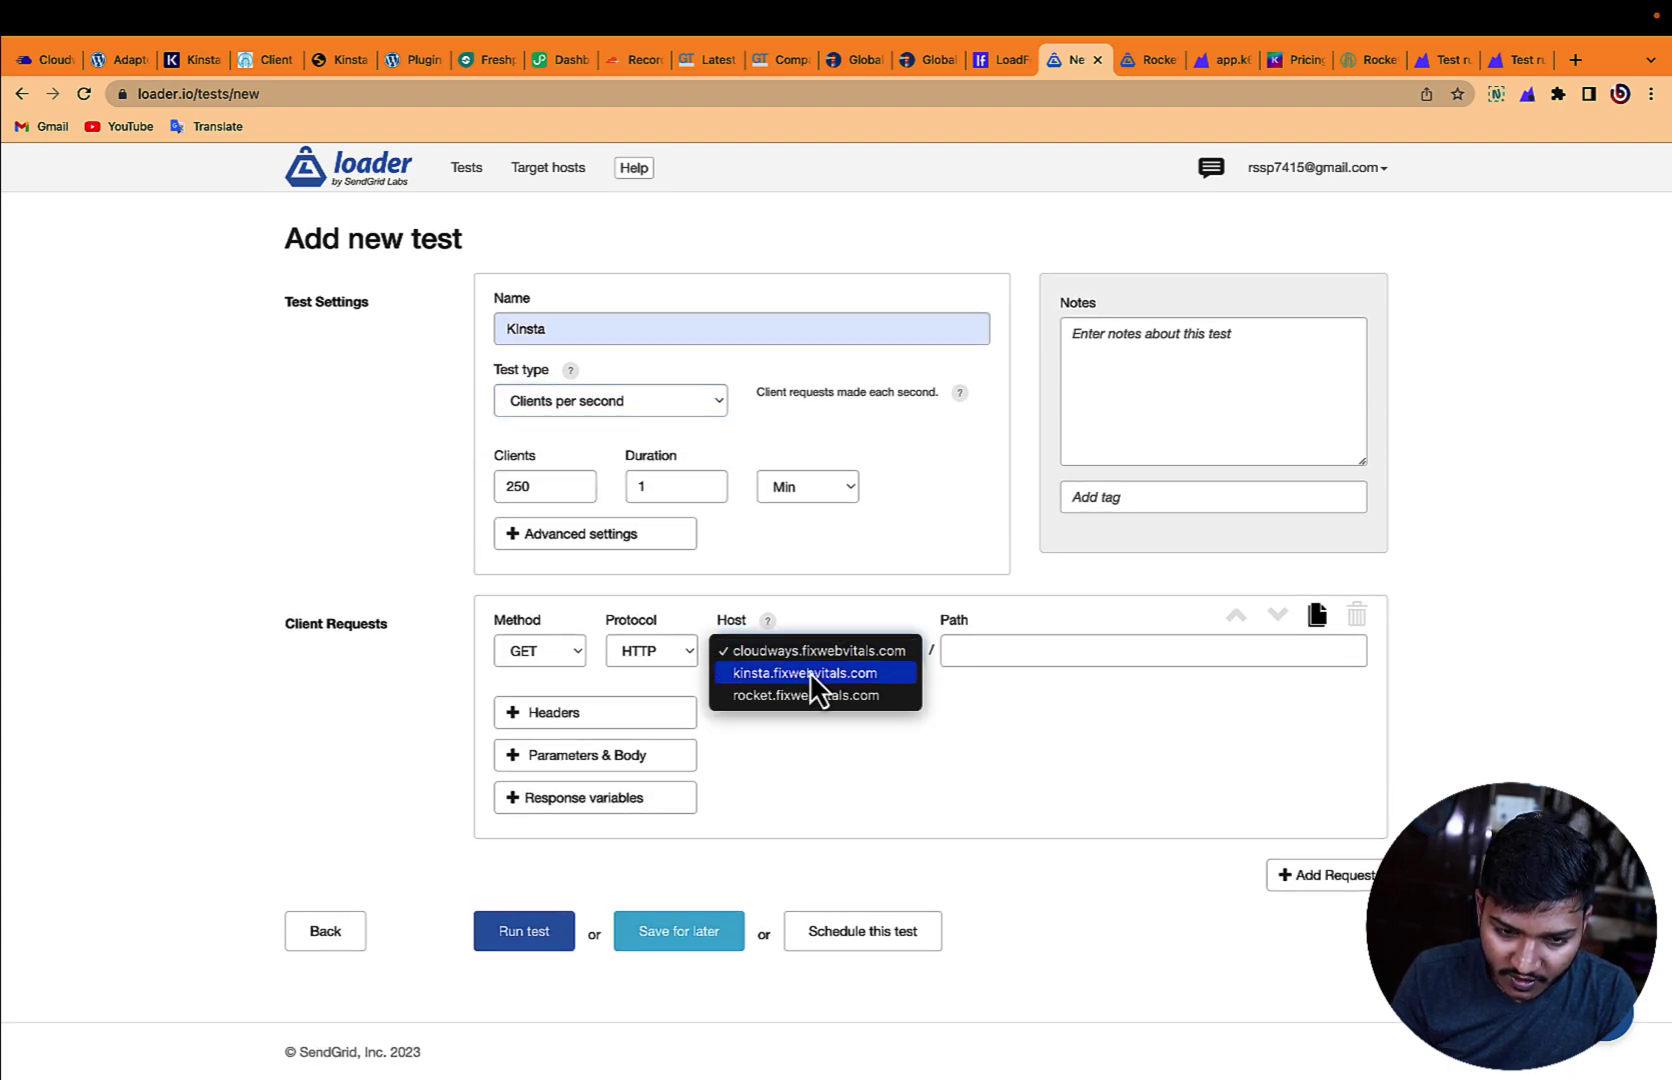
pyautogui.click(809, 673)
pyautogui.click(647, 658)
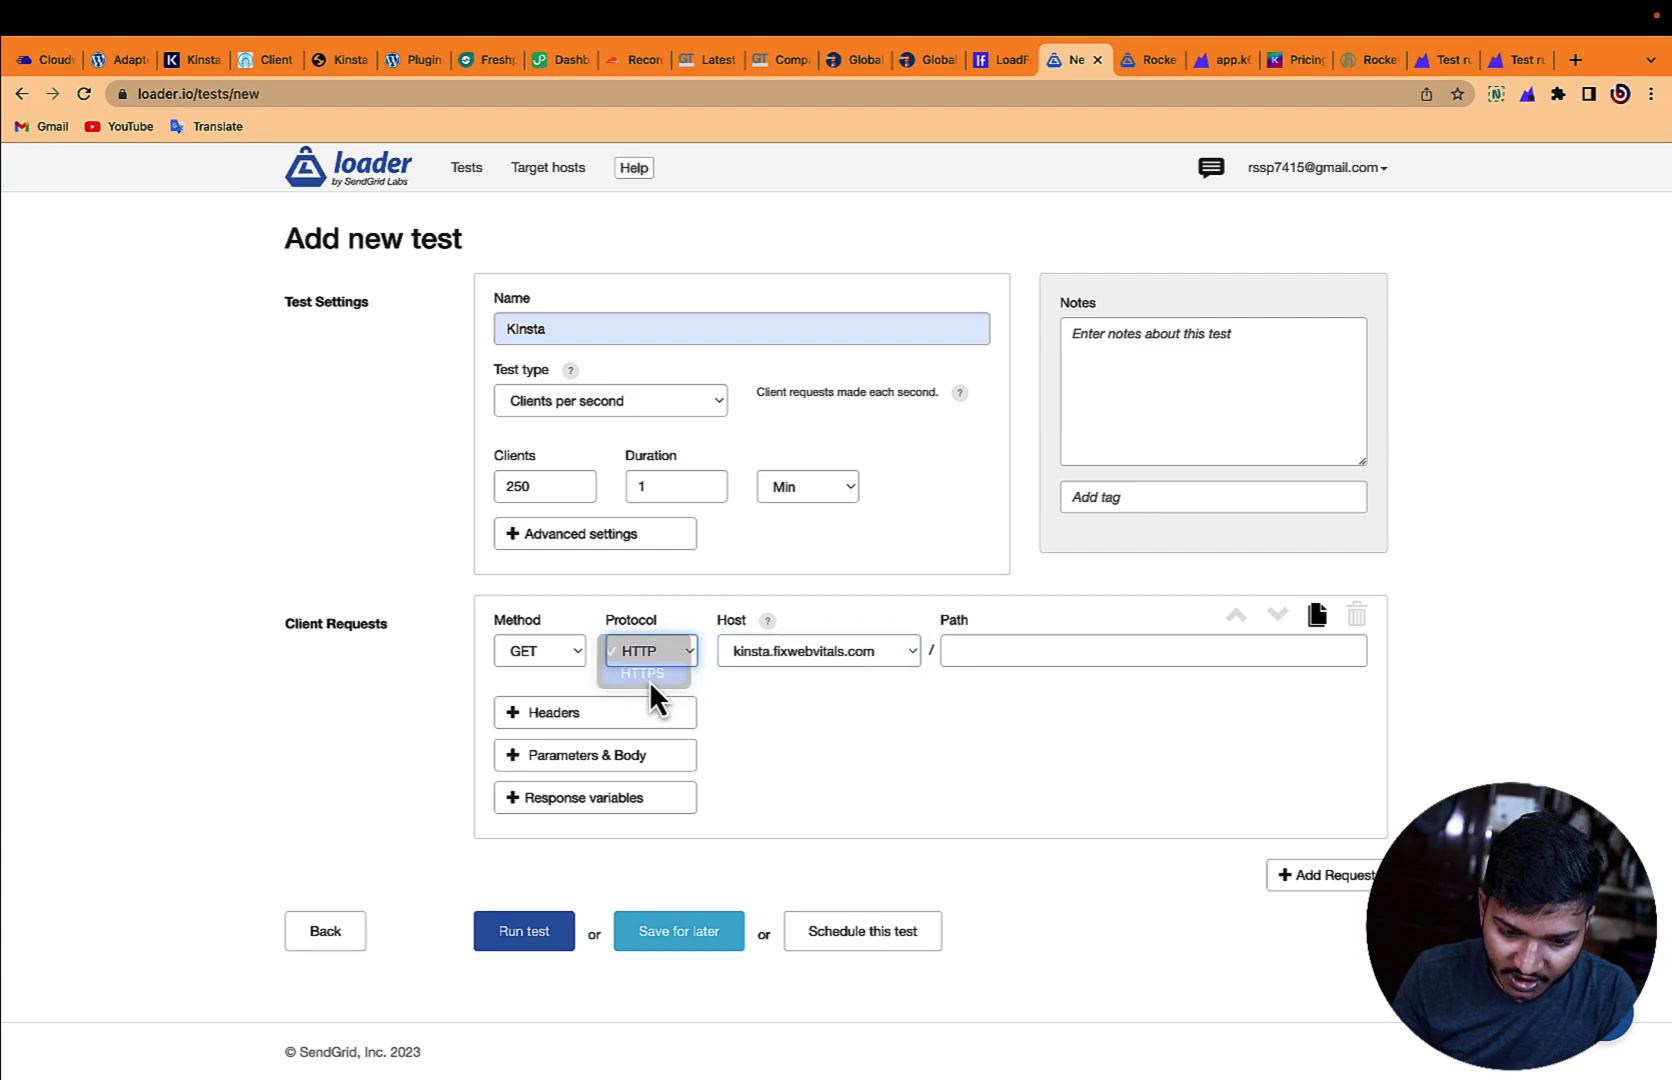
pyautogui.click(649, 681)
pyautogui.click(528, 942)
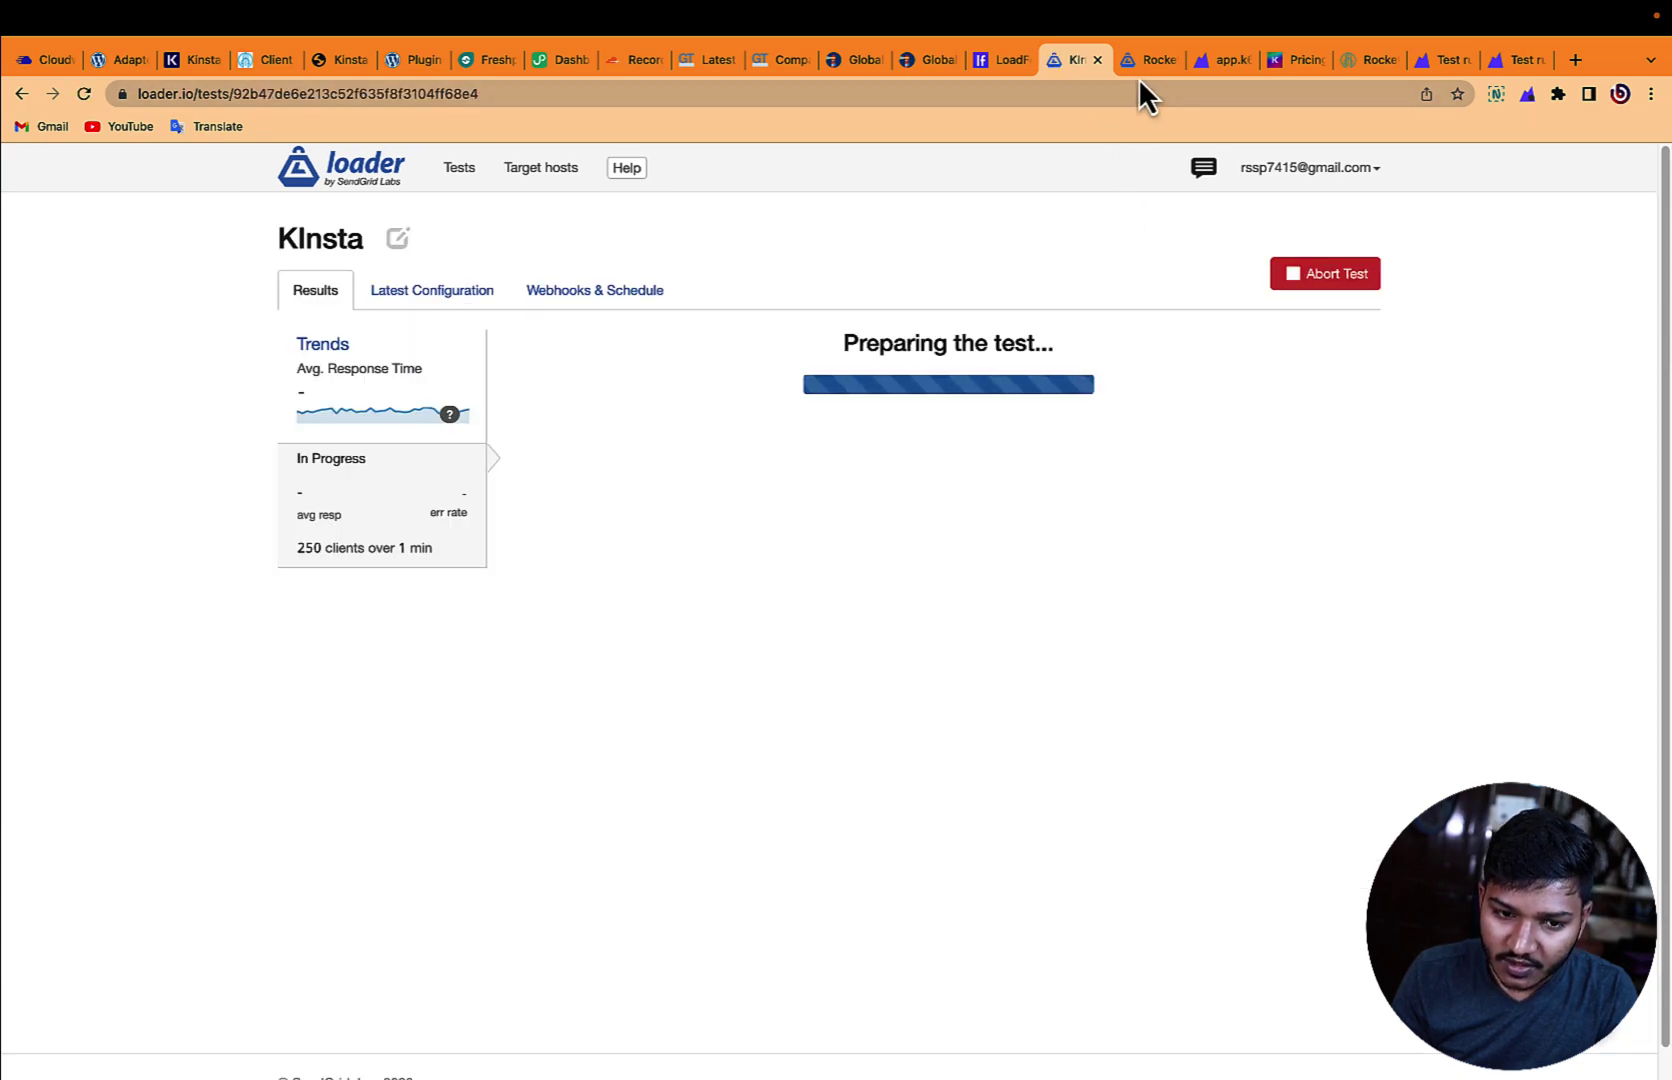
# Step: Create another load test named Rocket with the test type Clients per second
pyautogui.click(405, 174)
pyautogui.click(1308, 240)
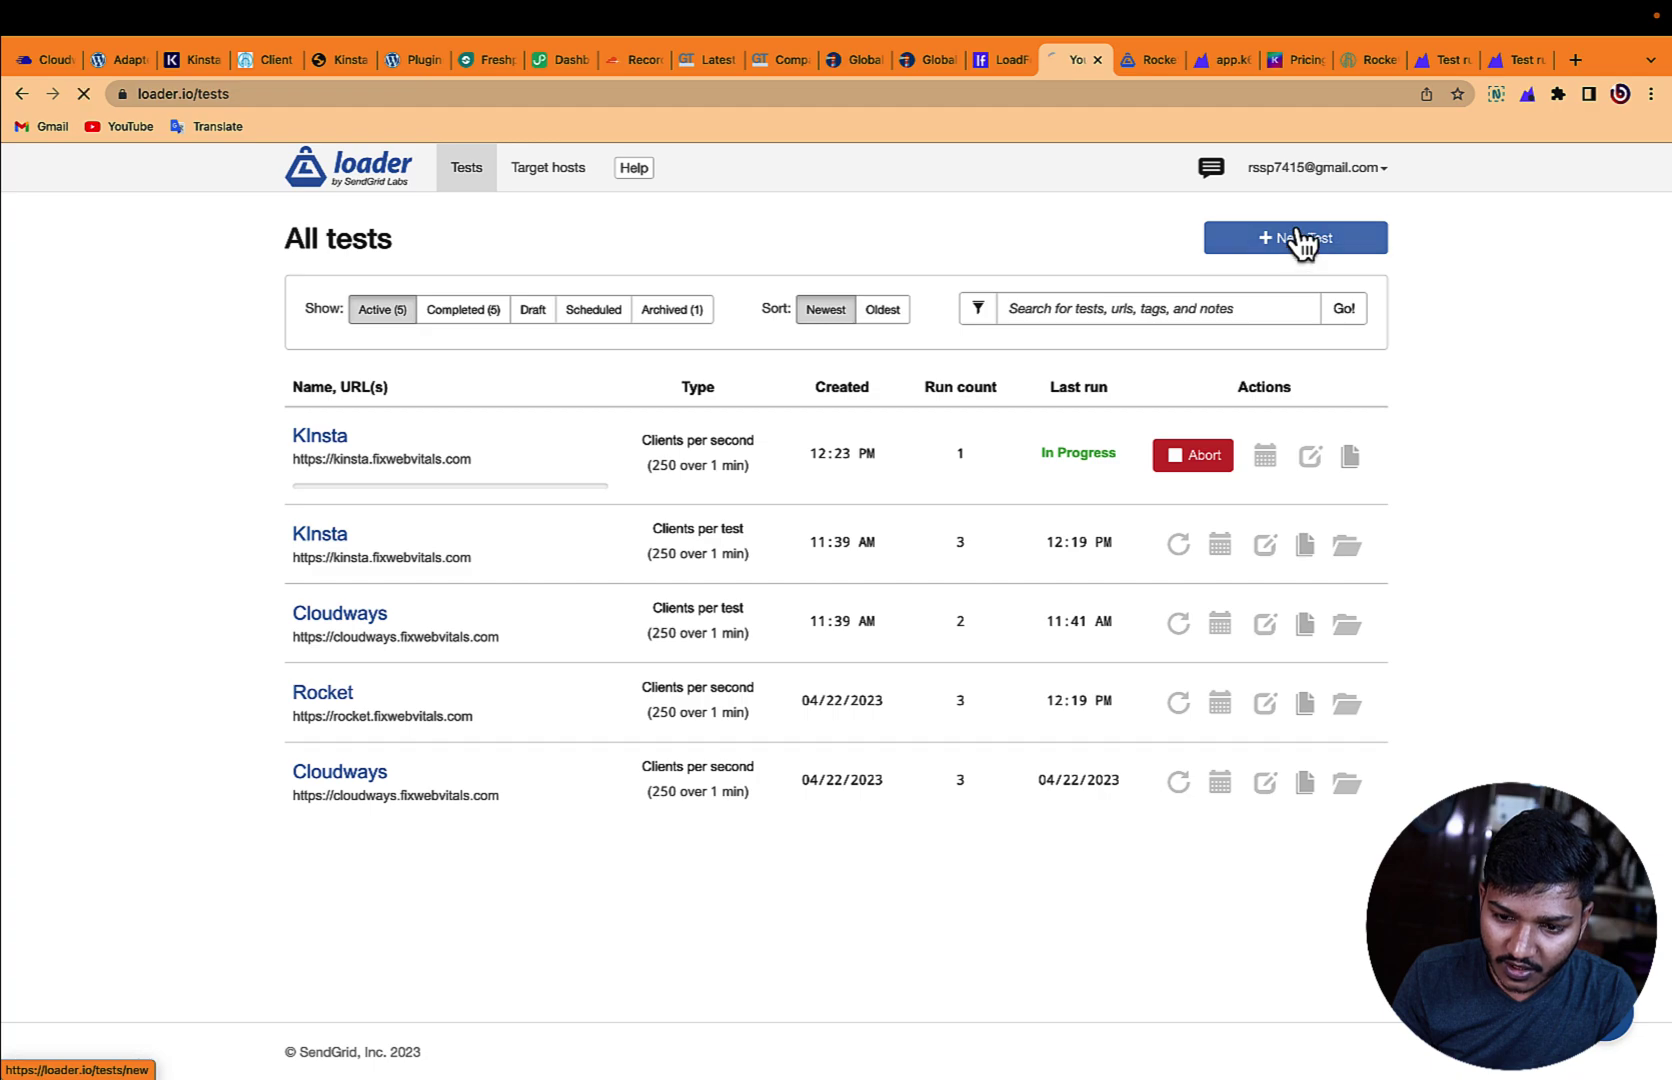
pyautogui.click(571, 328)
pyautogui.click(641, 444)
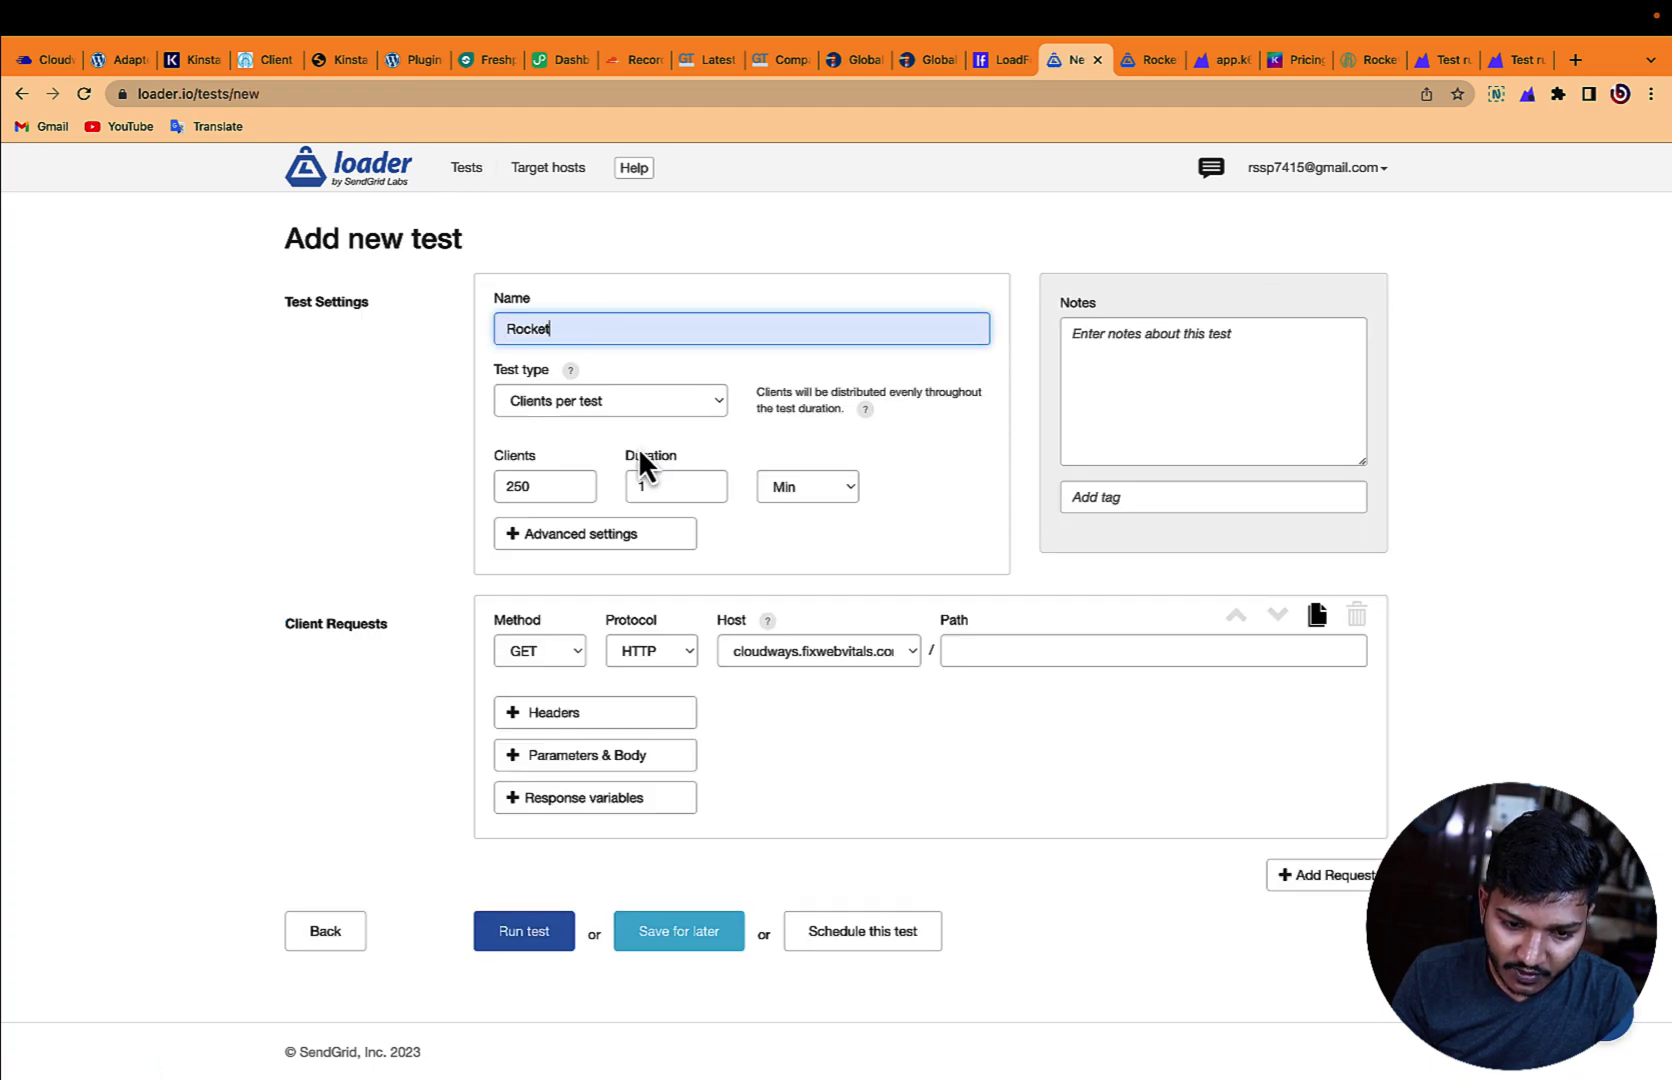
pyautogui.click(638, 400)
pyautogui.click(635, 421)
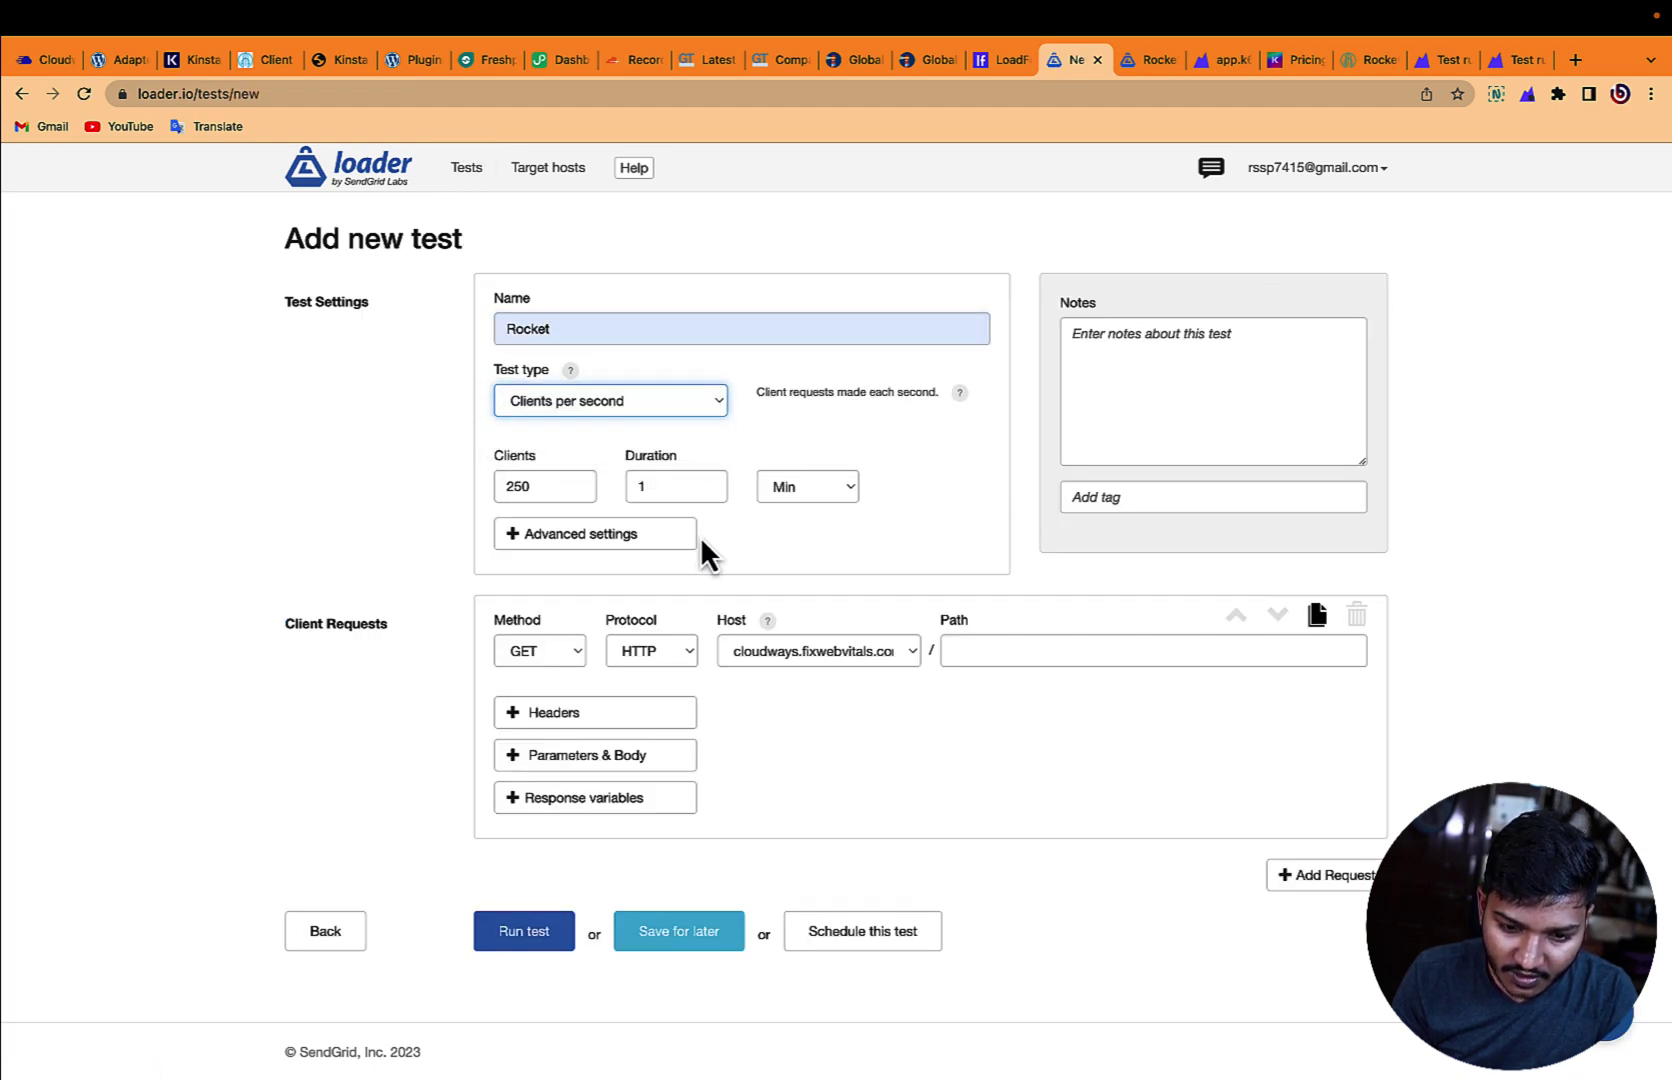
# Step: Set the Rocket test's request to HTTPS with host rocket.fixwebvitals.com, and run the test
pyautogui.click(650, 651)
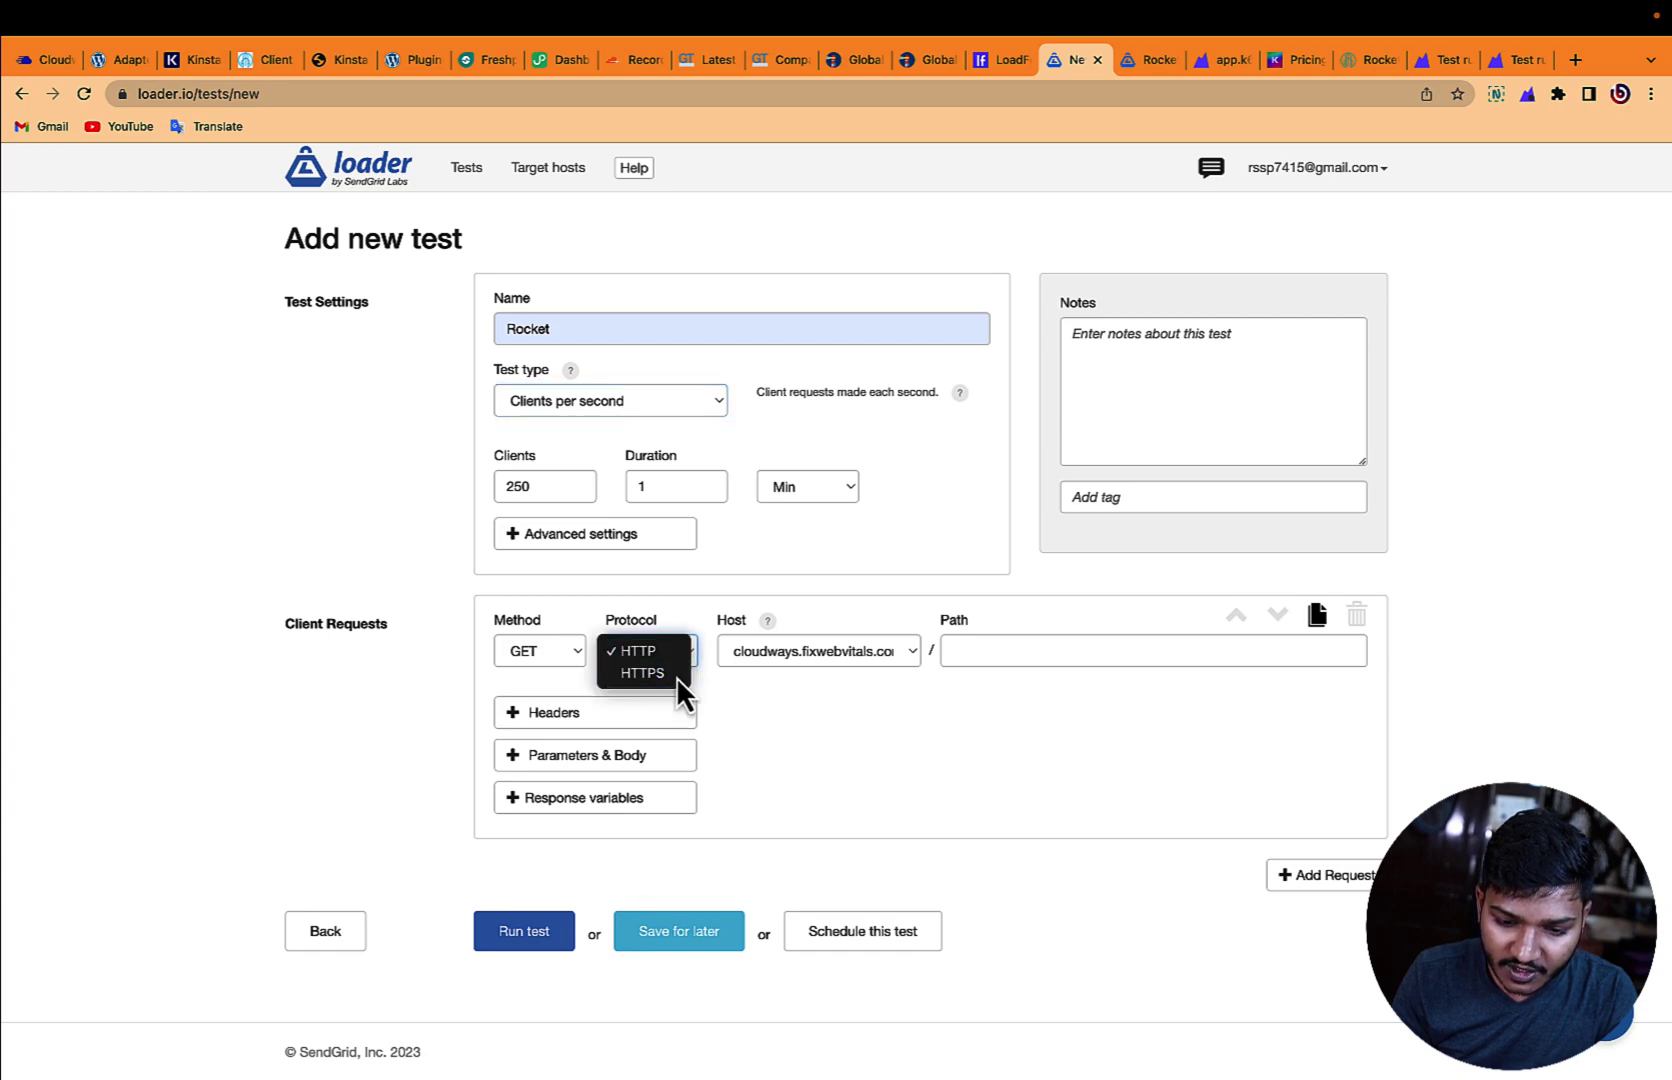
pyautogui.click(676, 676)
pyautogui.click(850, 650)
pyautogui.click(846, 700)
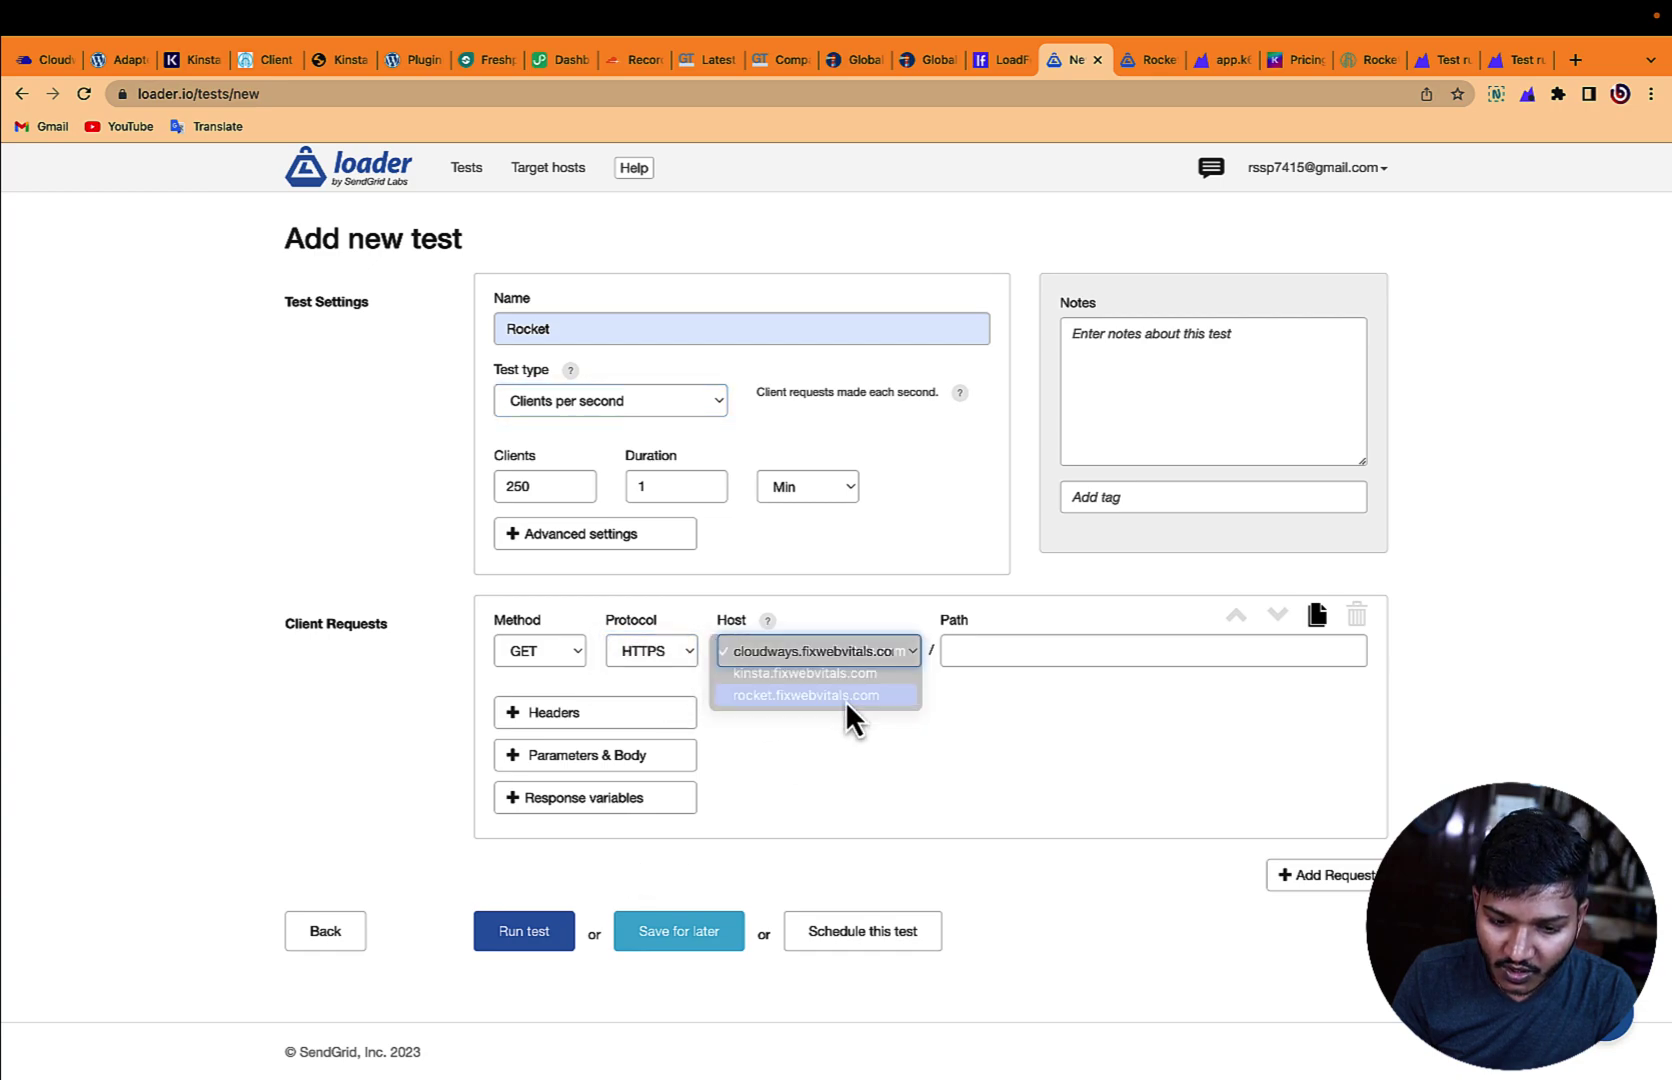
pyautogui.click(520, 932)
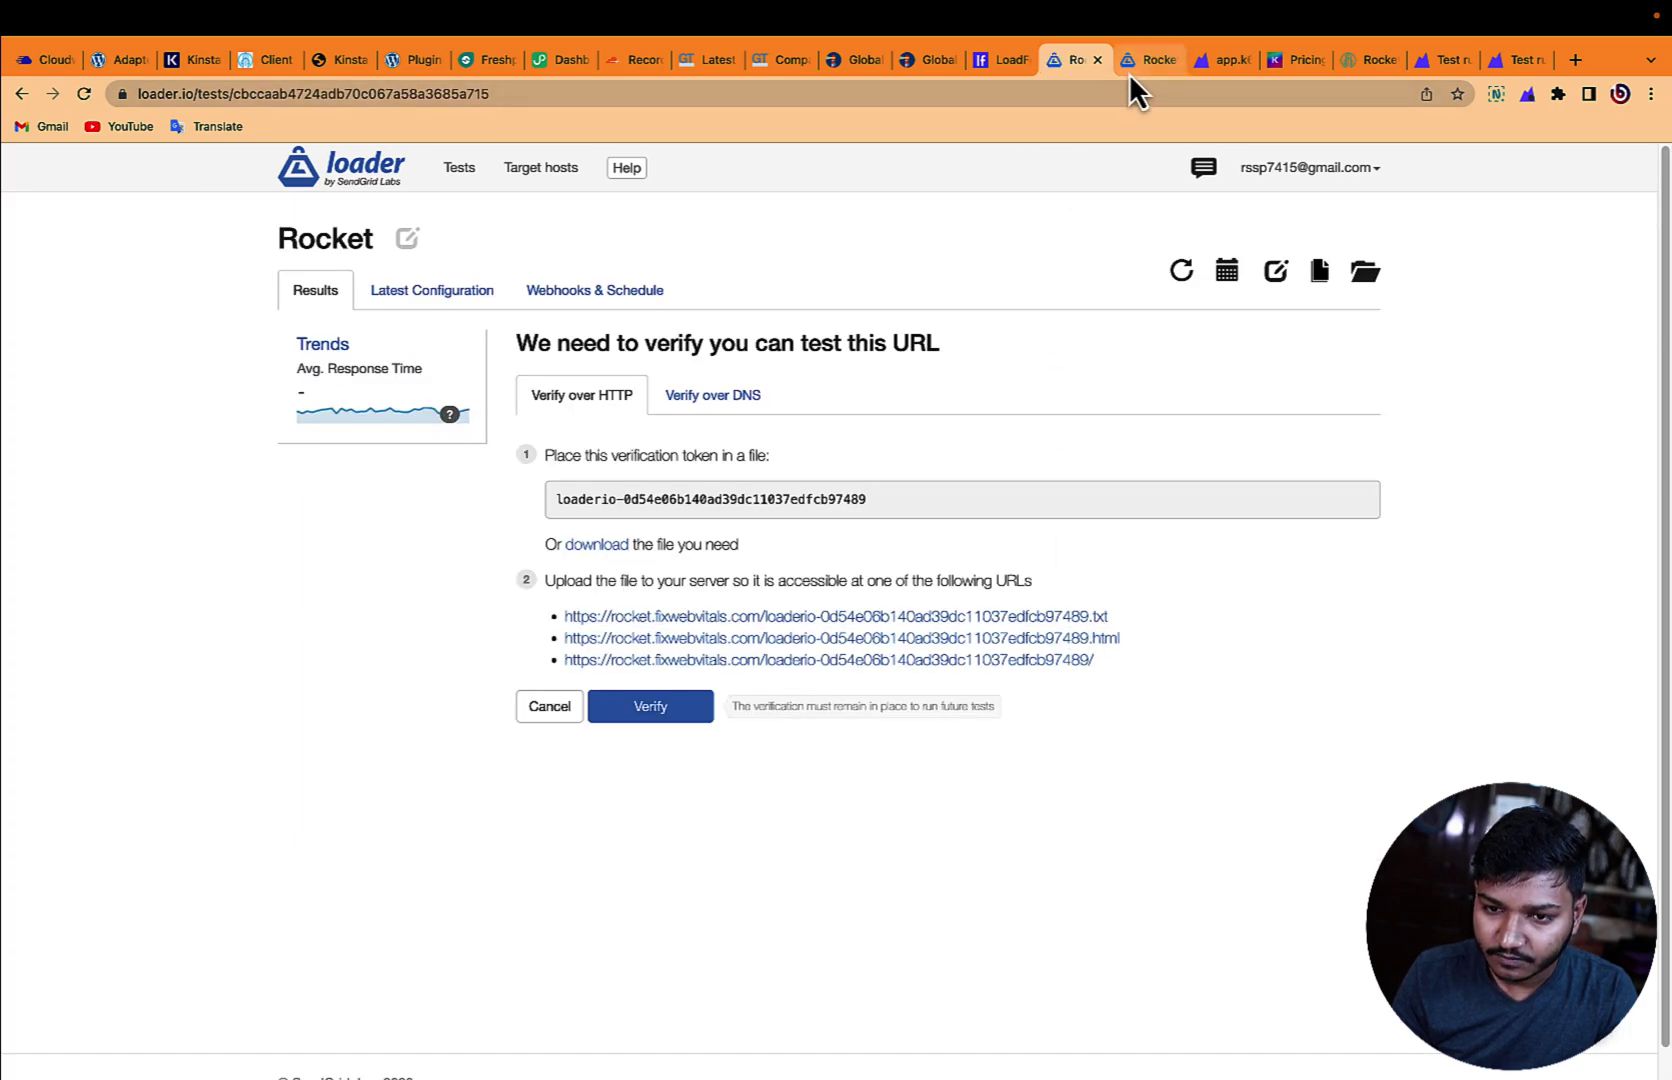
# Step: Copy the DNS TXT verification token for rocket.fixwebvitals.com and try to verify the host over DNS
pyautogui.click(688, 410)
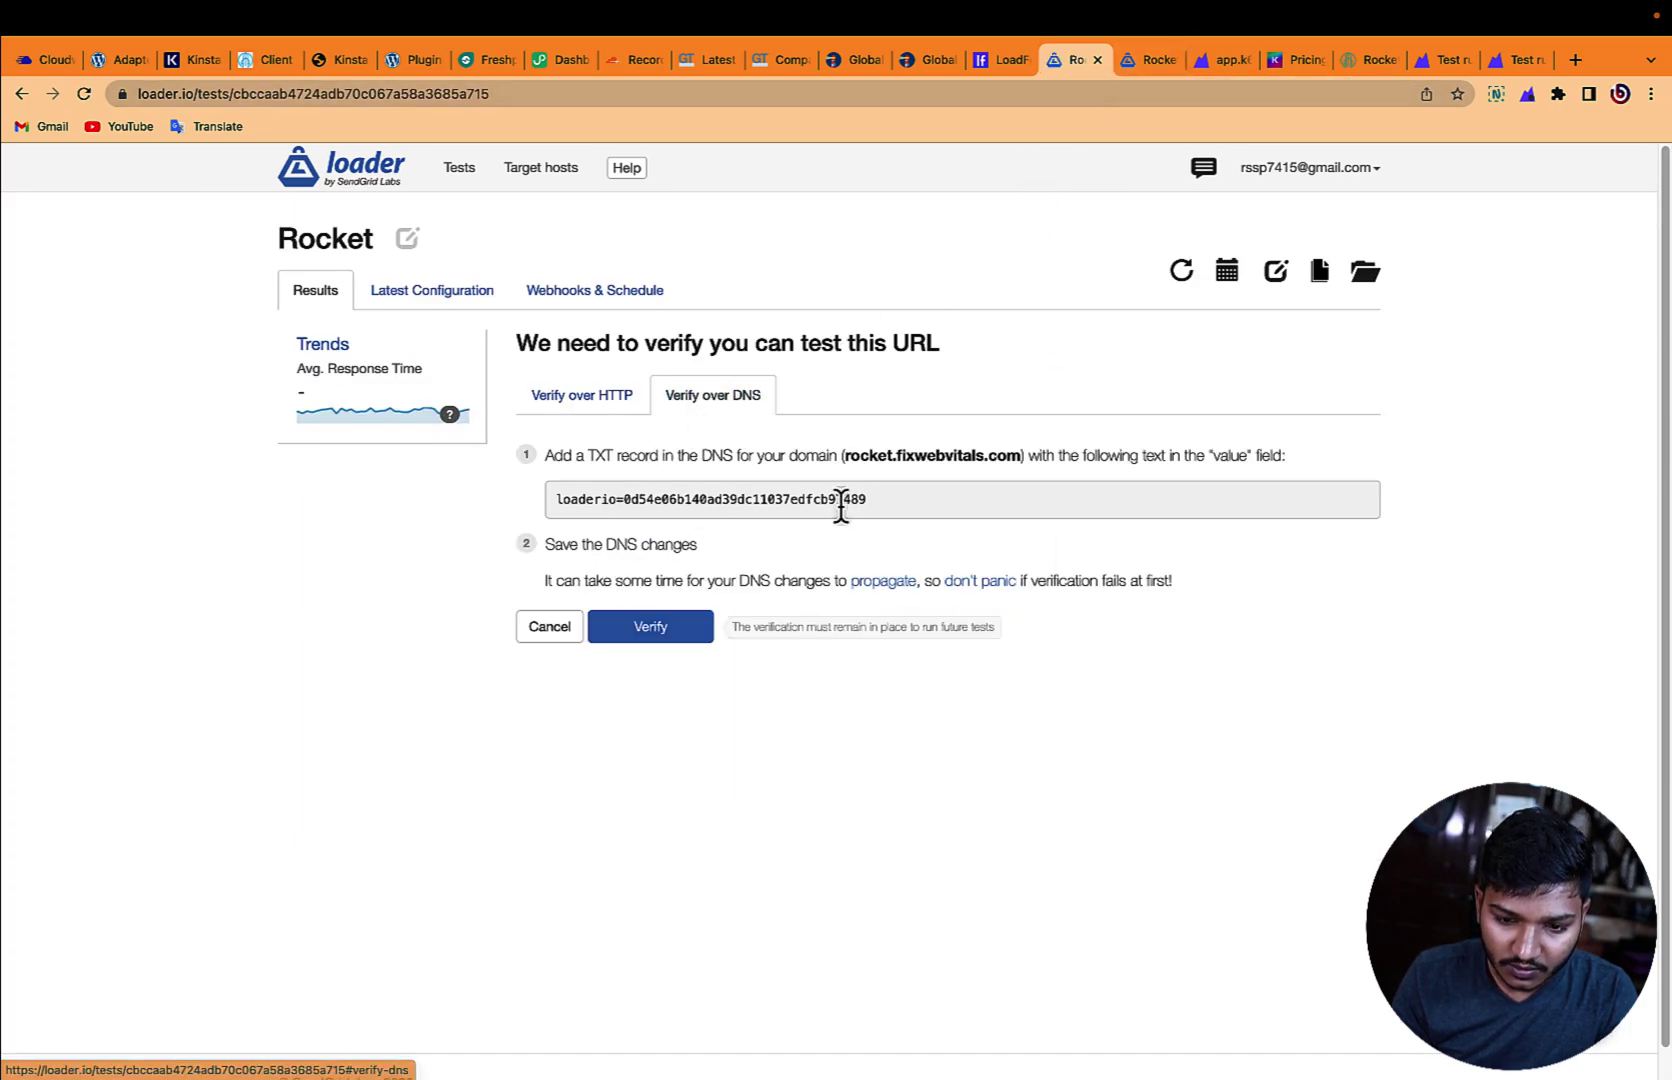
pyautogui.moveTo(557, 497); pyautogui.dragTo(878, 504)
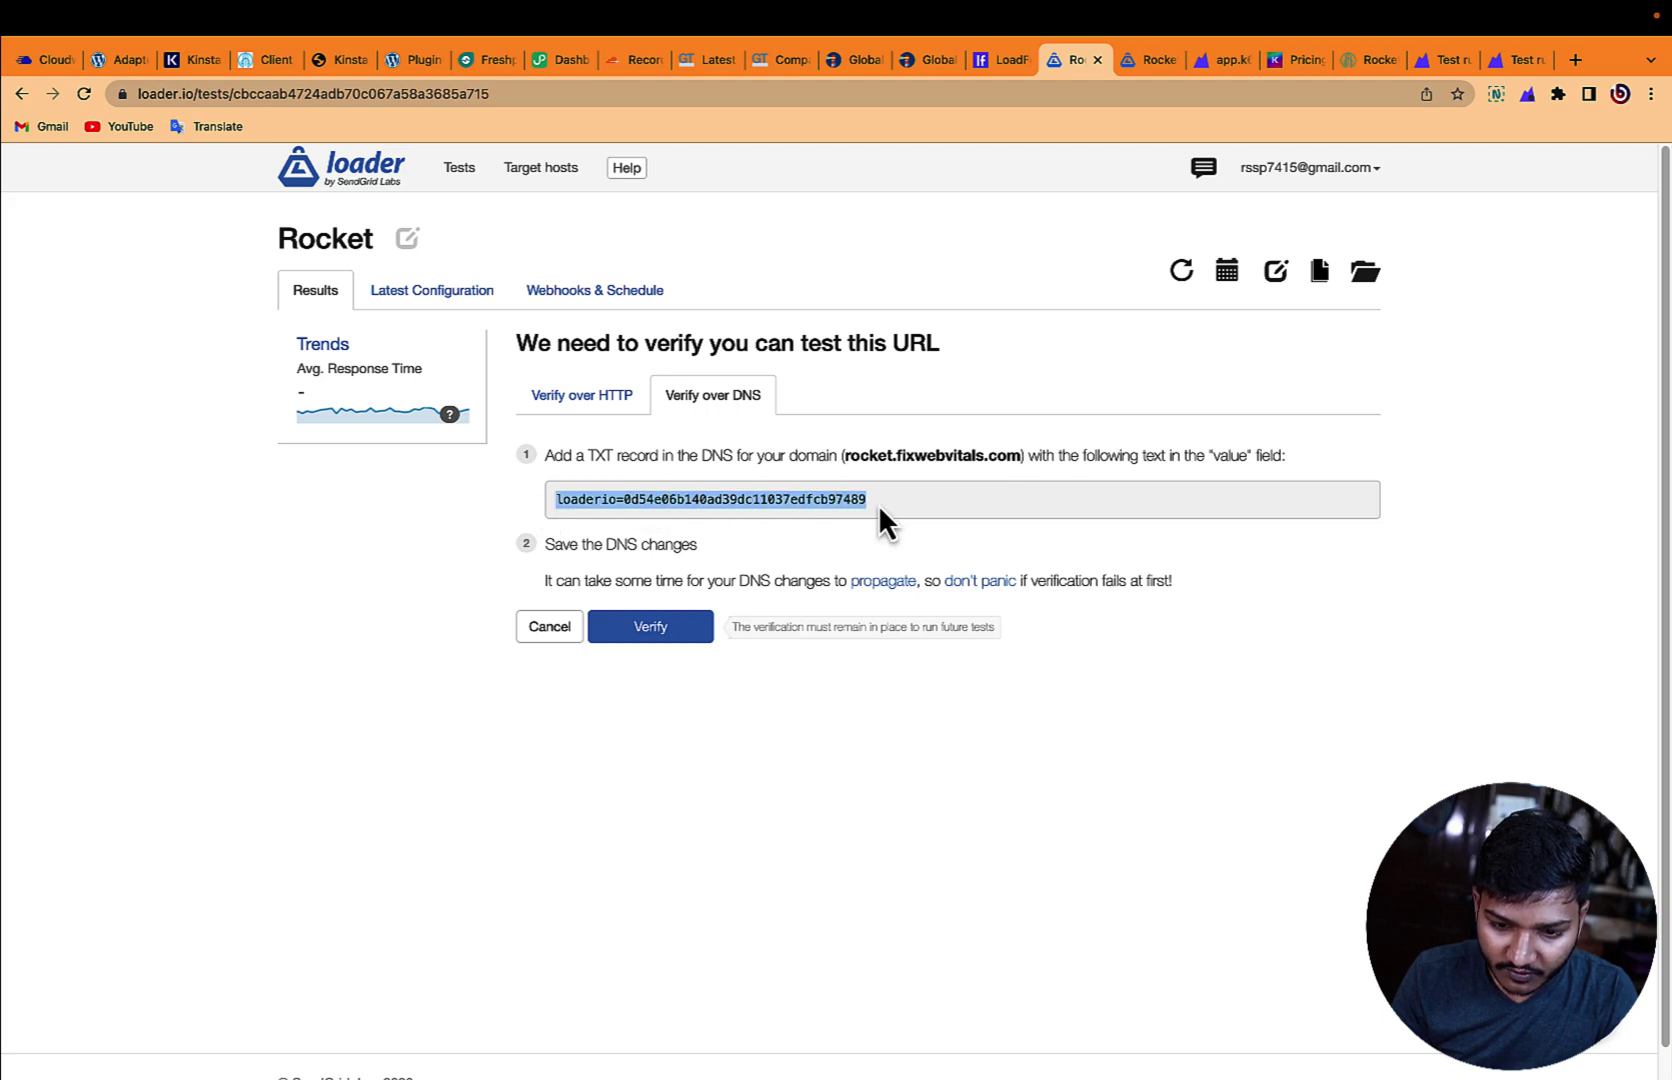
pyautogui.rightClick(845, 497)
pyautogui.click(875, 546)
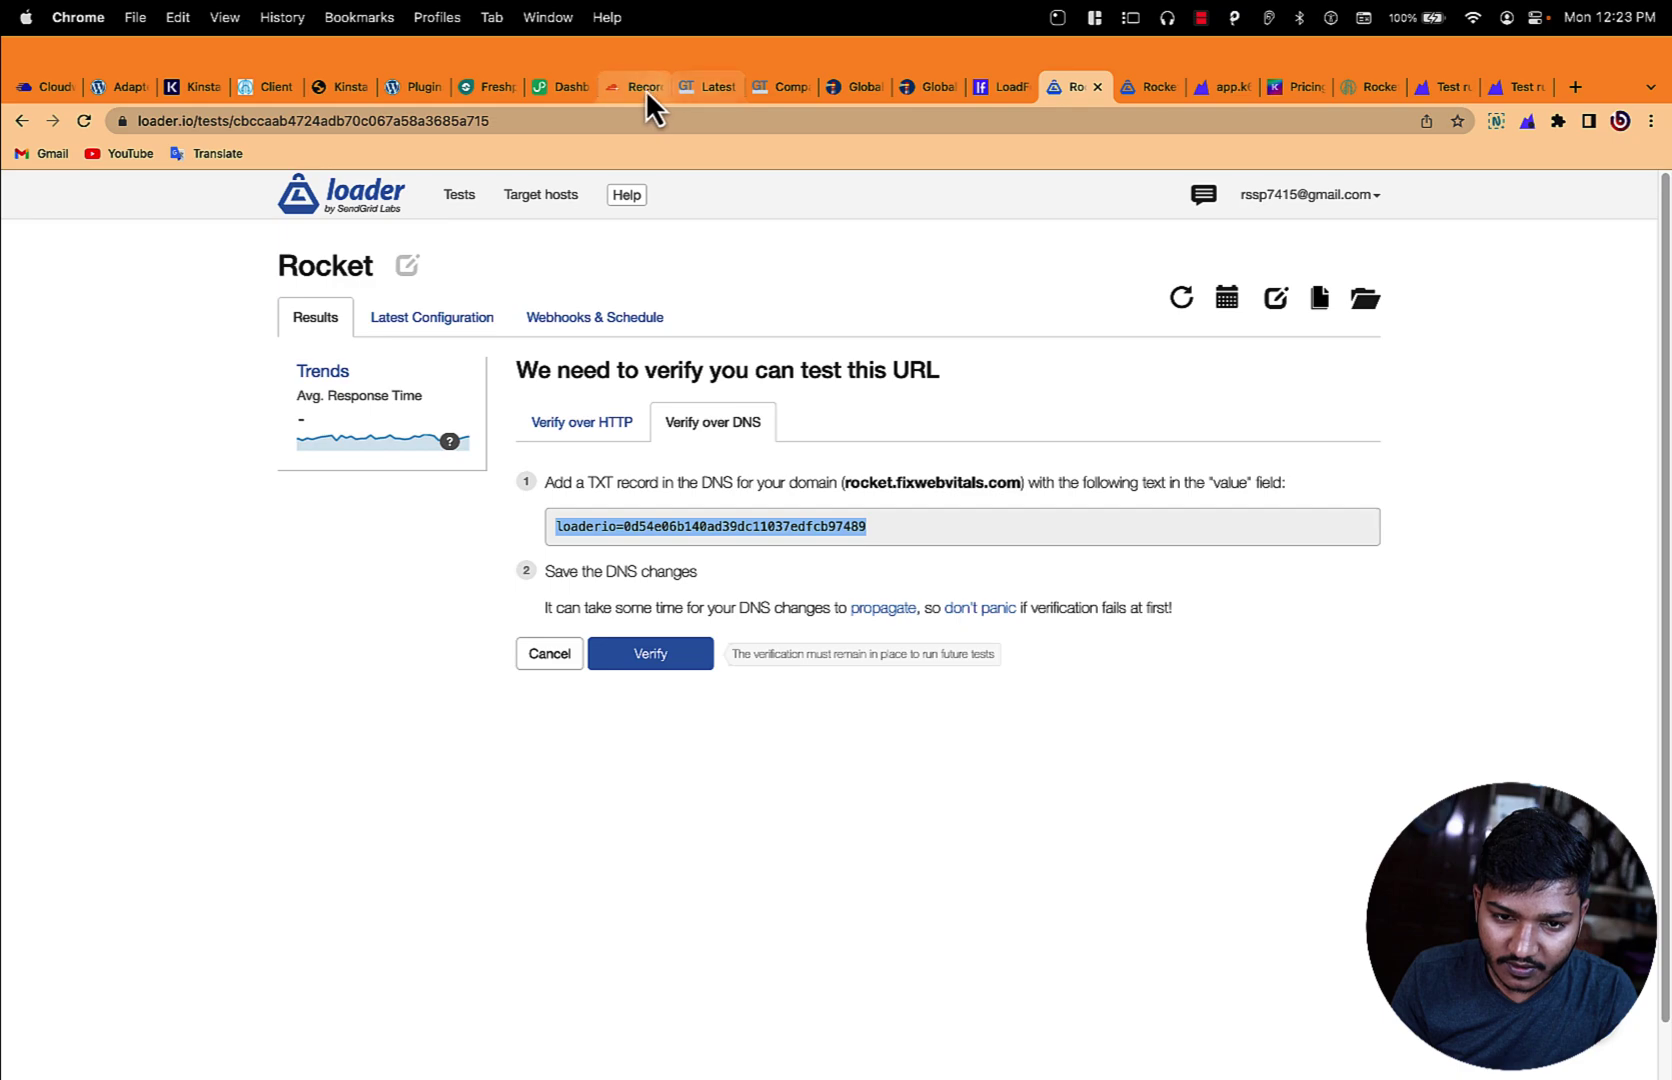
pyautogui.click(645, 89)
pyautogui.click(652, 653)
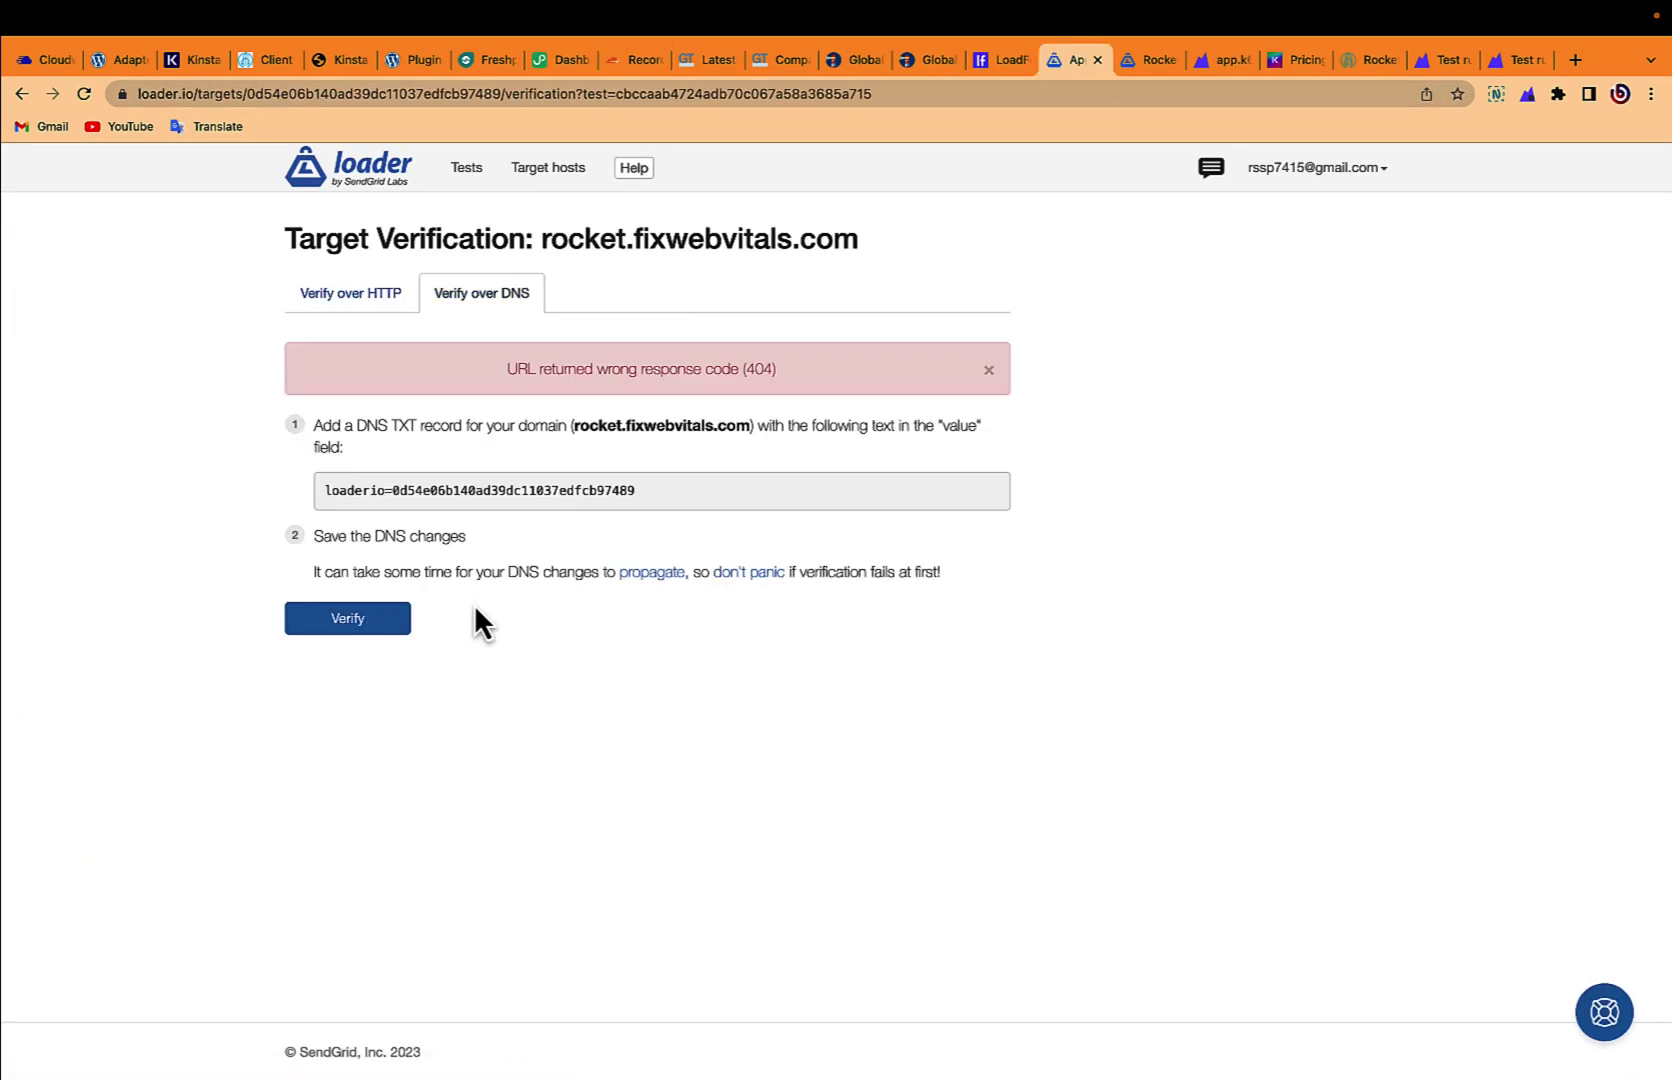
# Step: Retry the DNS verification of rocket.fixwebvitals.com and look over the running Rocket test's response-time chart
pyautogui.click(352, 622)
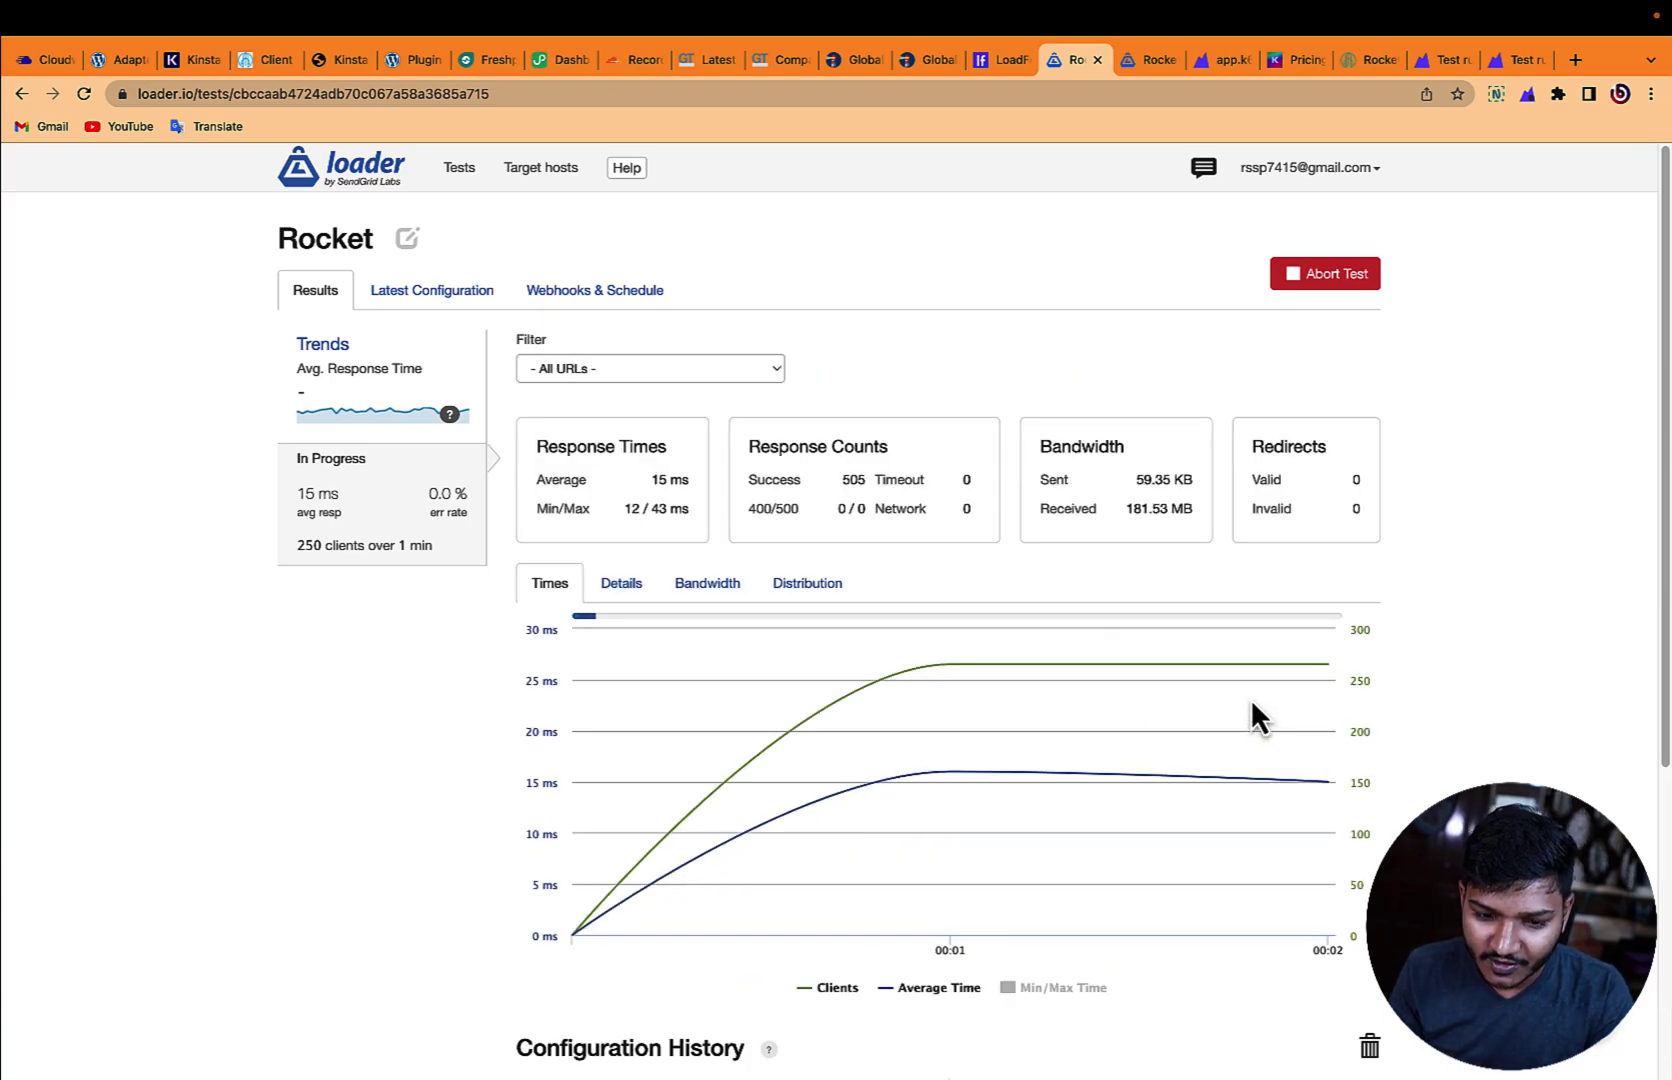
pyautogui.scroll(-3, 1250, 700)
pyautogui.scroll(2, 1250, 705)
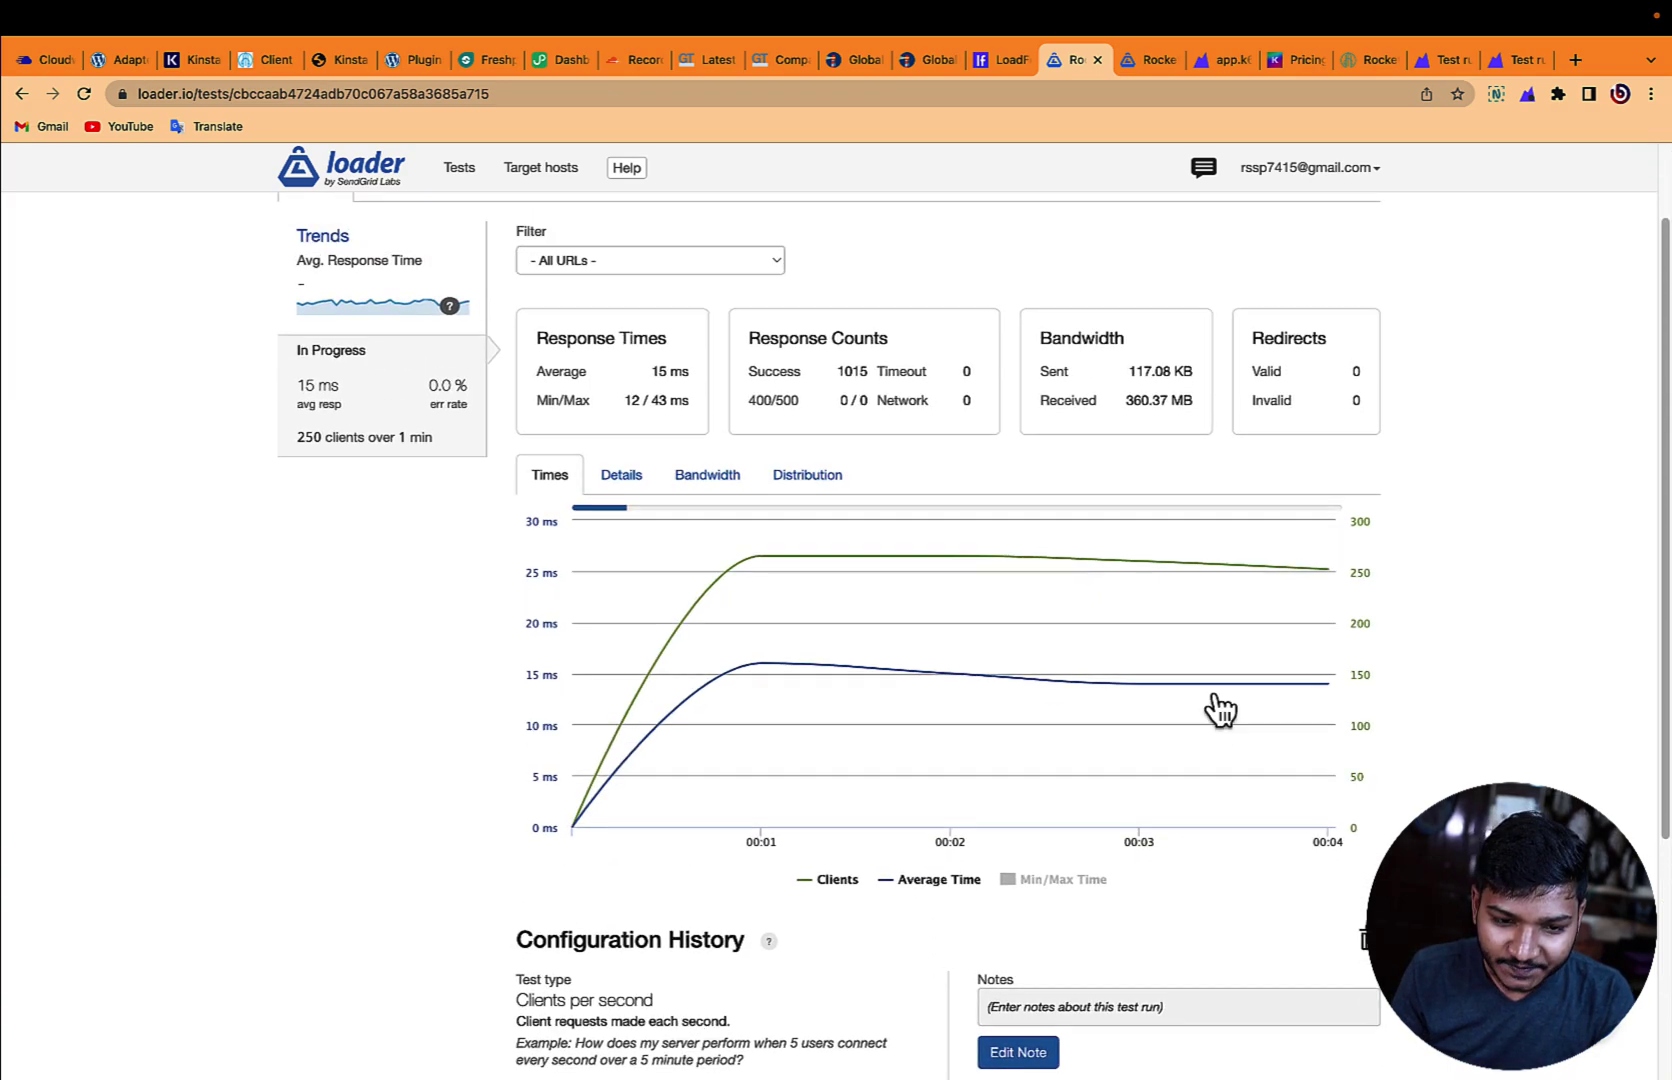
pyautogui.scroll(1, 700, 690)
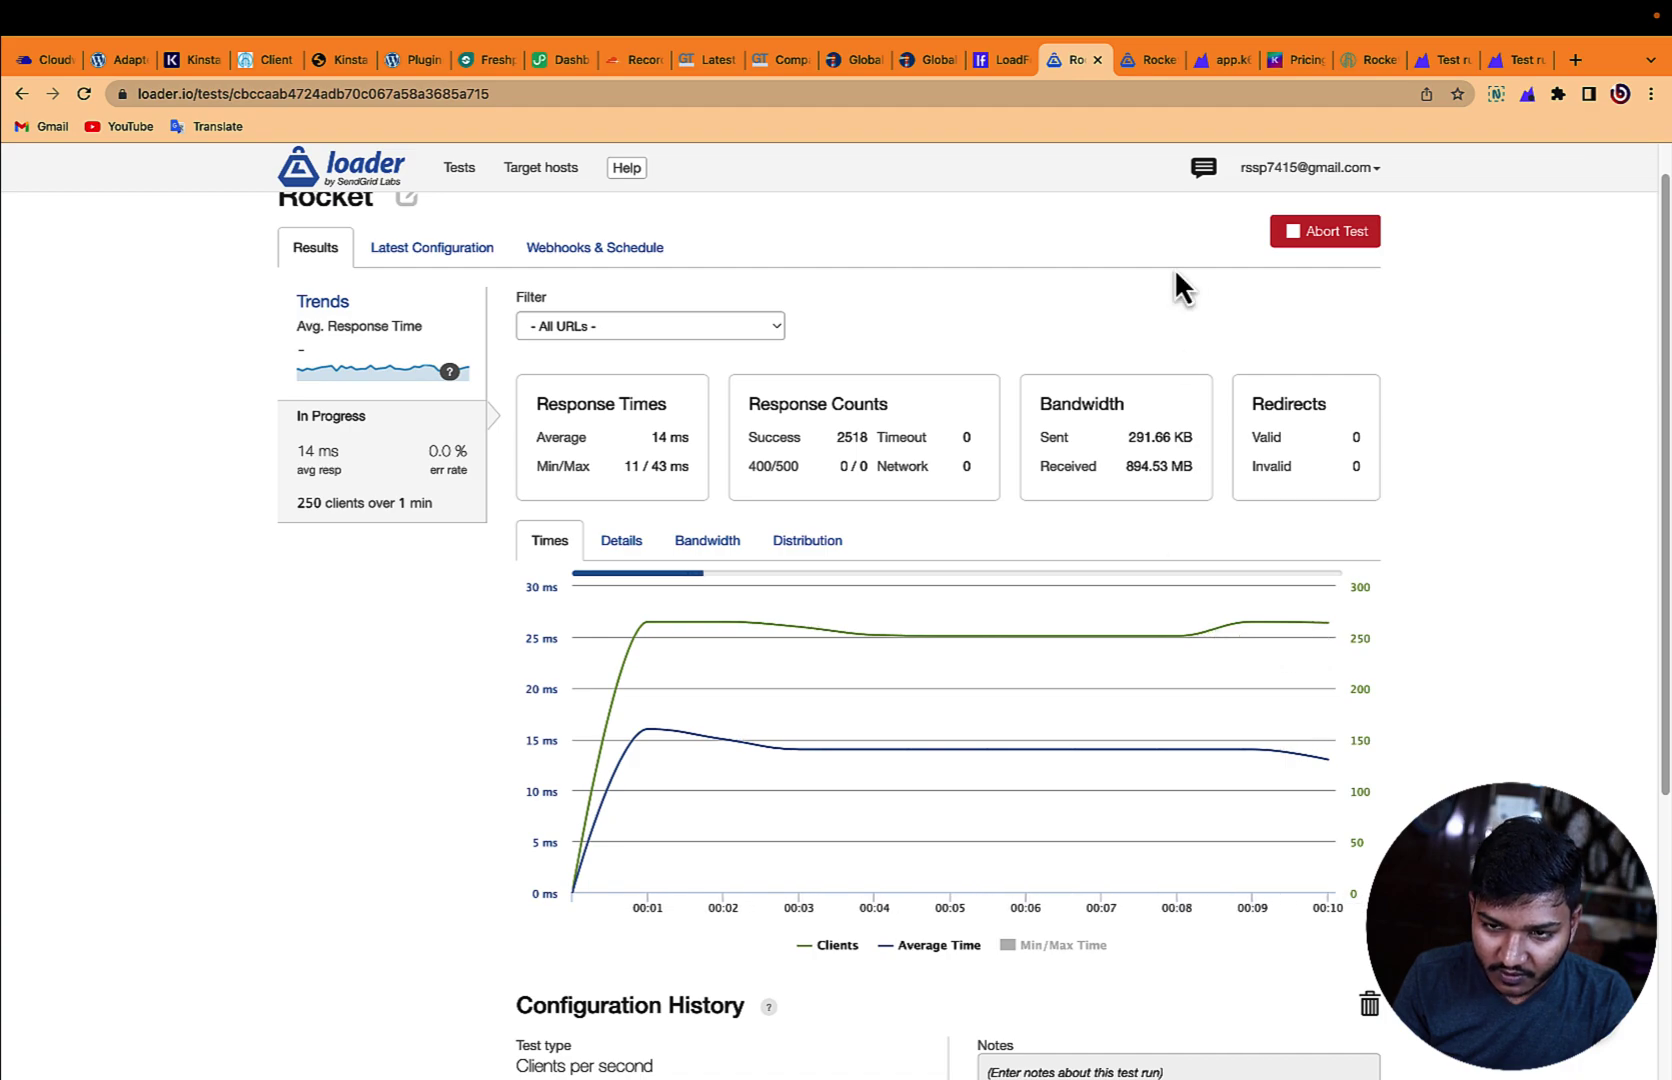
# Step: Compare the response times and error rates of the new Kinsta and Rocket clients-per-second tests in loader.io
pyautogui.click(1136, 71)
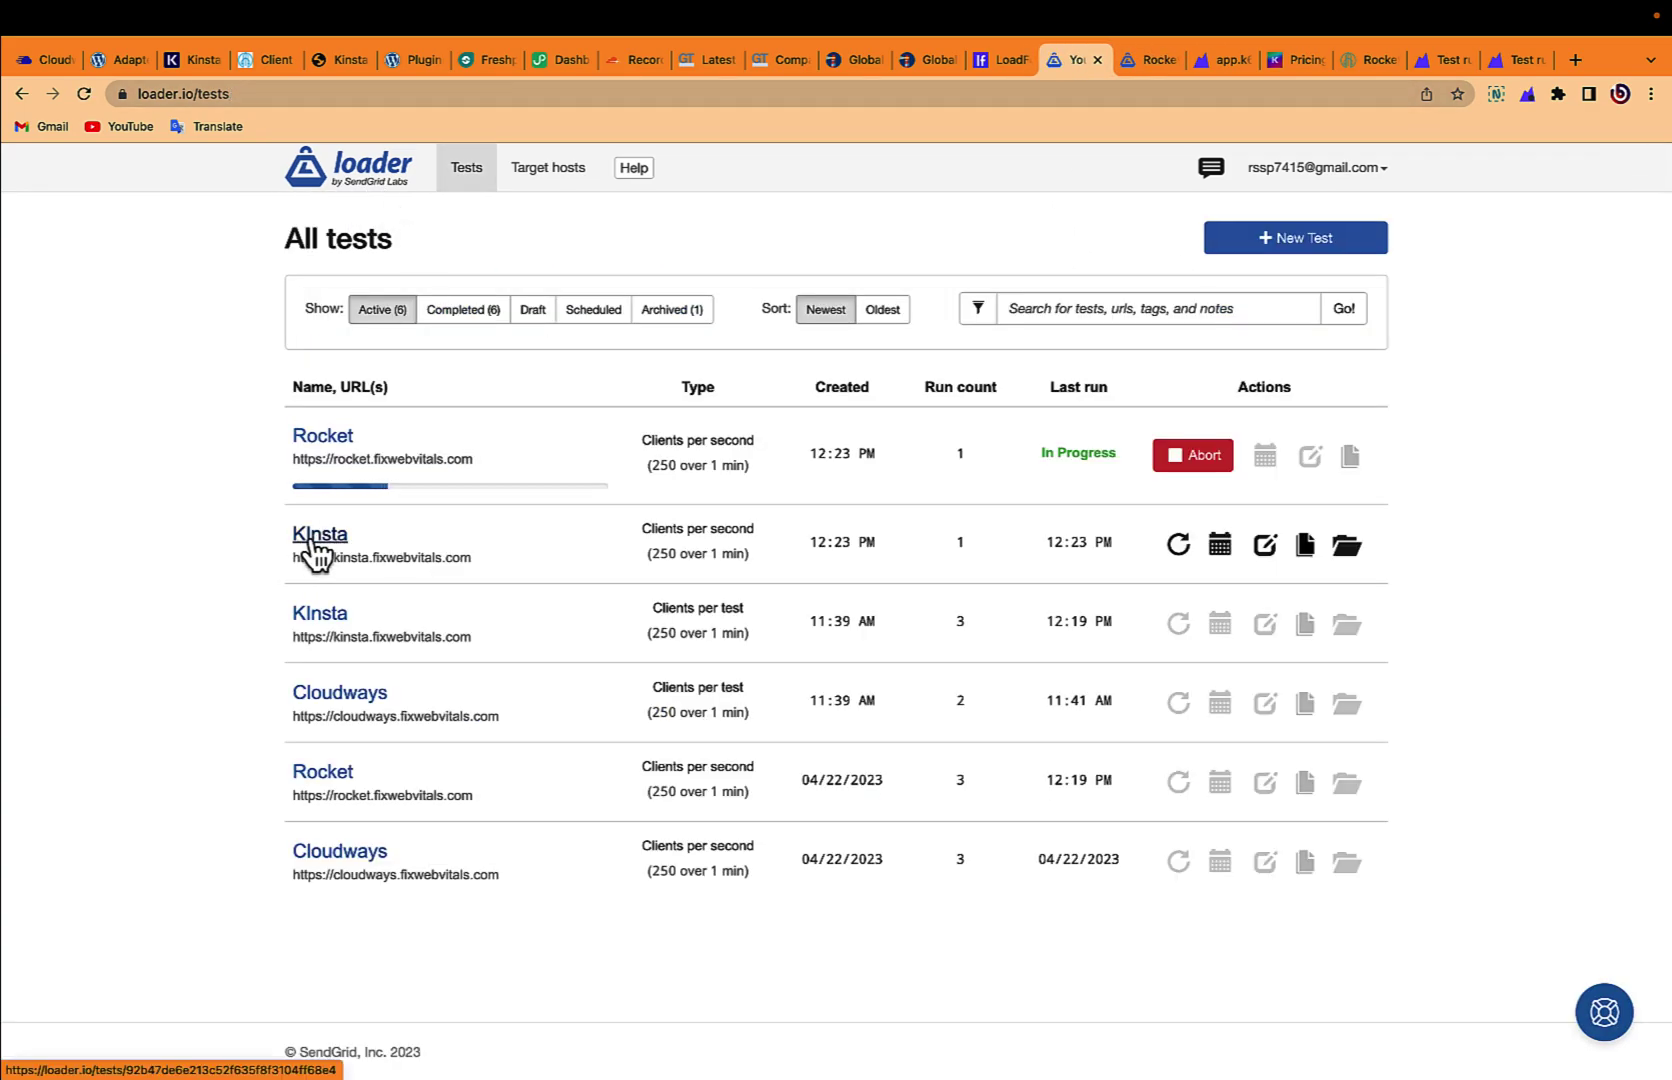
pyautogui.click(314, 540)
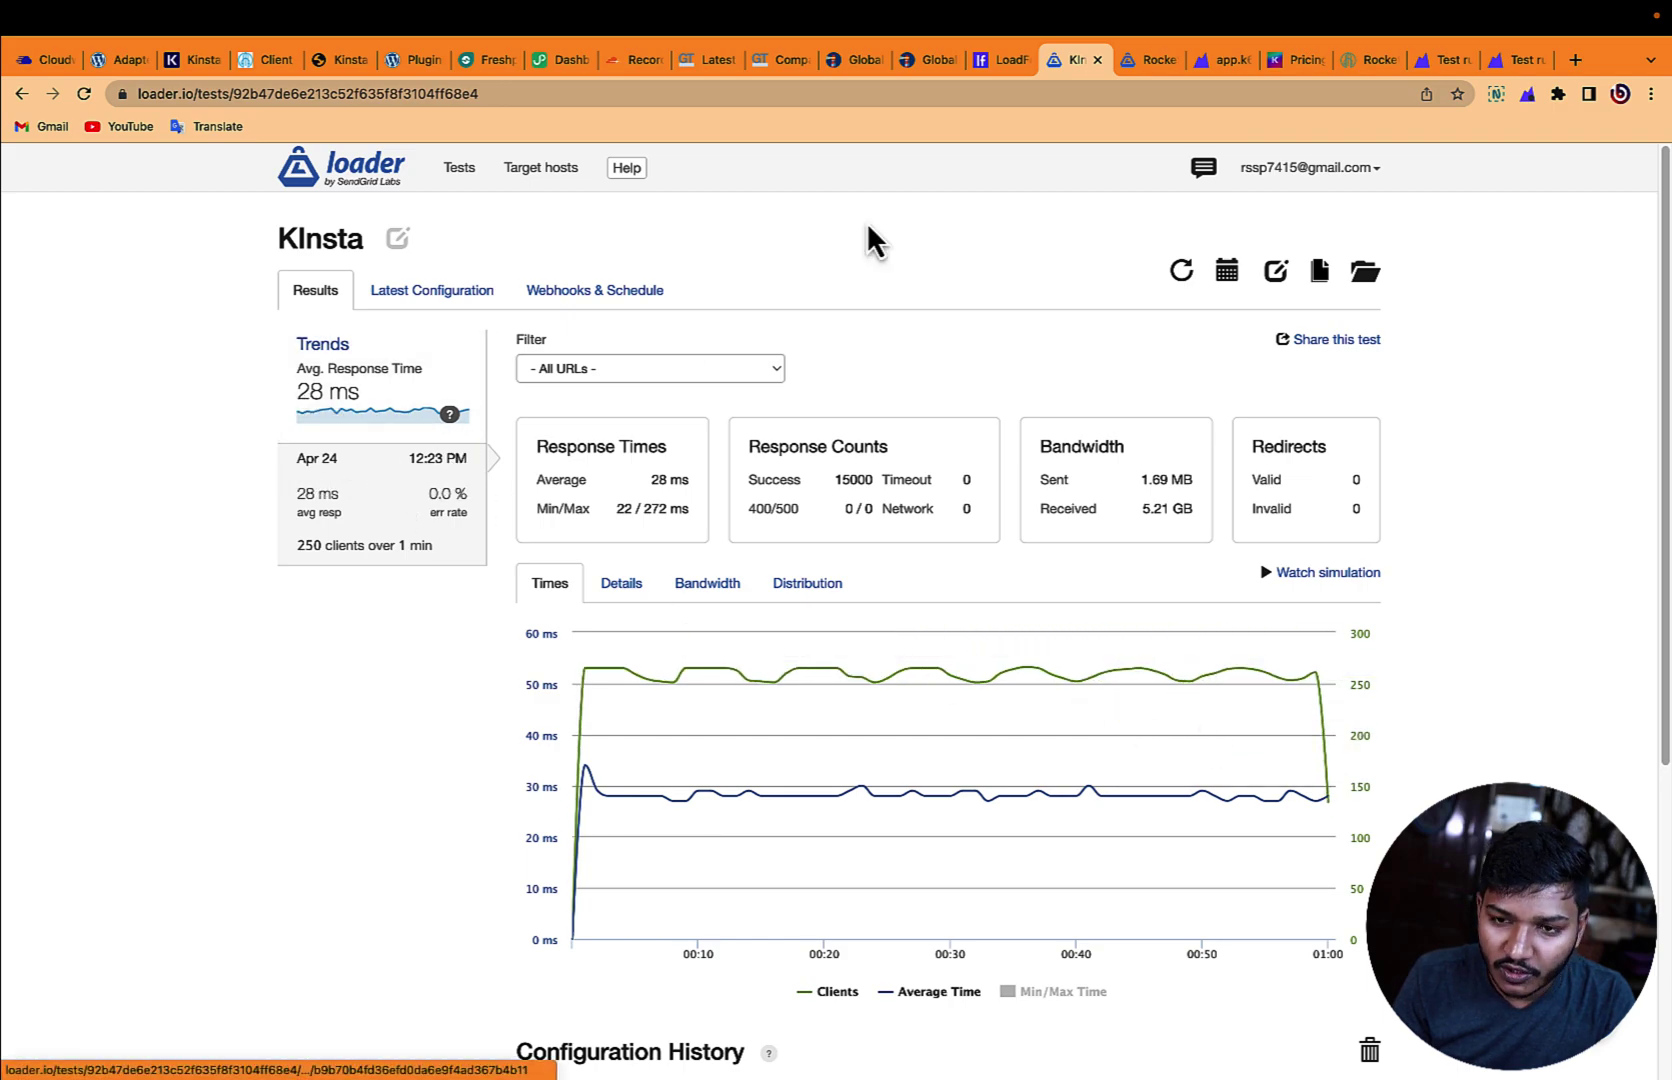
pyautogui.click(1117, 68)
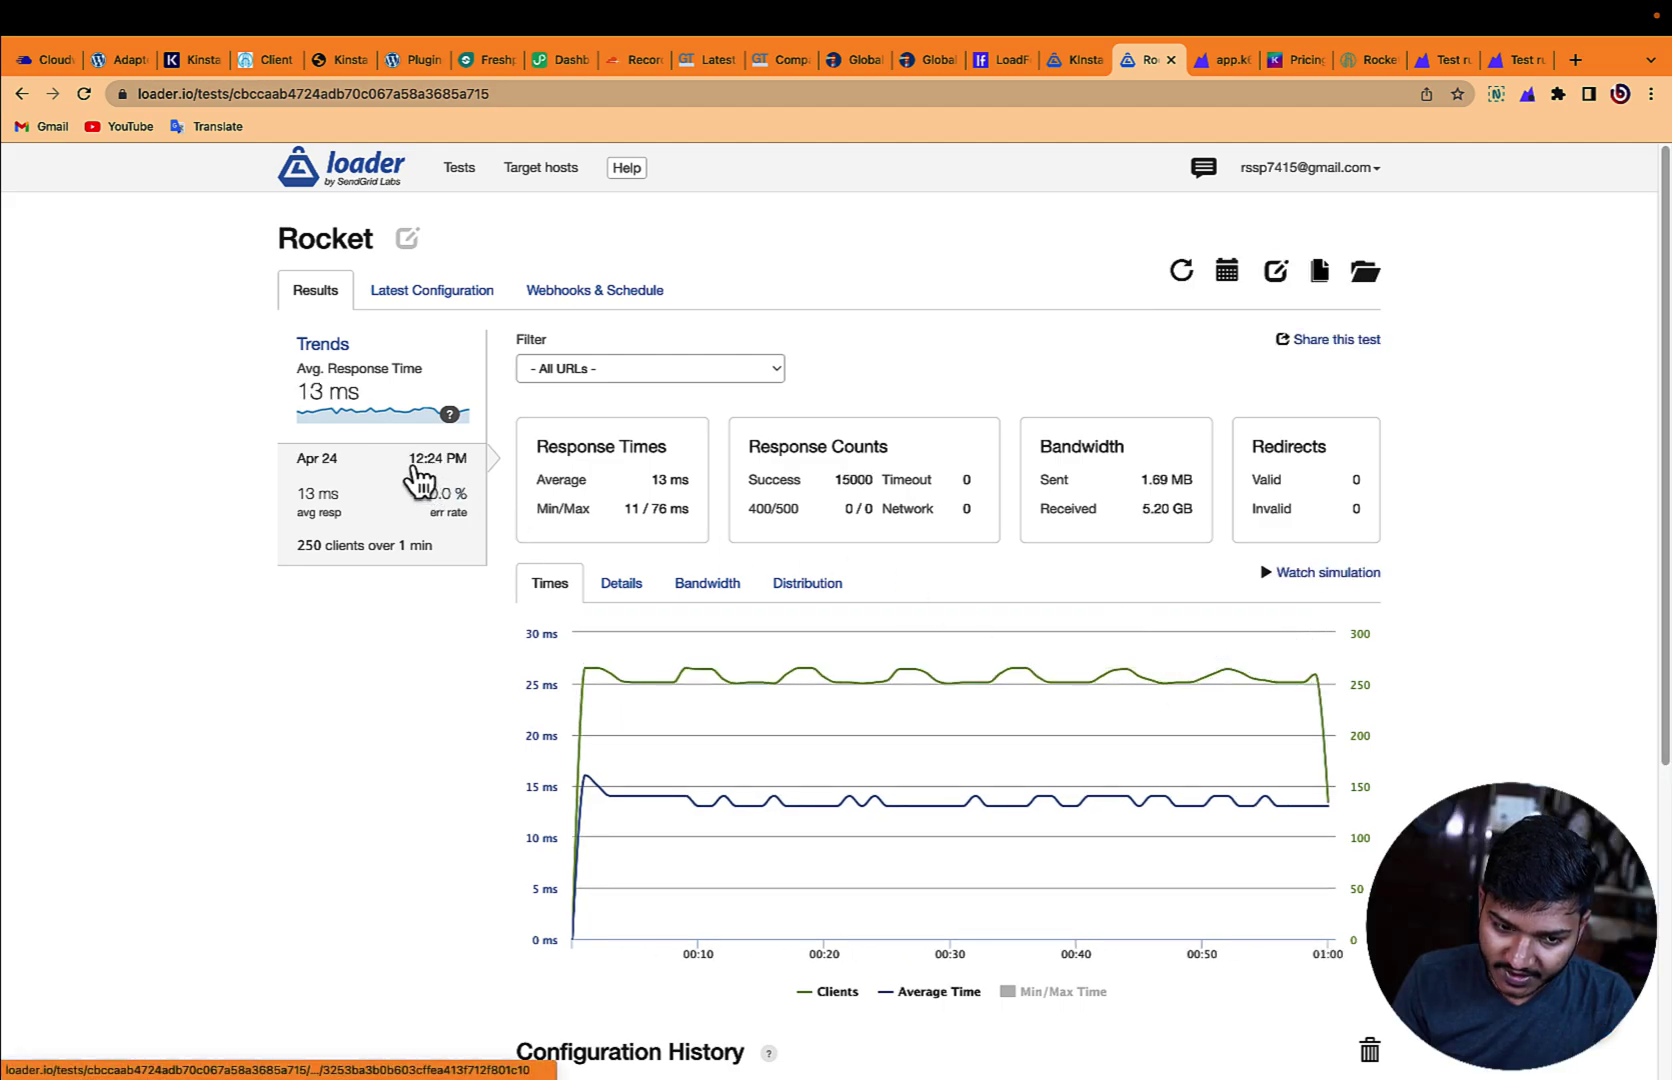
pyautogui.click(1077, 60)
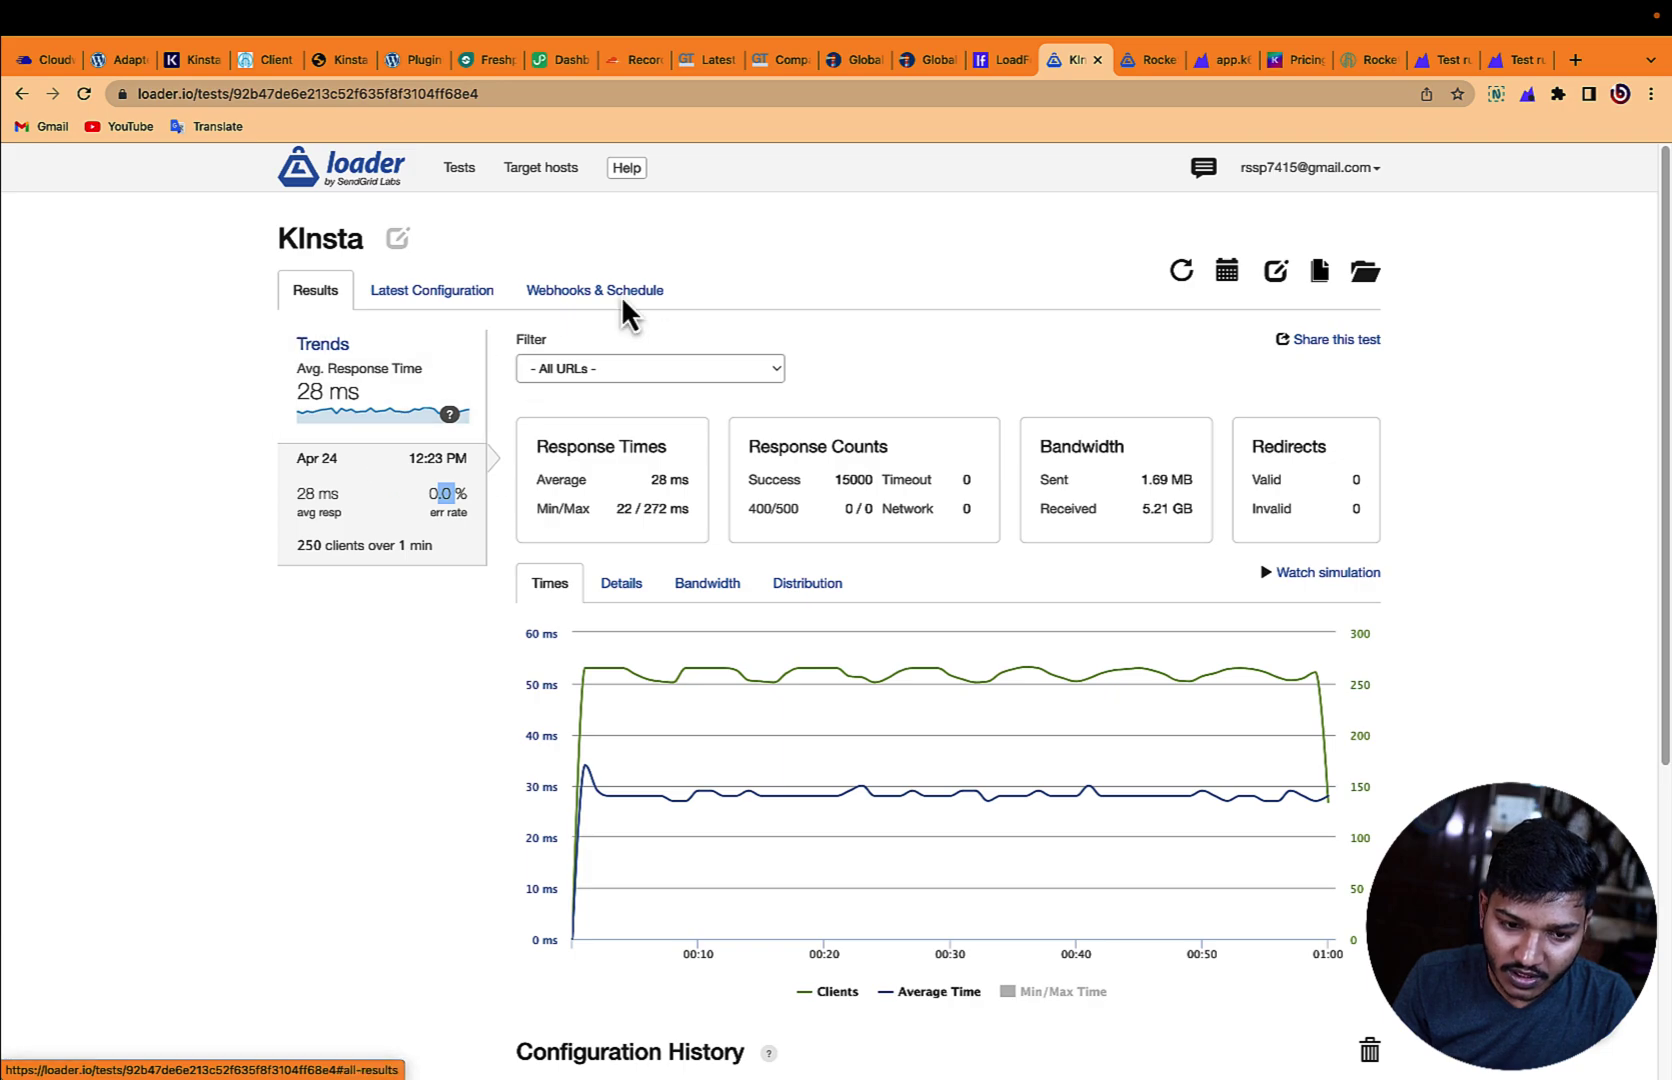
pyautogui.click(1148, 60)
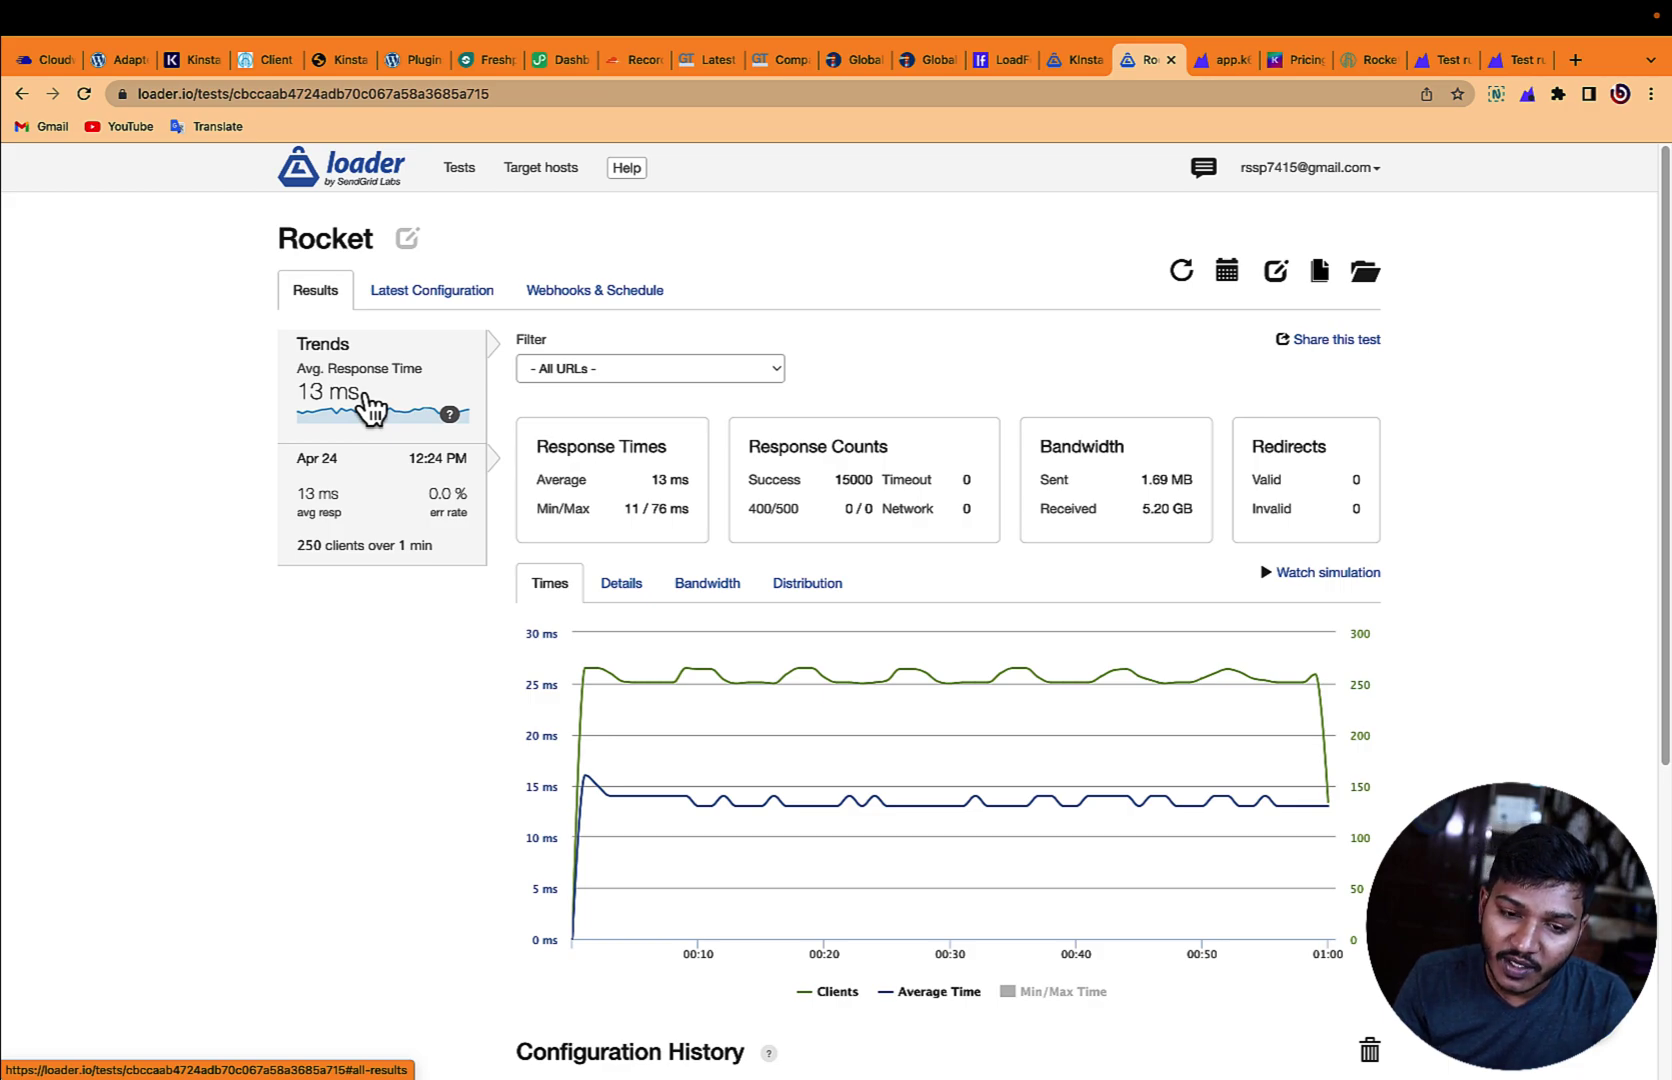
# Step: Switch from the k6 project to the Kinsta and Rocket sites, open both home pages, and start a k6 browser recording on the Kinsta one
pyautogui.click(1216, 70)
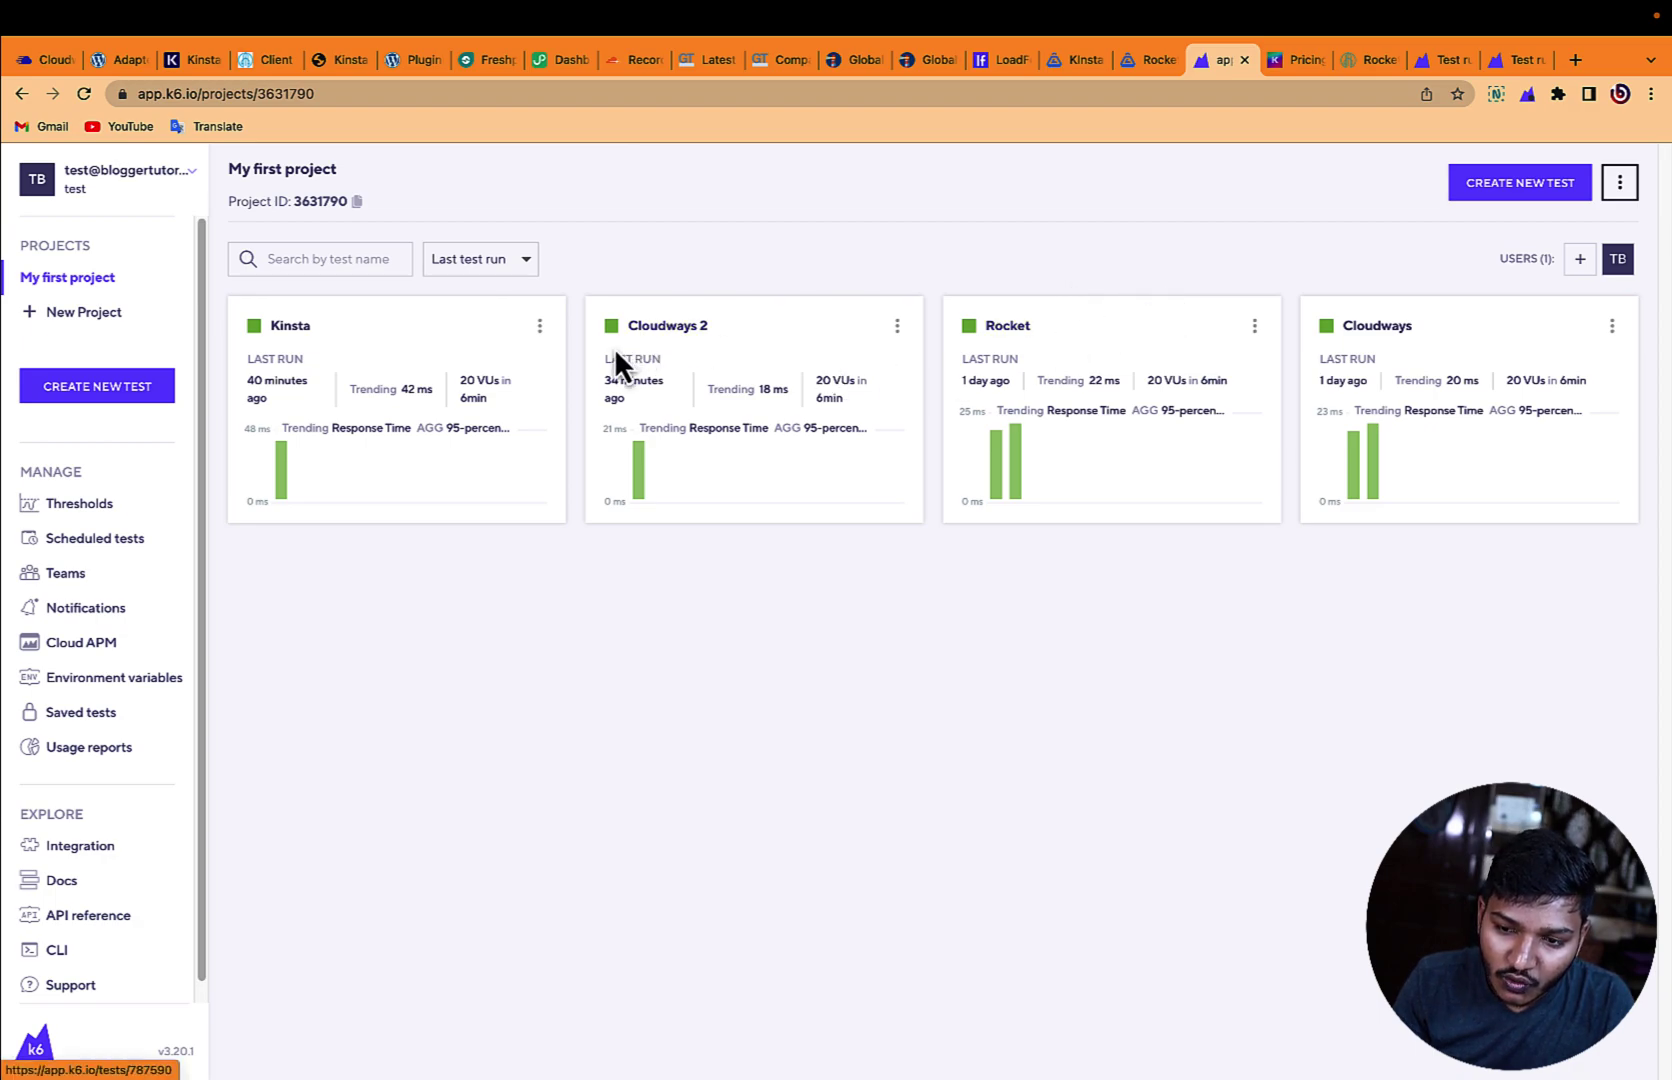
pyautogui.click(340, 62)
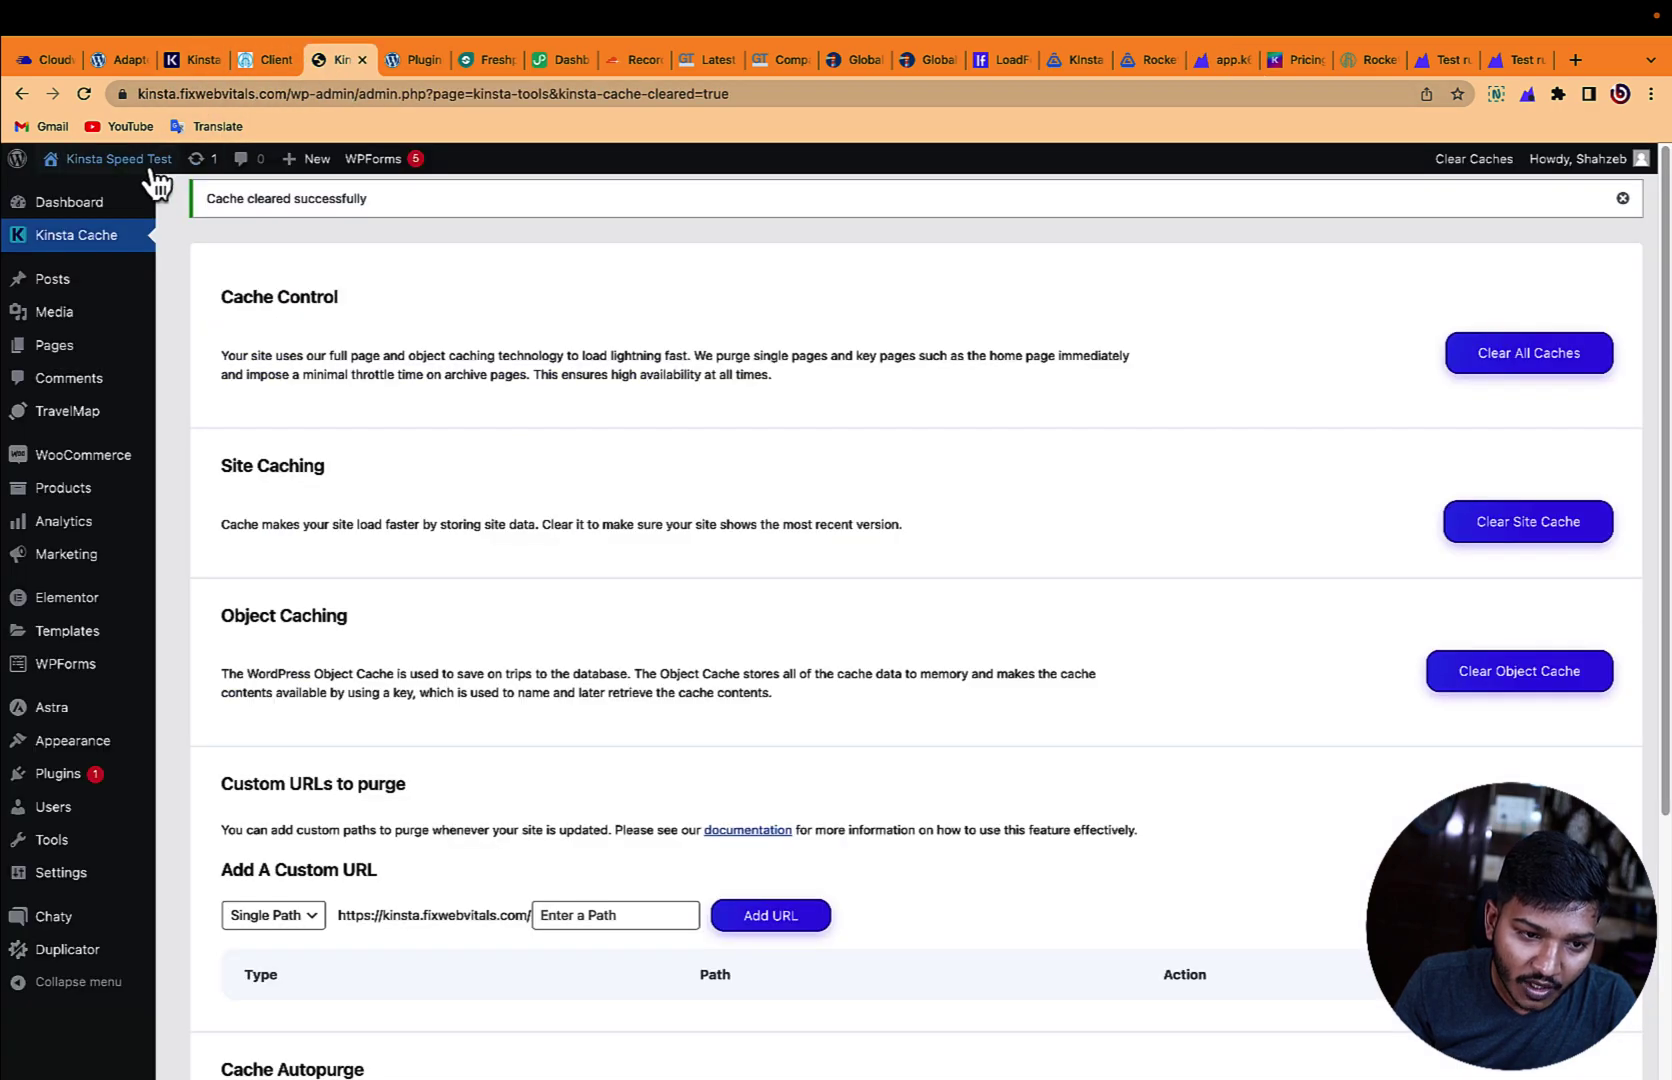
pyautogui.click(412, 60)
pyautogui.moveTo(145, 184)
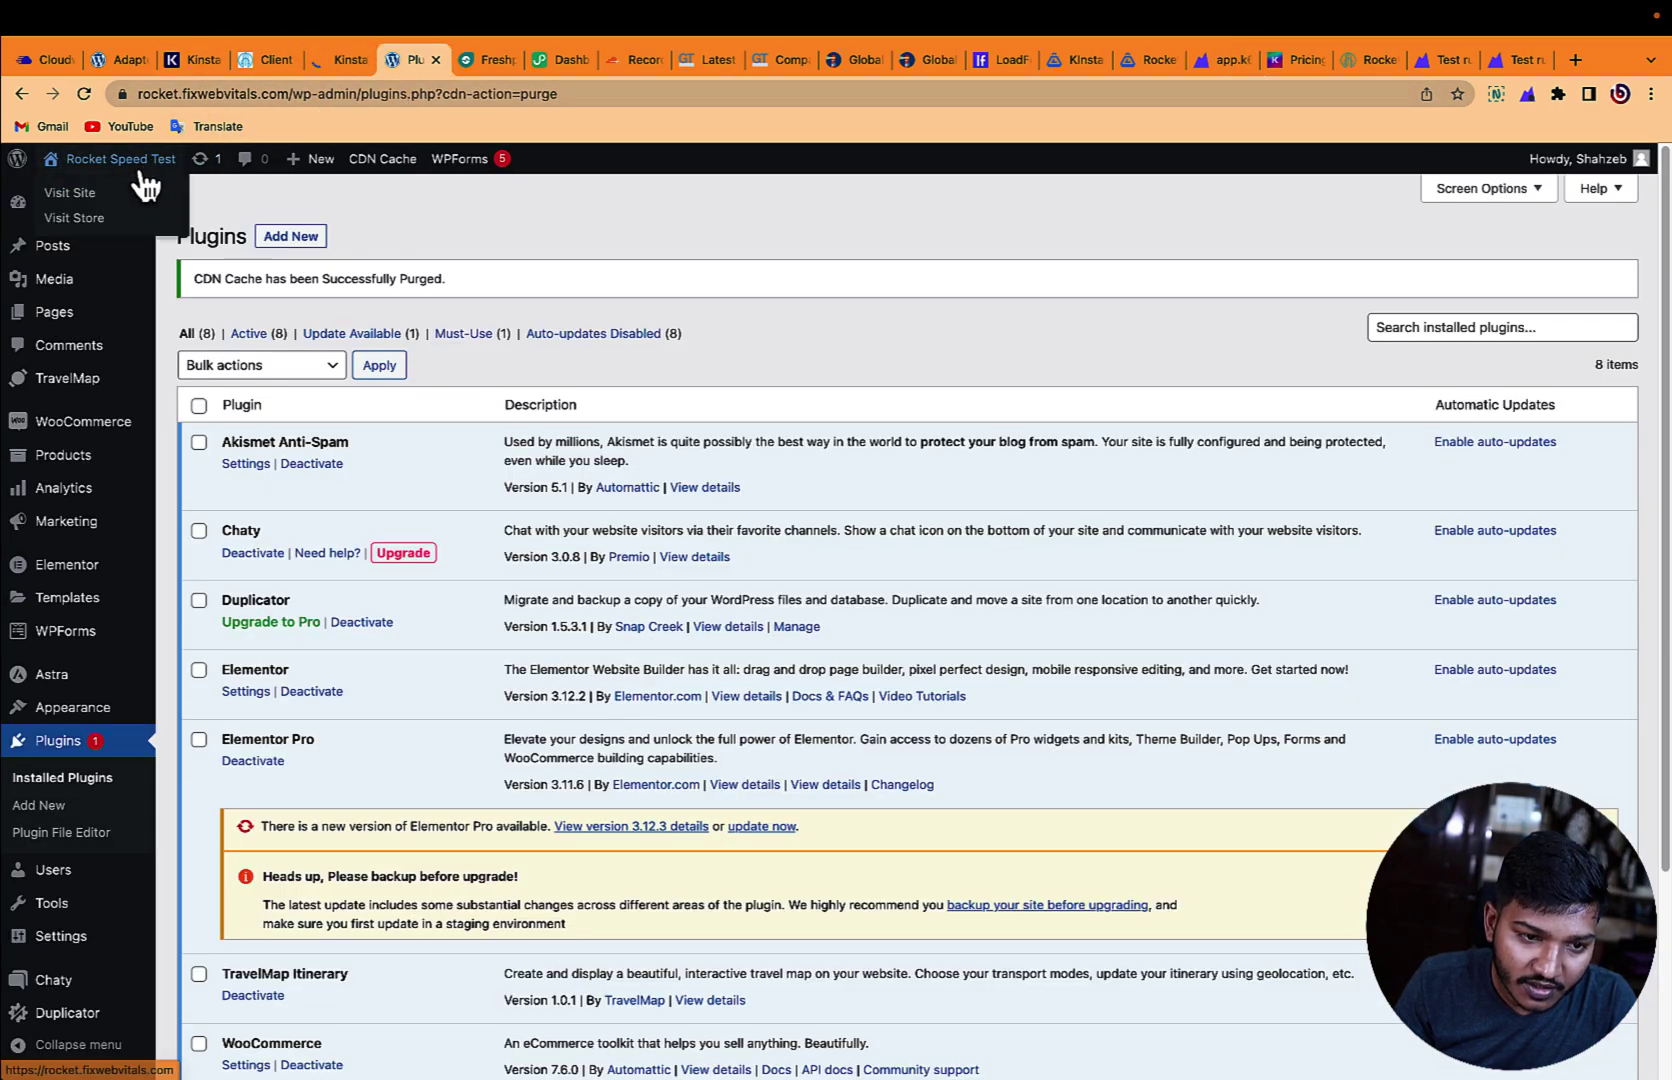
pyautogui.click(340, 59)
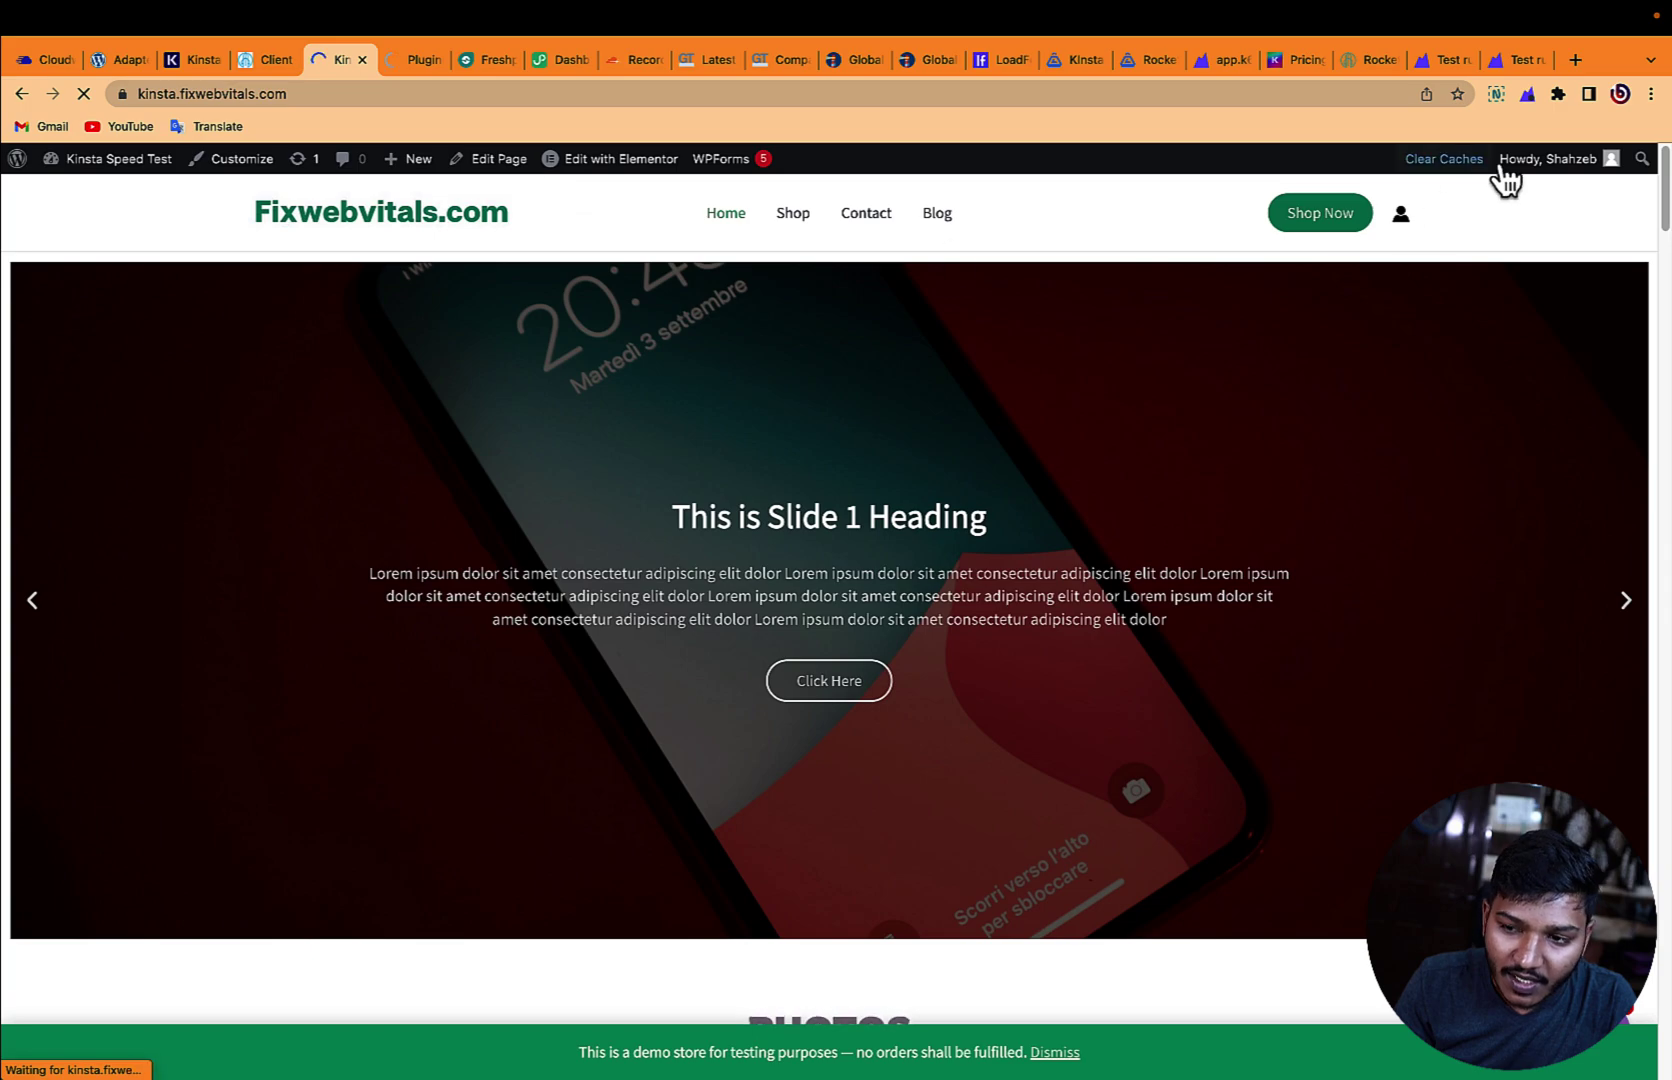
pyautogui.click(1529, 95)
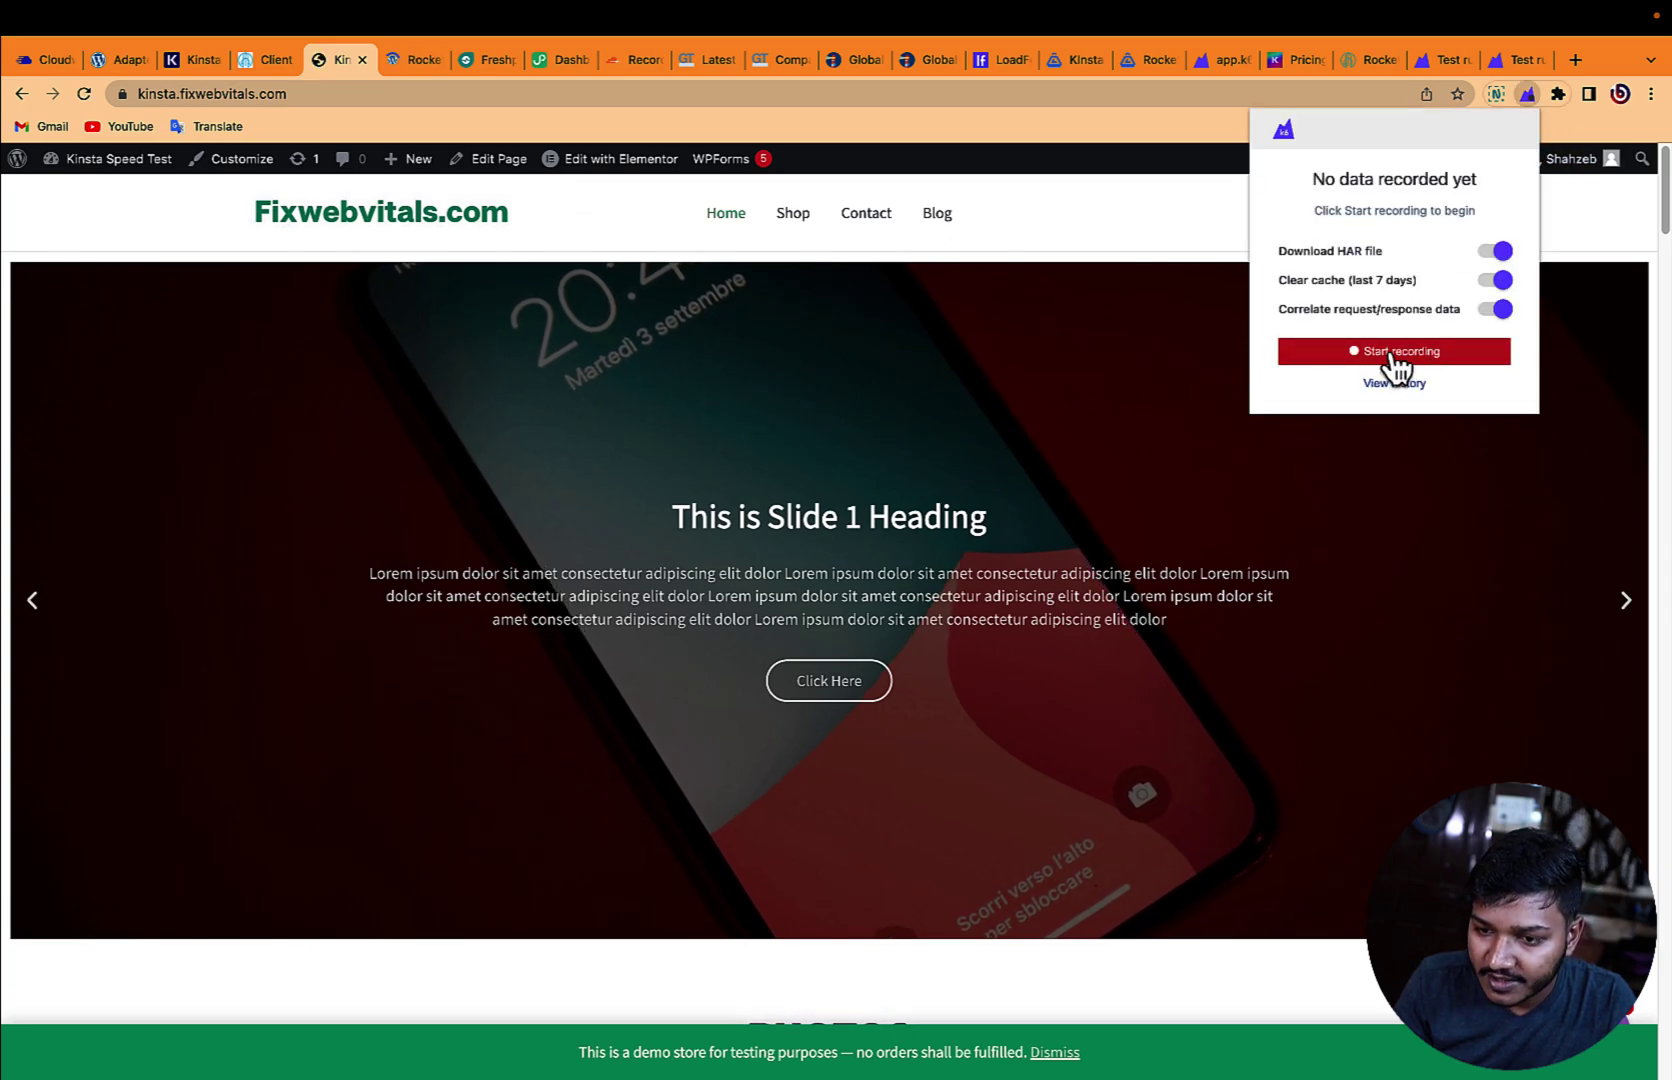
pyautogui.click(1393, 352)
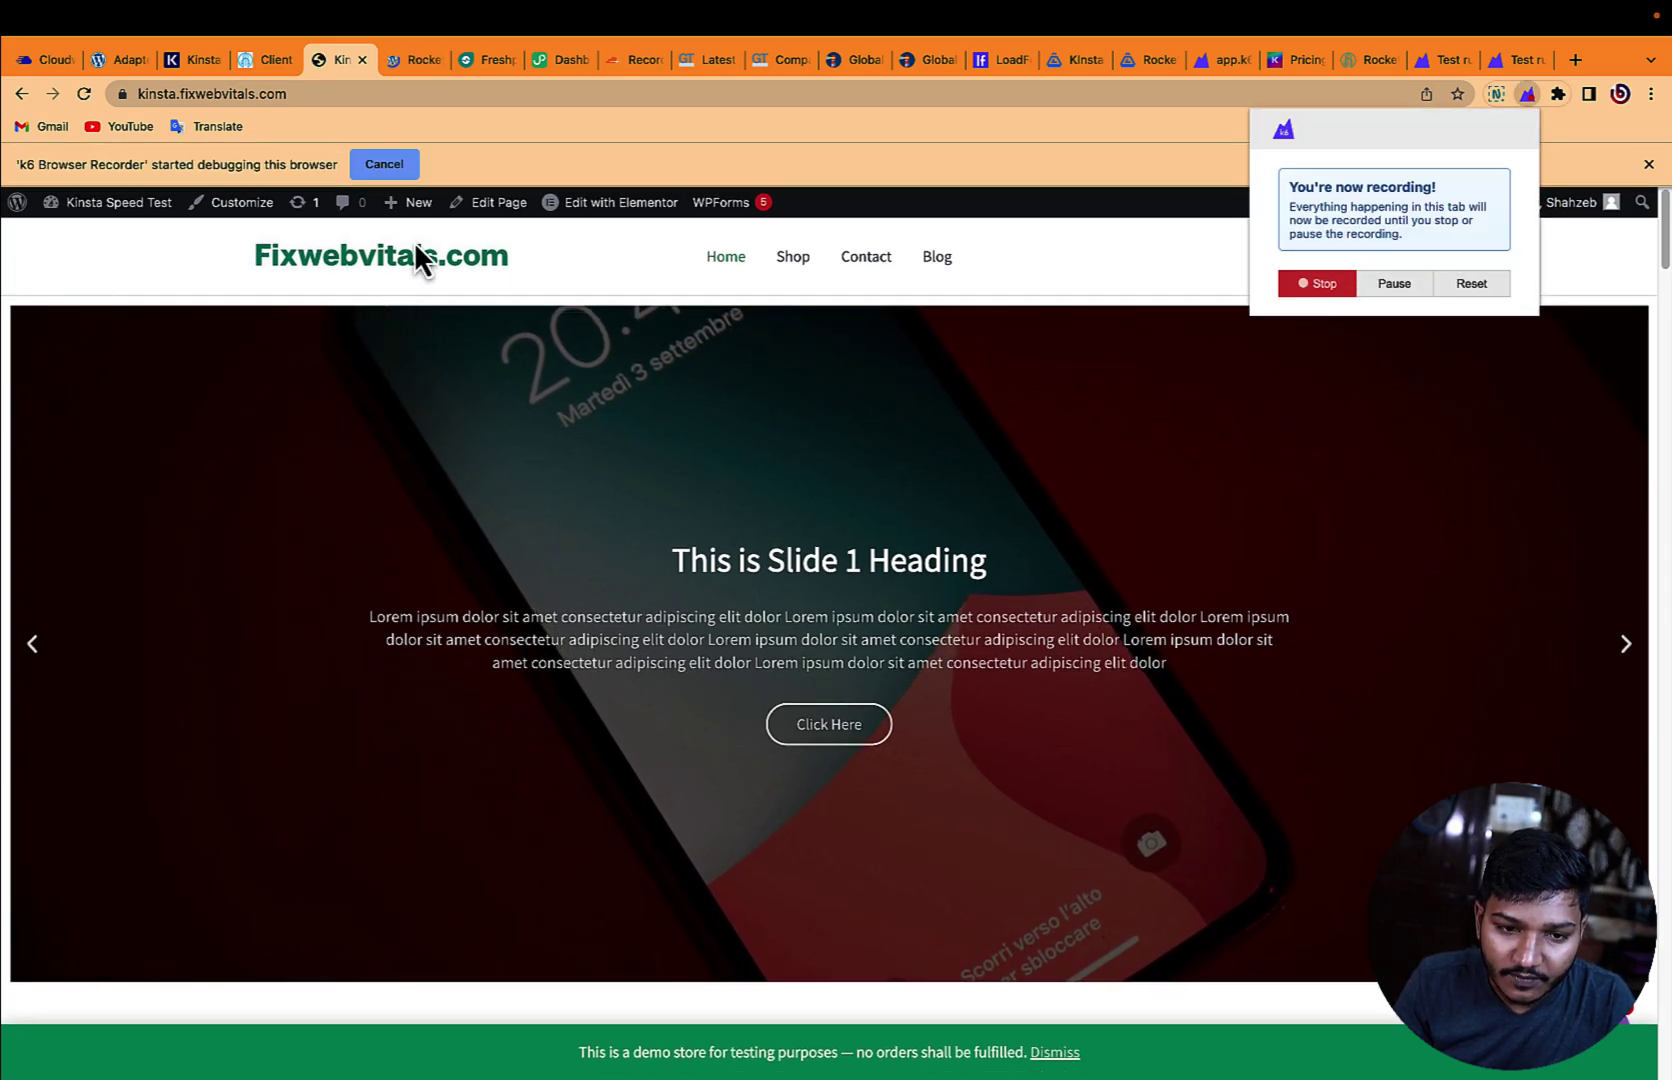
# Step: Record a visit to the reloaded Kinsta home page, viewing its full length, followed by its Shop page
pyautogui.click(85, 97)
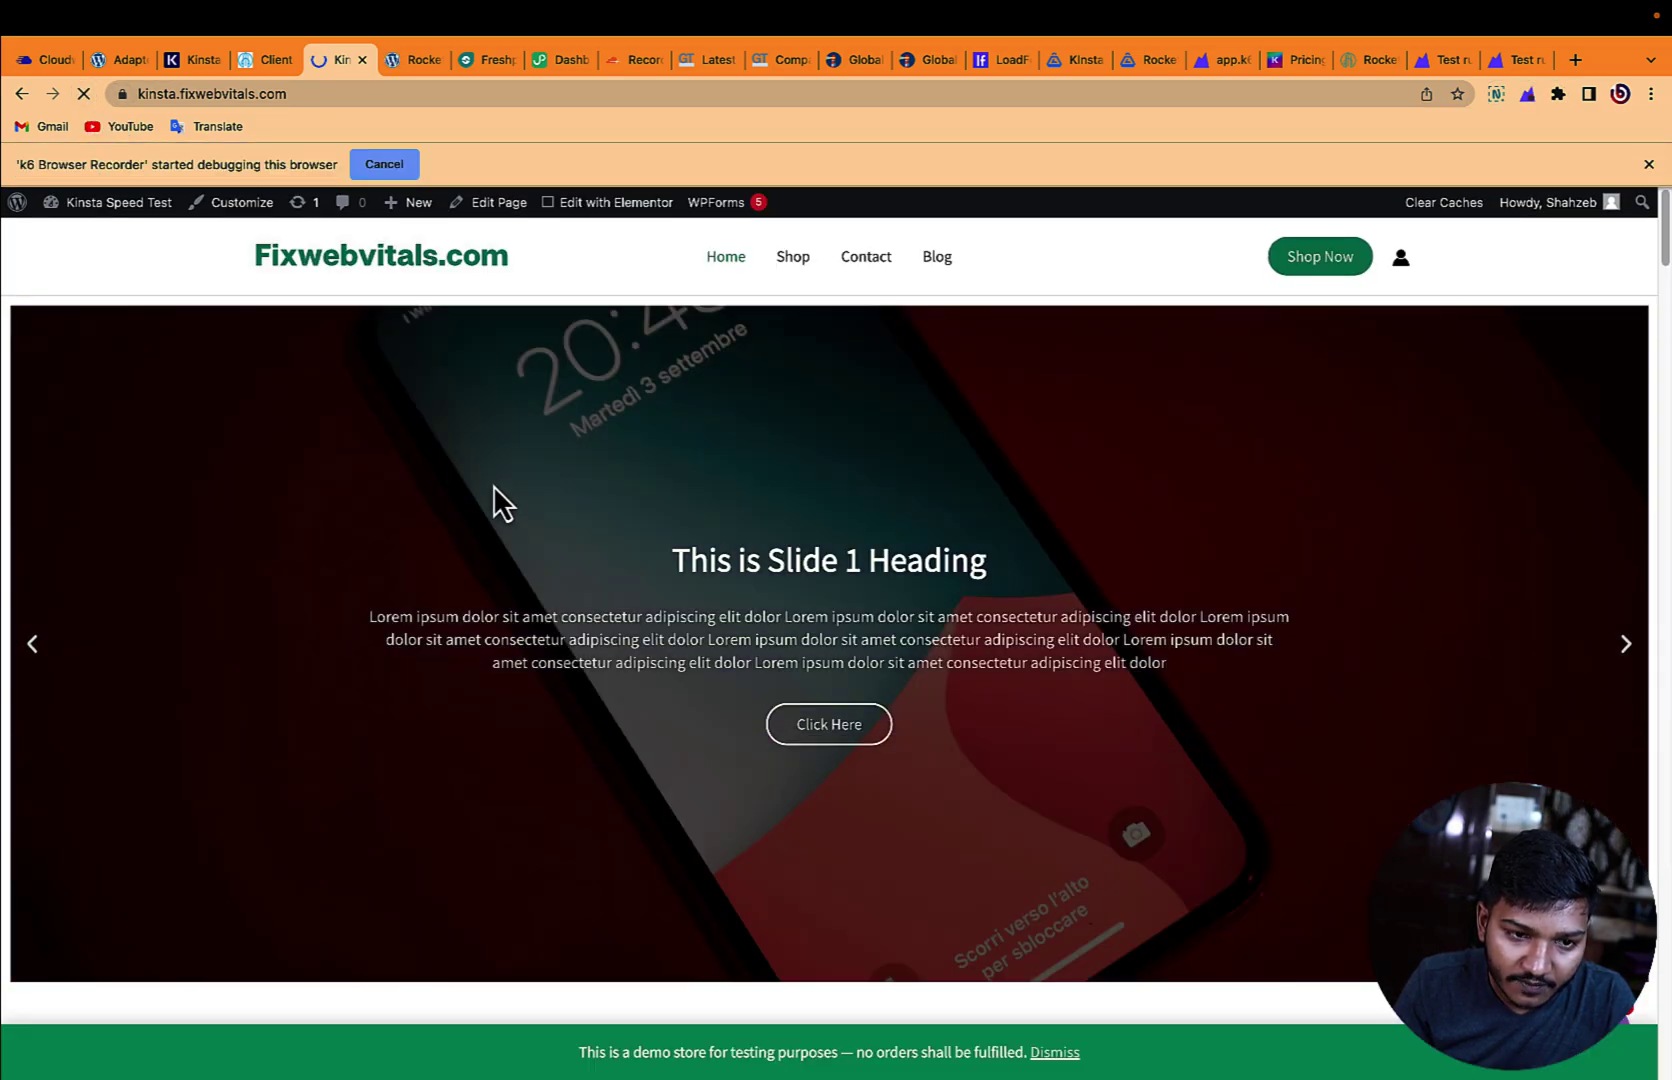
pyautogui.scroll(-15, 608, 690)
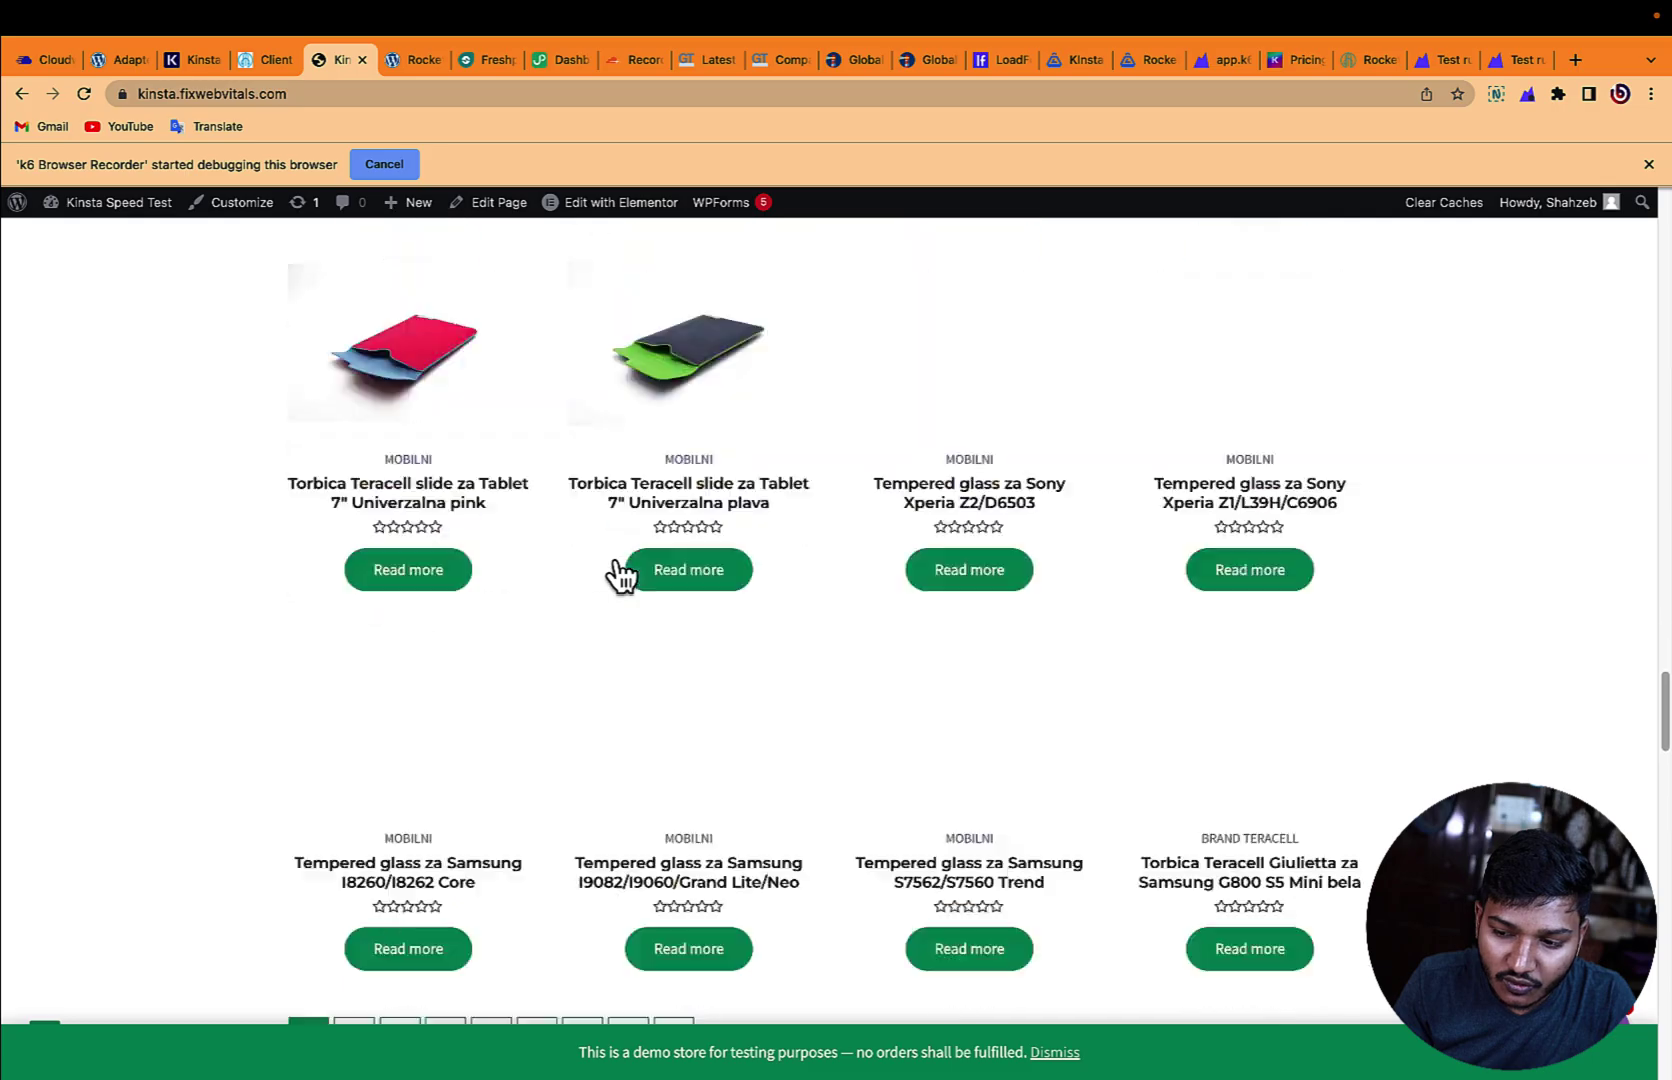
pyautogui.scroll(-10, 617, 540)
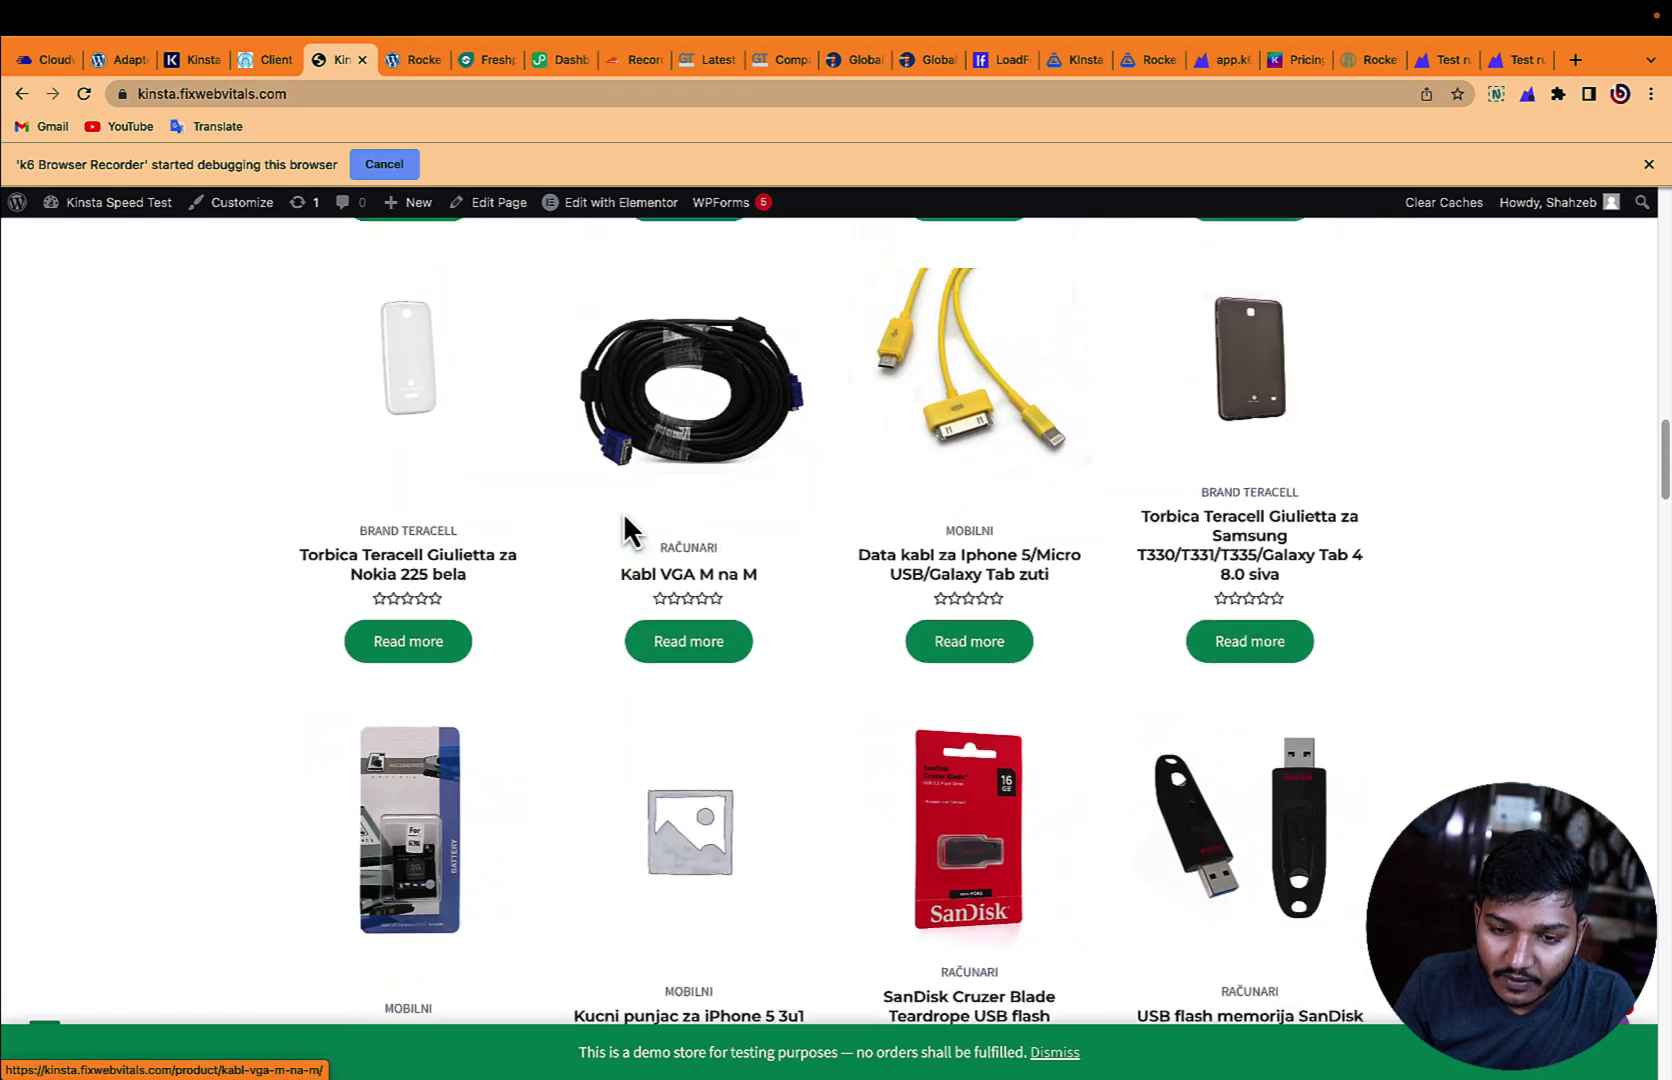
pyautogui.scroll(20, 623, 516)
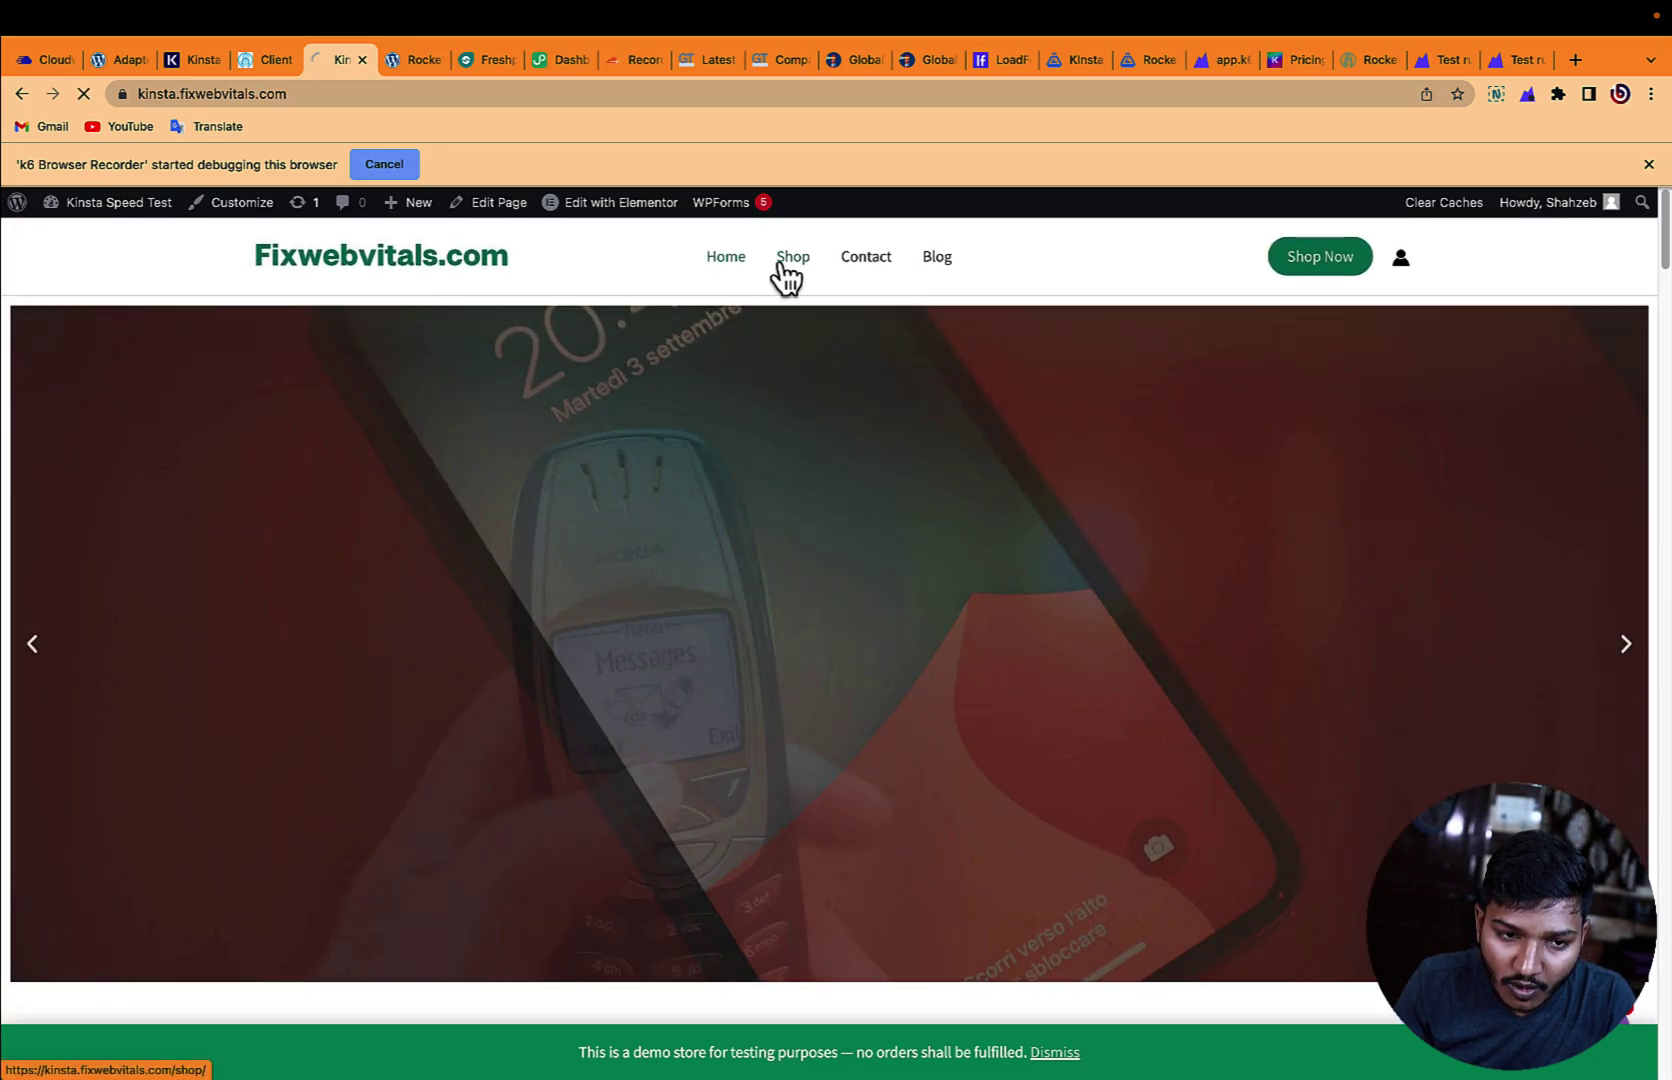
pyautogui.click(779, 262)
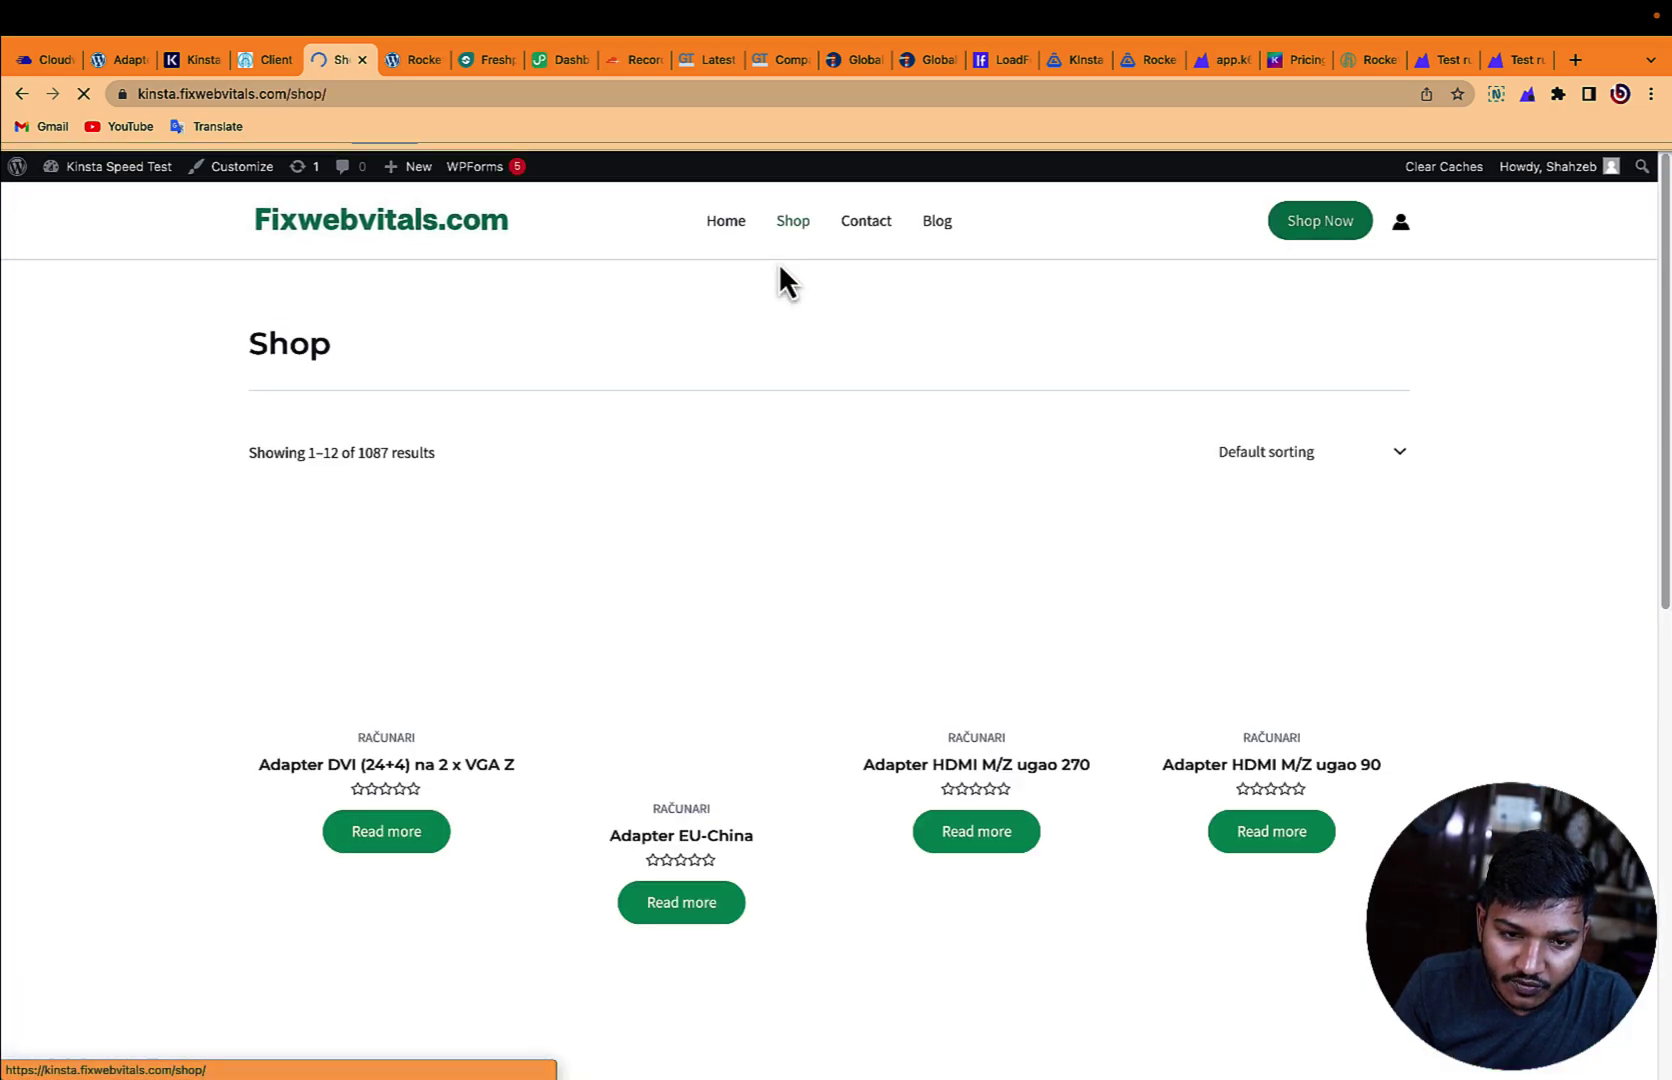
pyautogui.scroll(-9, 970, 623)
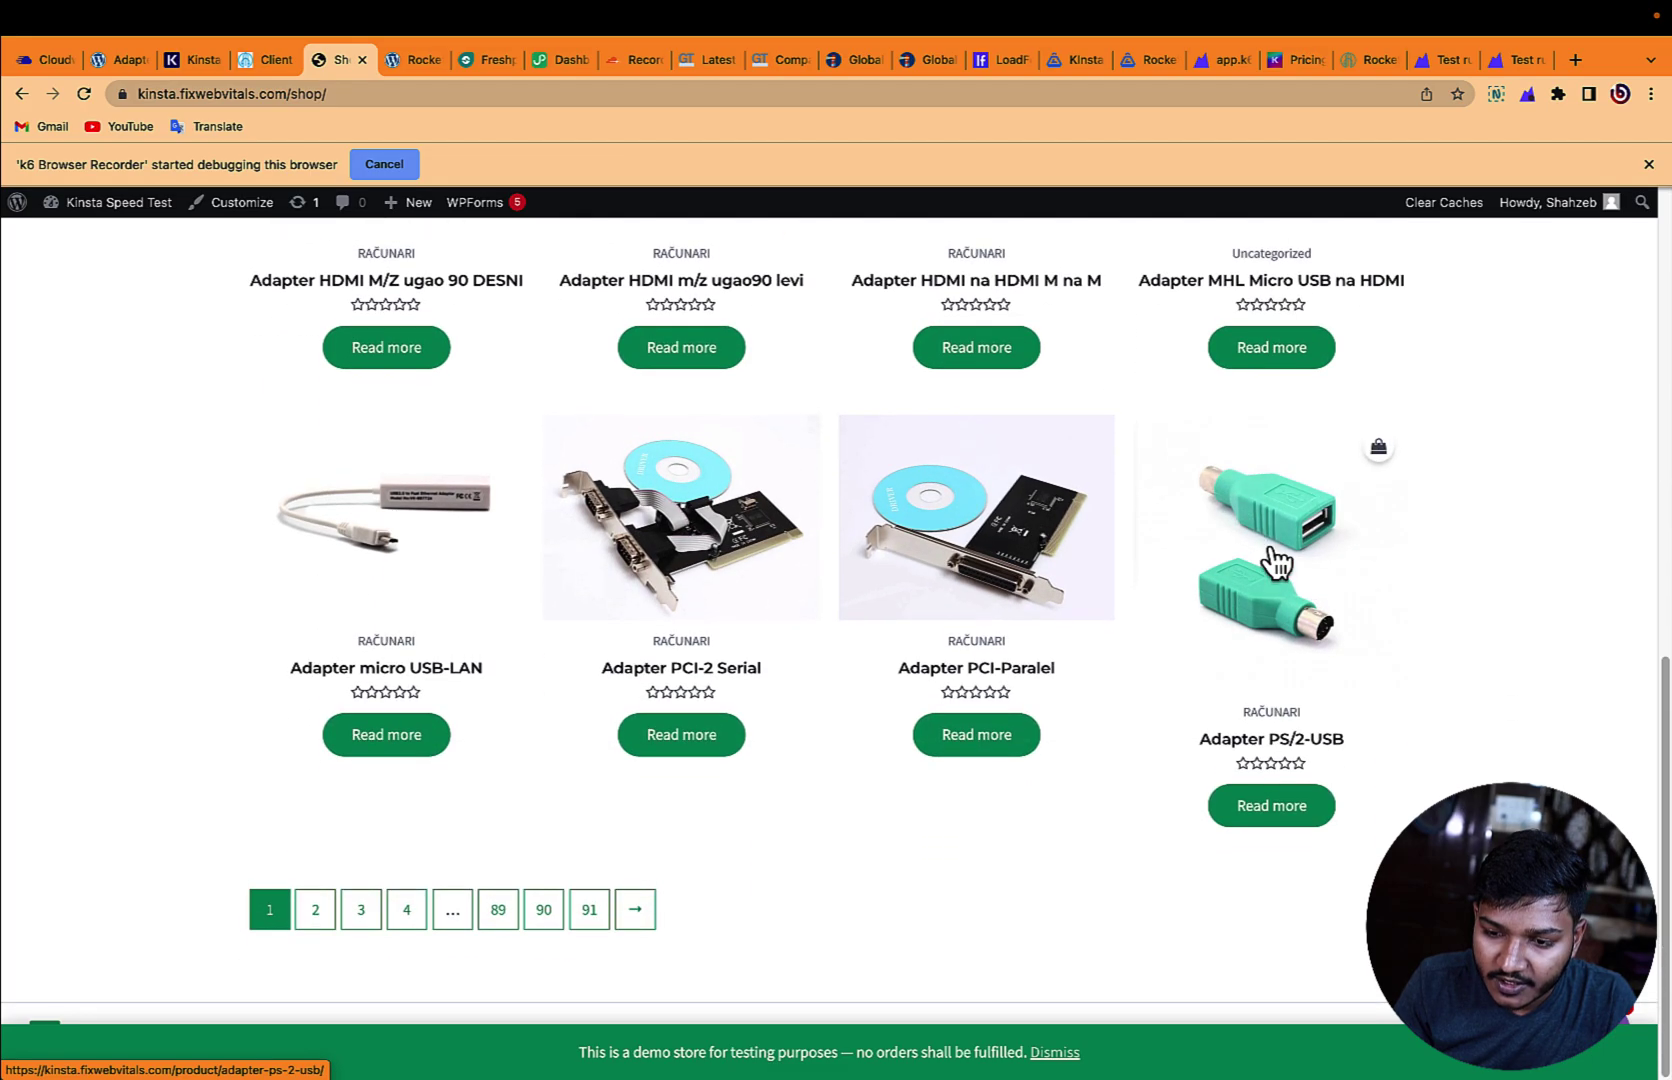
# Step: Visit the Adapter PS/2-USB product page on the Kinsta site, view its related products, and stop the k6 recording
pyautogui.click(1272, 530)
pyautogui.scroll(-6, 900, 570)
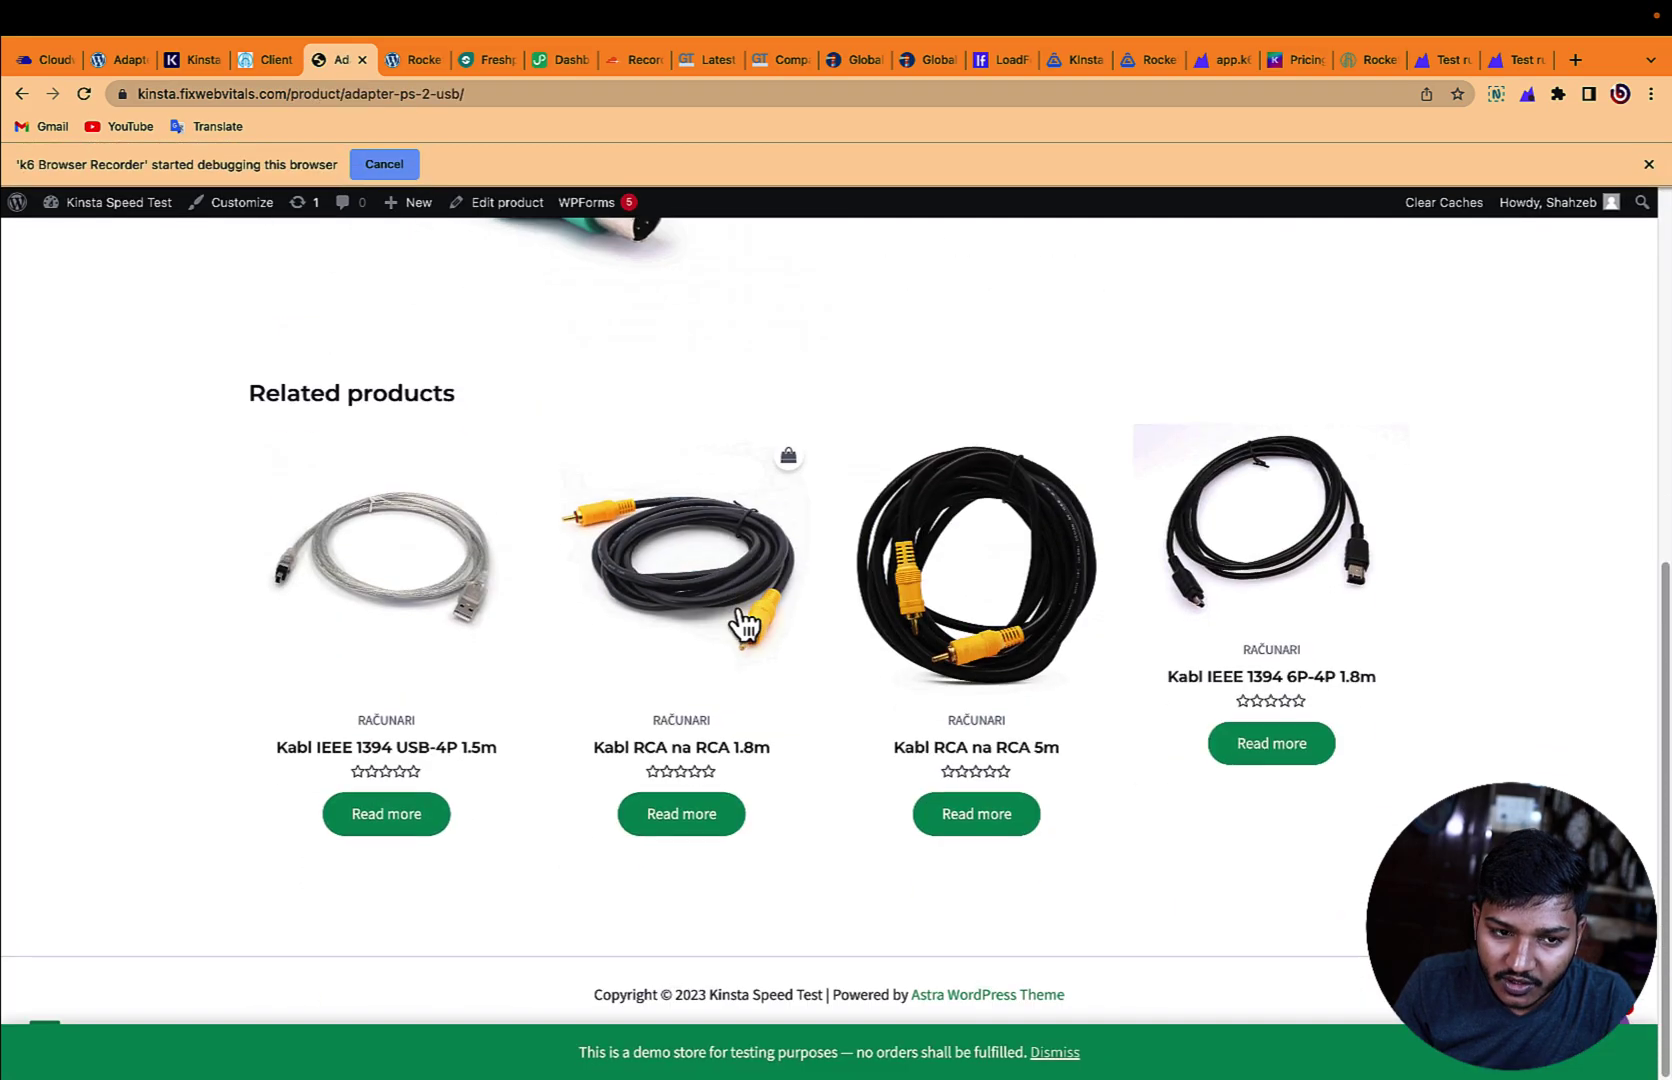
pyautogui.scroll(7, 745, 625)
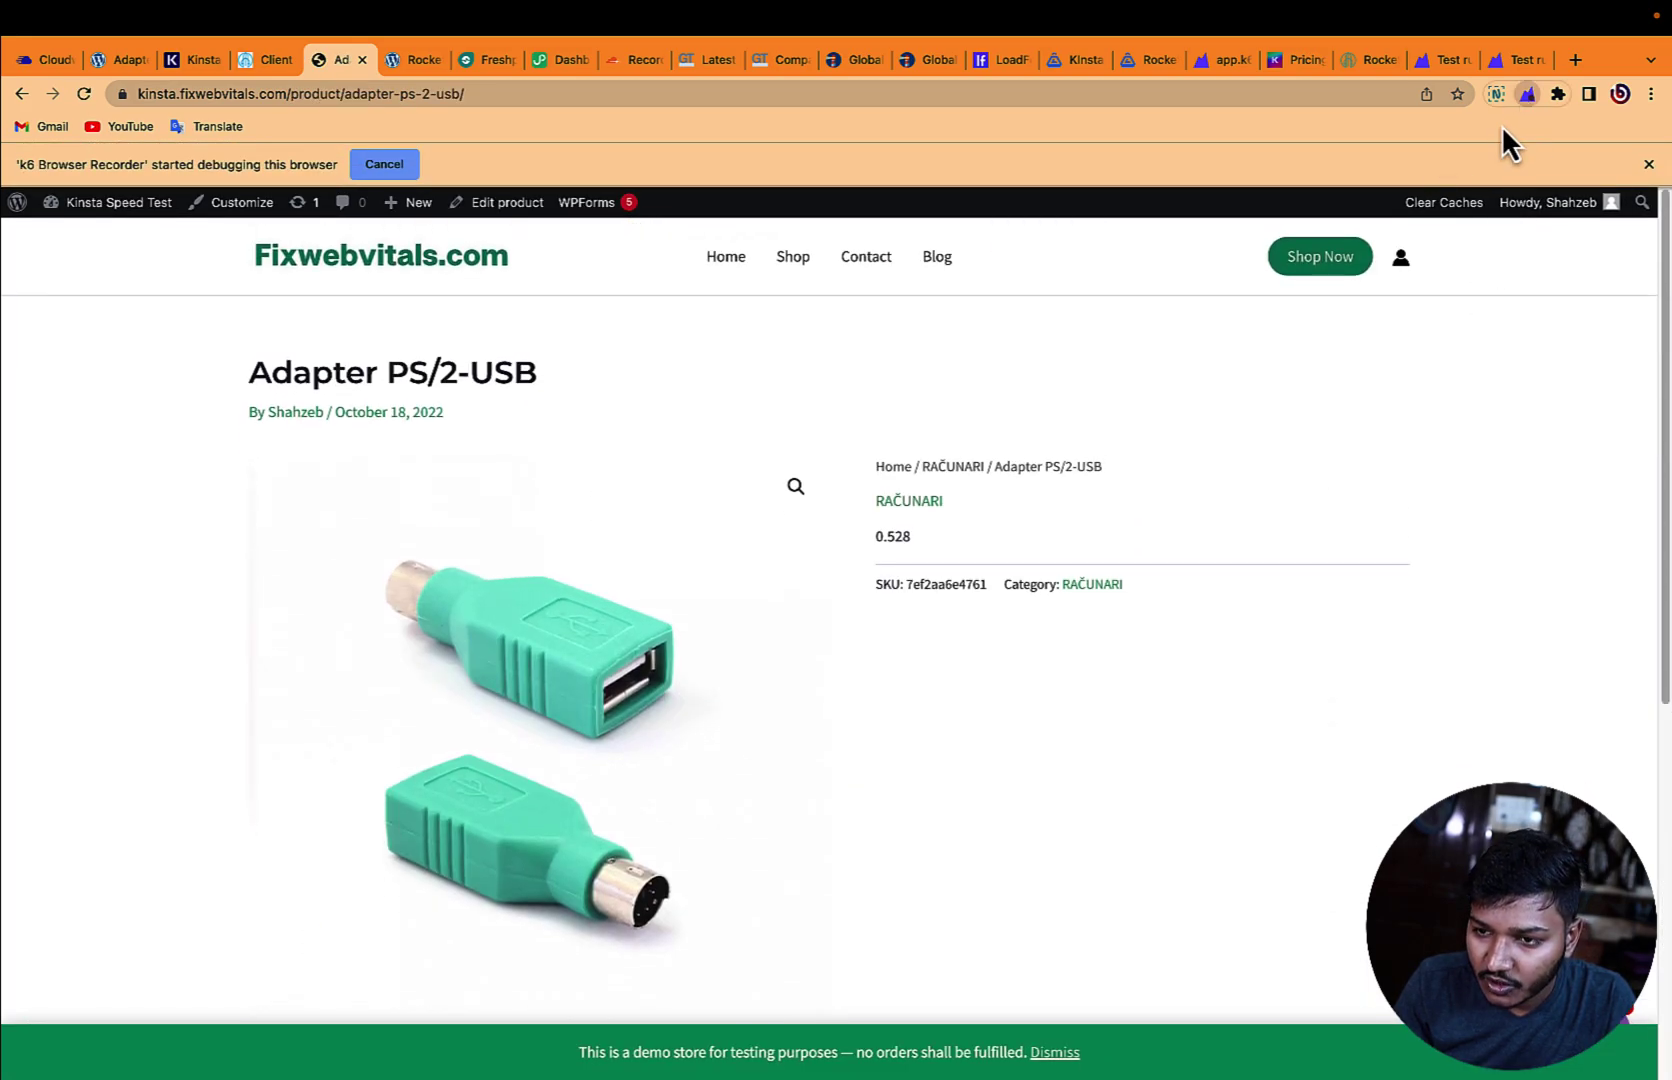
pyautogui.click(1527, 94)
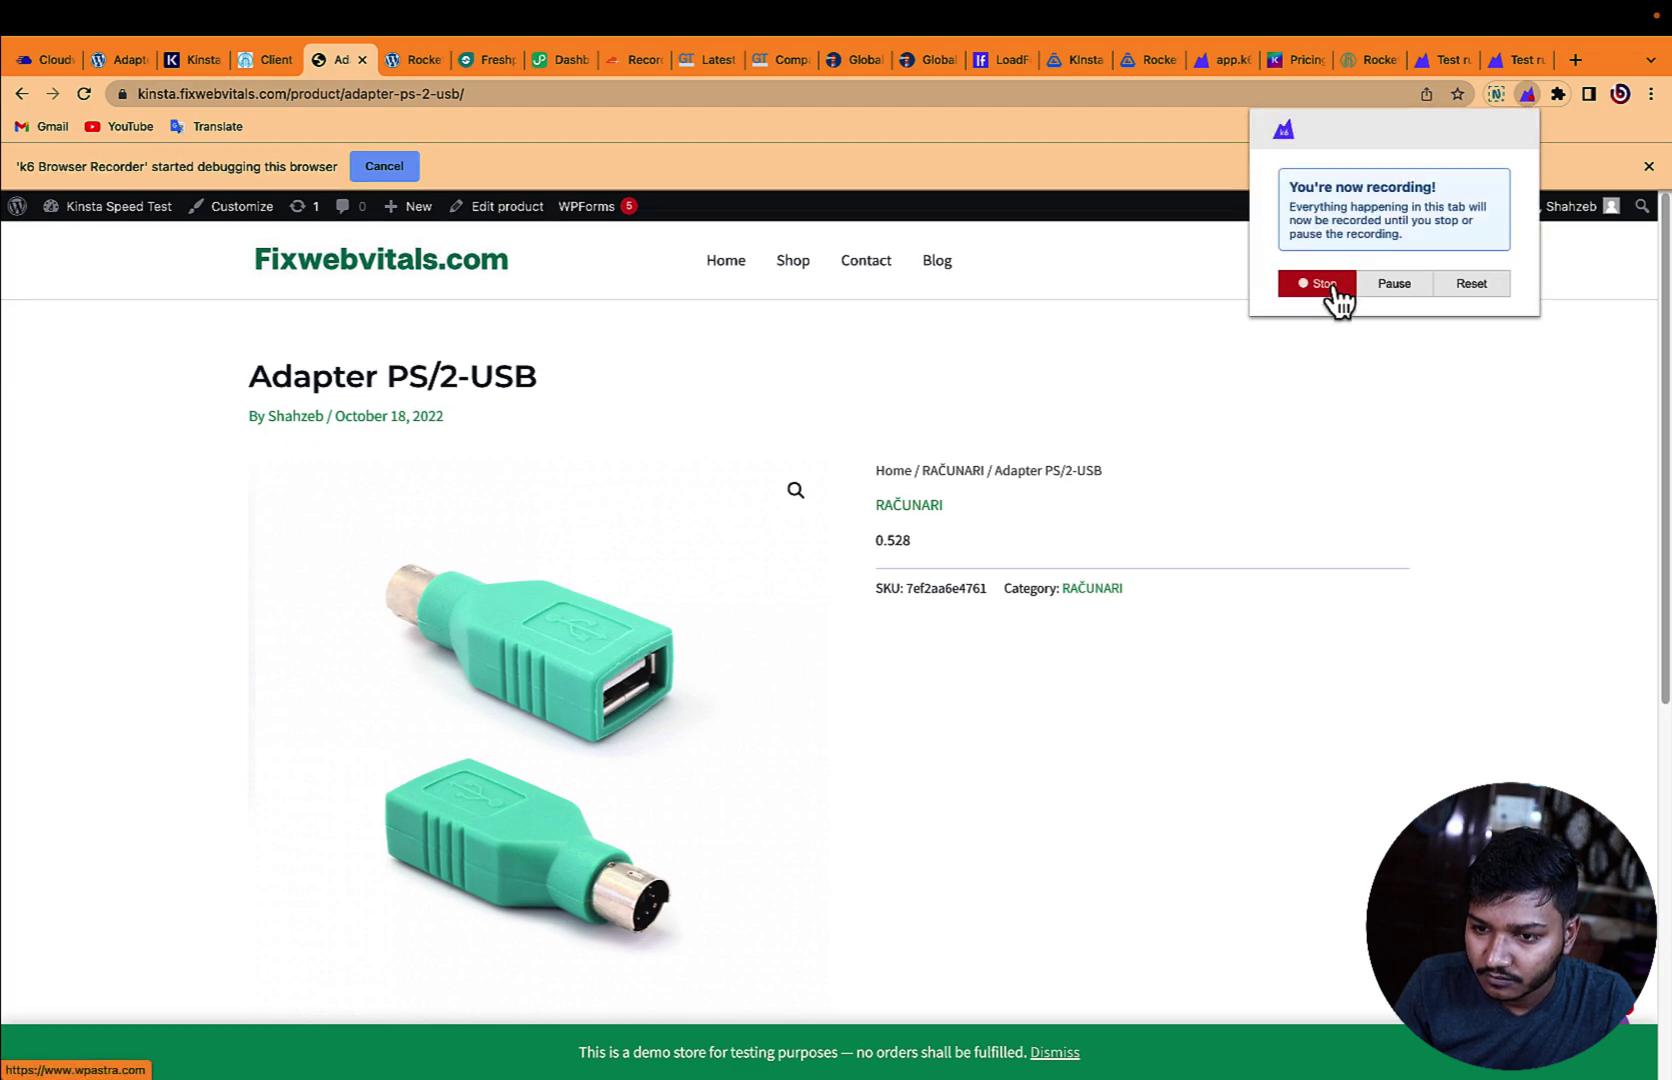
pyautogui.click(1320, 284)
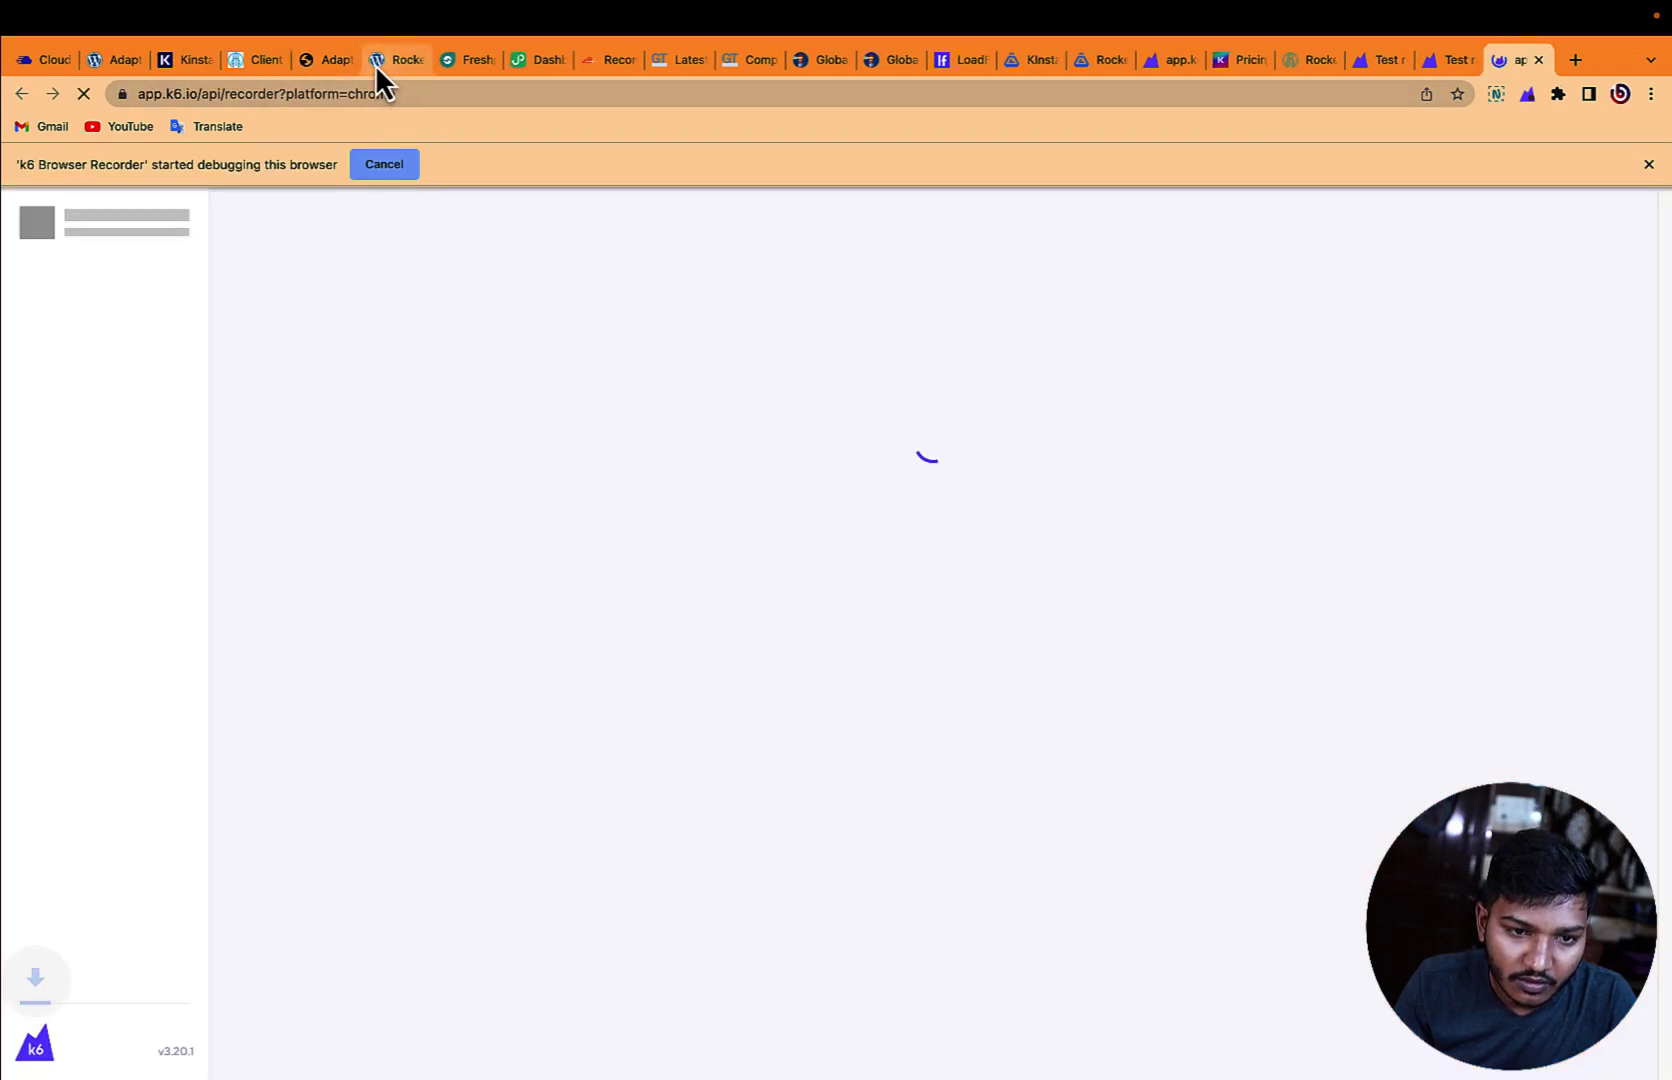
# Step: Start a k6 browser recording on the rocket.fixwebvitals.com home page and reload the page
pyautogui.click(375, 64)
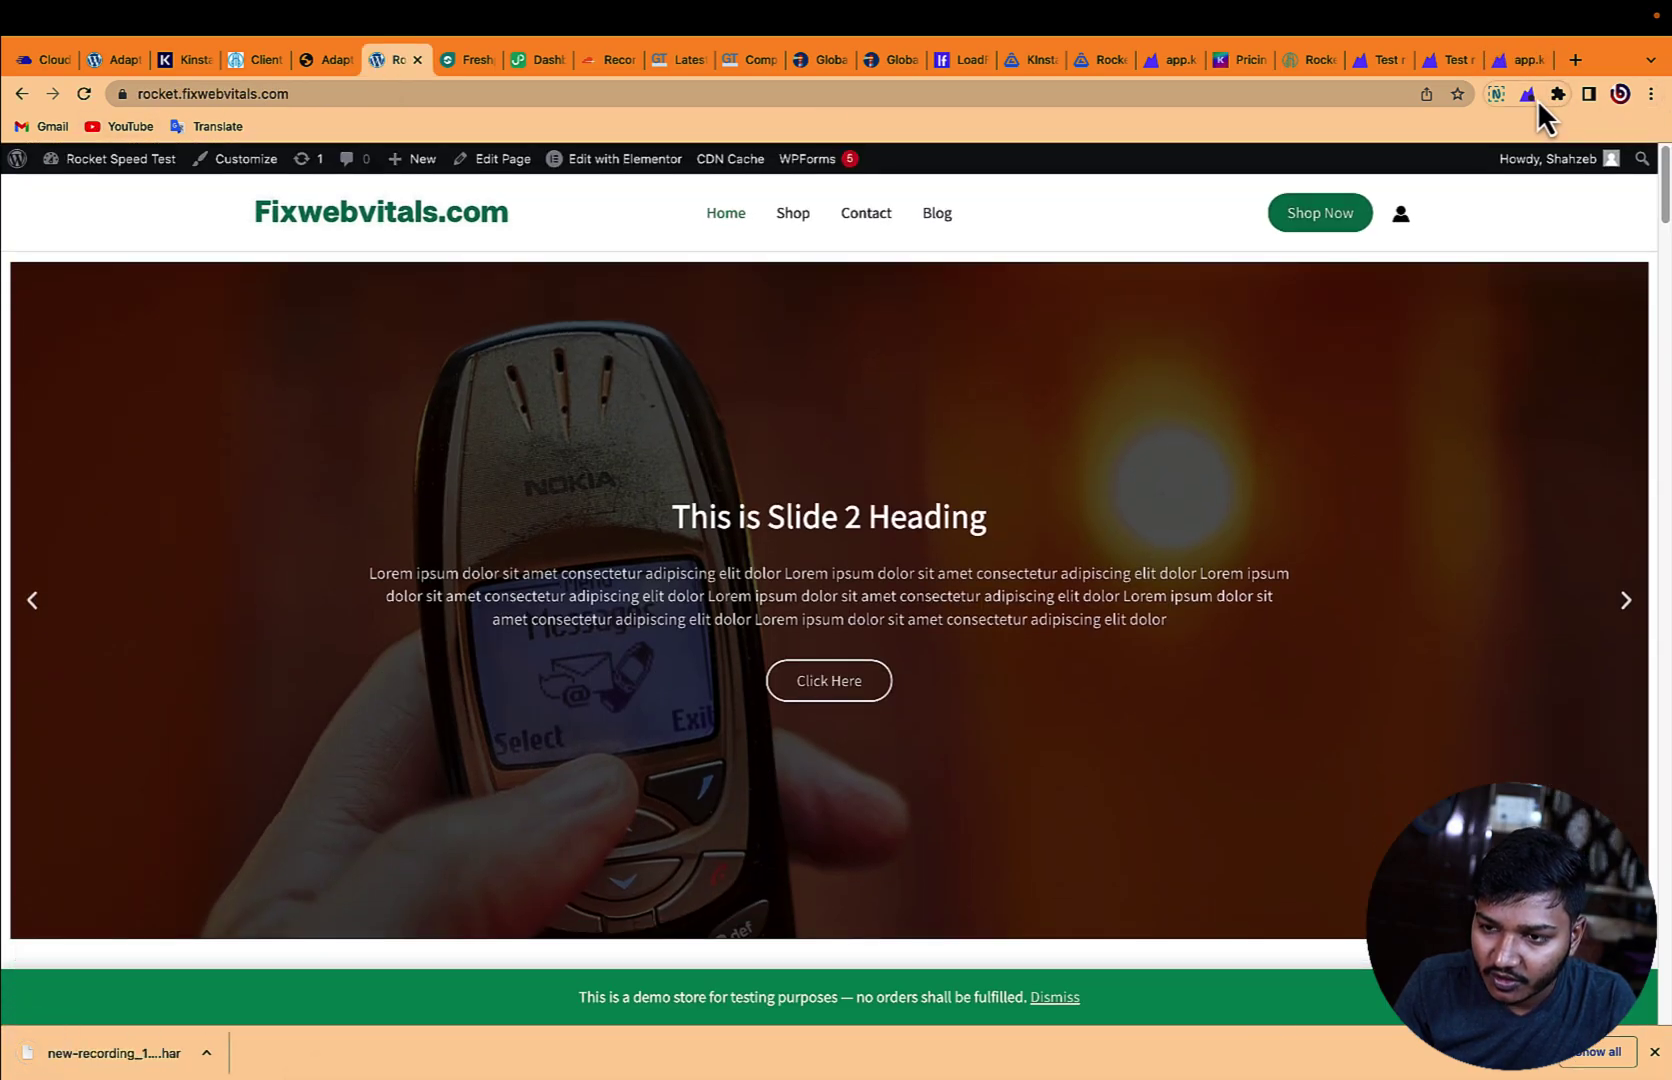
pyautogui.click(1529, 97)
pyautogui.click(1400, 352)
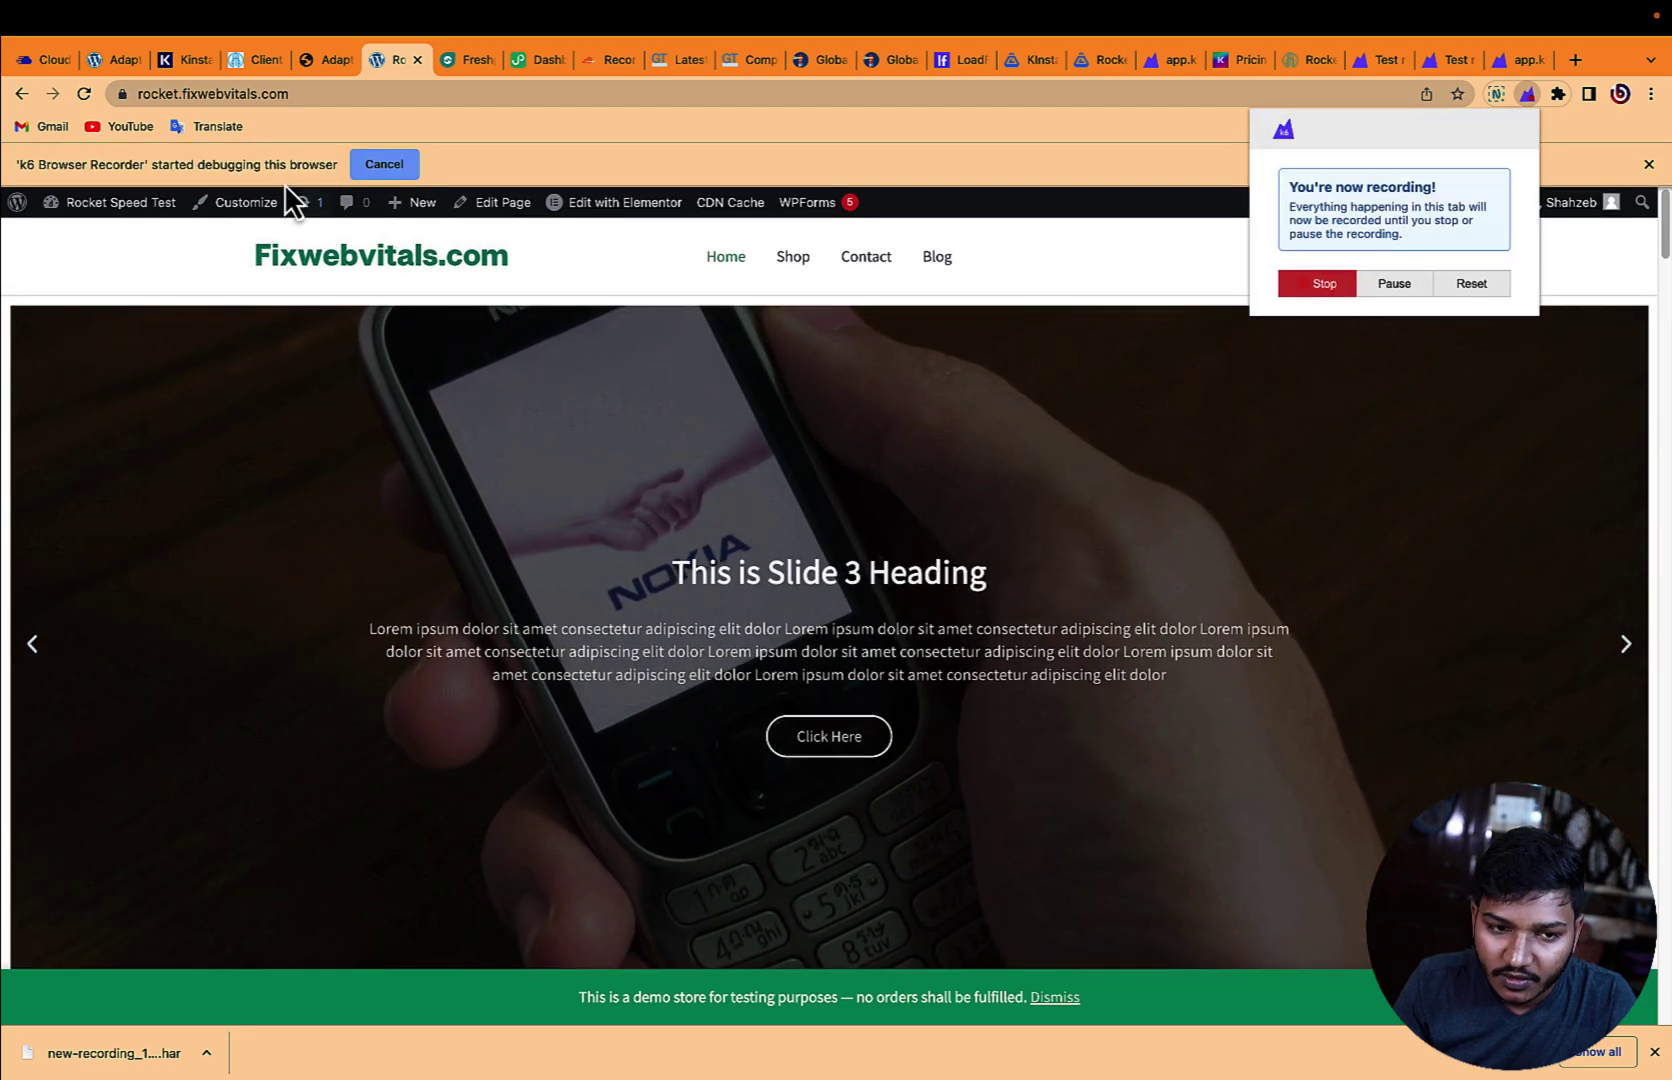
pyautogui.click(85, 94)
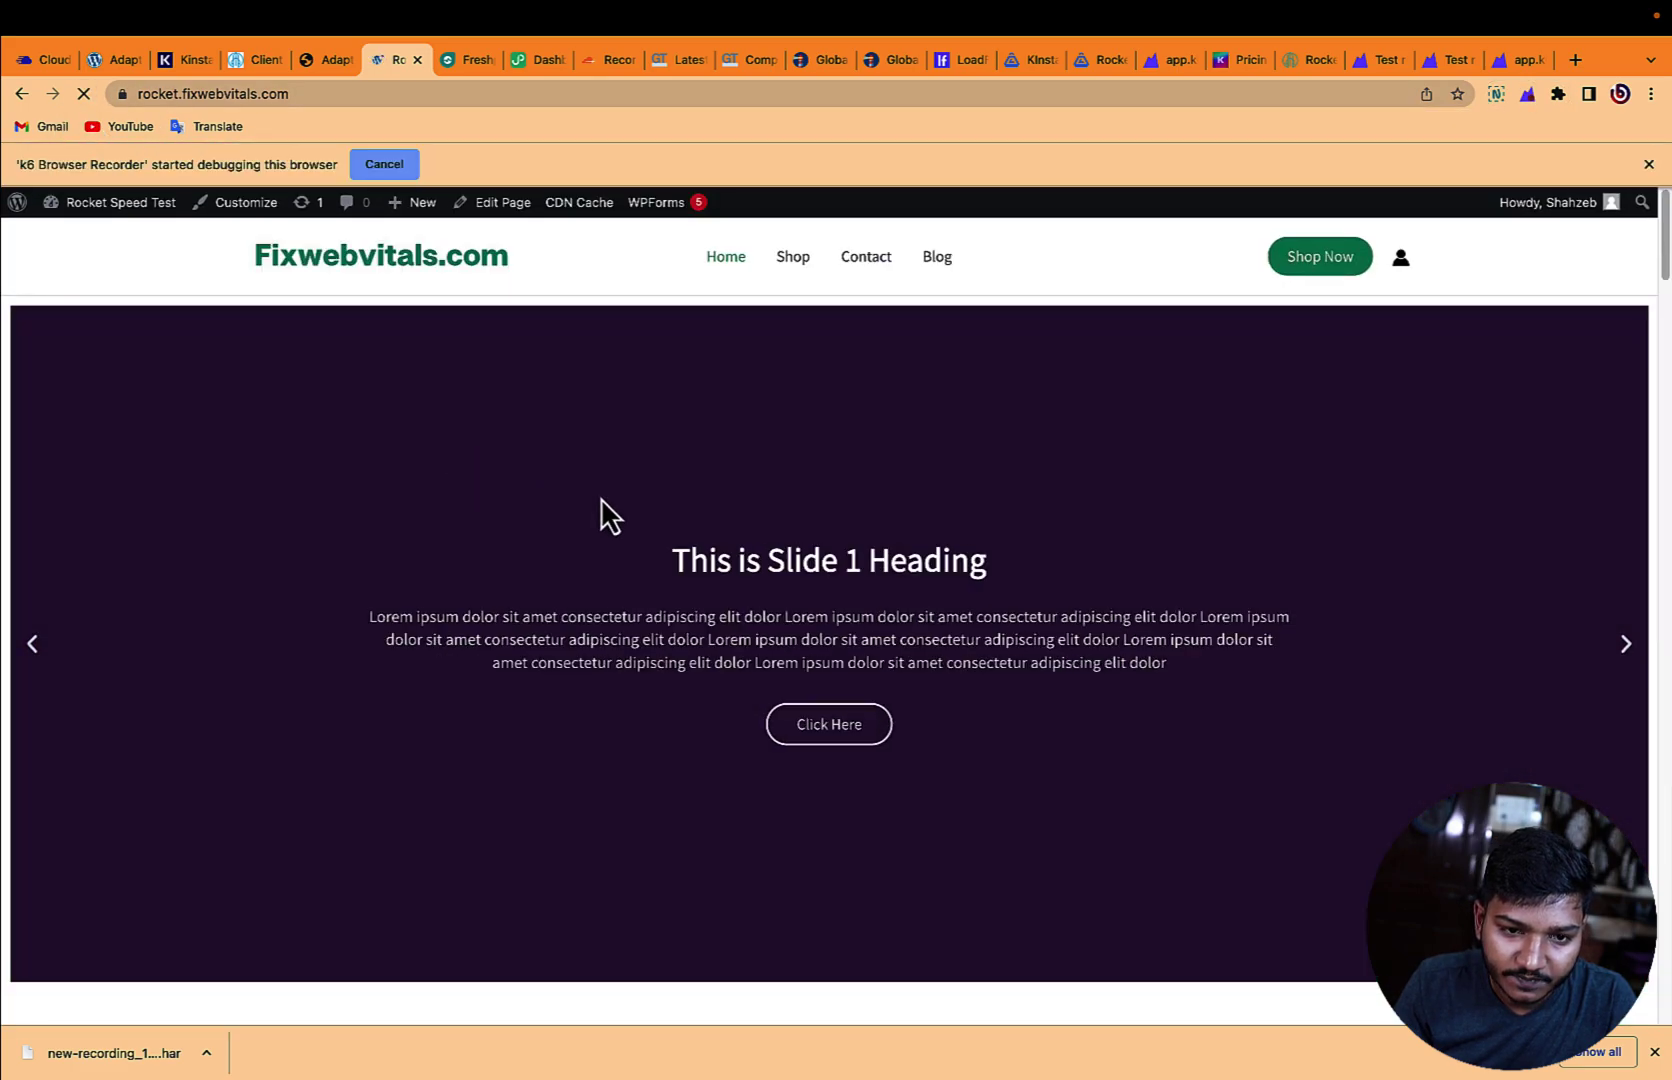
# Step: Browse the Rocket home page down to its footer, and visit the site's Shop page within the recording
pyautogui.scroll(-20, 805, 552)
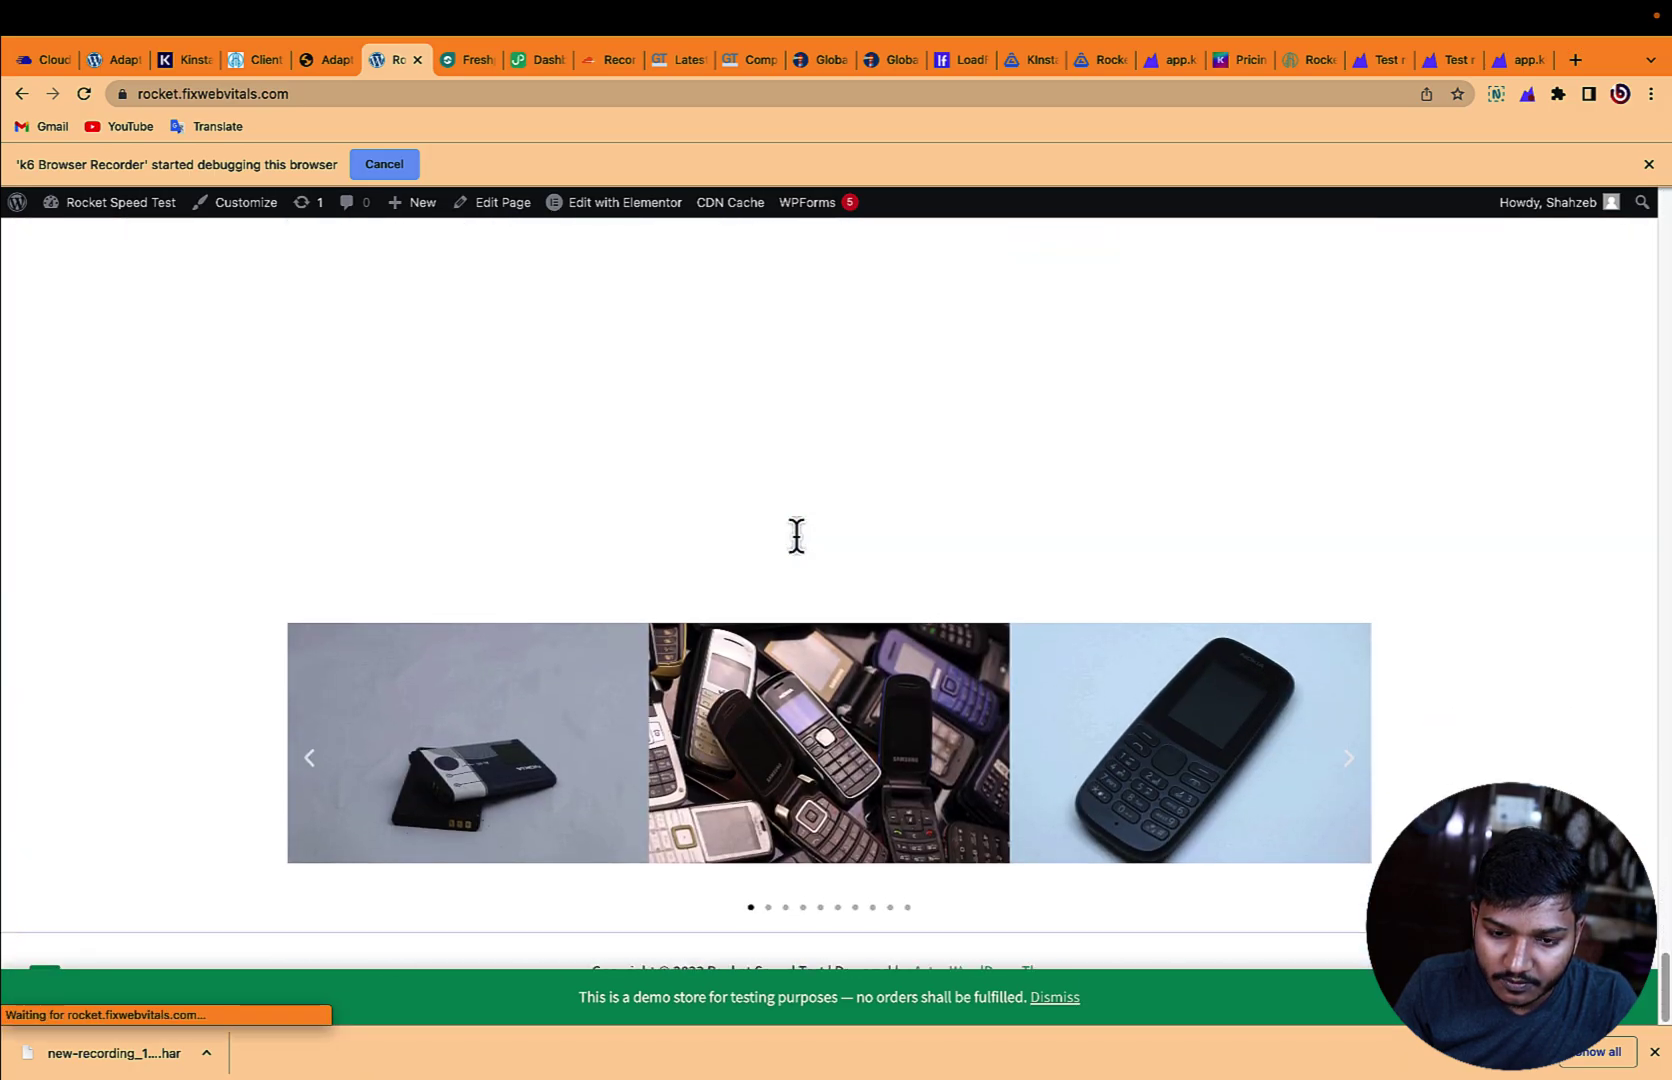
pyautogui.scroll(20, 799, 540)
pyautogui.scroll(5, 826, 478)
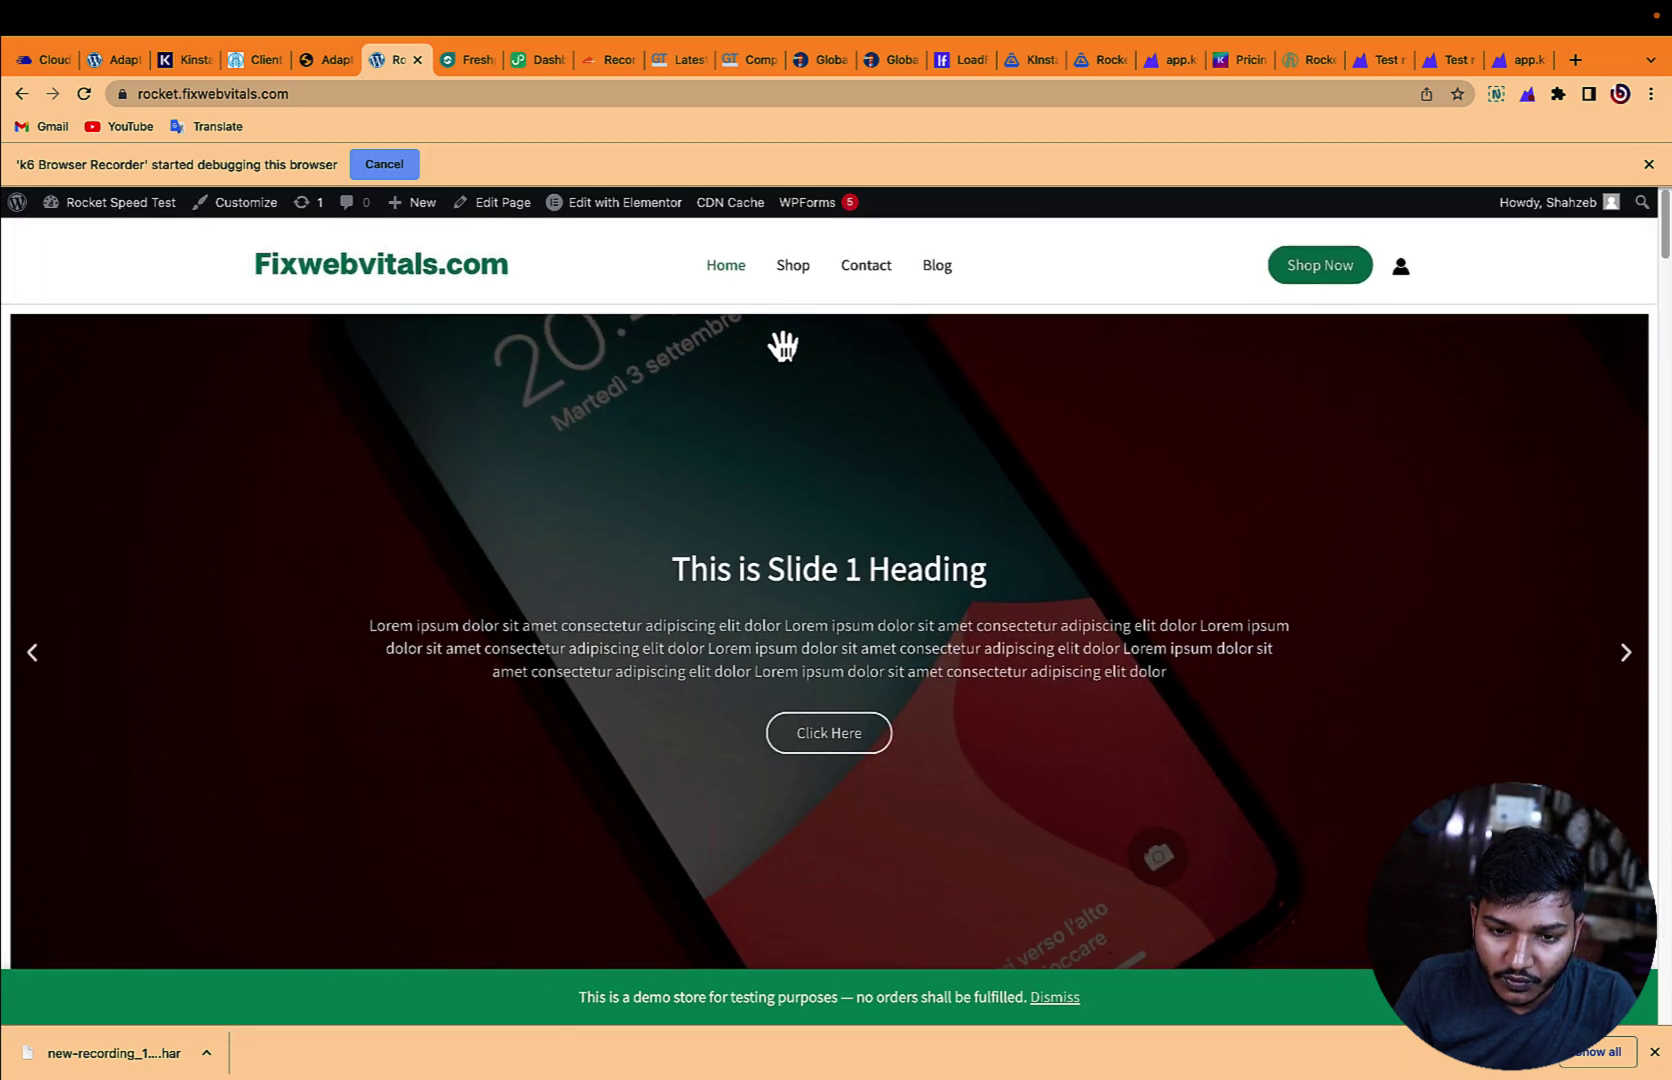
pyautogui.click(803, 265)
pyautogui.scroll(-15, 903, 490)
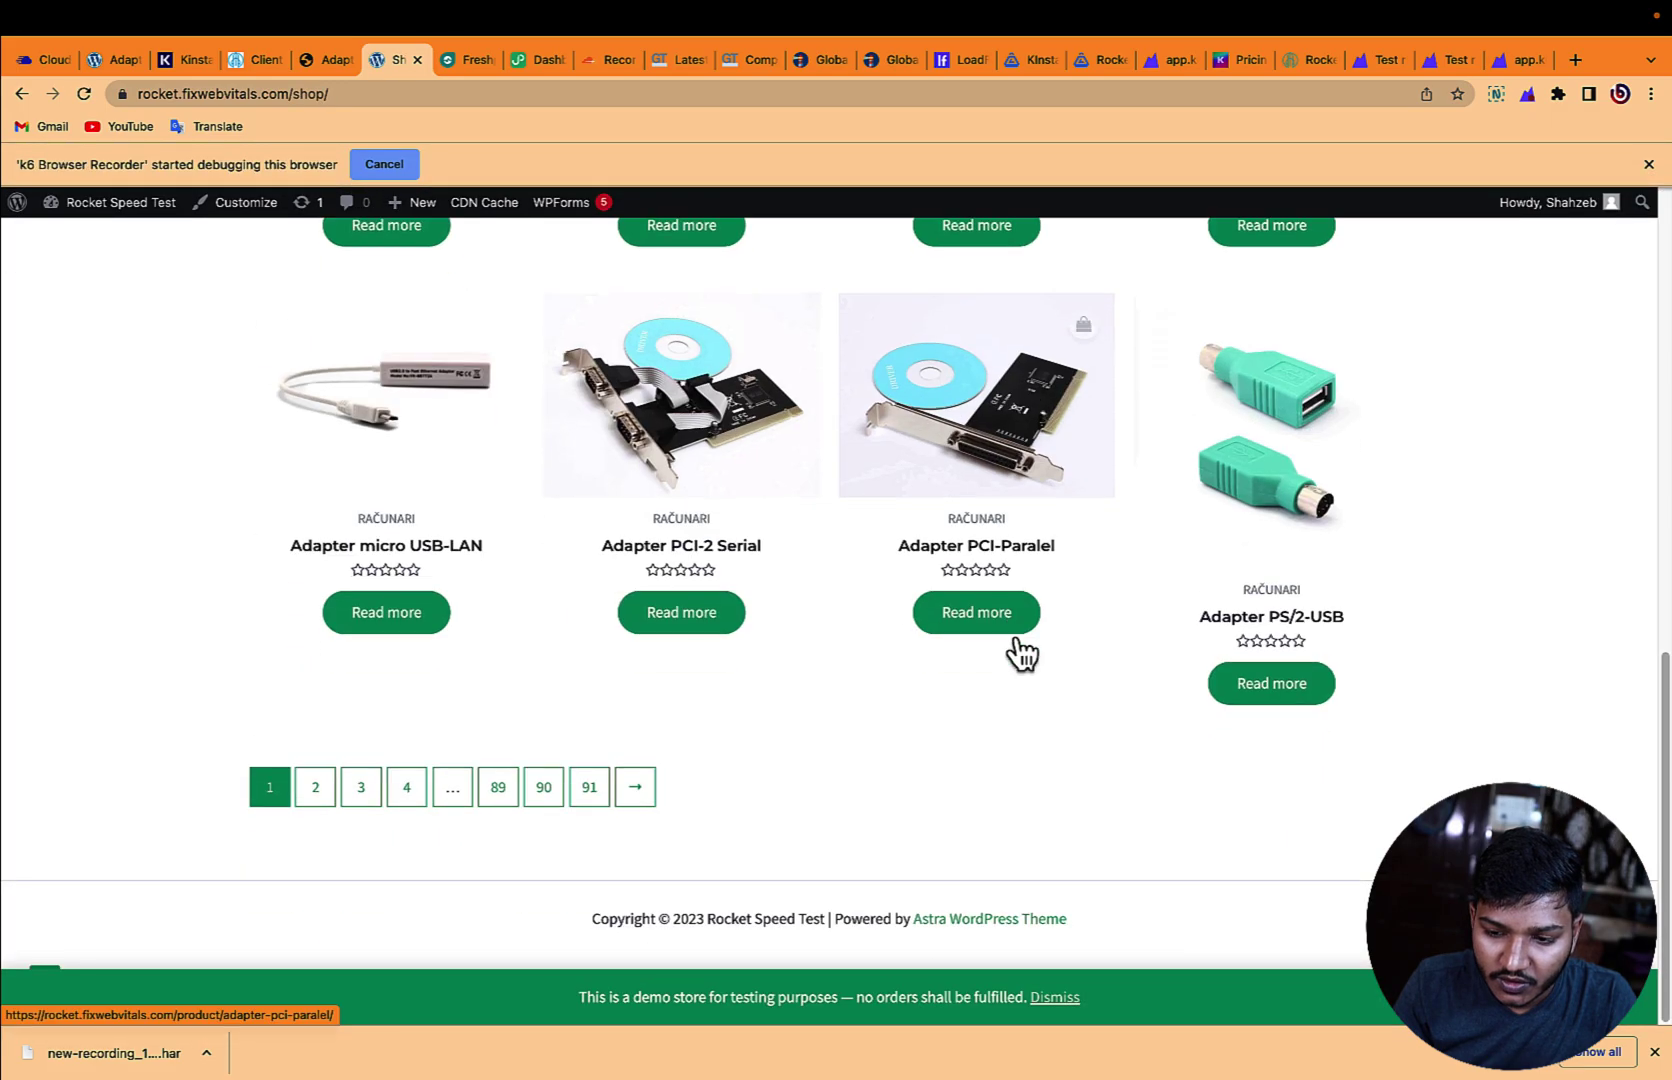
# Step: Visit the Adapter PS/2-USB product page on the Rocket site and stop the k6 recording
pyautogui.click(1292, 500)
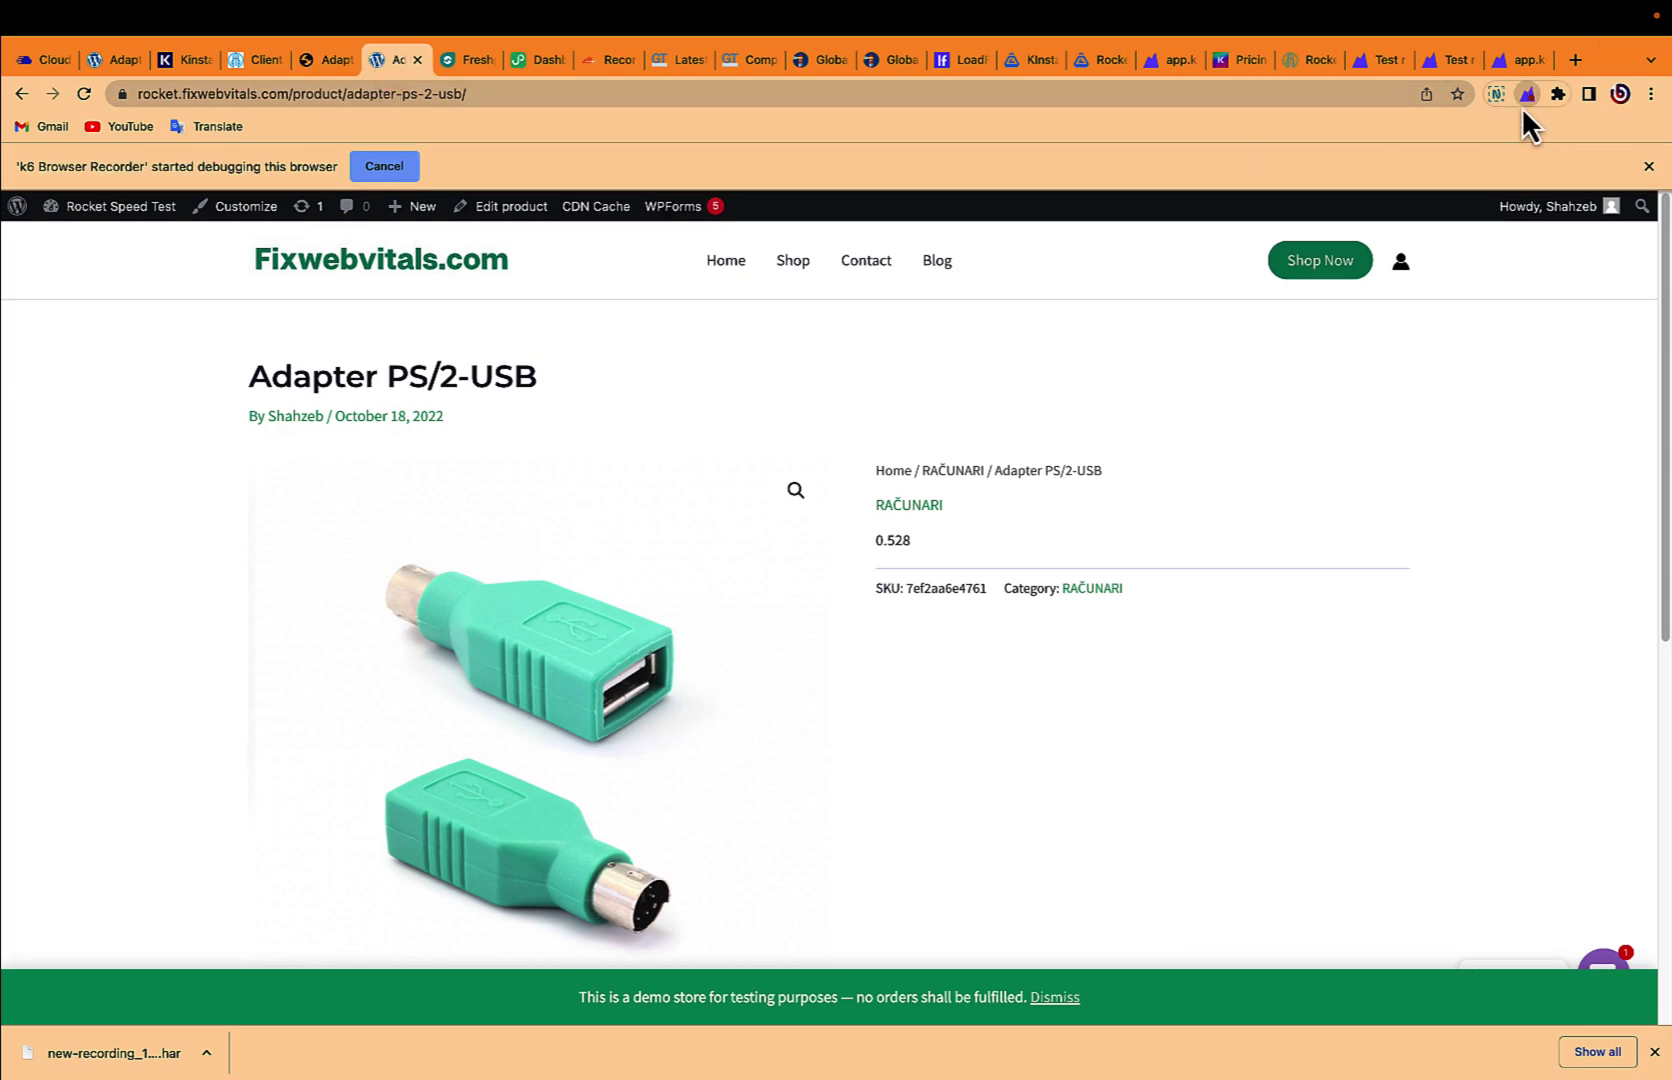
pyautogui.rightClick(1526, 94)
pyautogui.click(1527, 123)
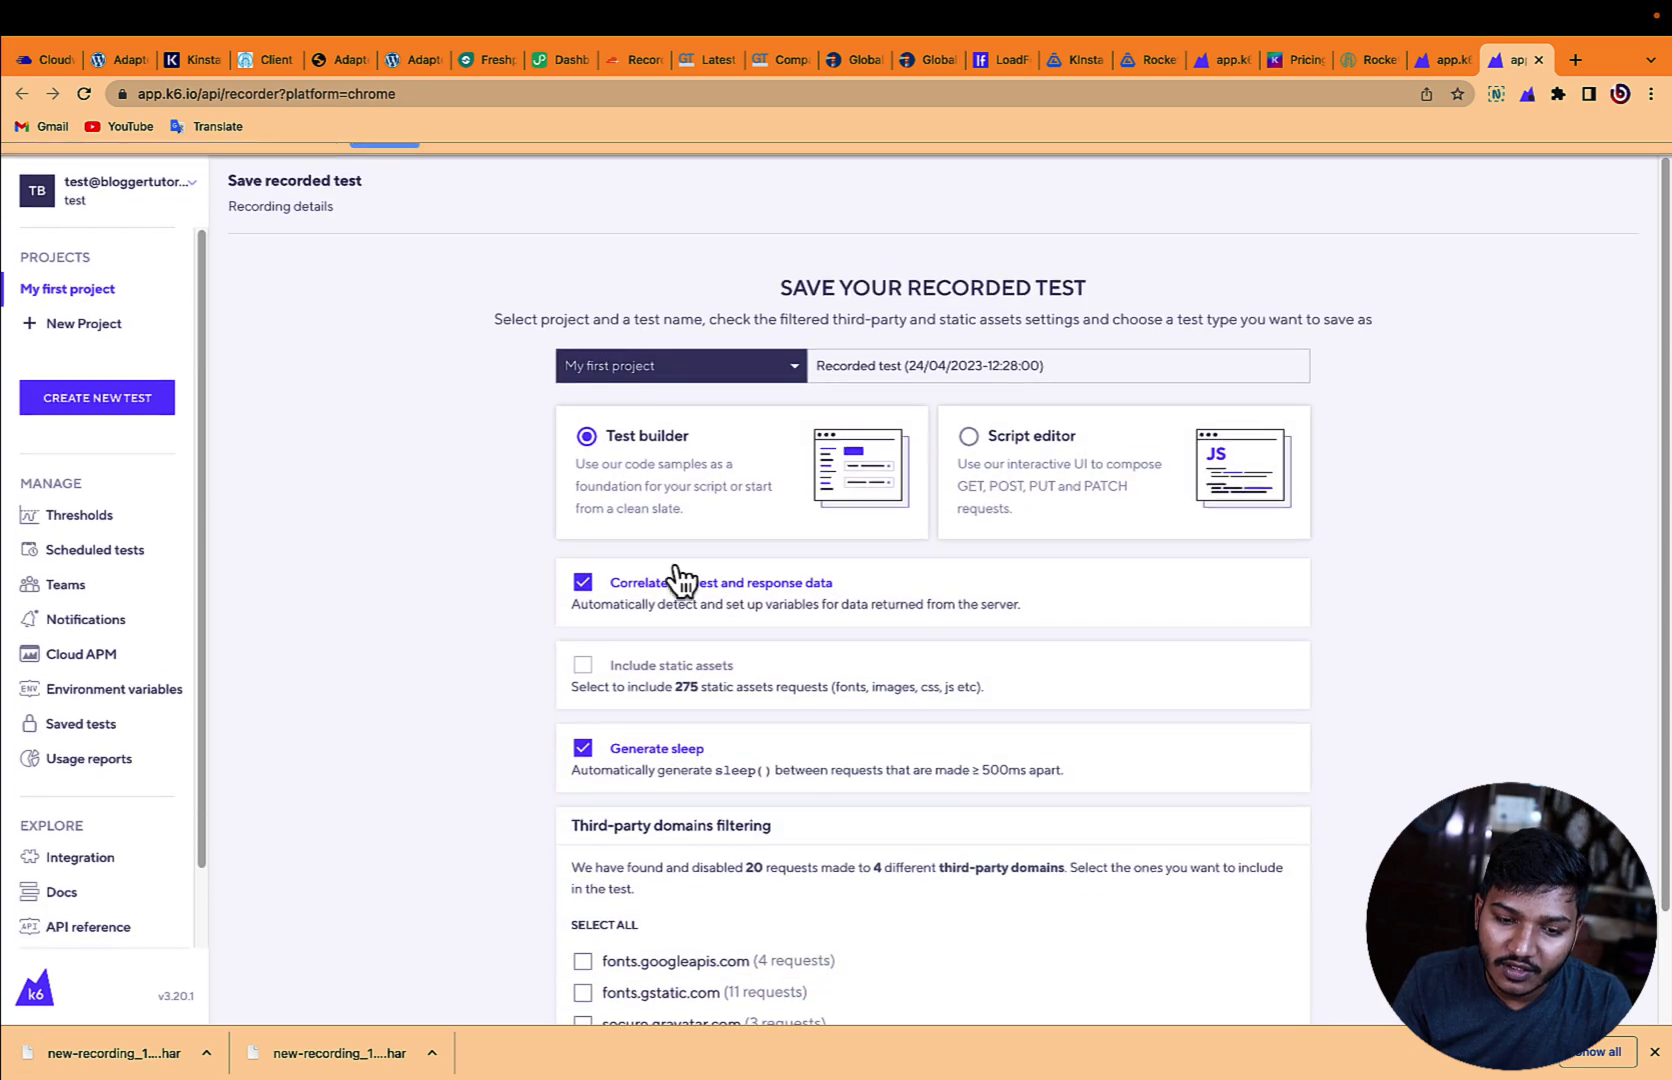
# Step: Set the recorded k6 test to include static assets without generated sleep, and name it Rocket
pyautogui.click(584, 668)
pyautogui.scroll(-1, 600, 690)
pyautogui.click(582, 705)
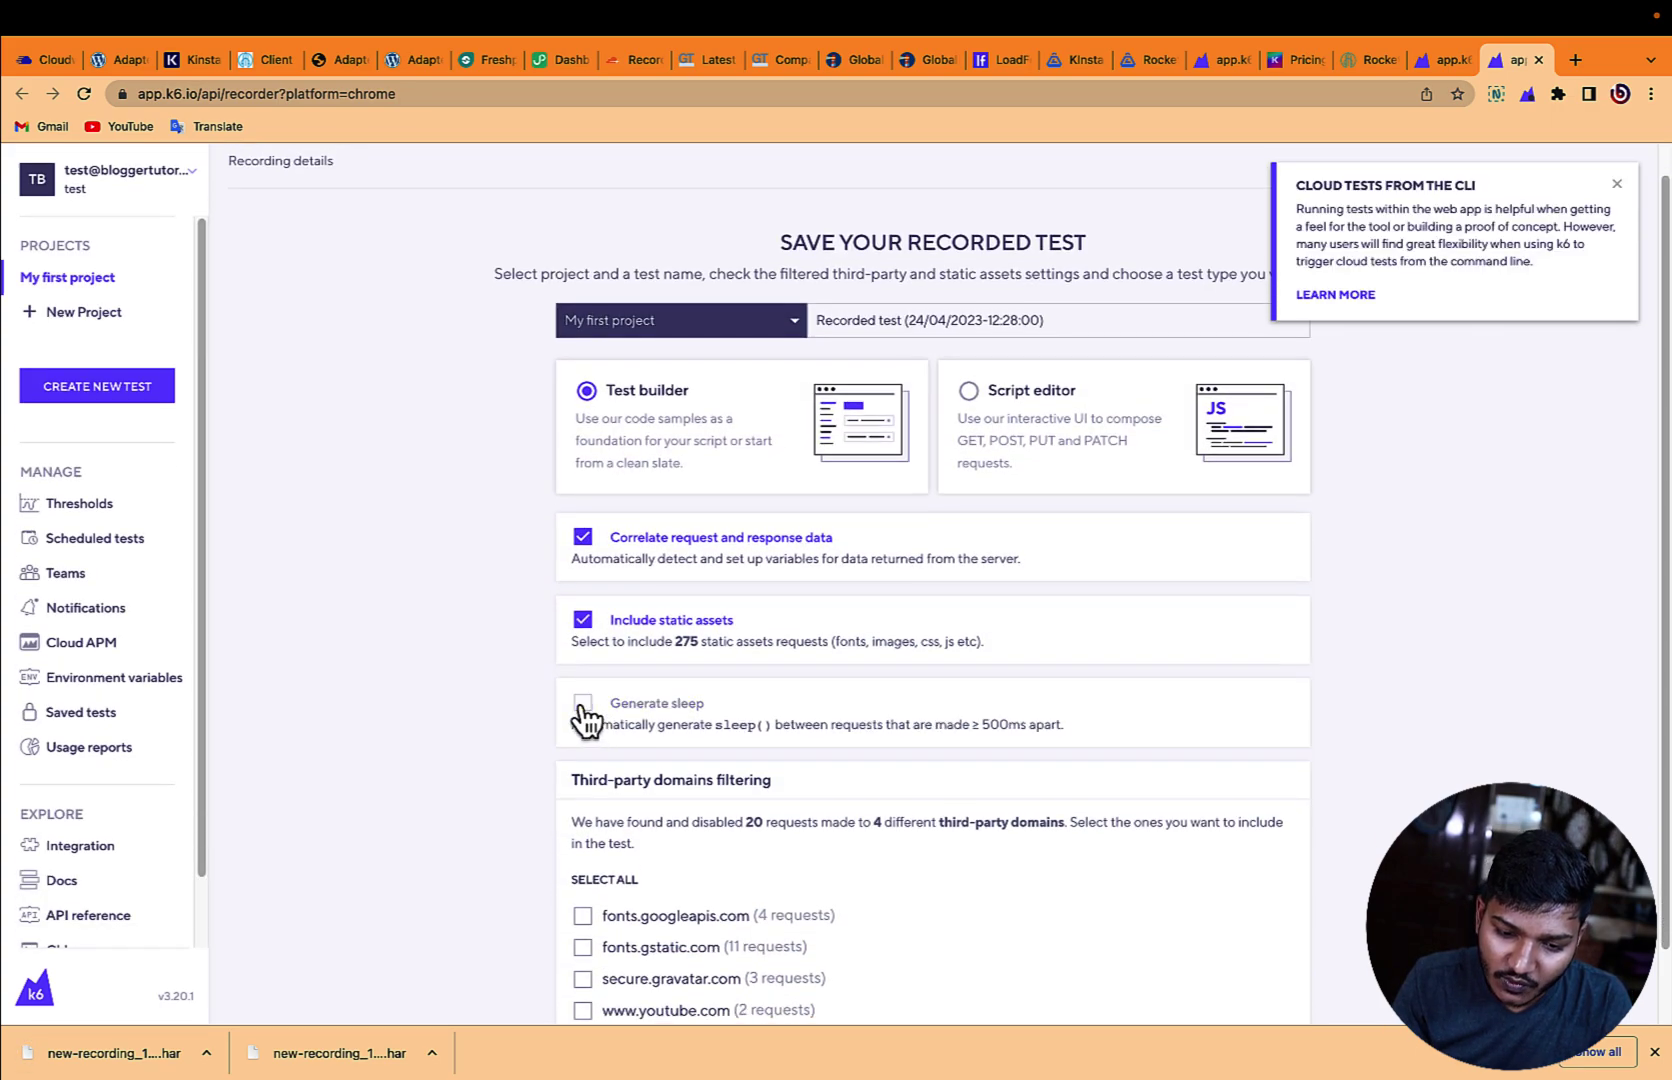
pyautogui.click(975, 307)
pyautogui.hotkey('ctrl', 'a')
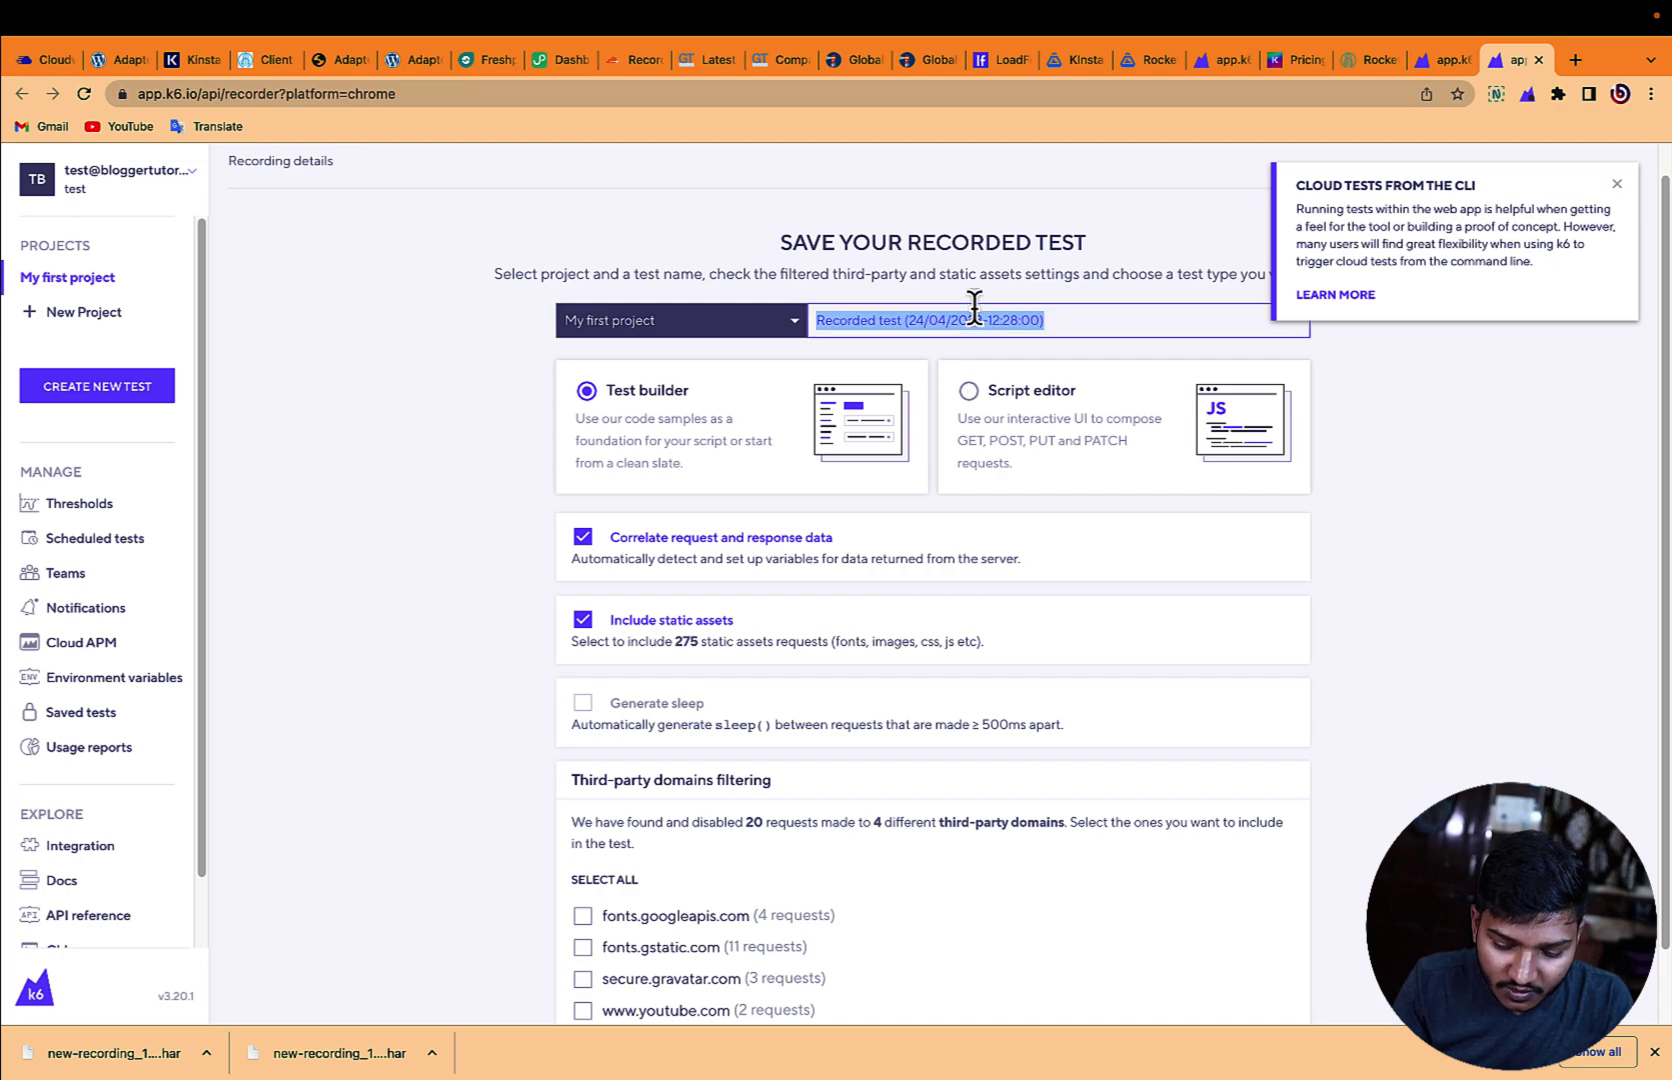
pyautogui.write('Rocket')
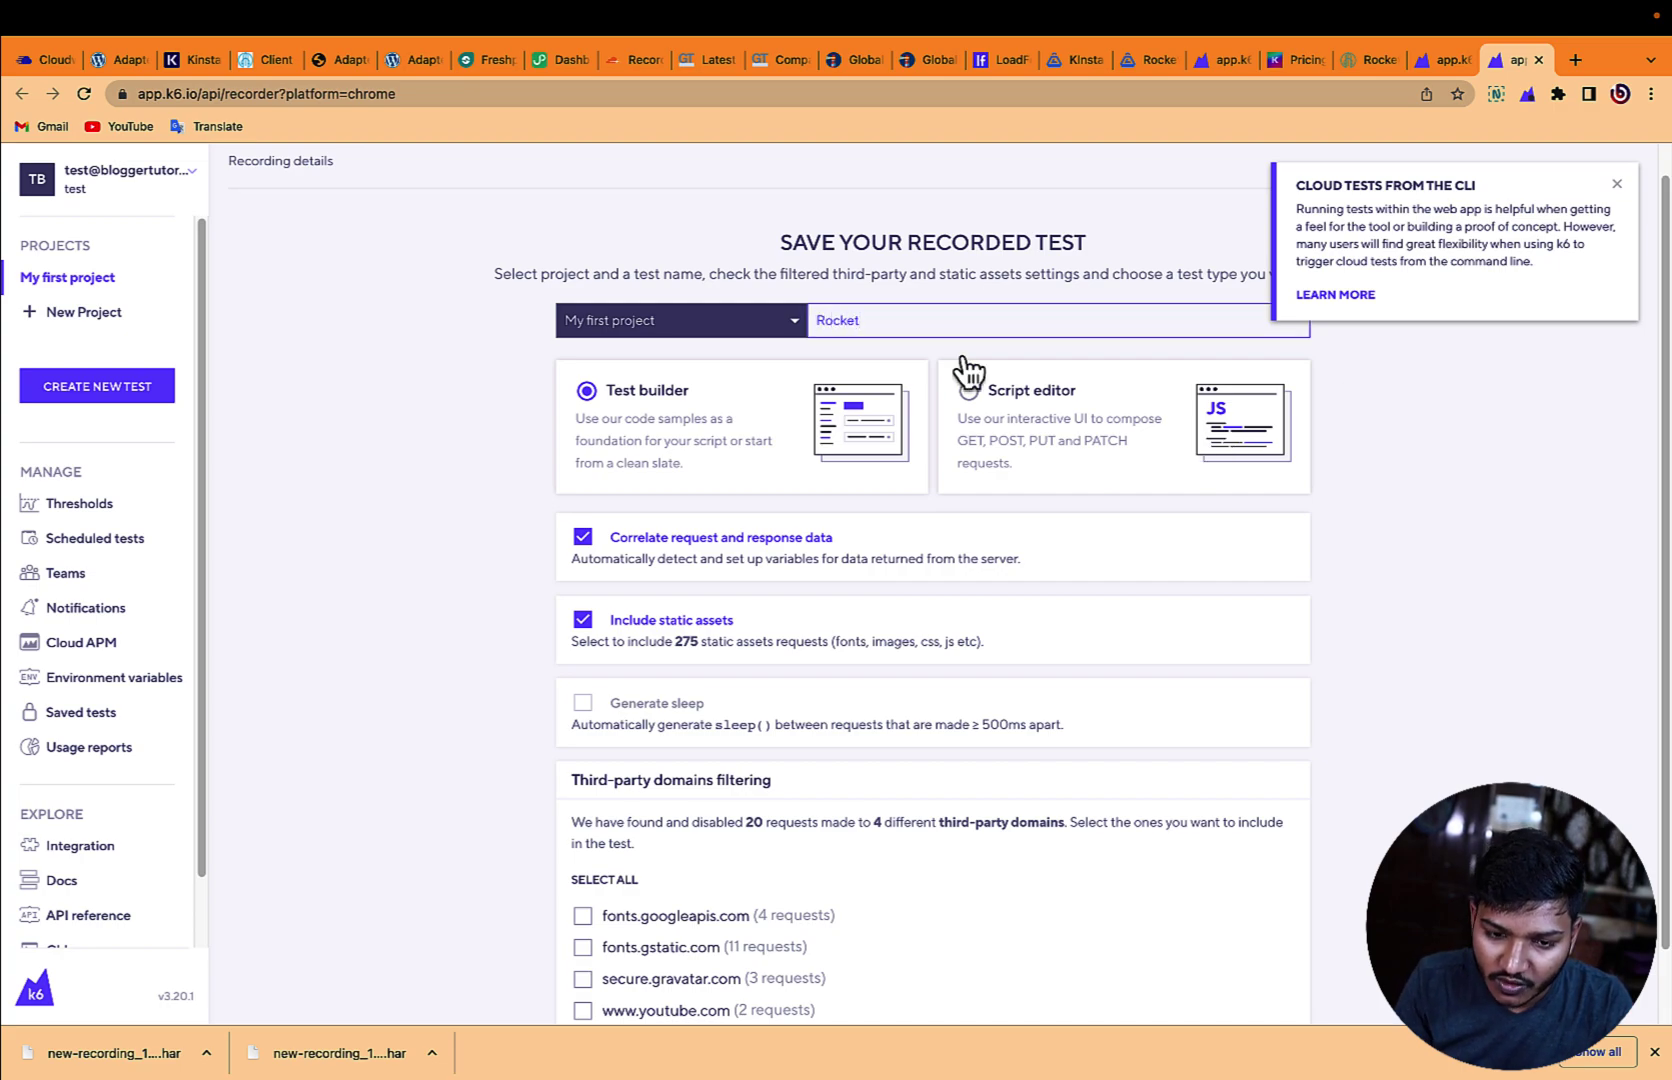
# Step: Dismiss the Cloud Tests from the CLI notice and try to save the recorded test under the name Rocket
pyautogui.scroll(-2, 908, 619)
pyautogui.click(948, 968)
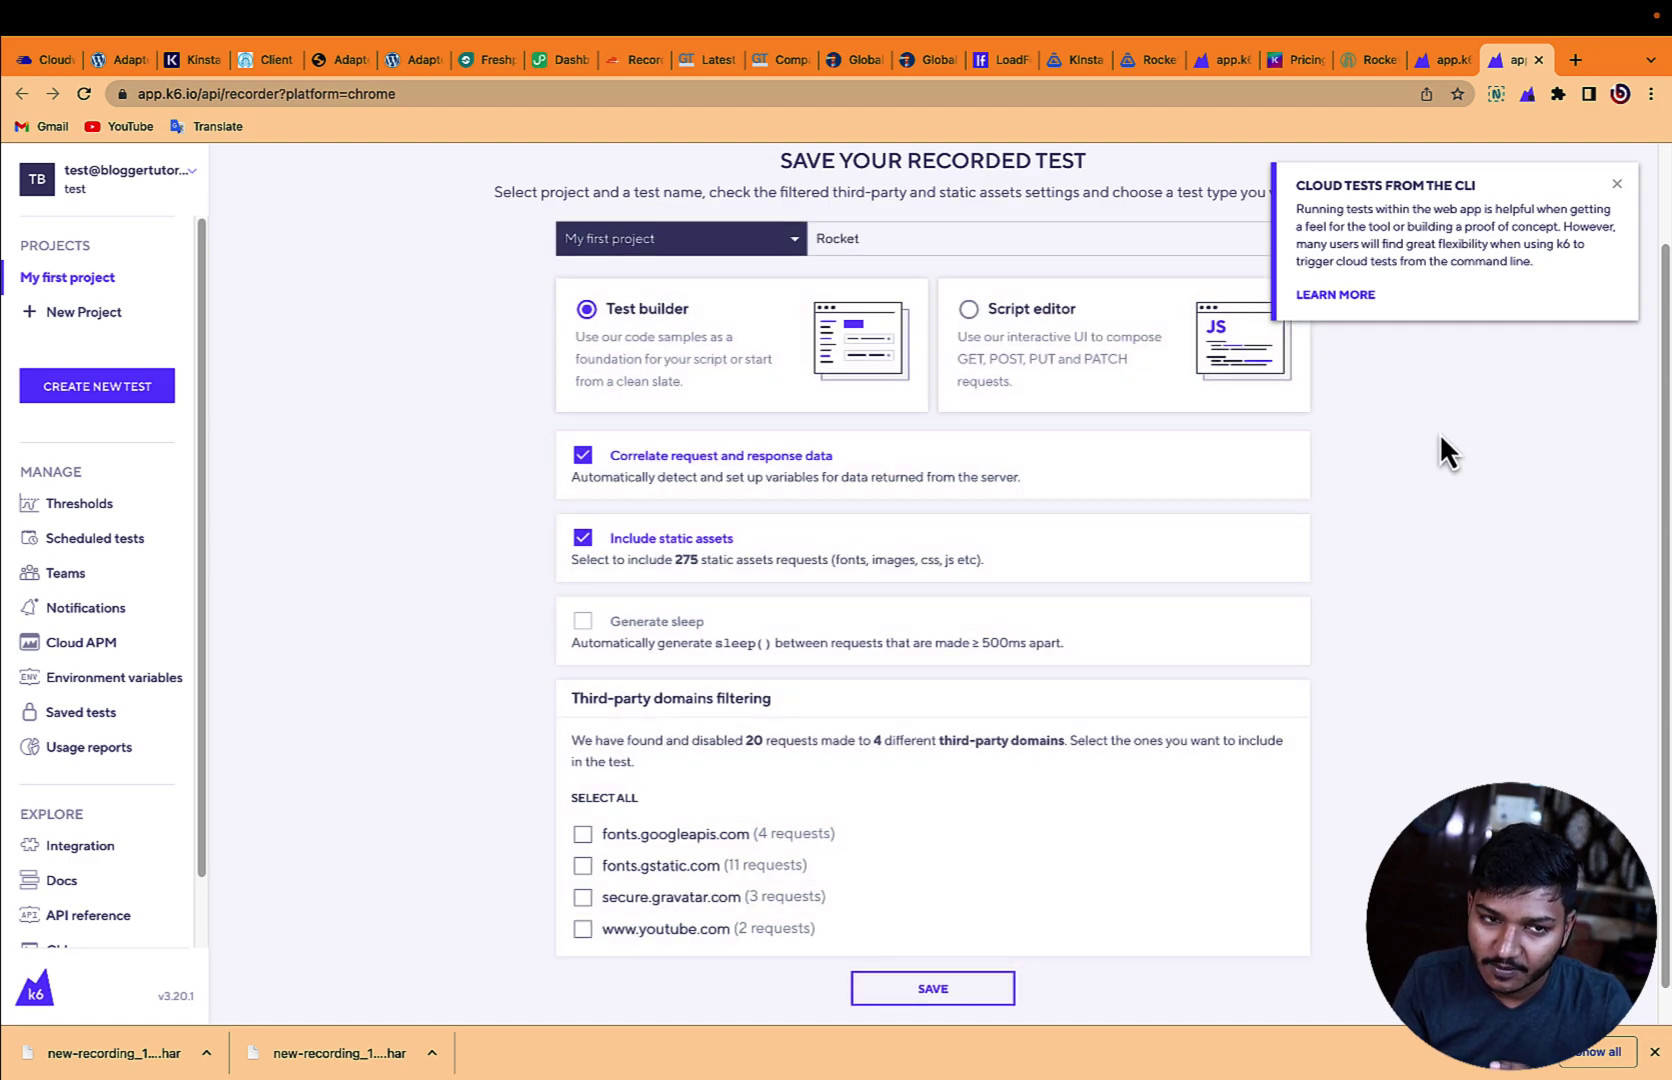
pyautogui.click(1617, 184)
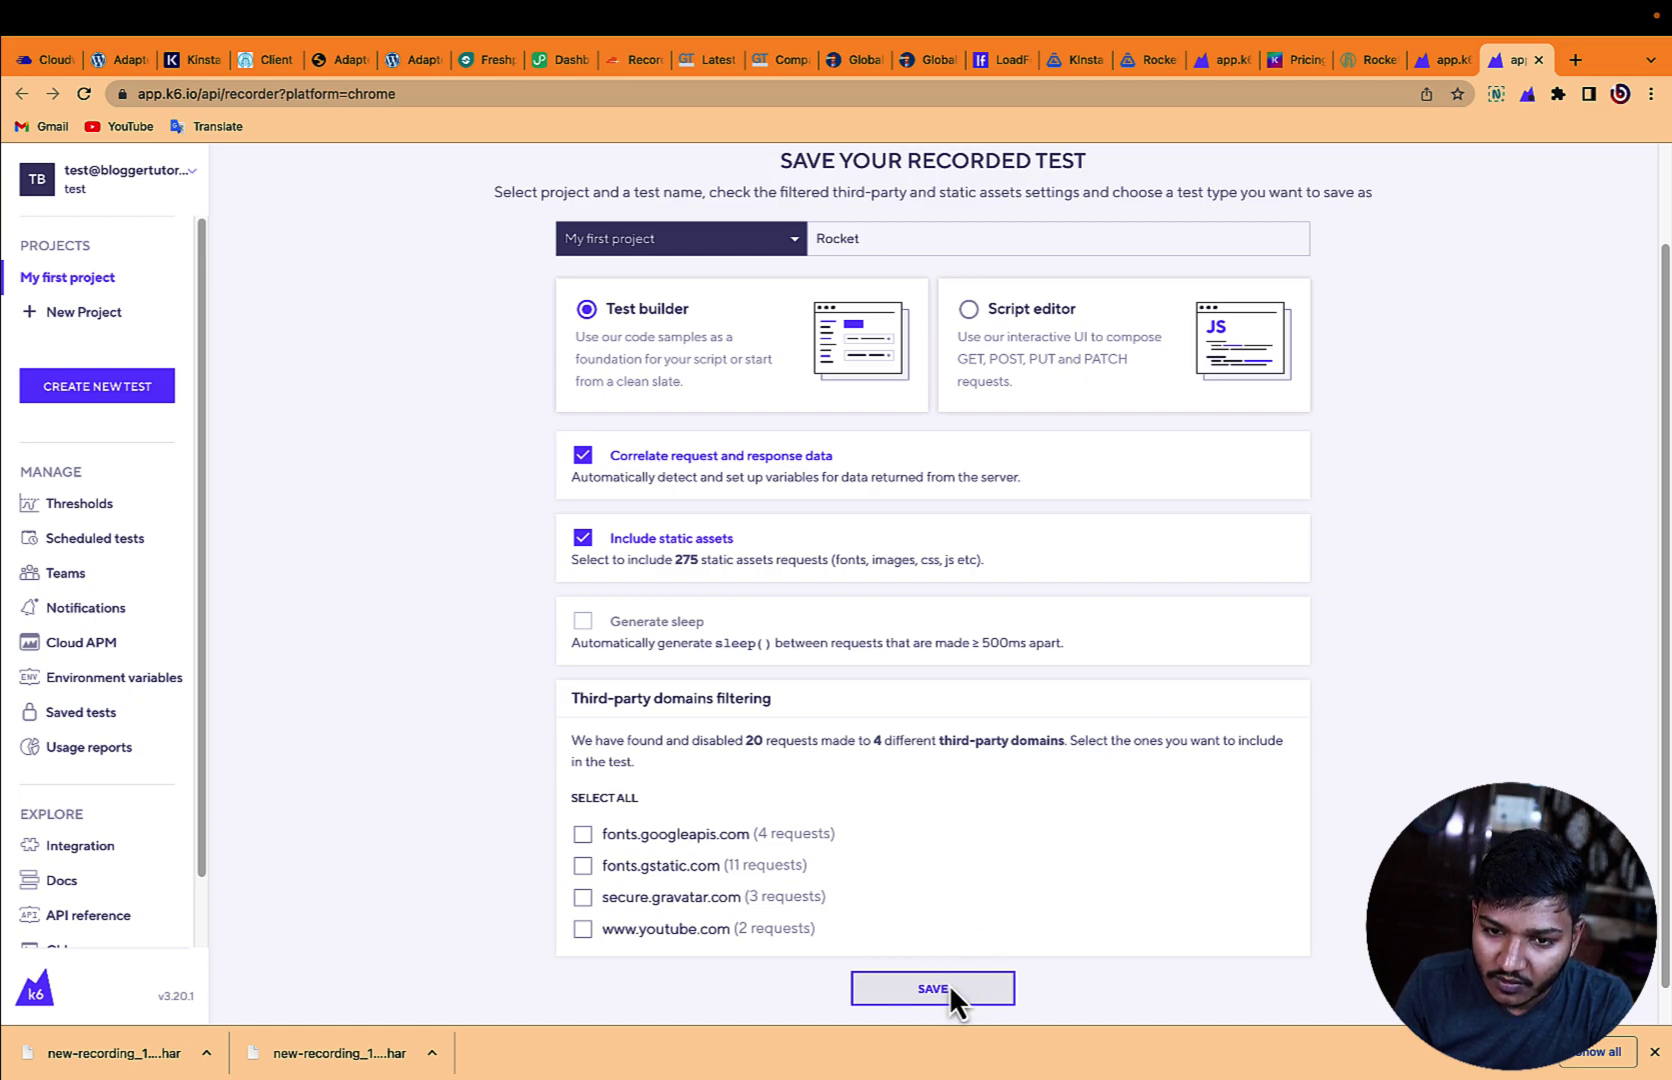
pyautogui.click(985, 992)
pyautogui.click(953, 948)
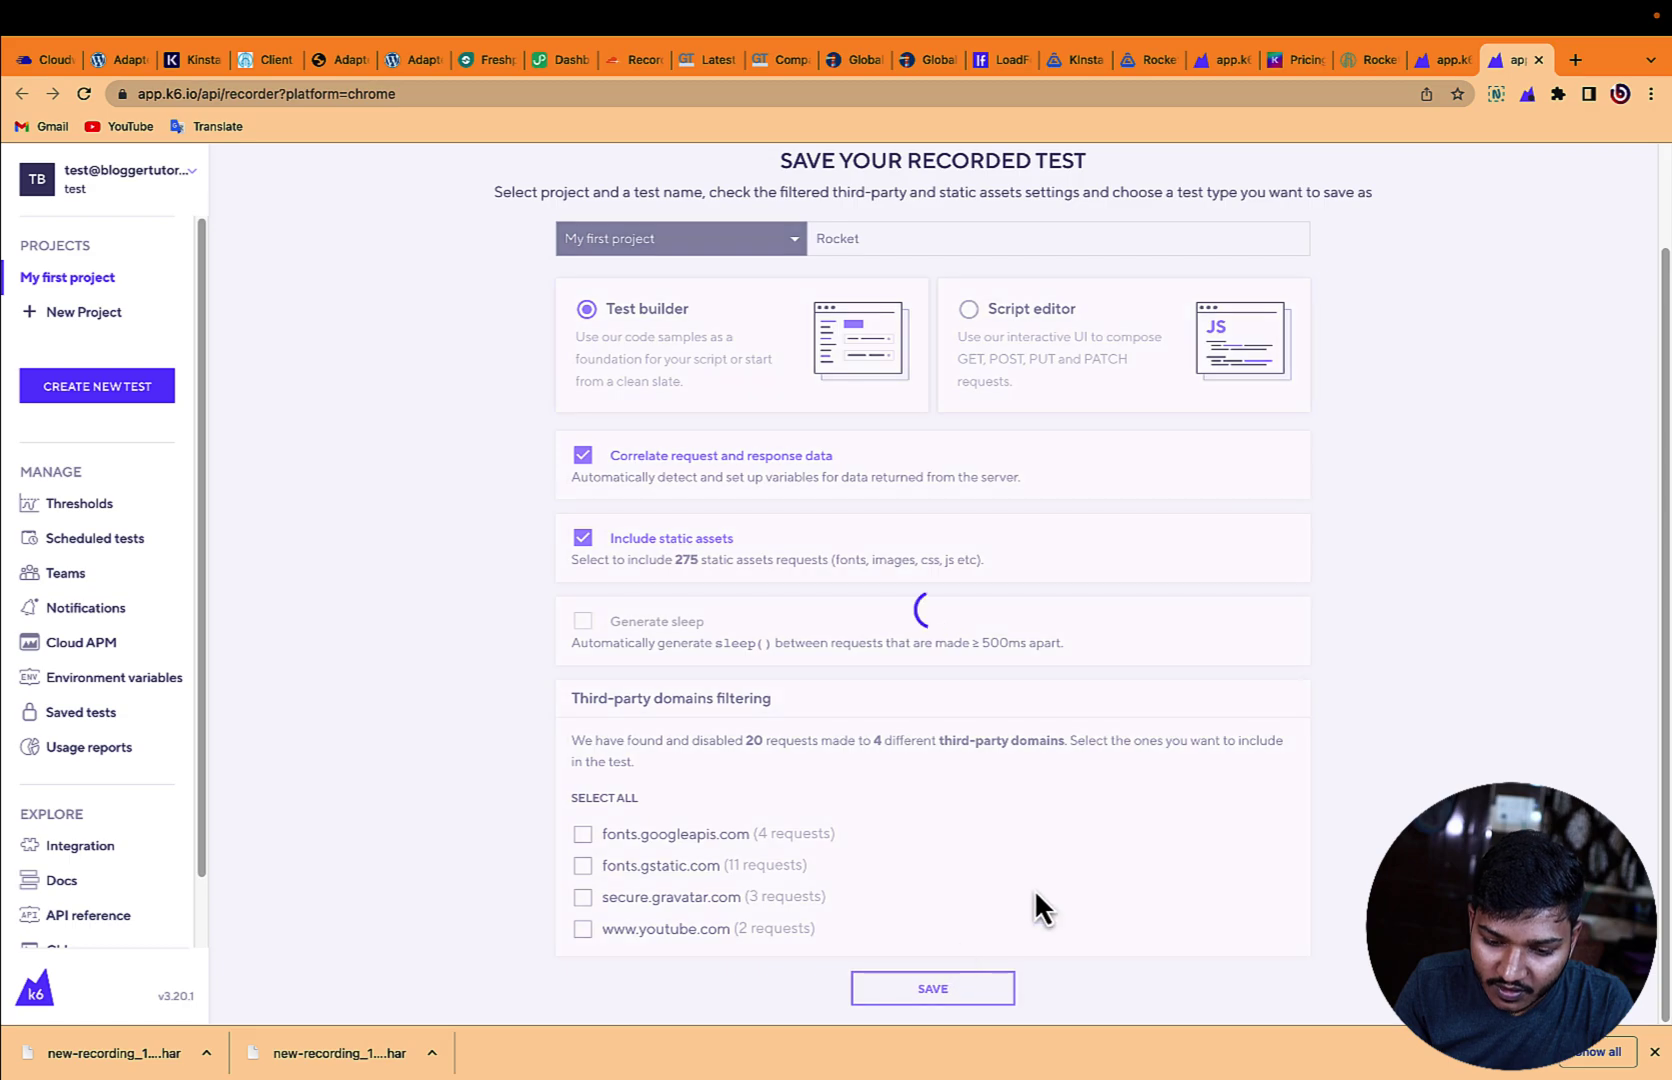
# Step: Rename the recorded Rocket site test to Rocket 2 and save it with the test builder option
pyautogui.scroll(3, 937, 389)
pyautogui.click(900, 356)
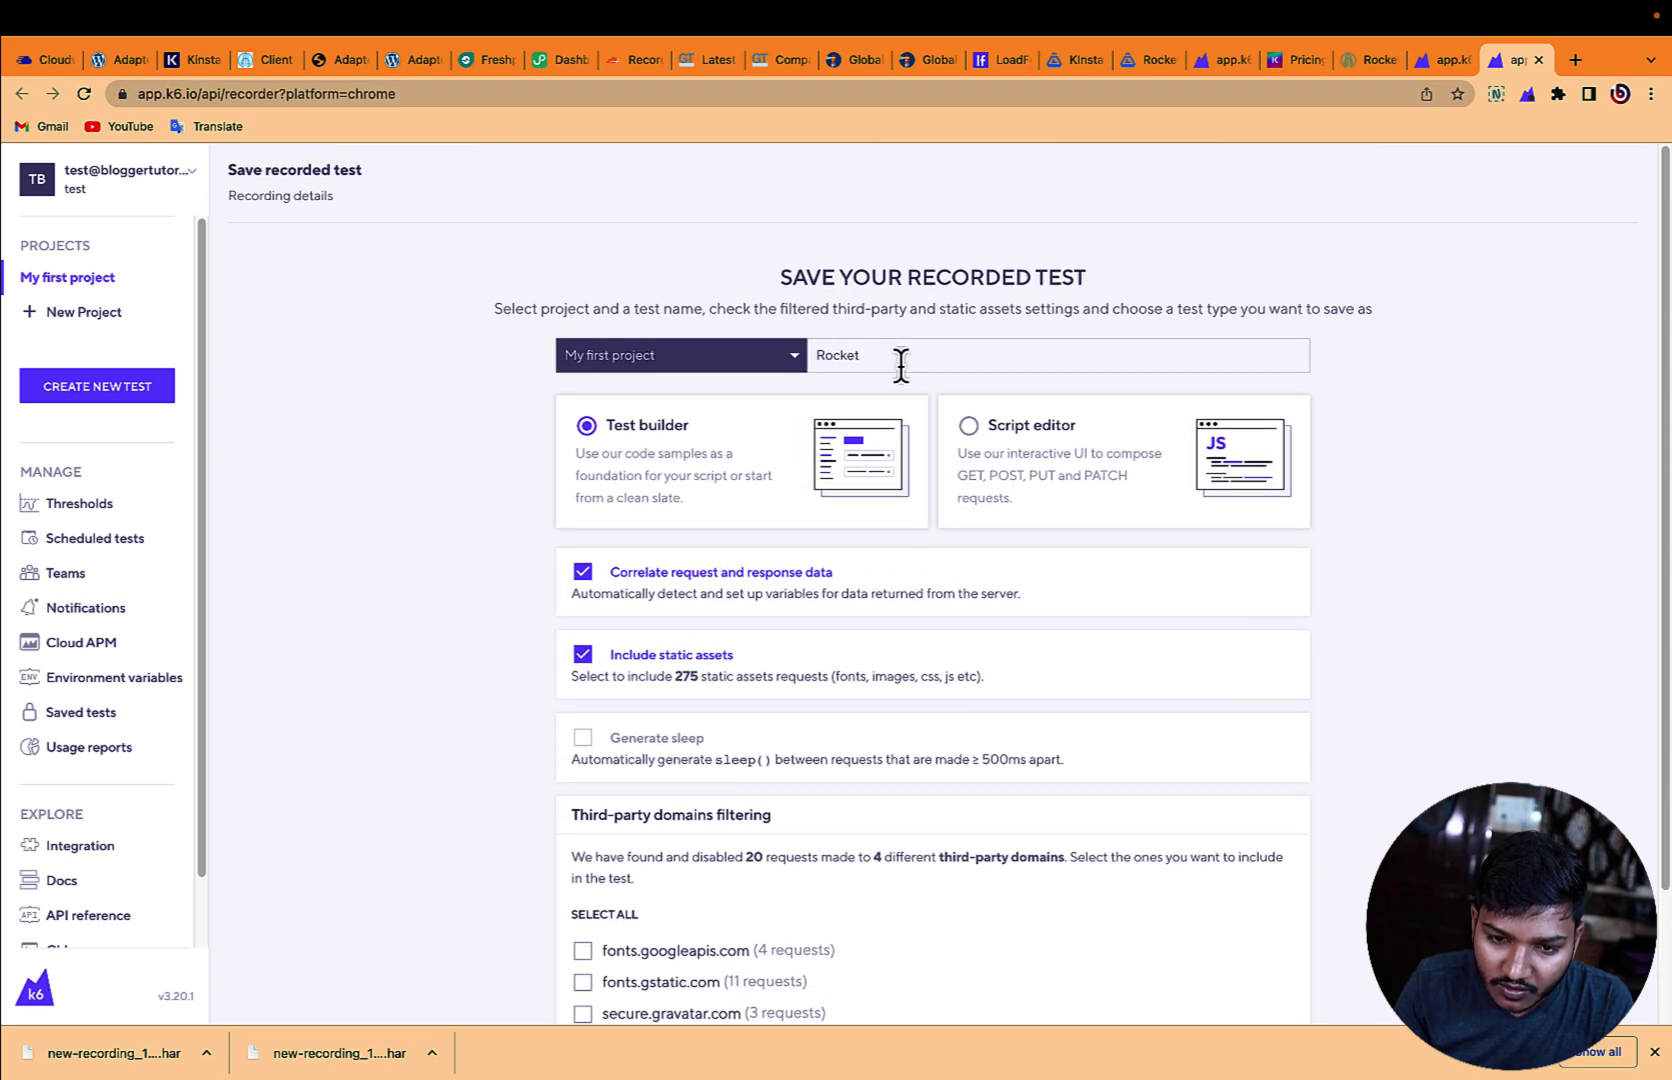
pyautogui.write('2')
pyautogui.scroll(-5, 925, 404)
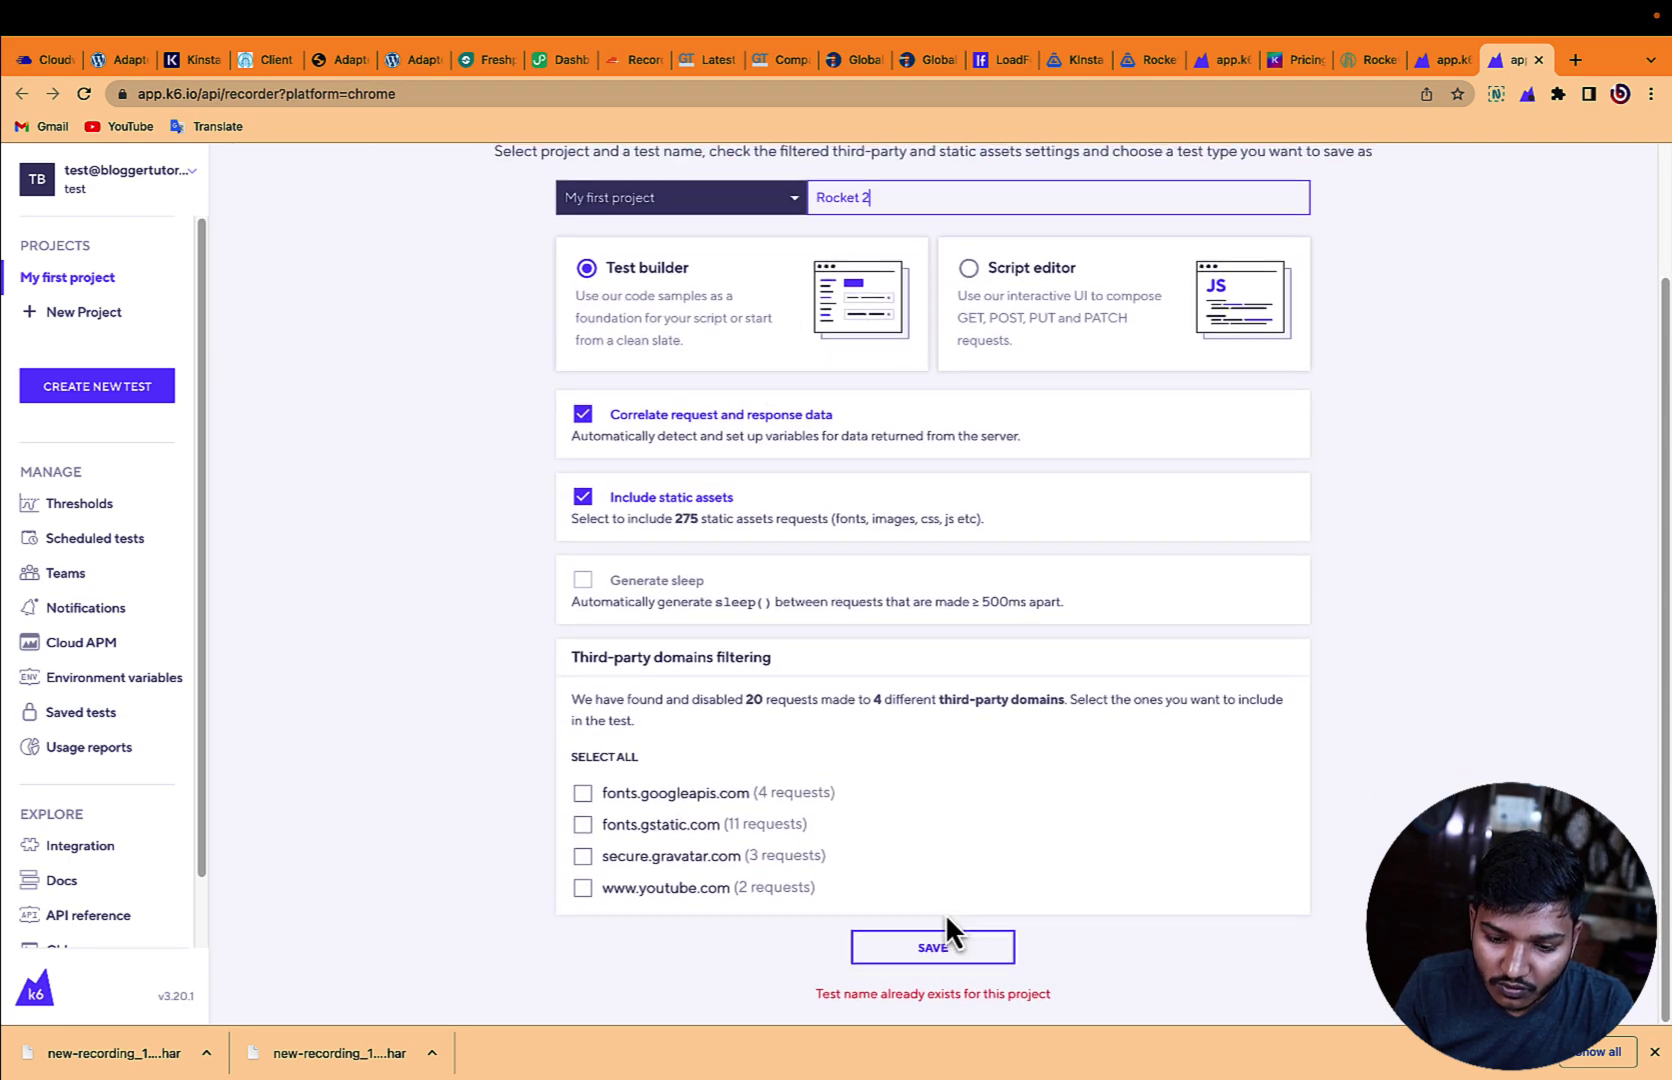
pyautogui.click(945, 935)
# Step: Rename the recorded Kinsta site test to Kinsta 2 and save it to My first project
pyautogui.click(1462, 68)
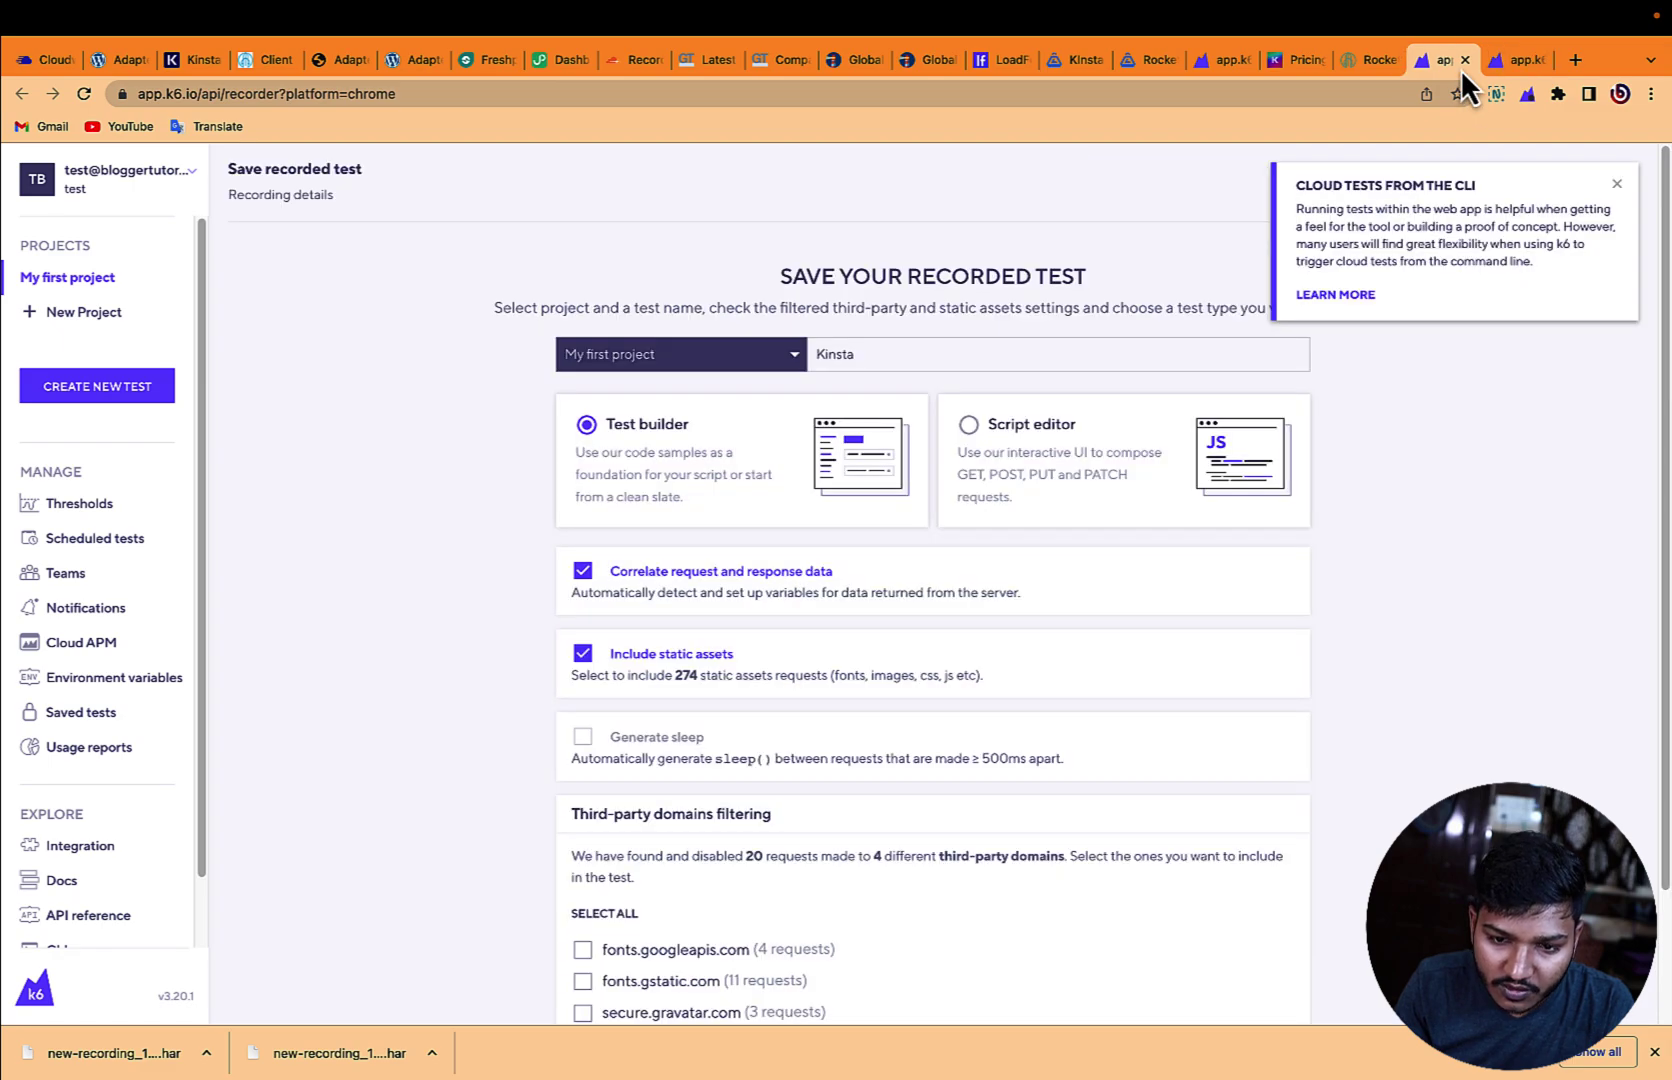
pyautogui.click(994, 358)
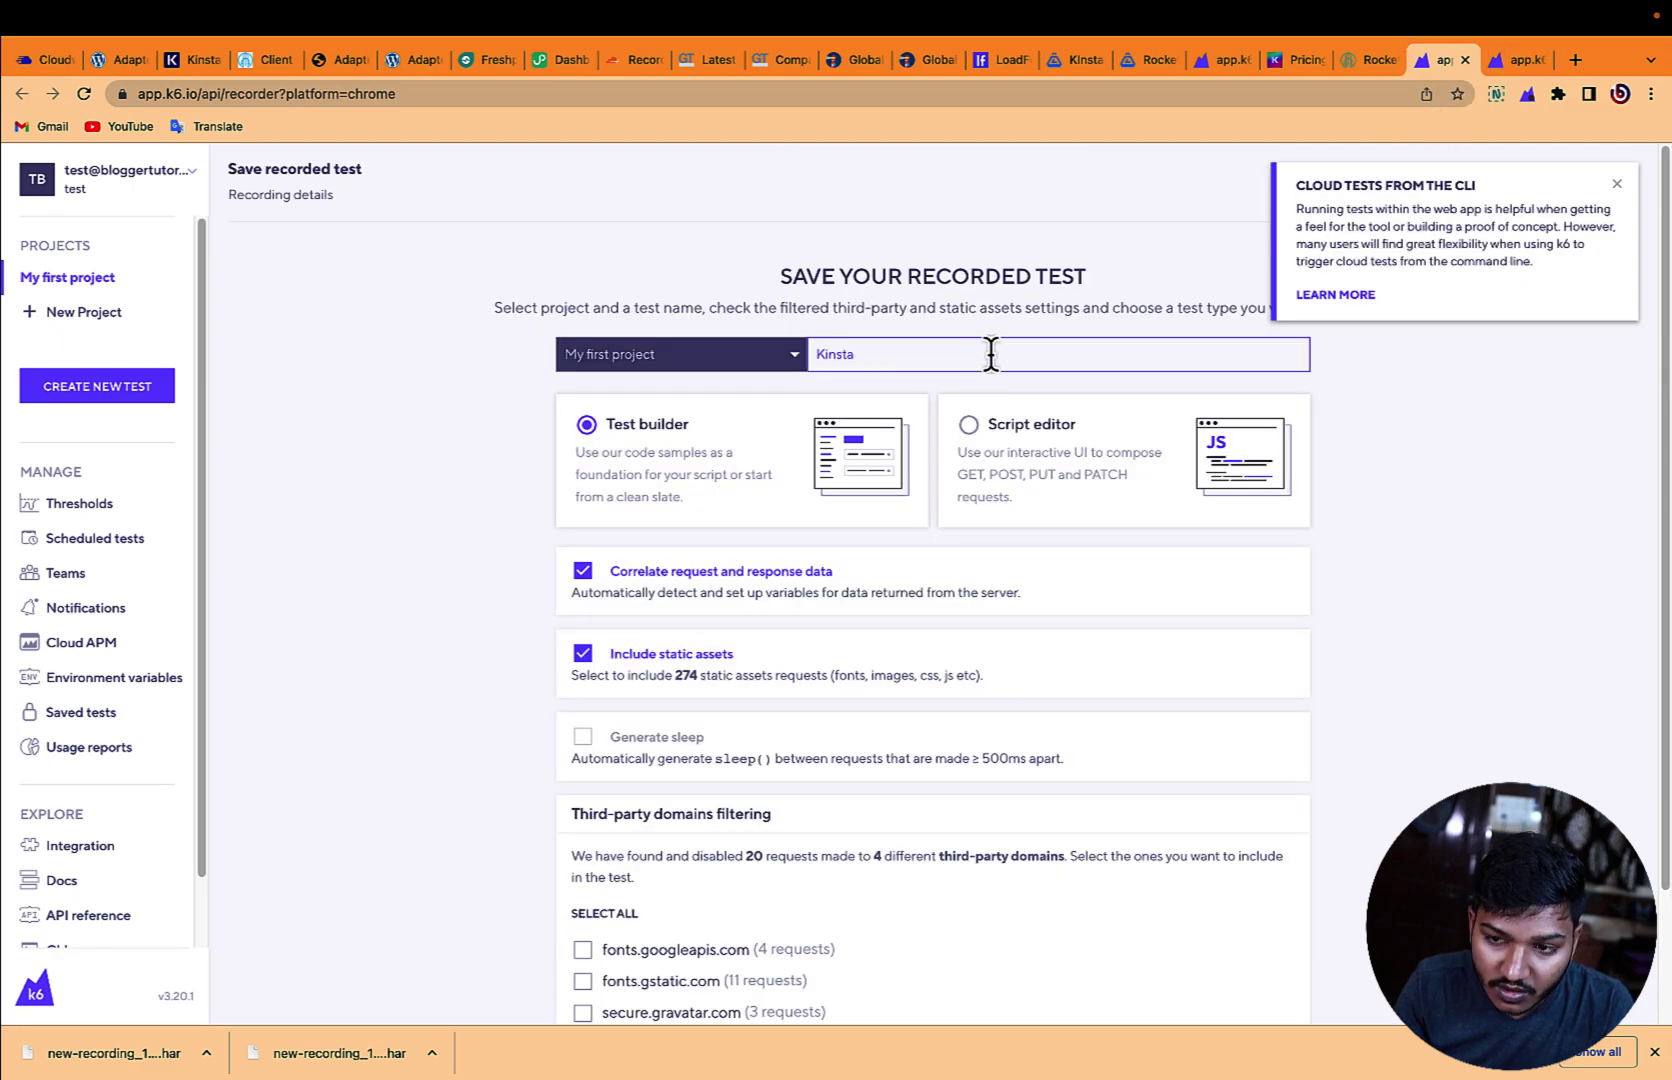
pyautogui.scroll(-3, 994, 366)
pyautogui.click(966, 958)
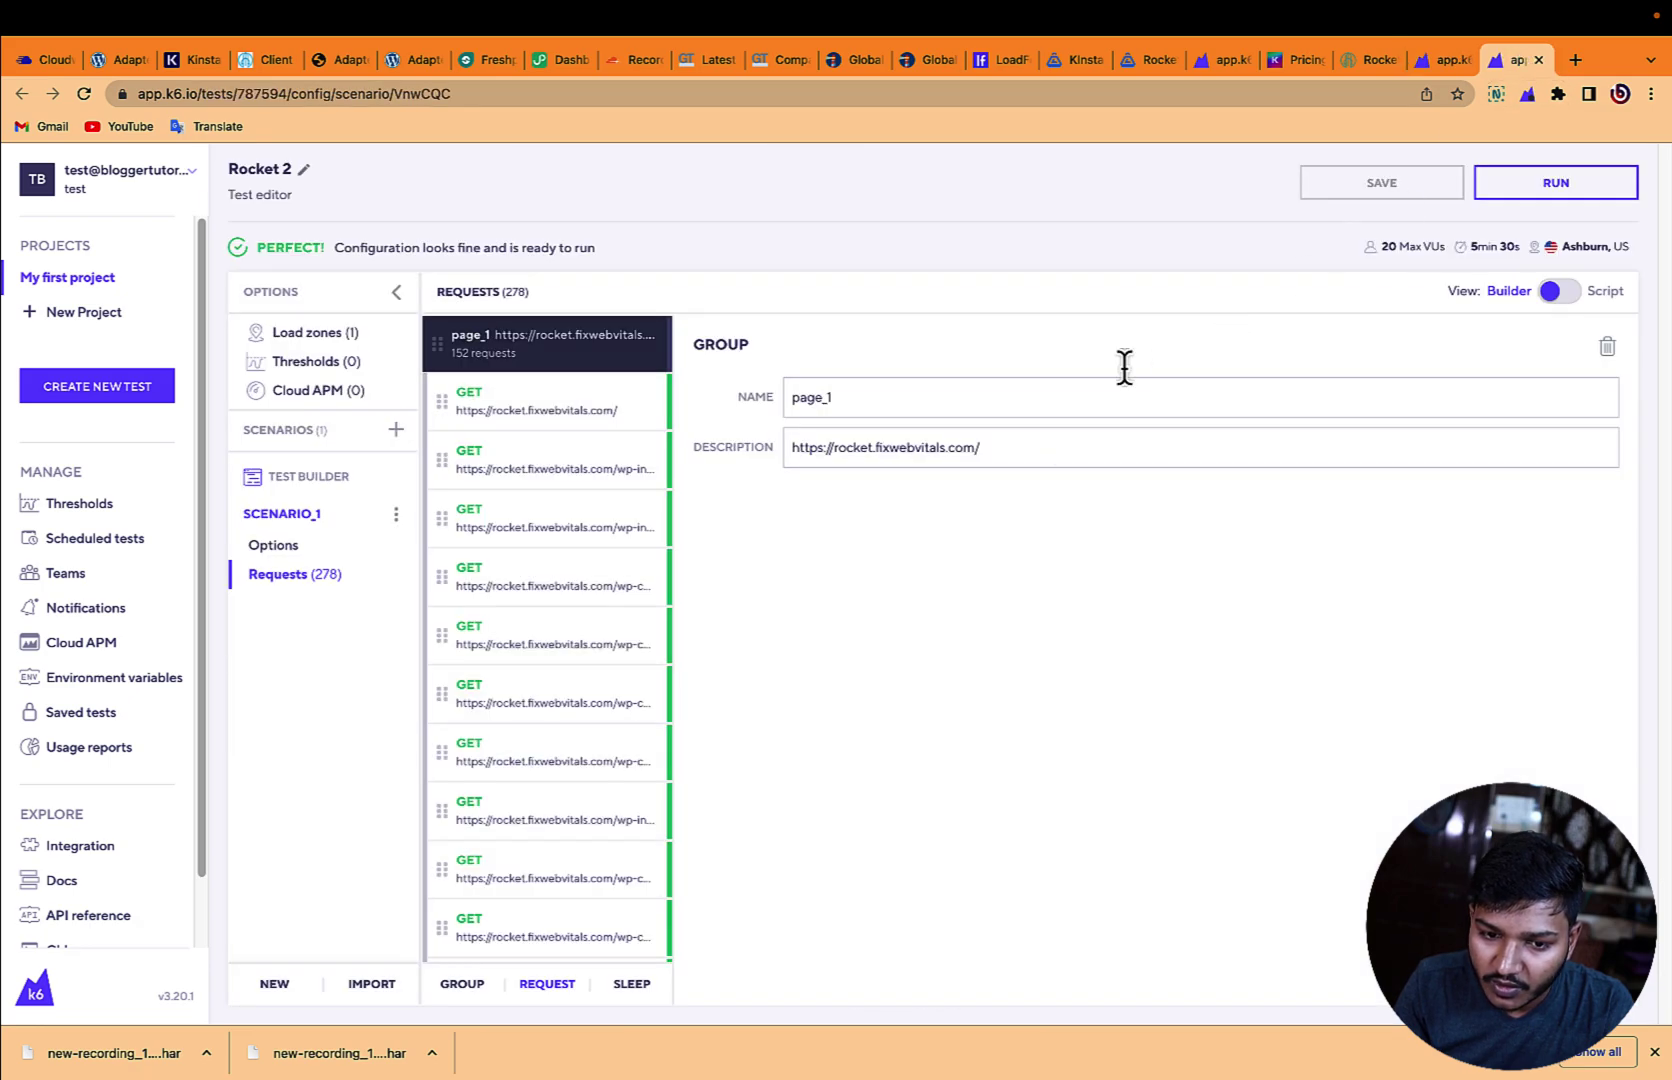
# Step: Run the saved Rocket 2 and Kinsta 2 load tests, and check that their runs are being set up
pyautogui.click(1551, 186)
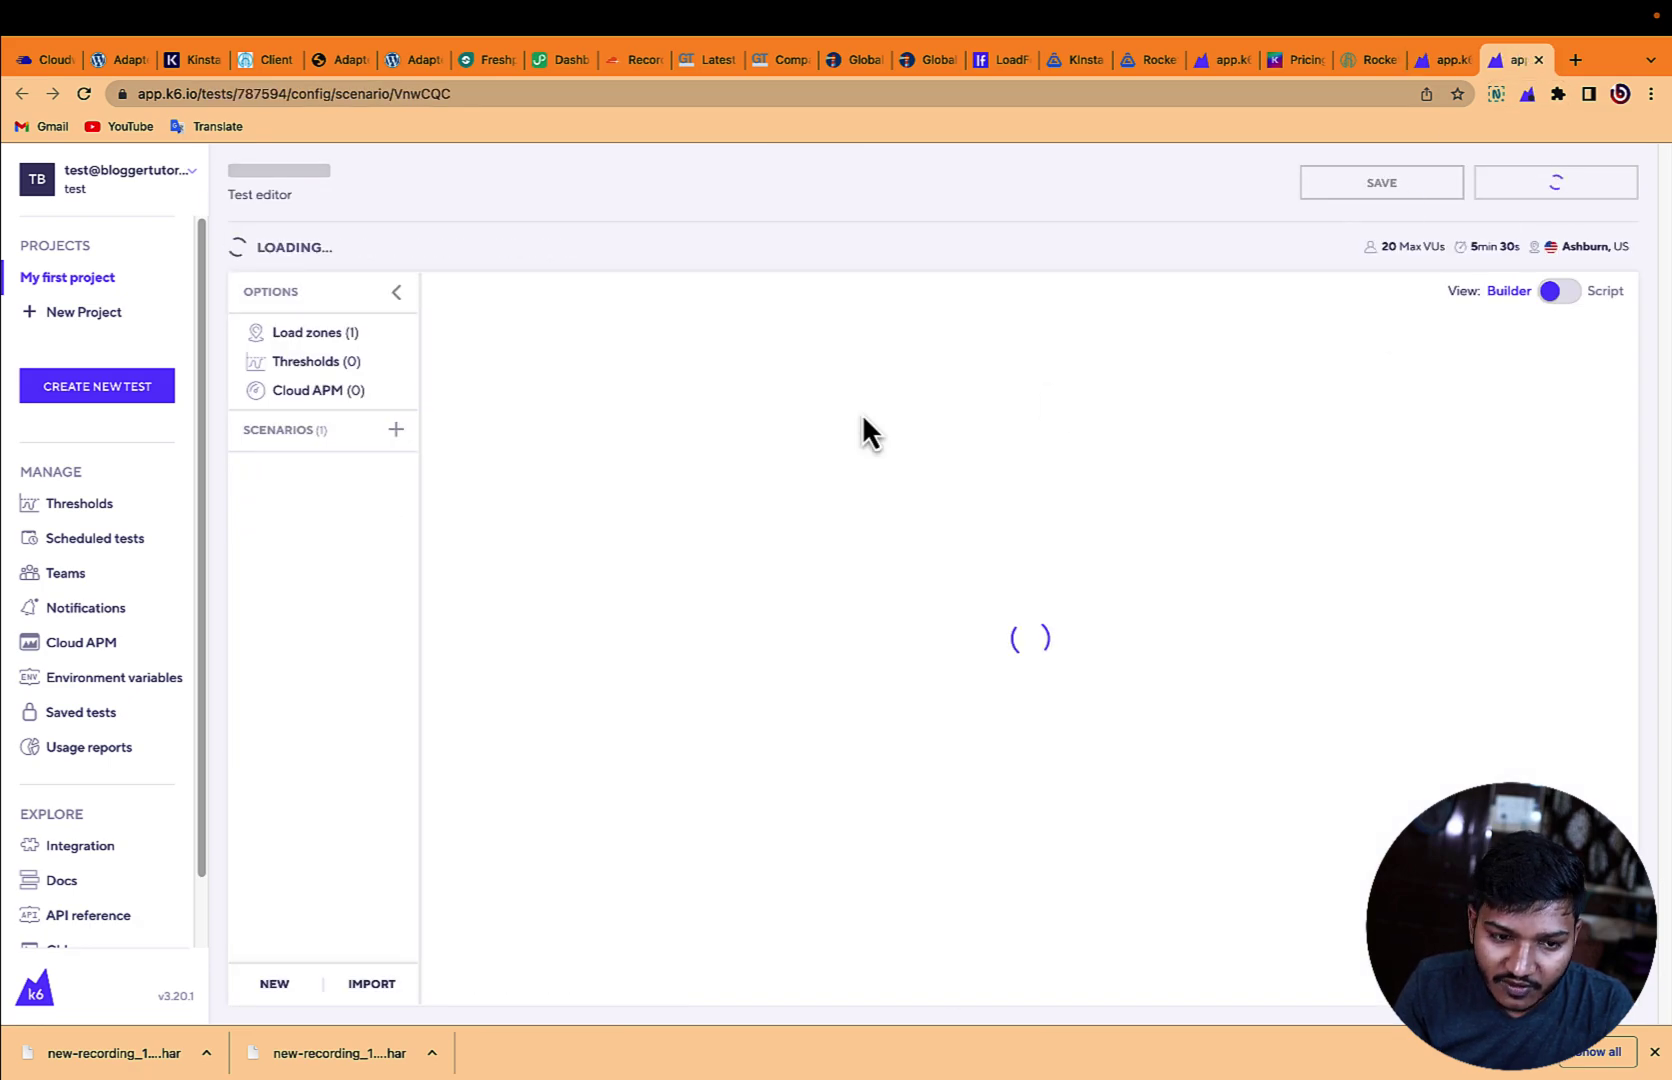
pyautogui.click(1446, 62)
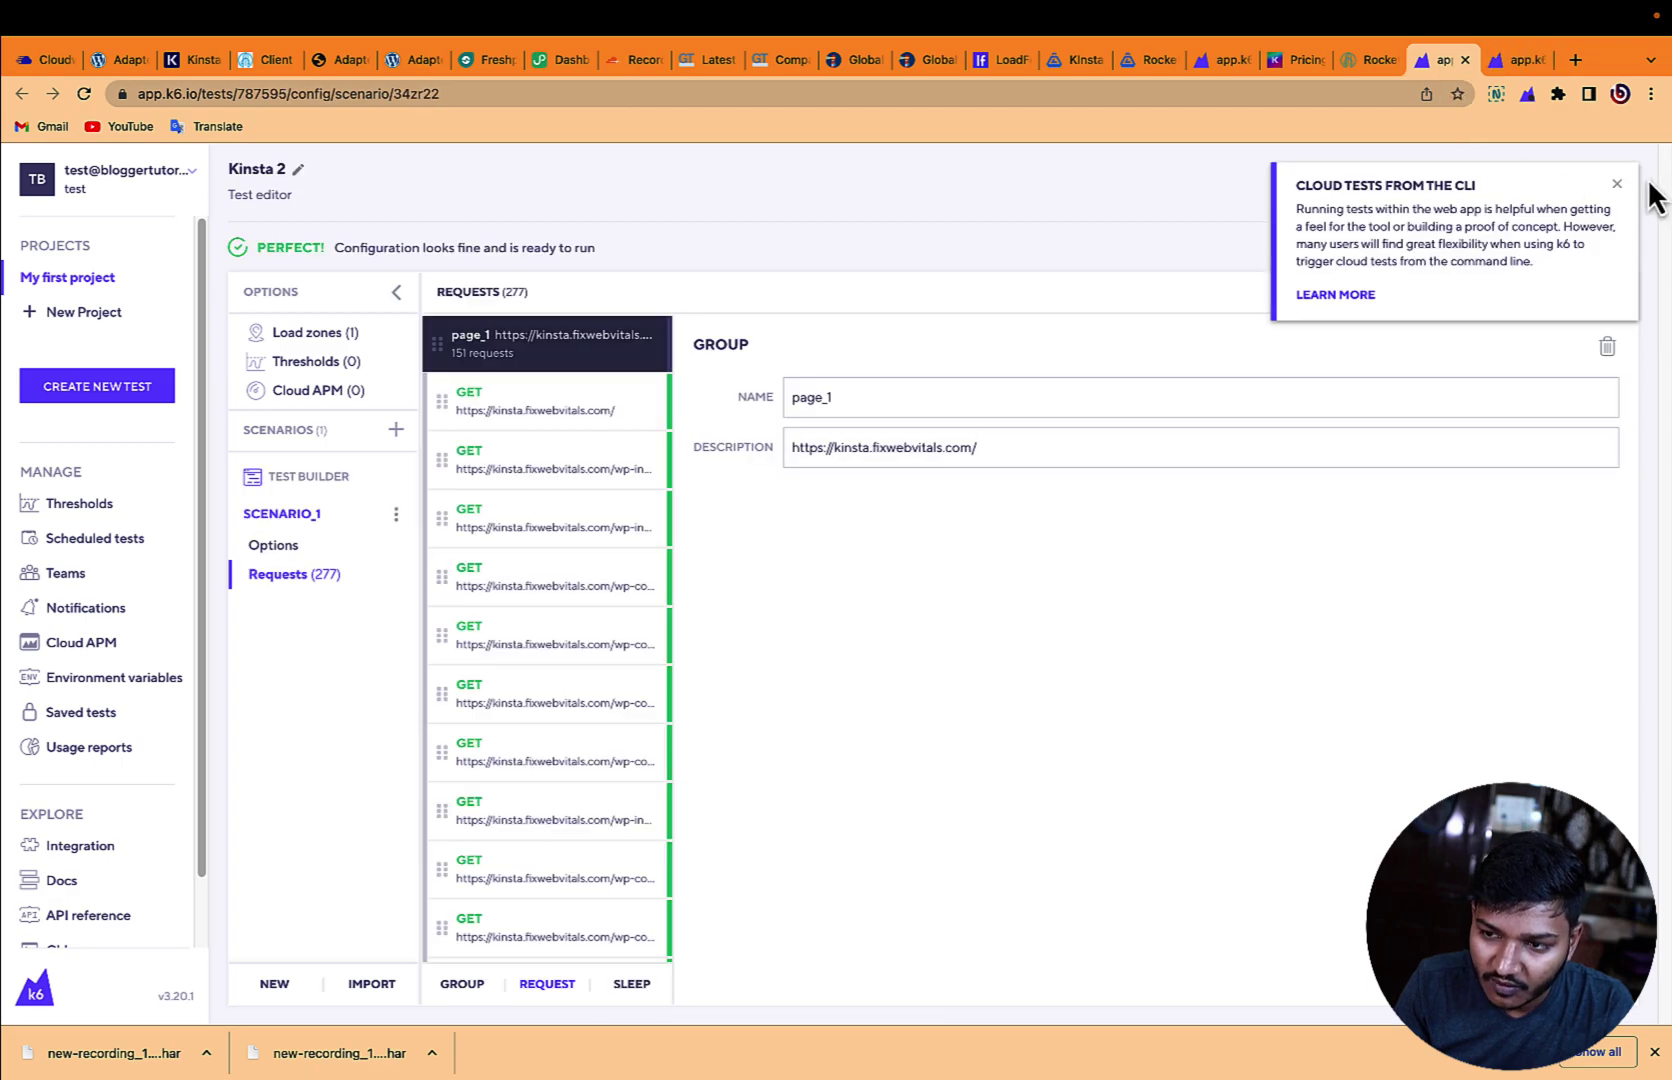
pyautogui.click(1618, 185)
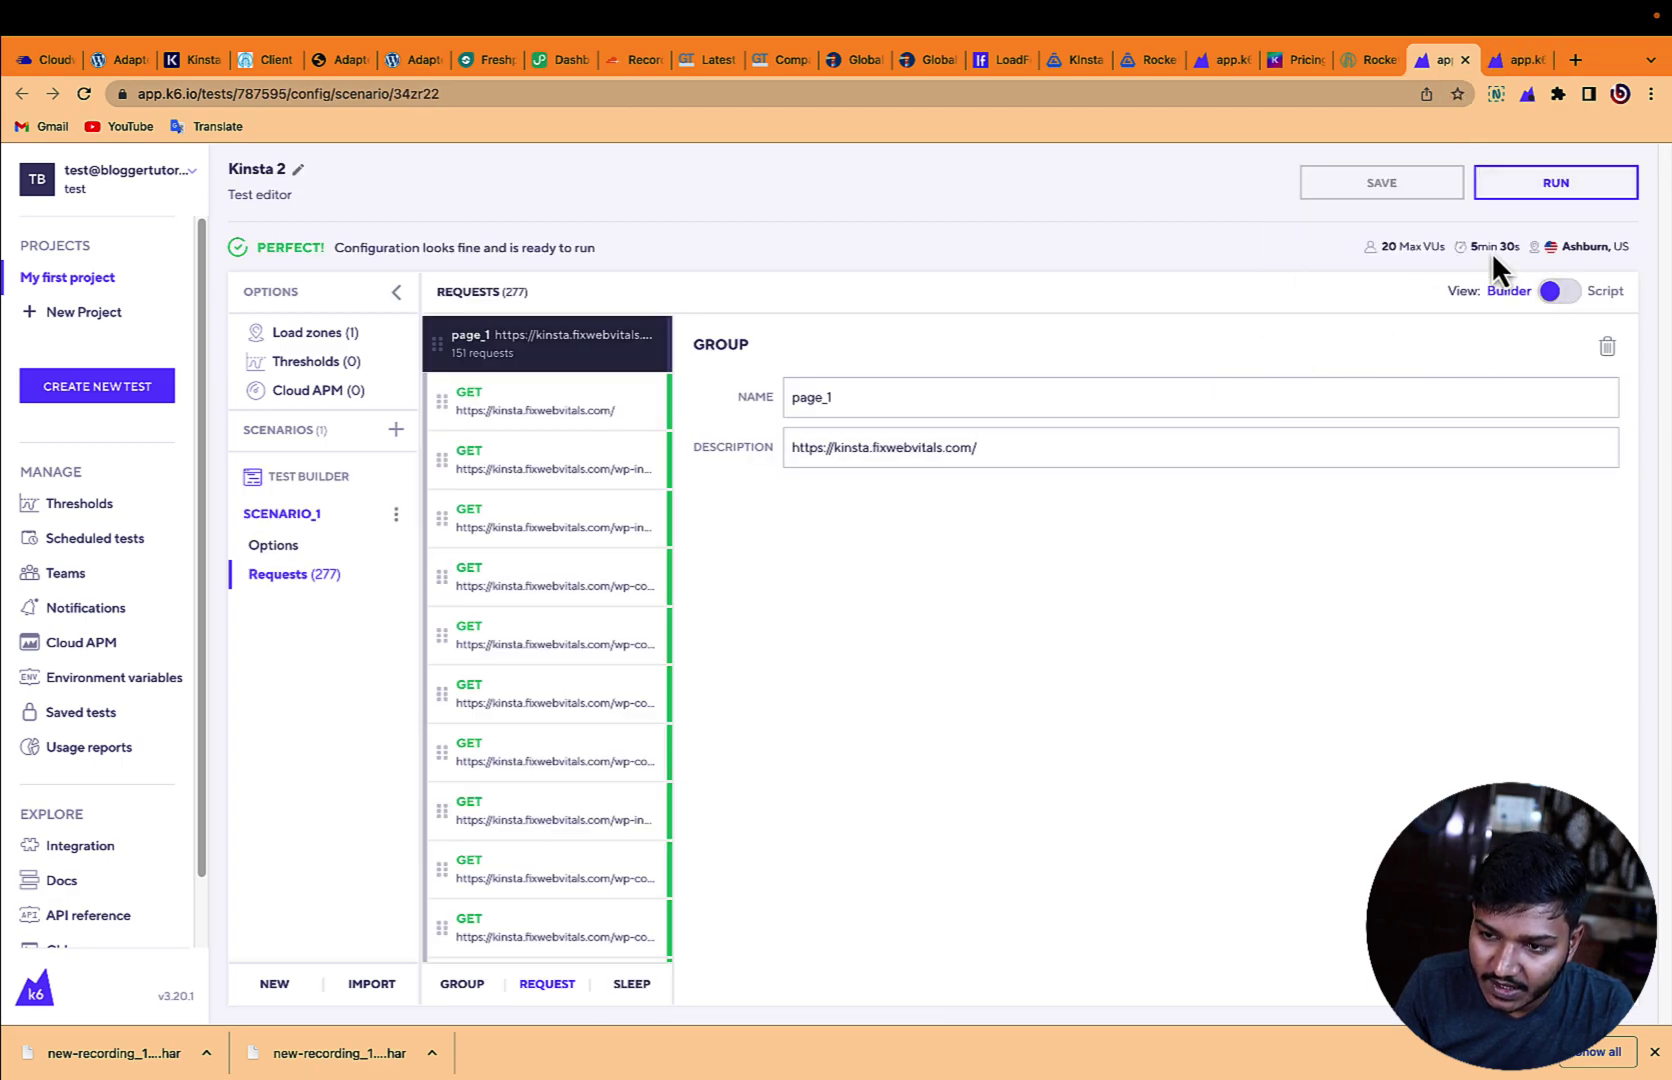
pyautogui.click(1486, 62)
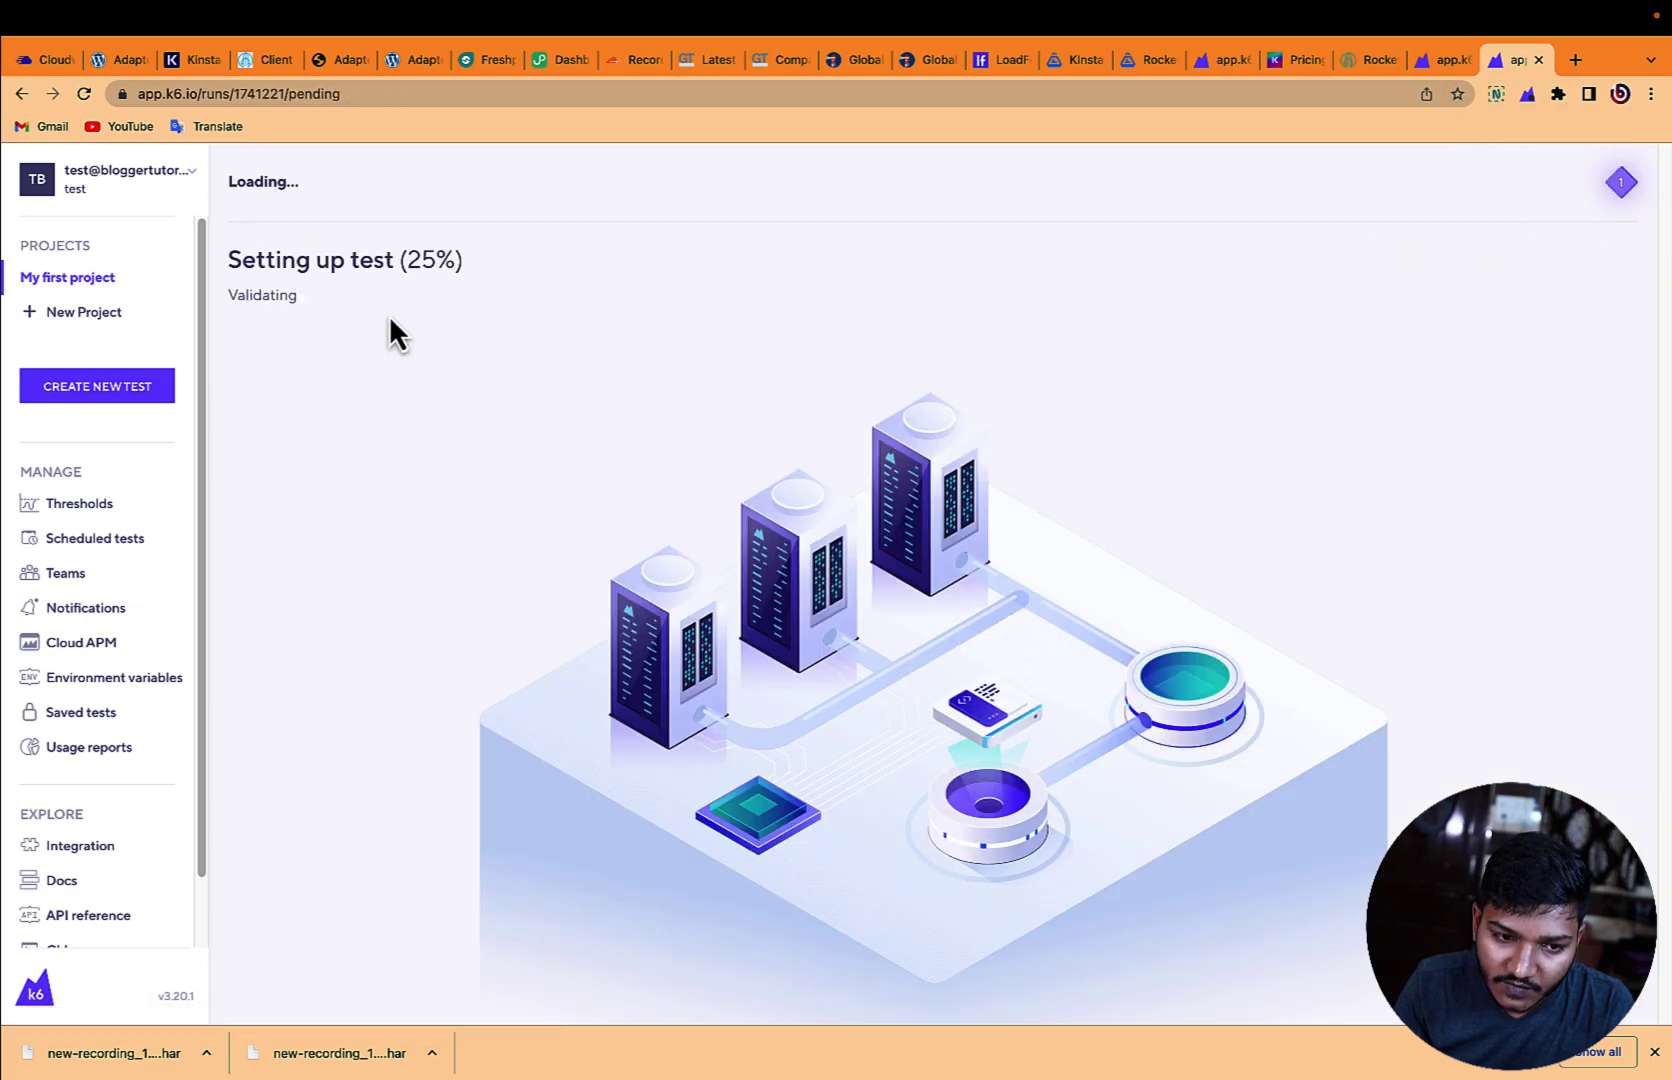
pyautogui.click(1447, 60)
pyautogui.click(1568, 178)
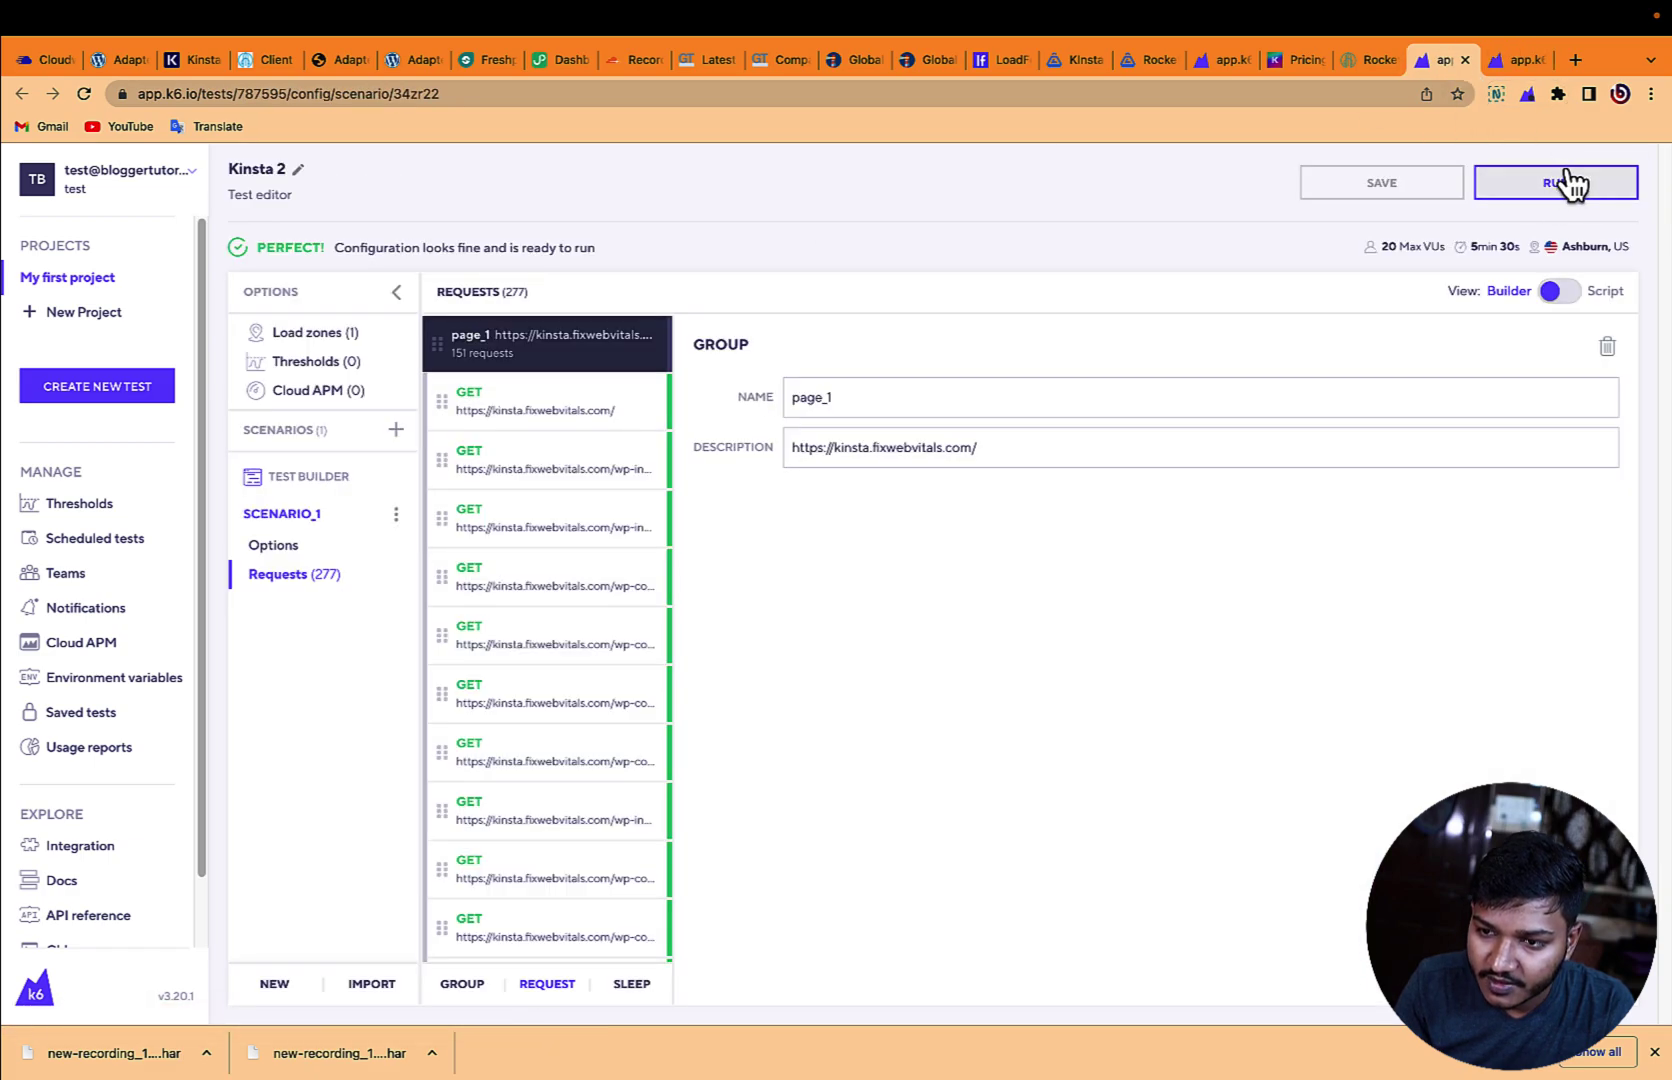
pyautogui.click(1520, 60)
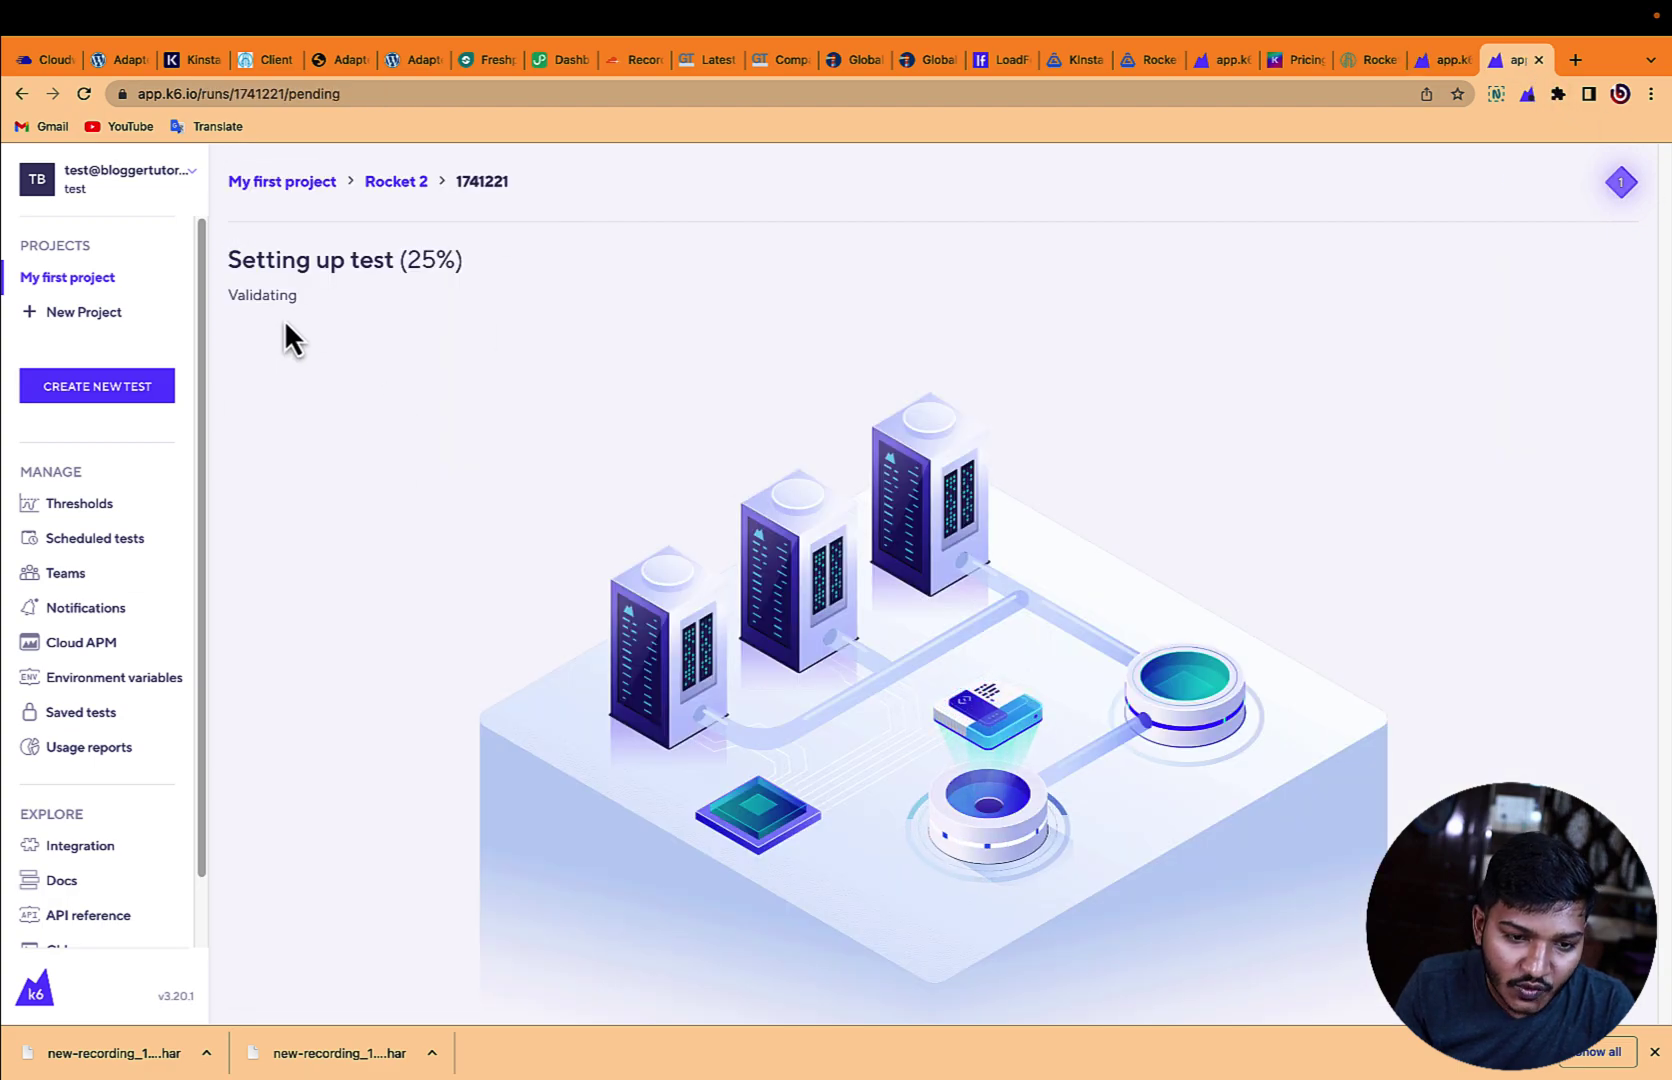
pyautogui.click(1462, 60)
# Step: Close the Kinsta pricing page and the Rocket page beside it in the browser
pyautogui.click(1313, 60)
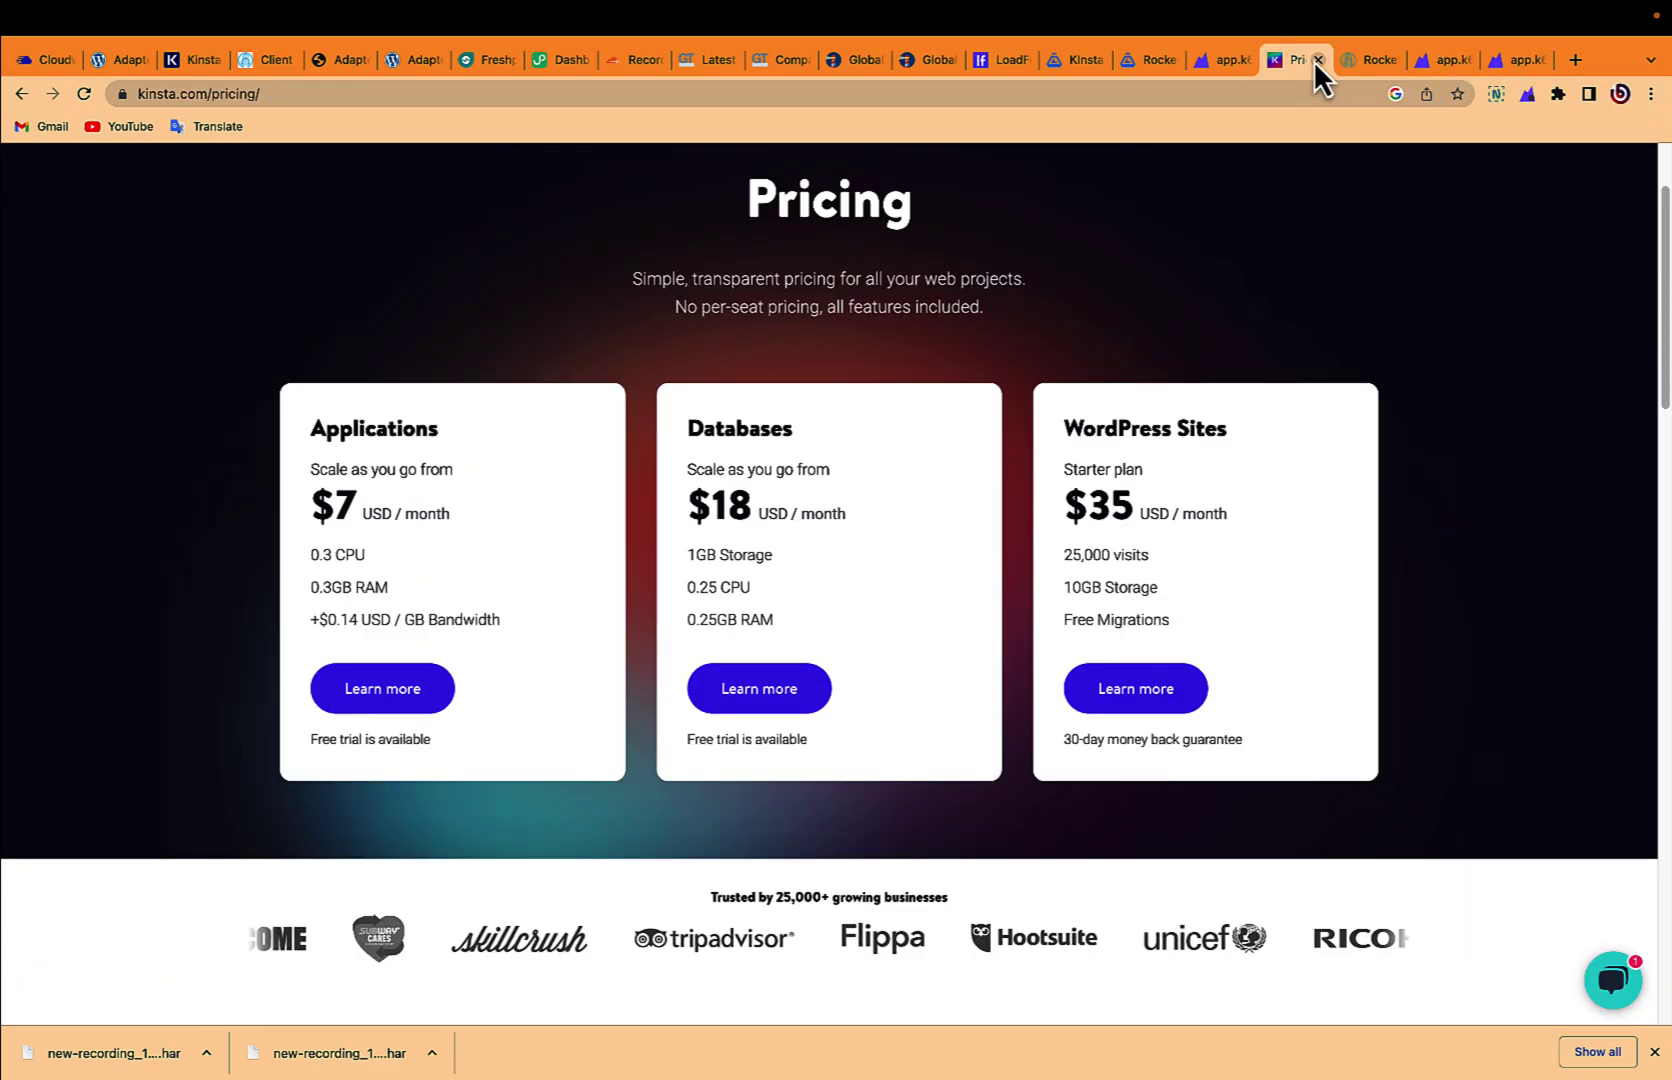
pyautogui.click(1322, 60)
pyautogui.click(1322, 60)
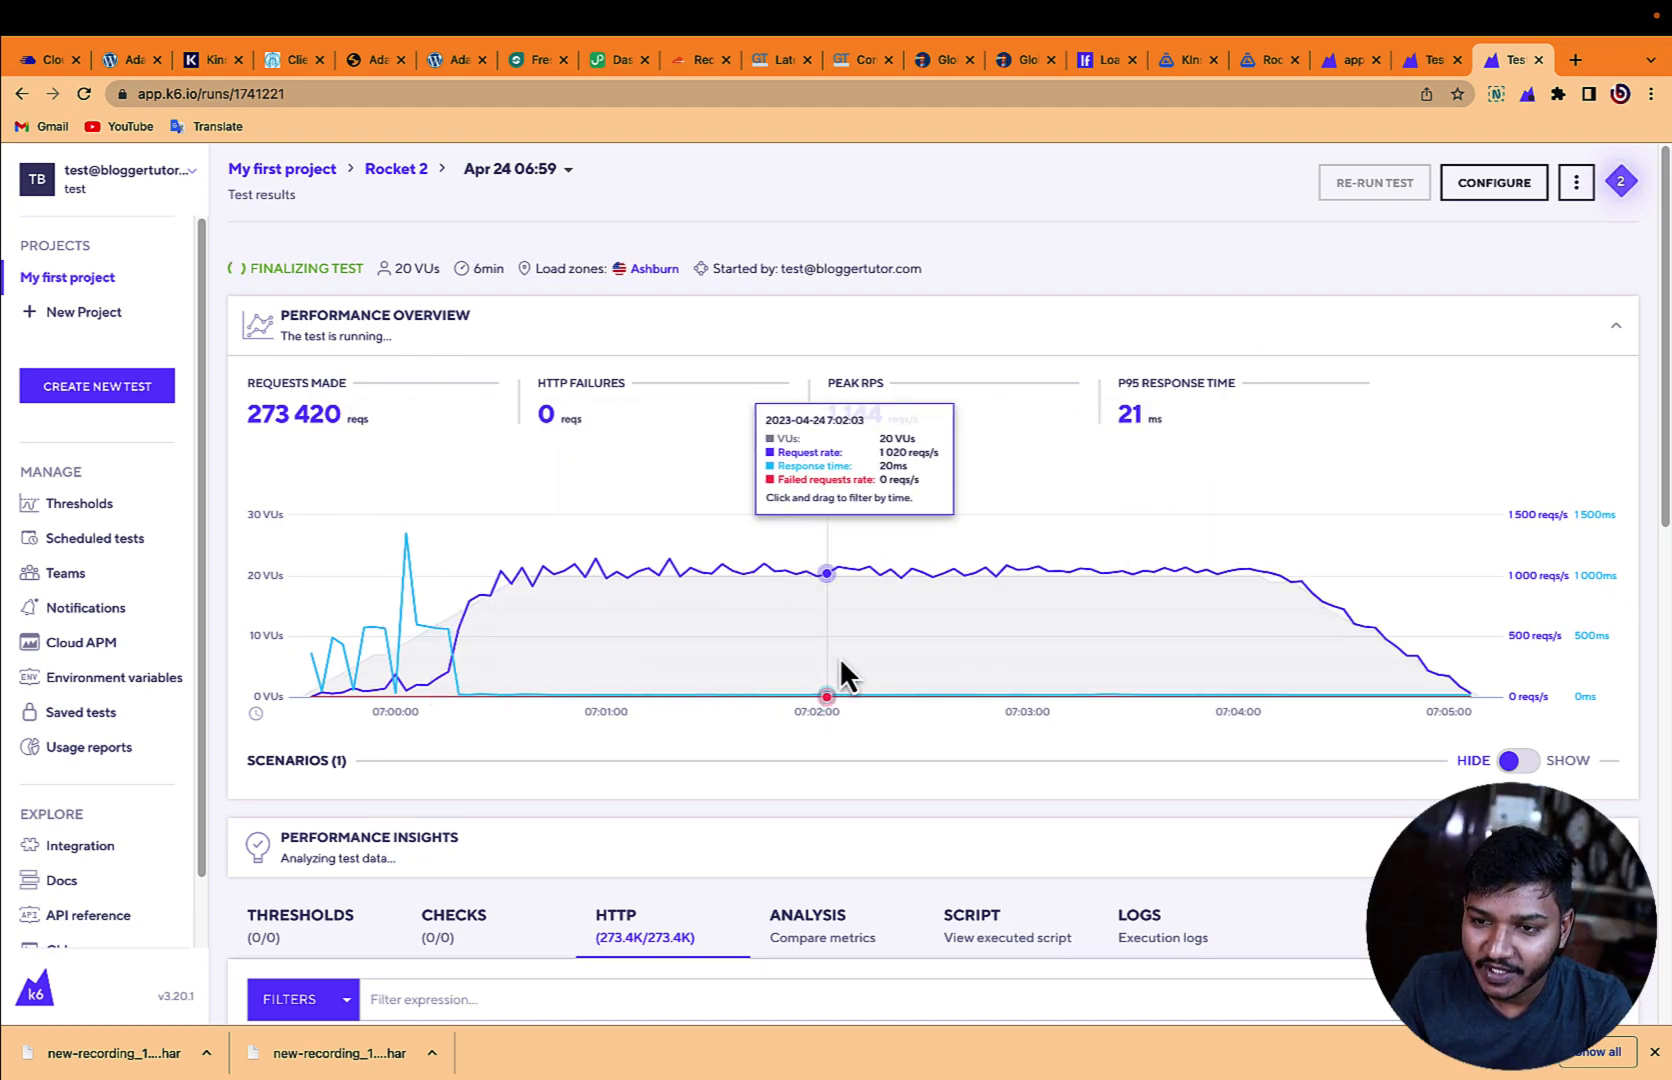
# Step: Examine the Rocket 2 run's requests made, HTTP failures, peak RPS and P95 response time, and show its scenario breakdown
pyautogui.click(1412, 68)
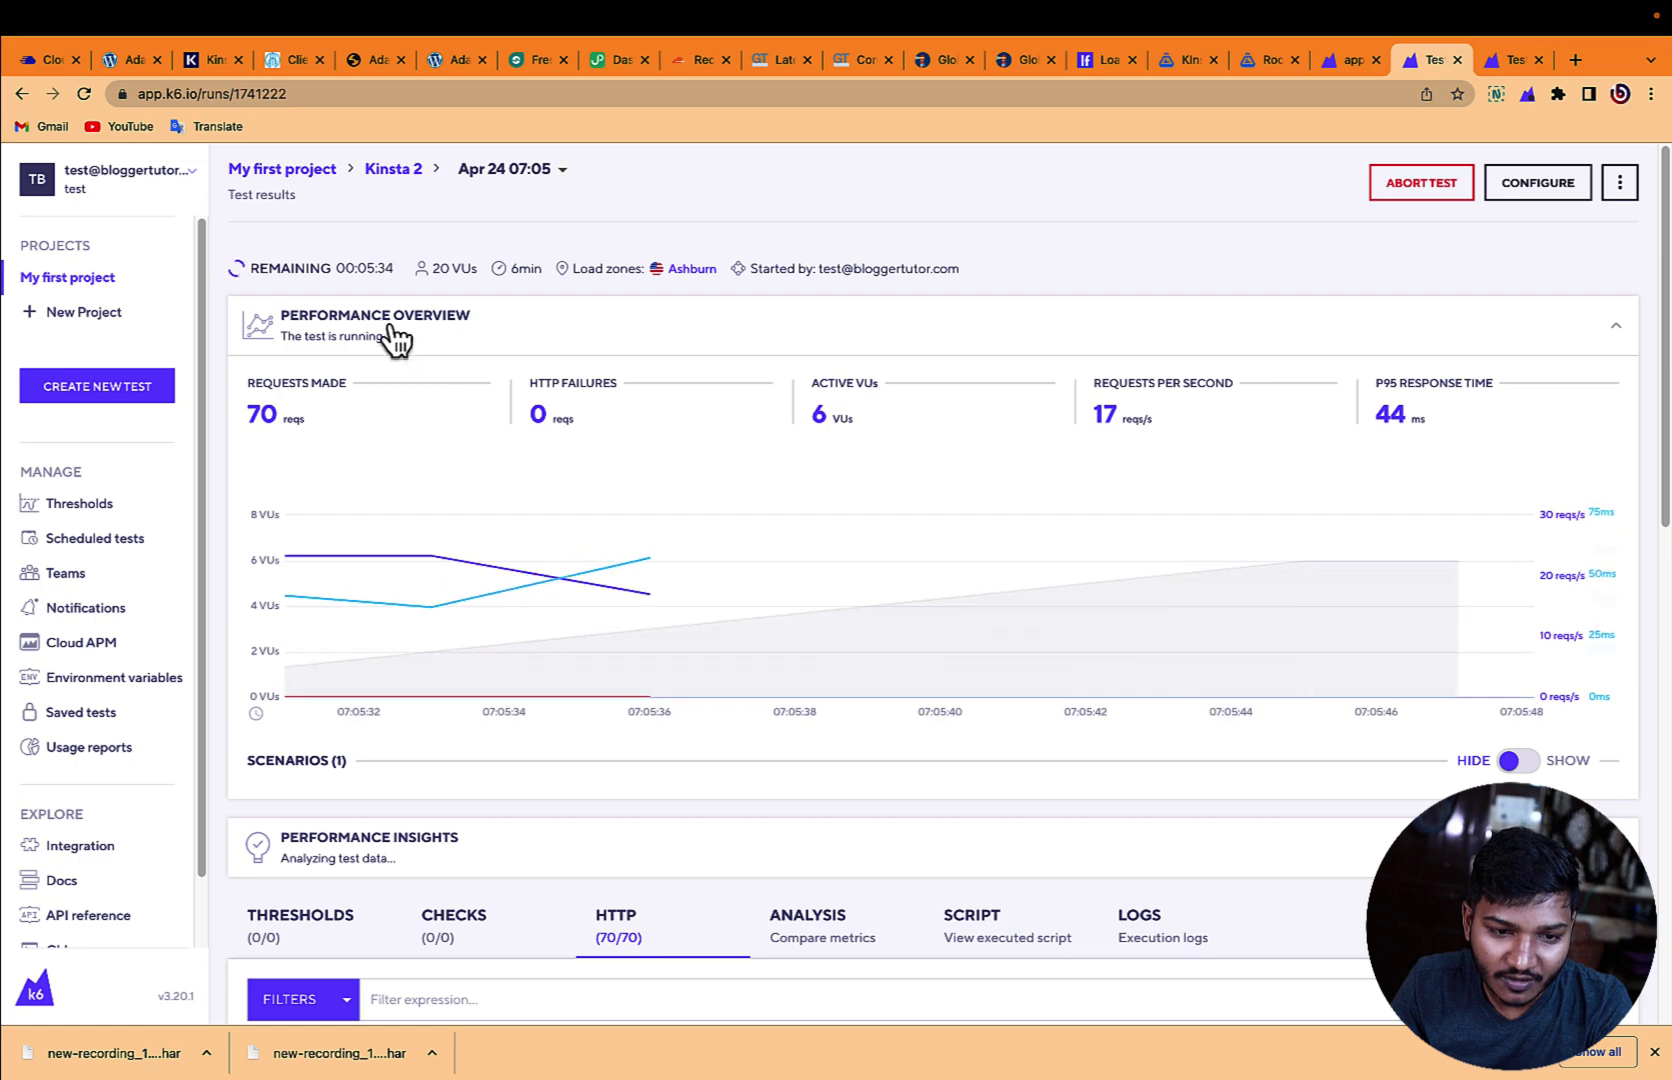
pyautogui.click(1499, 70)
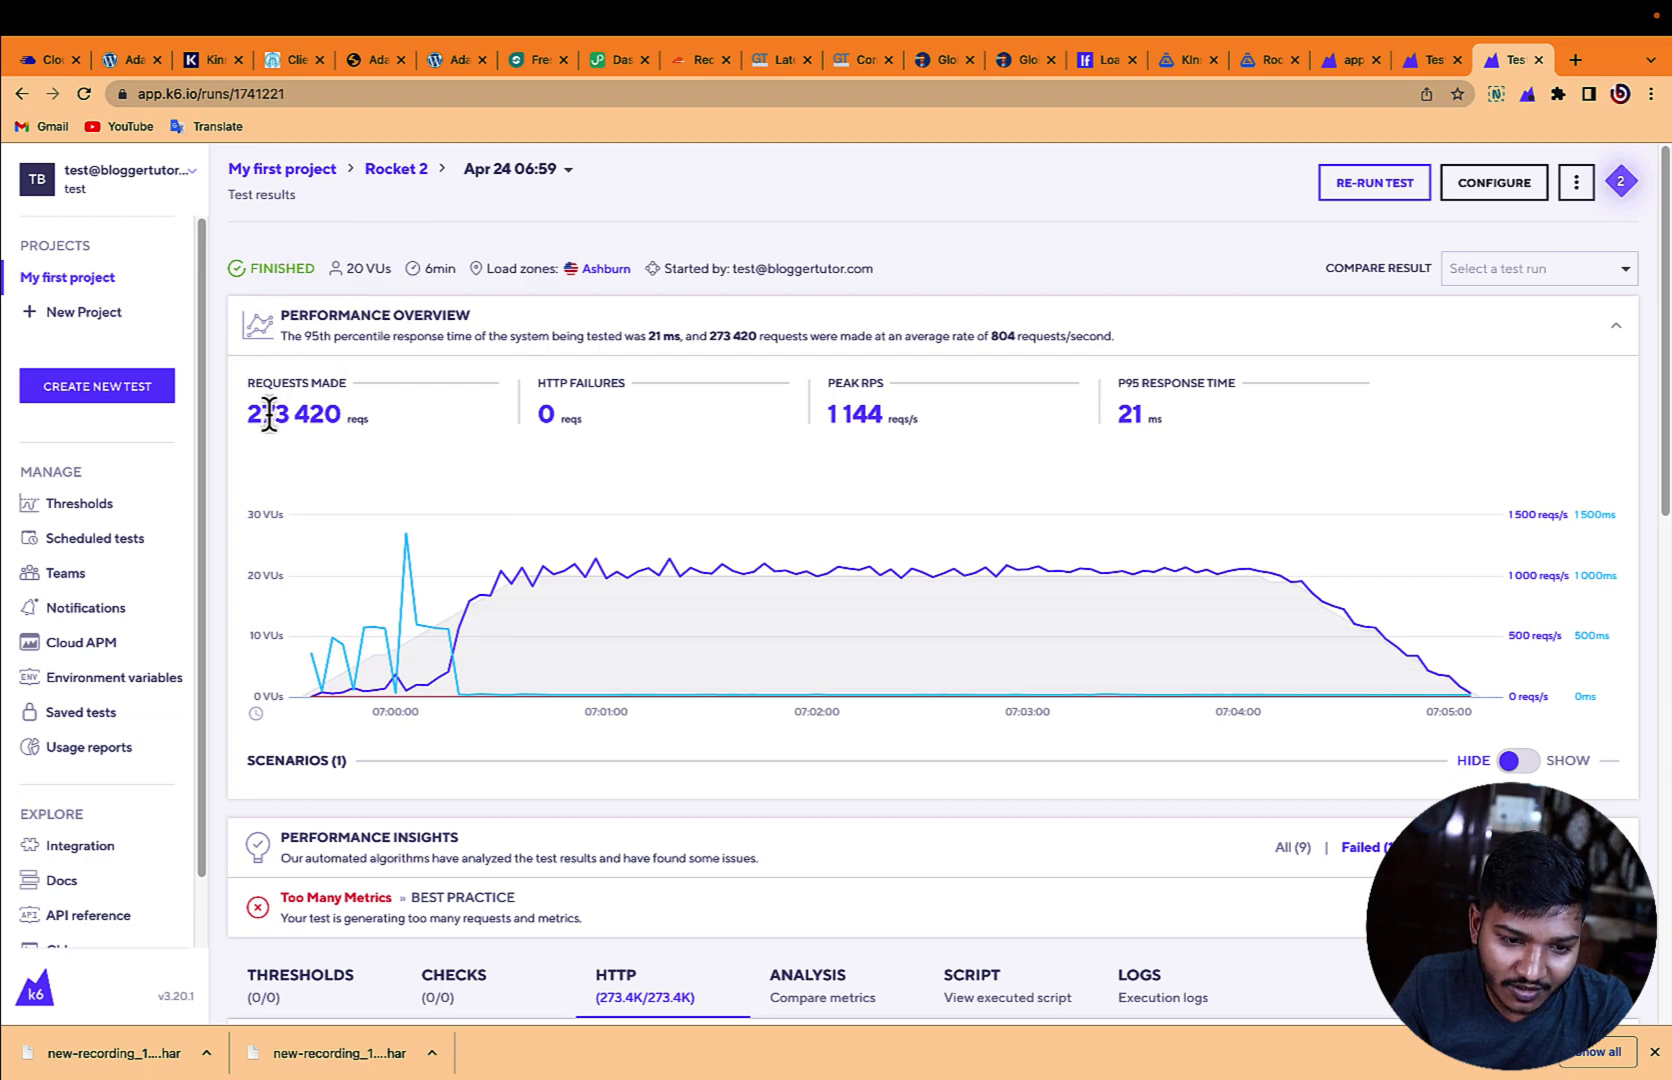
pyautogui.moveTo(247, 408); pyautogui.dragTo(346, 412)
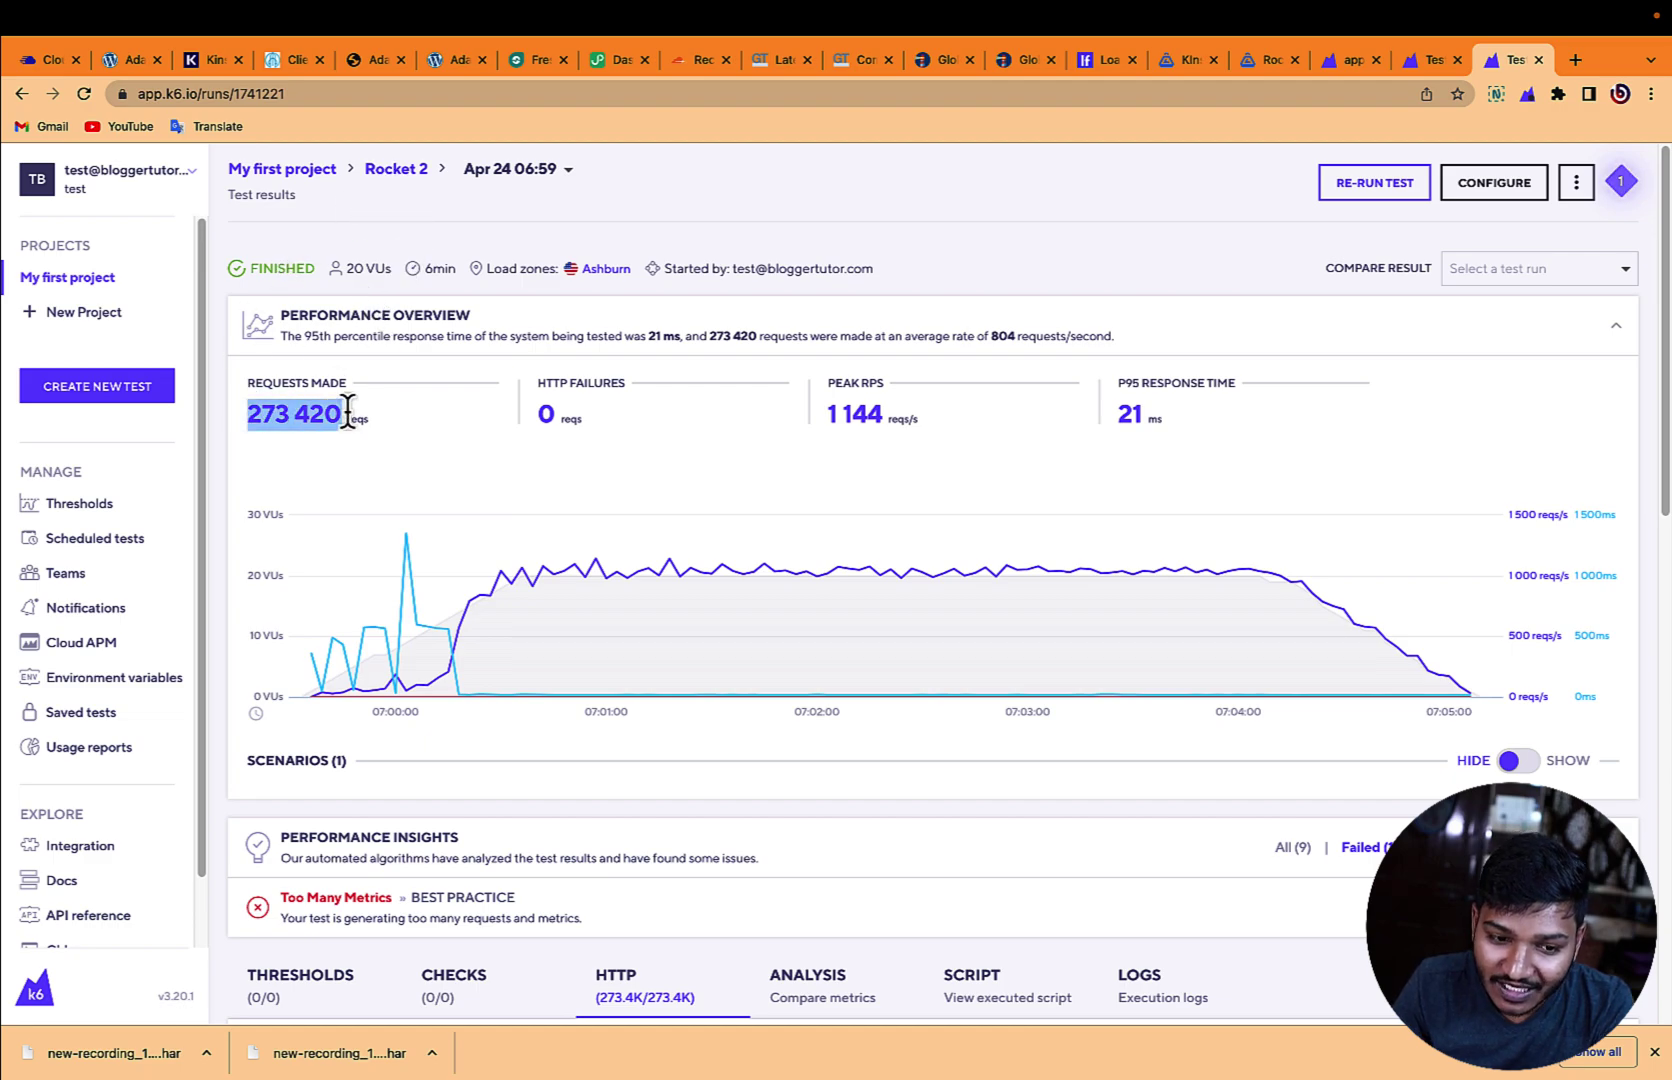
pyautogui.moveTo(537, 412); pyautogui.dragTo(585, 420)
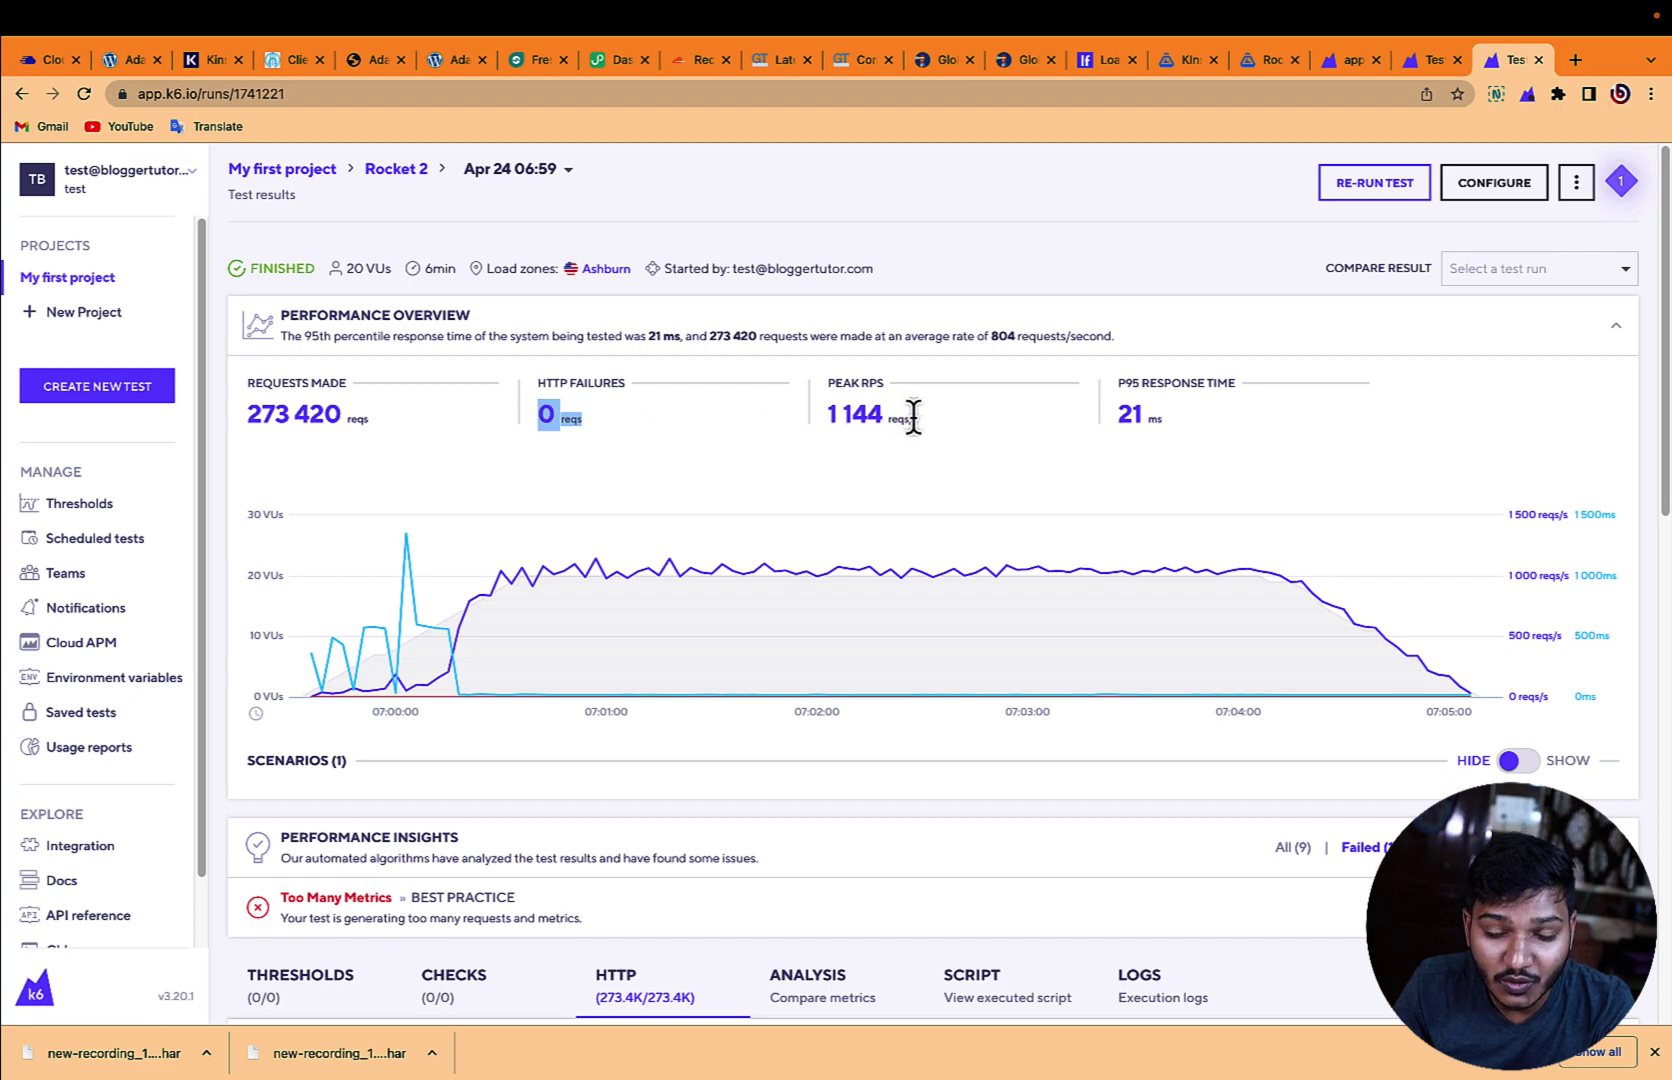
pyautogui.moveTo(843, 418); pyautogui.dragTo(884, 418)
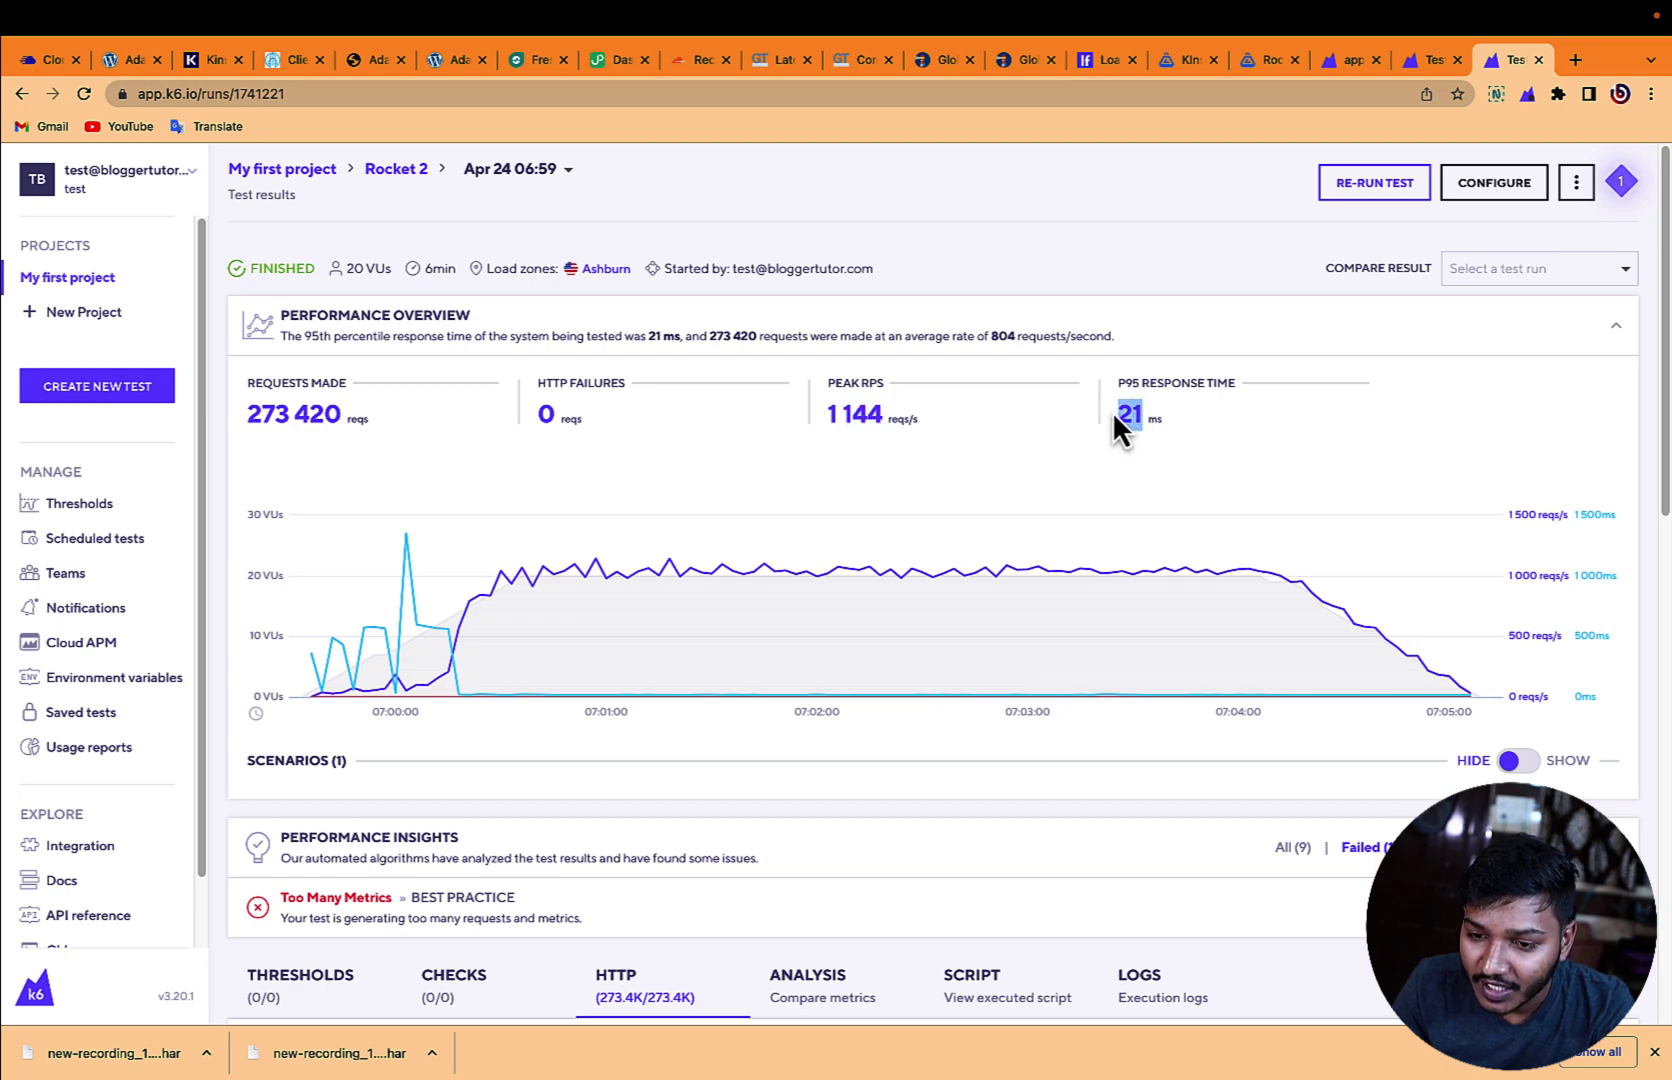
pyautogui.moveTo(1165, 418); pyautogui.dragTo(1110, 420)
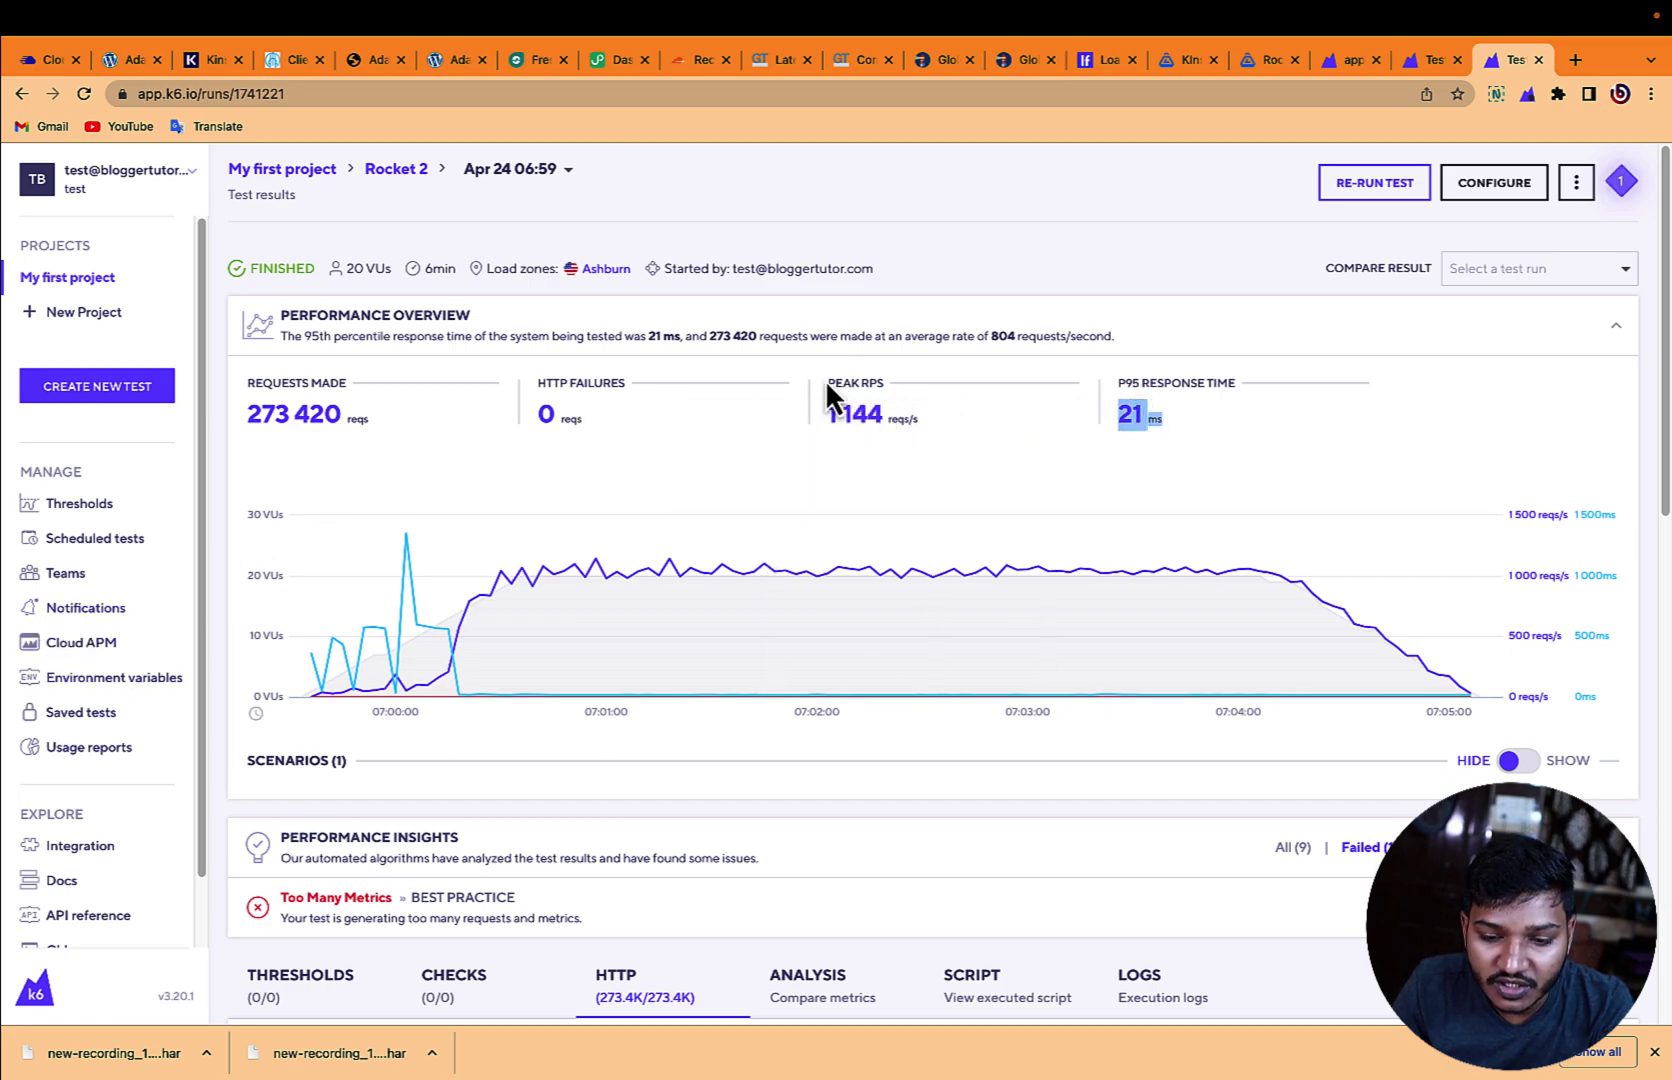
pyautogui.click(1162, 416)
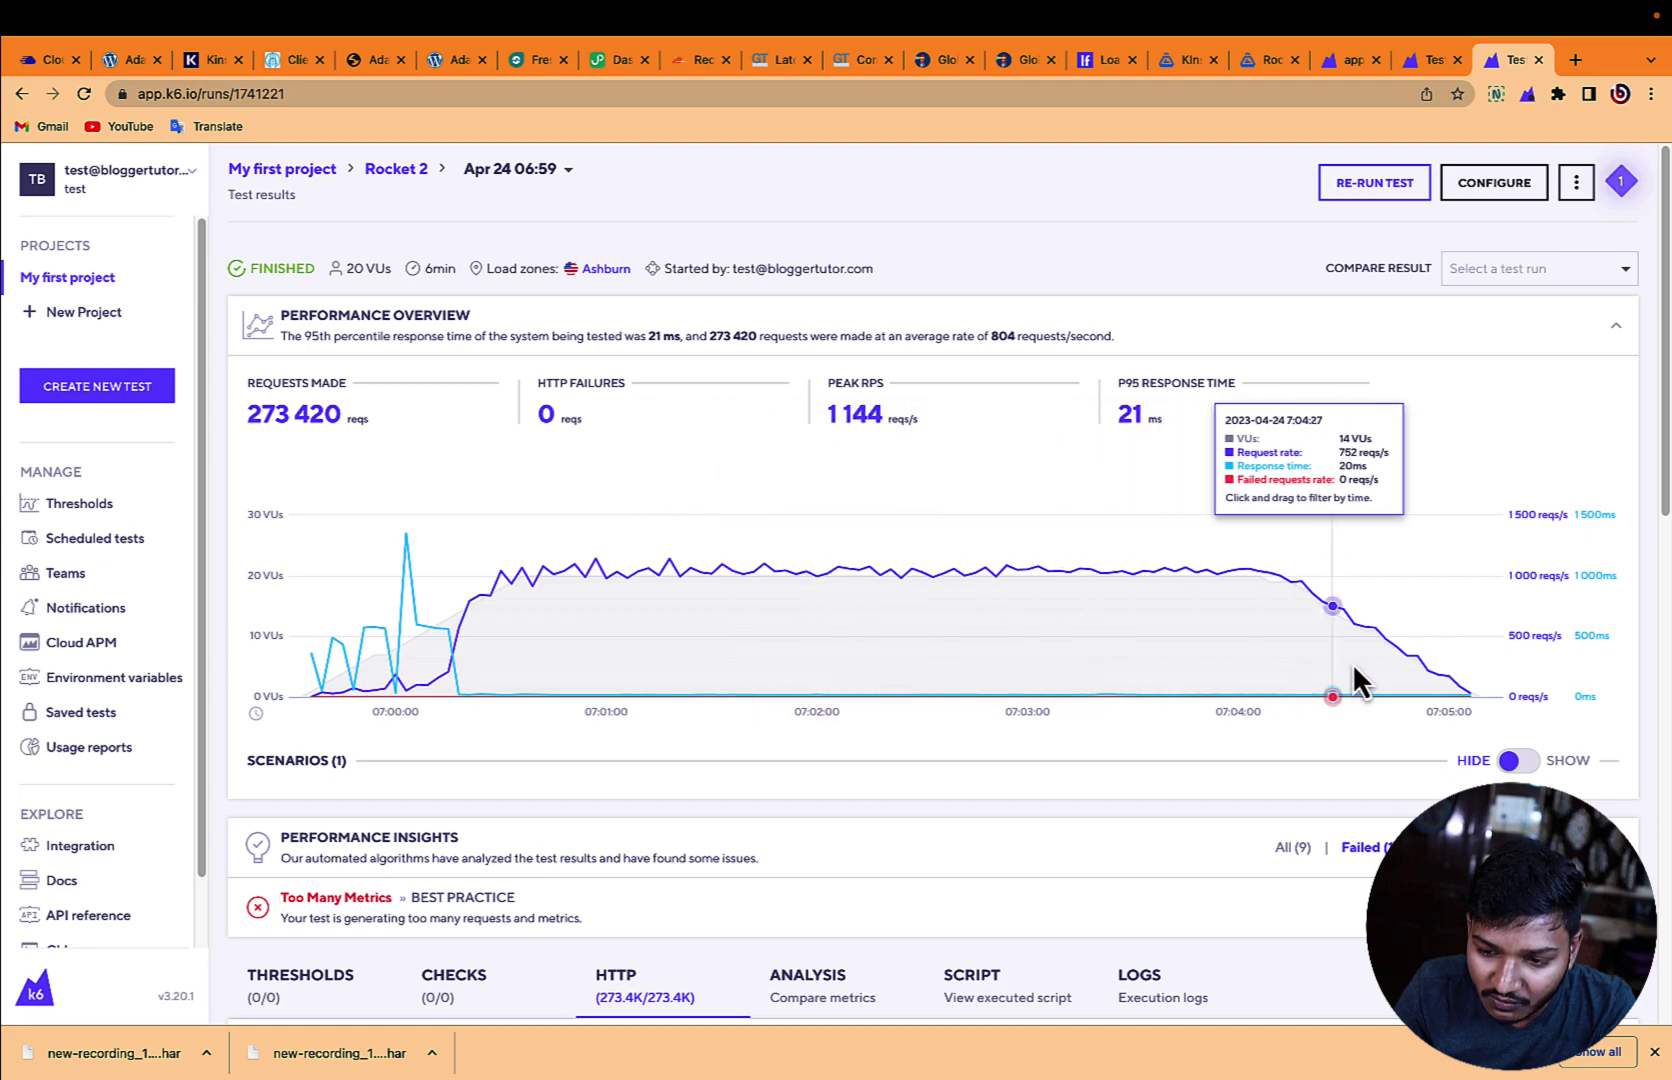
pyautogui.click(1512, 760)
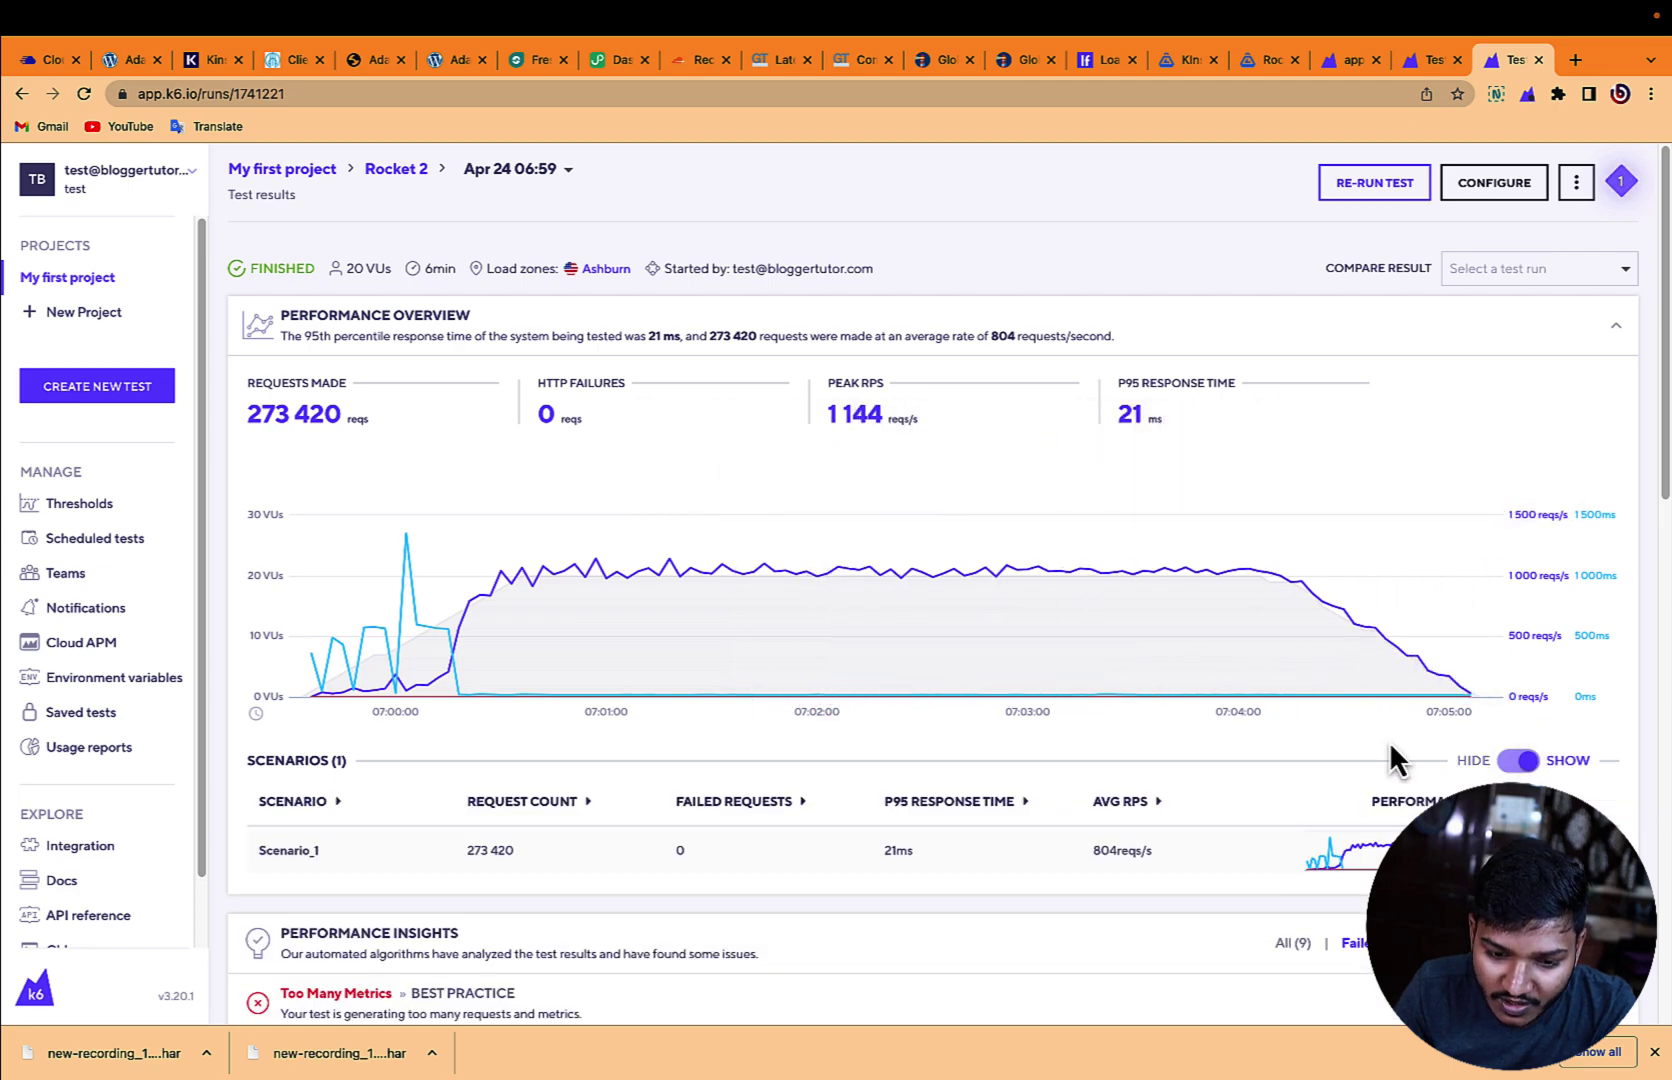
# Step: Compare the peak RPS and P95 response time of the Kinsta 2 and Rocket 2 test runs
pyautogui.click(1426, 62)
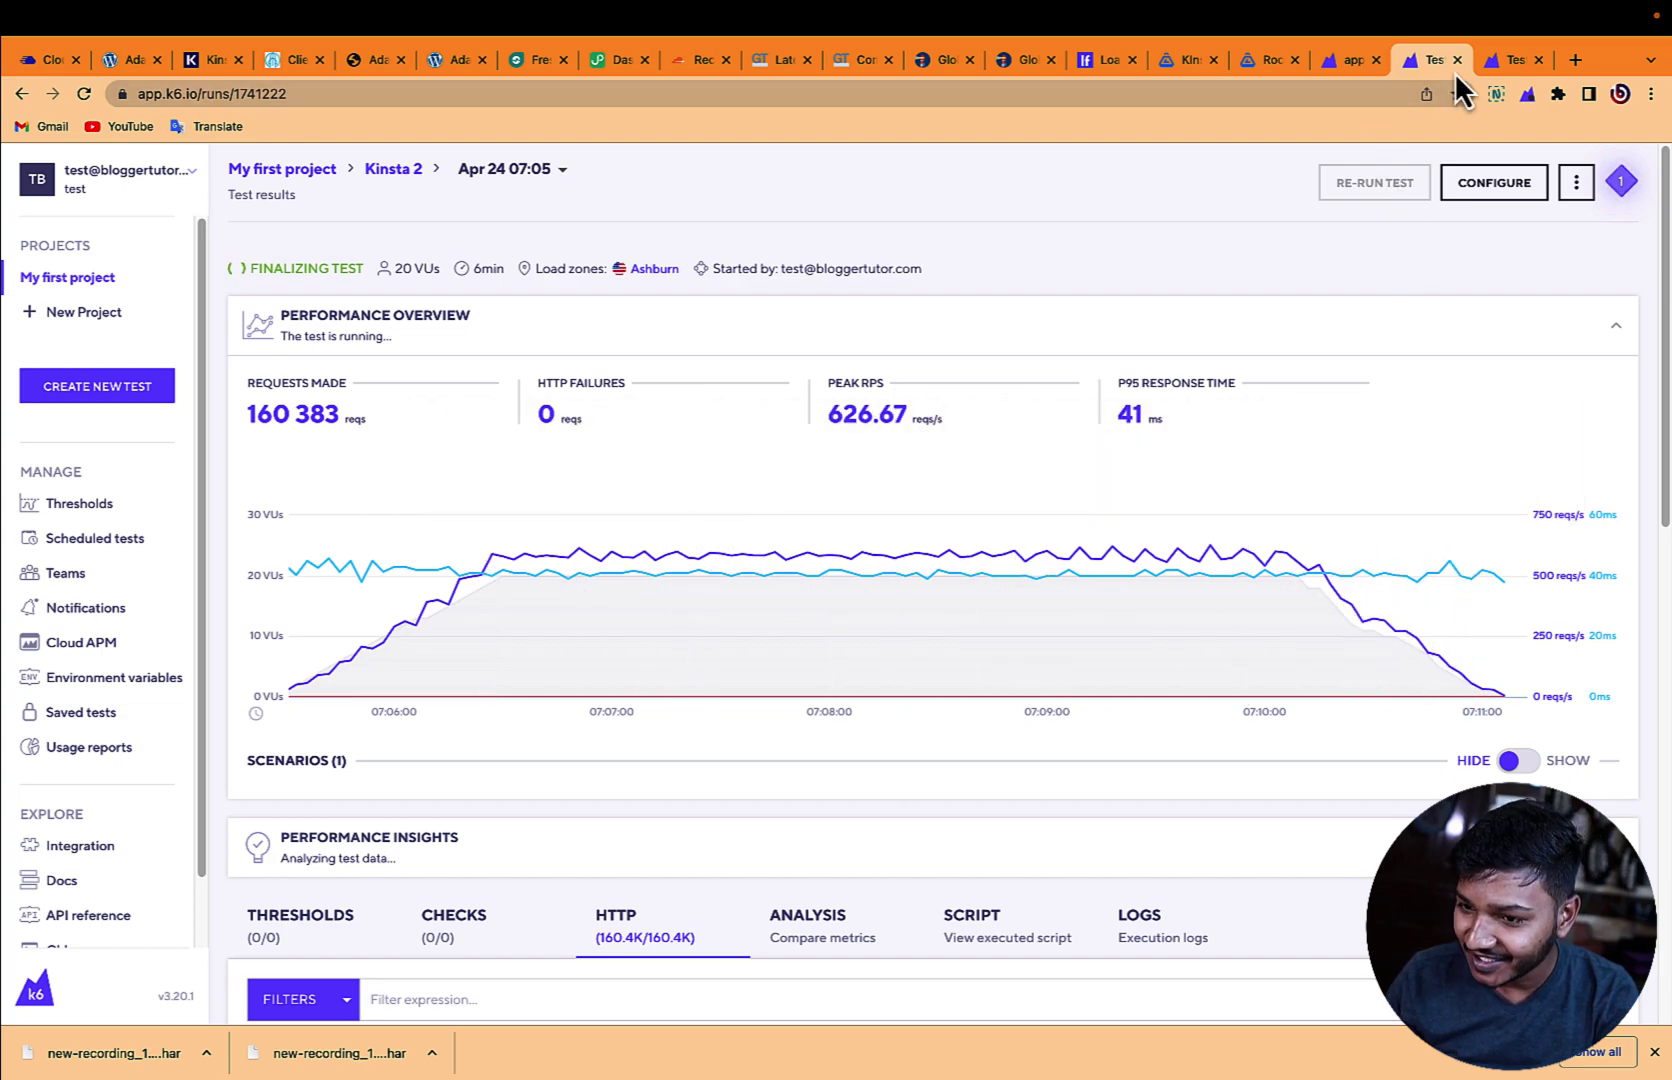
pyautogui.click(1366, 59)
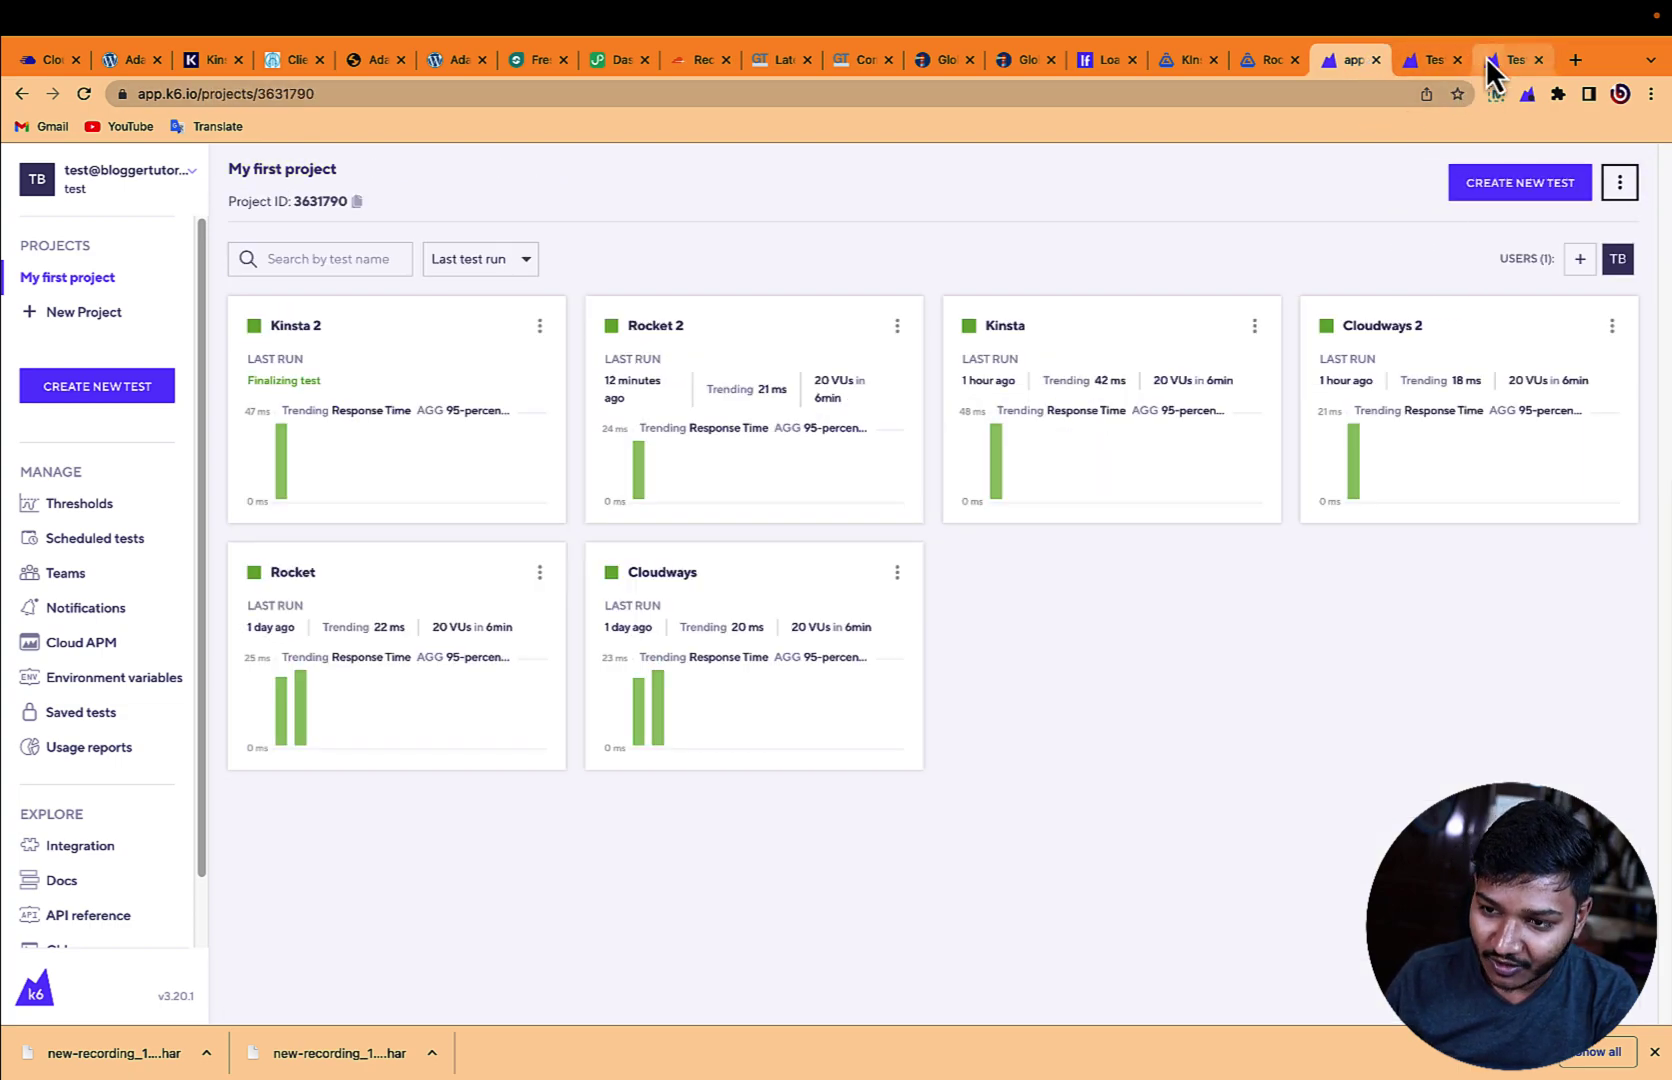
pyautogui.click(1498, 60)
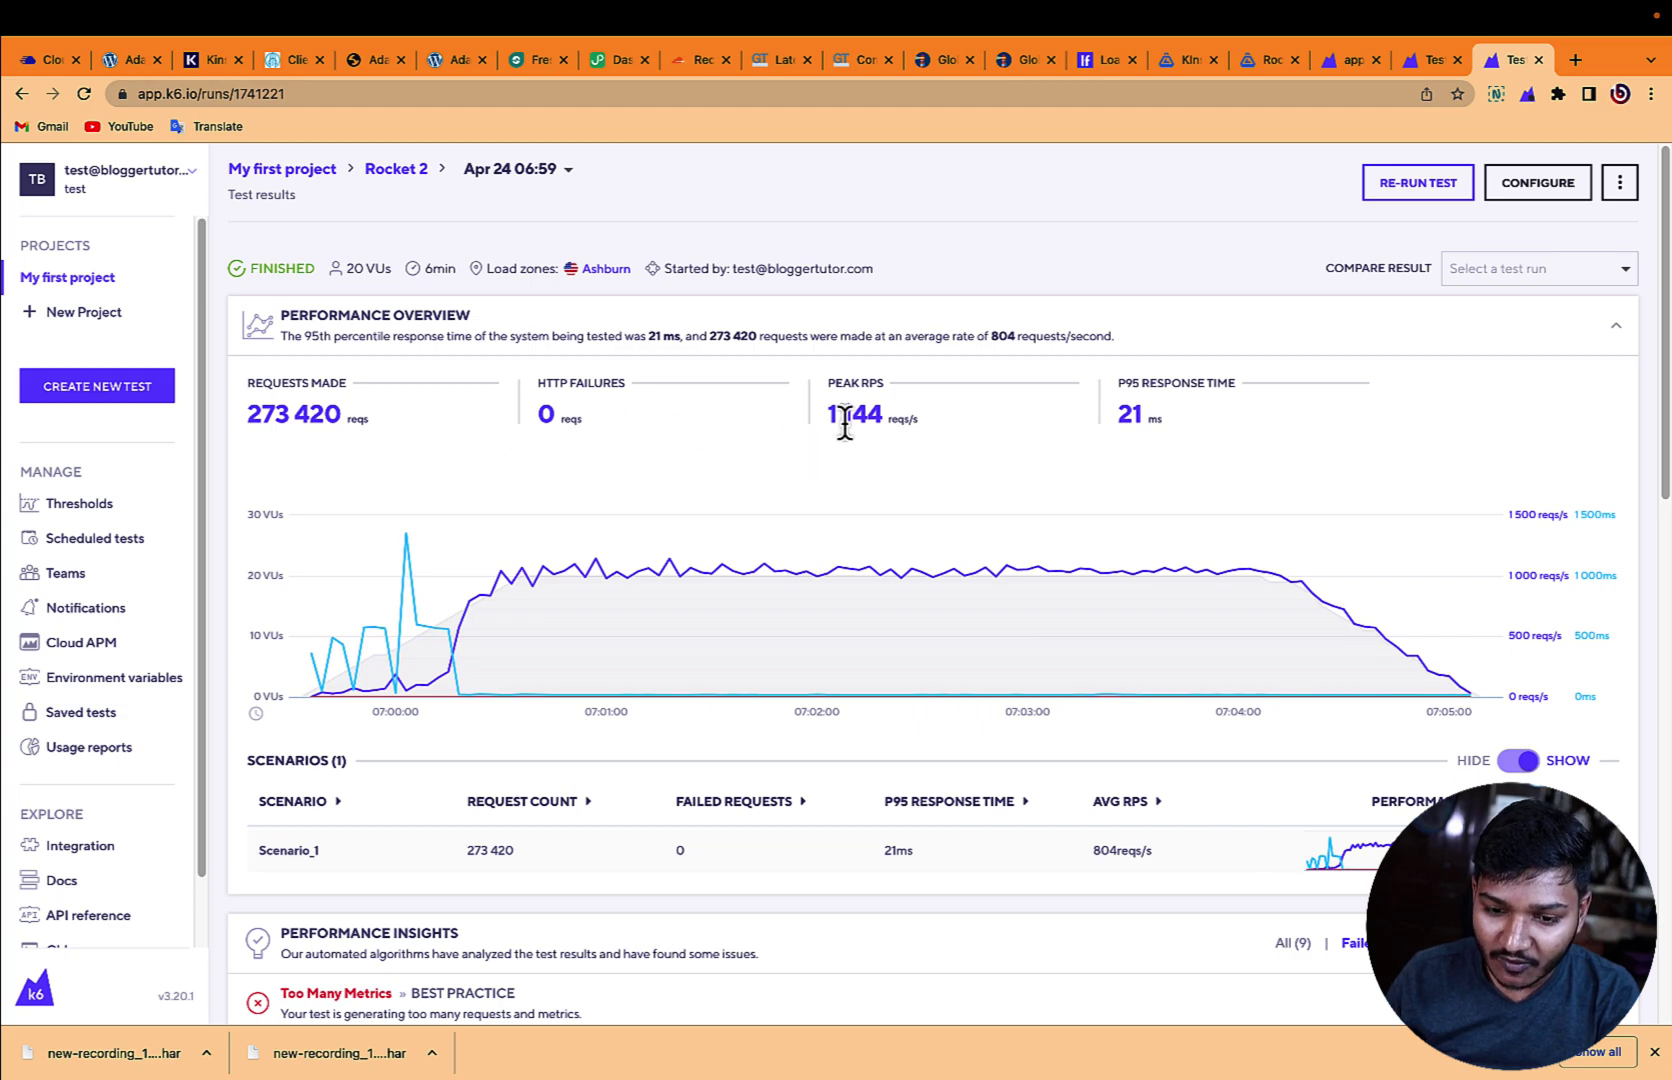
pyautogui.moveTo(843, 414); pyautogui.dragTo(890, 436)
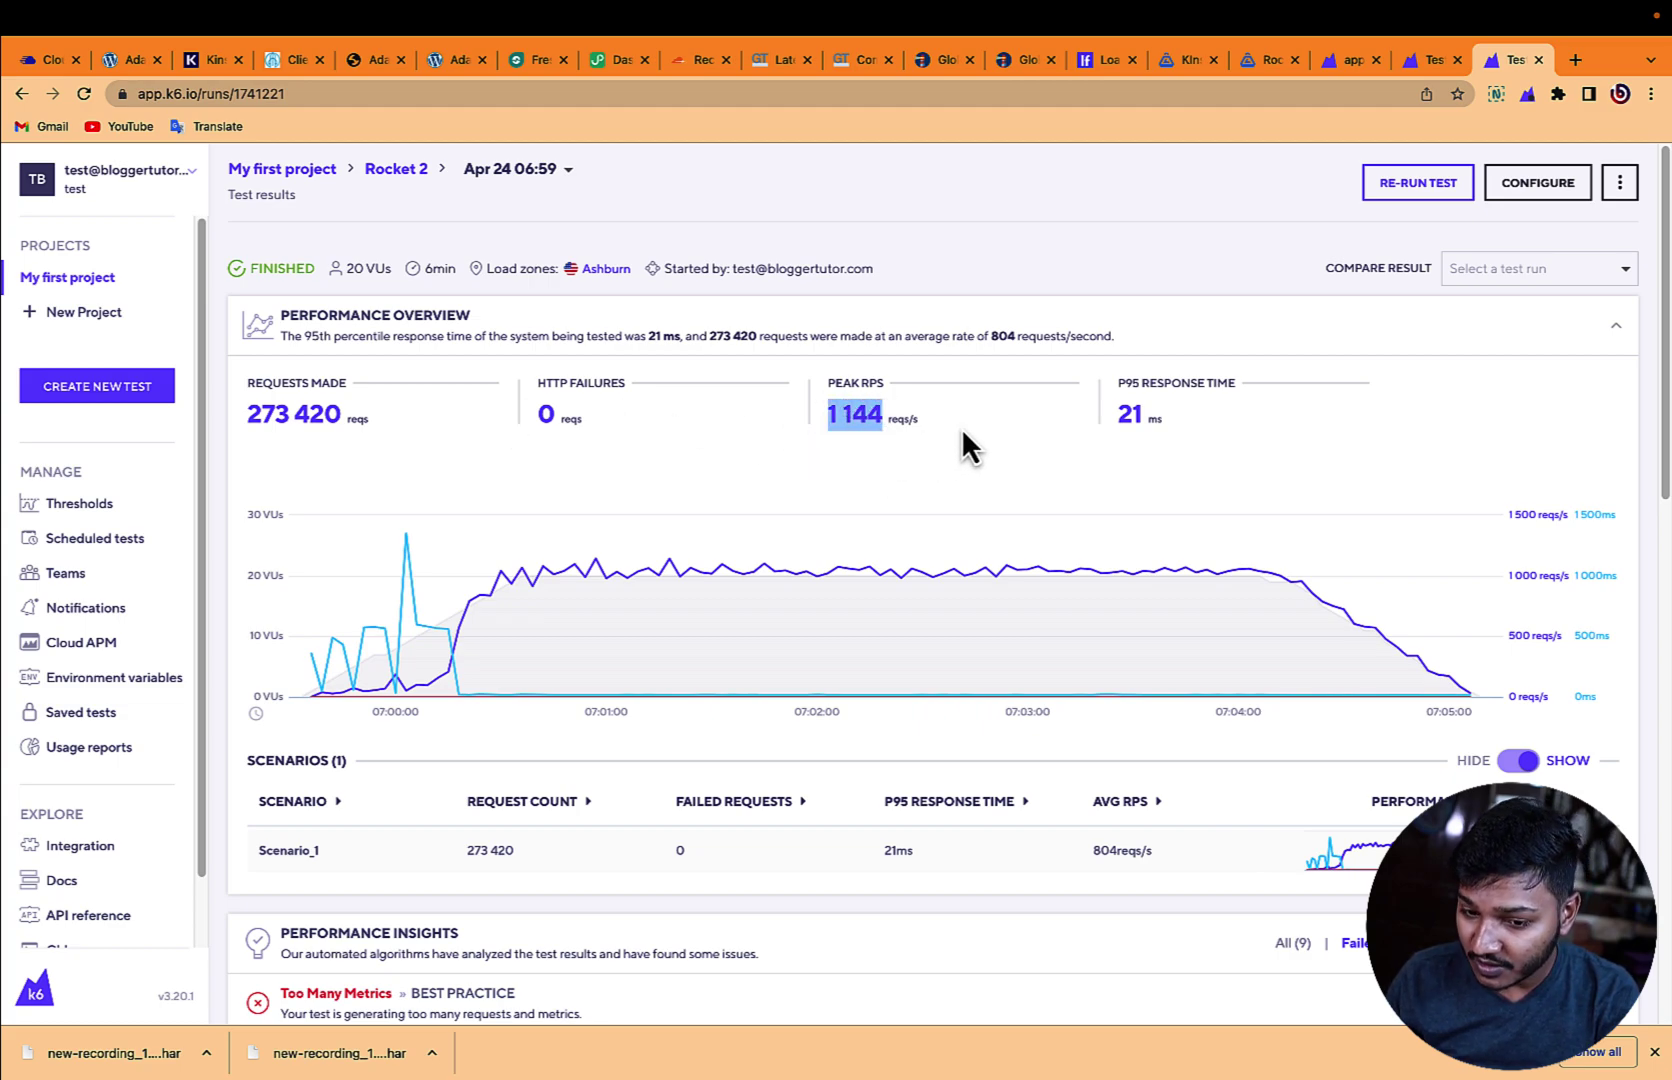
pyautogui.click(1430, 62)
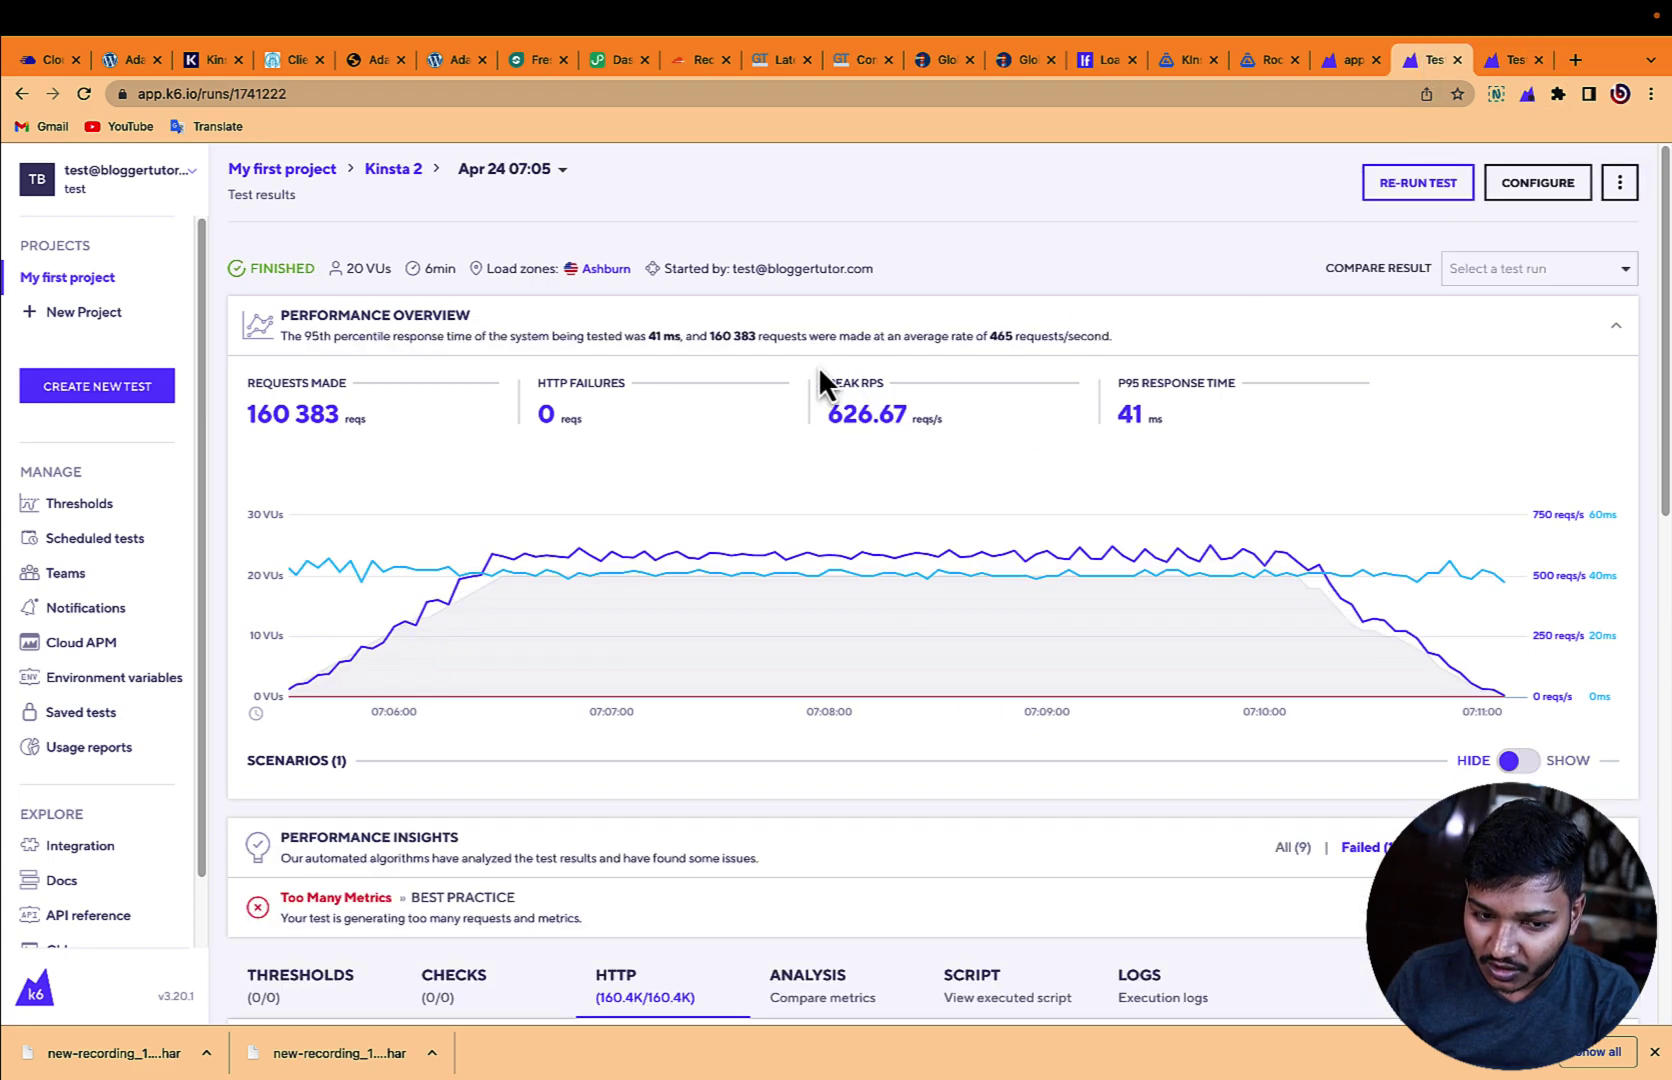
pyautogui.click(1490, 62)
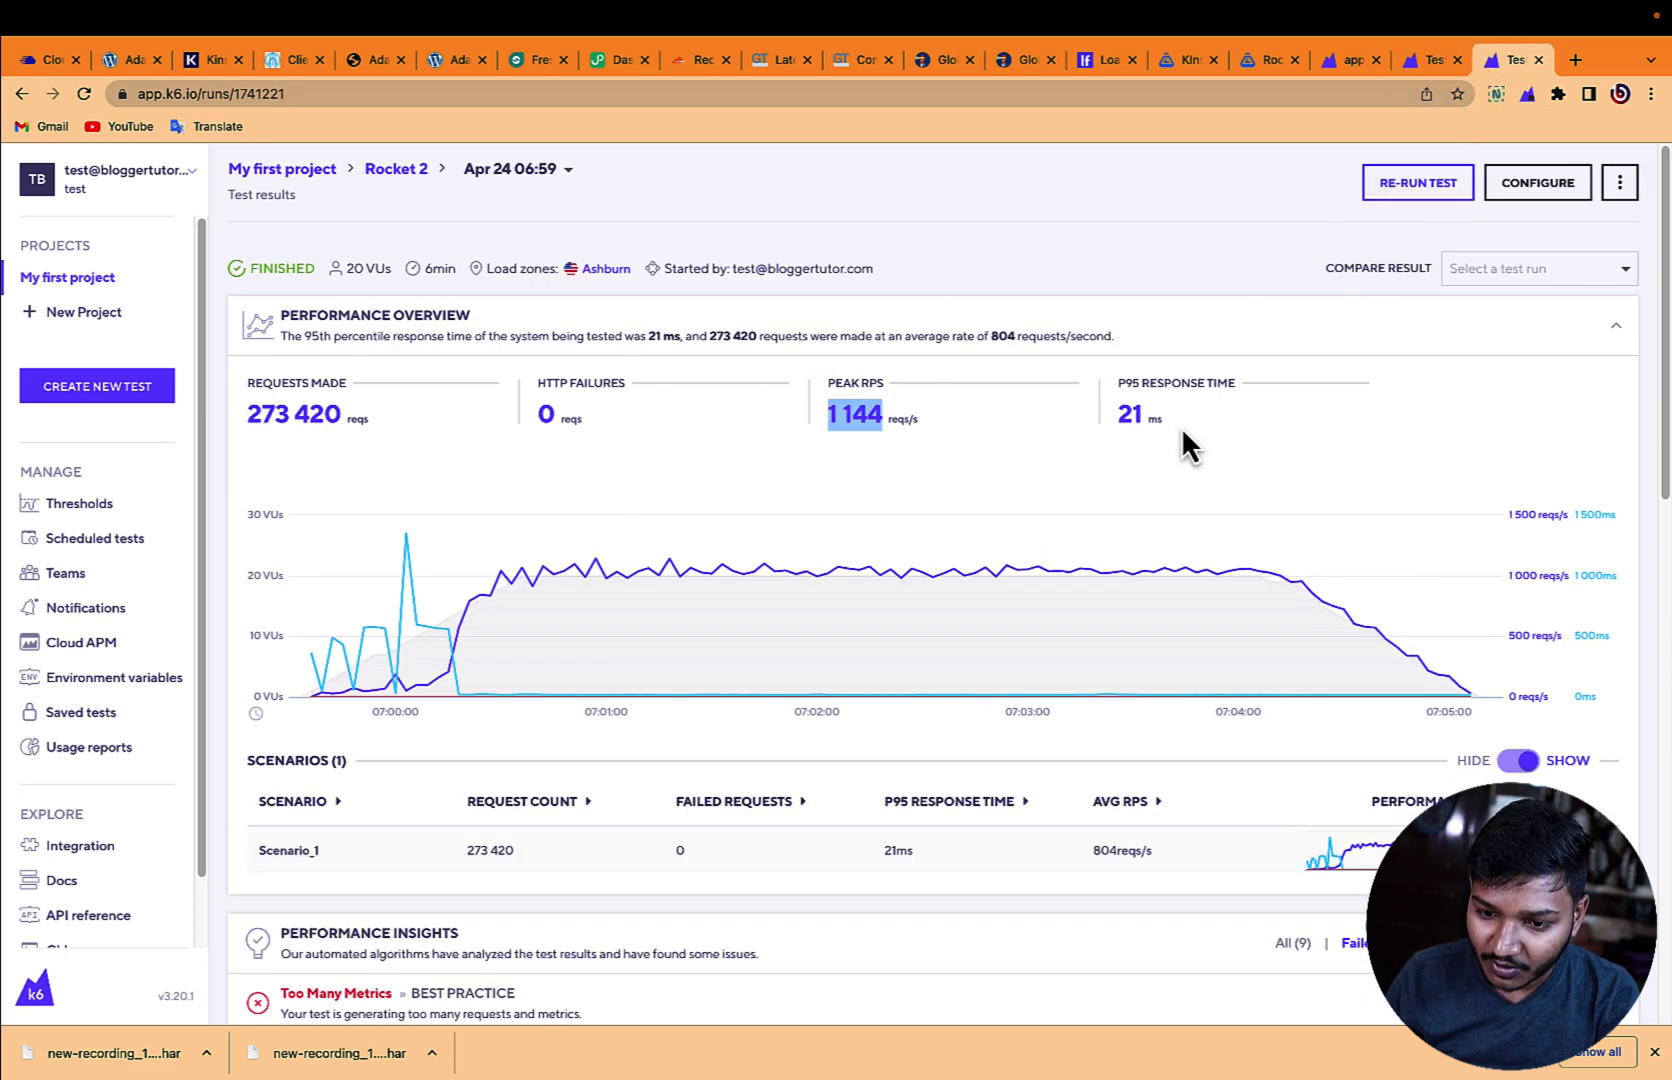
pyautogui.doubleClick(1128, 414)
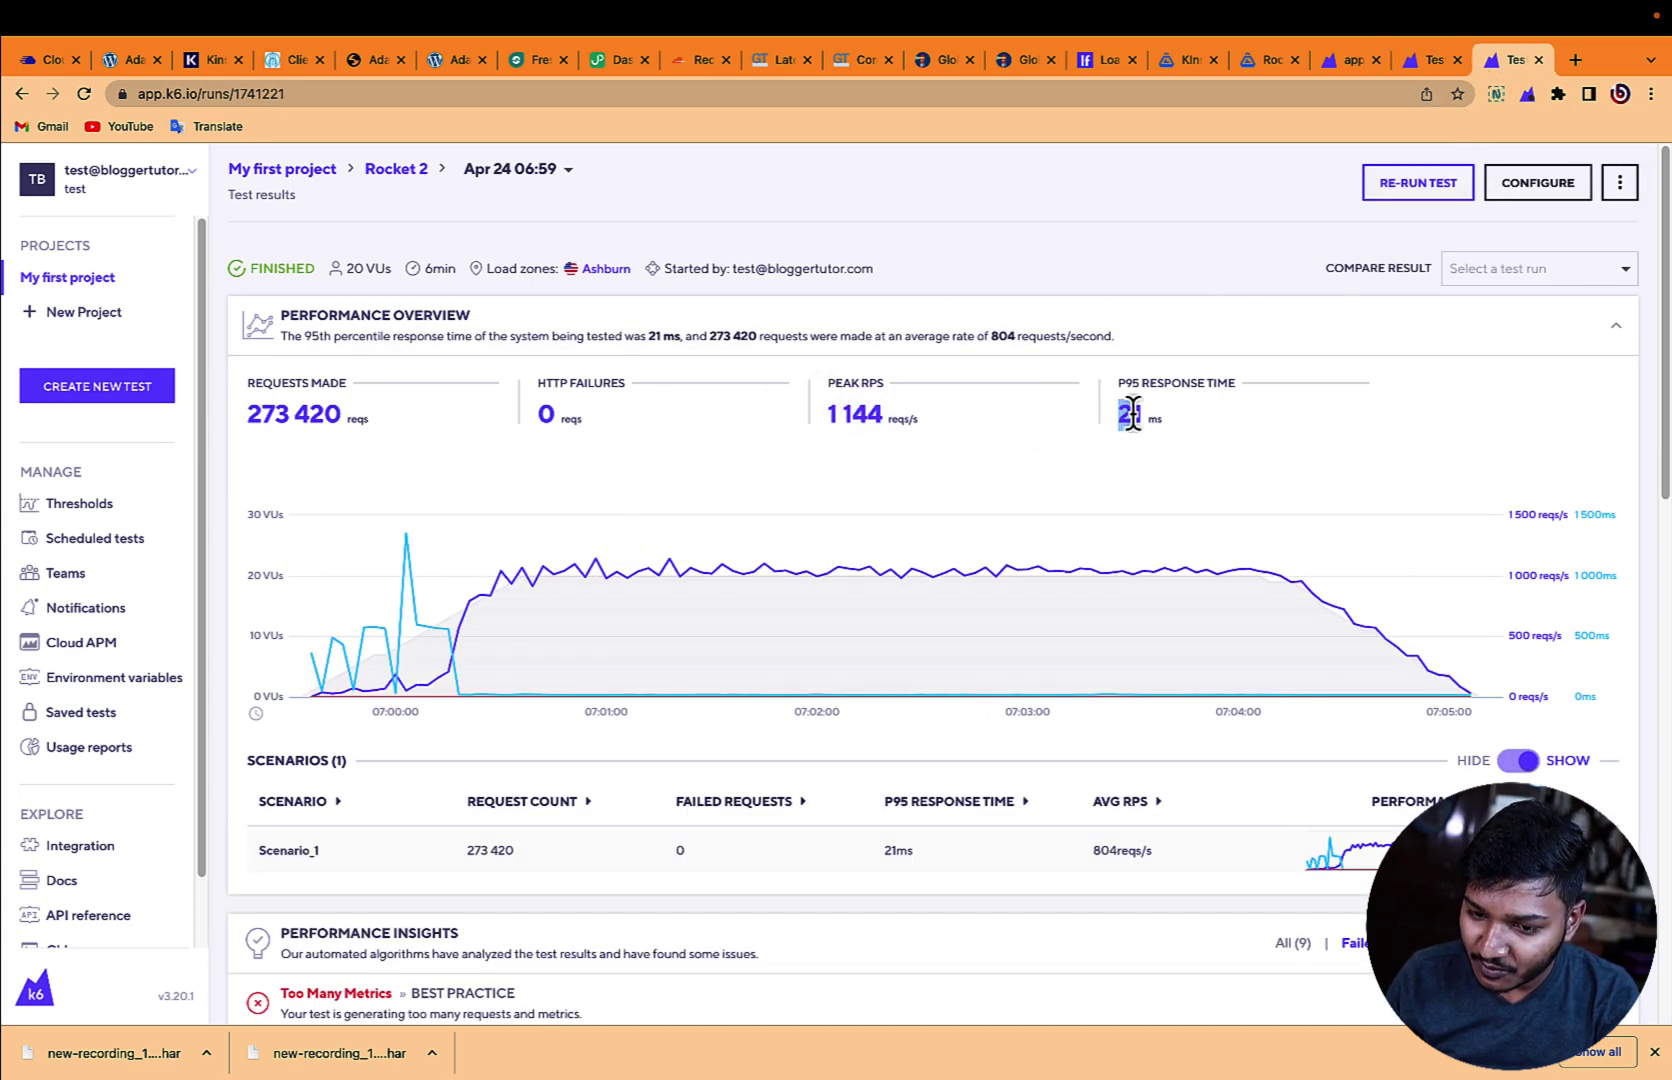
pyautogui.click(1438, 64)
pyautogui.click(1490, 64)
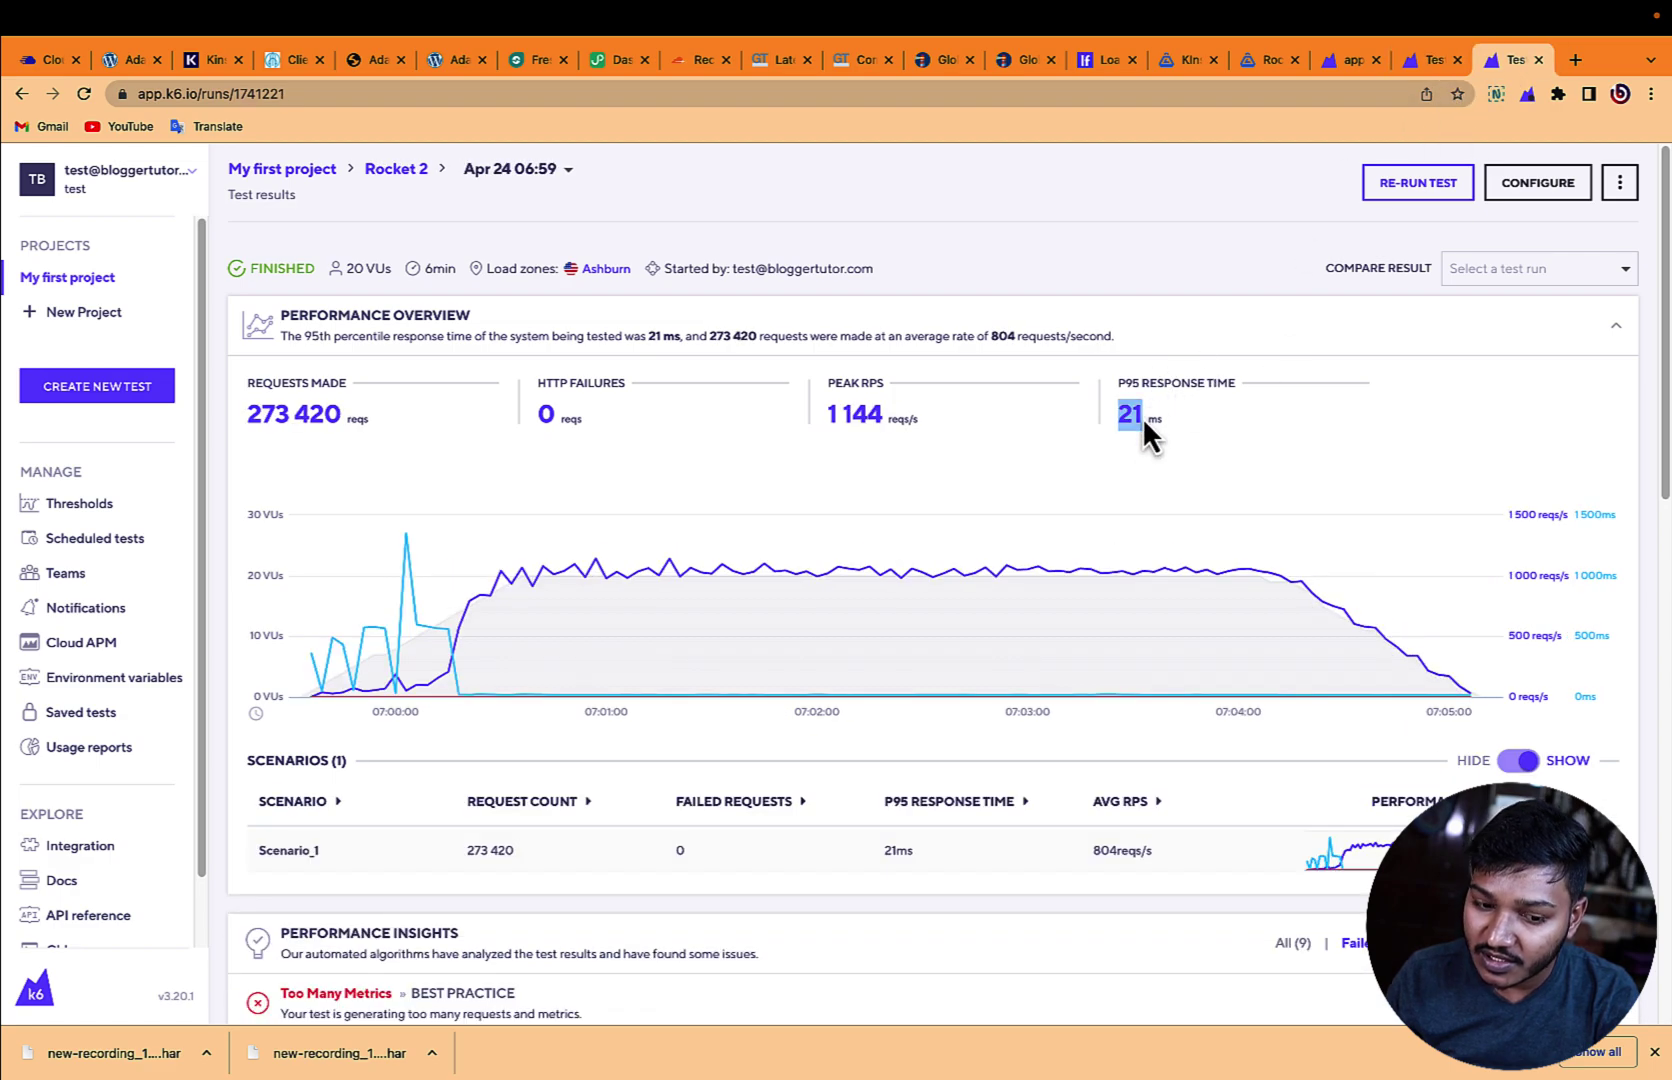